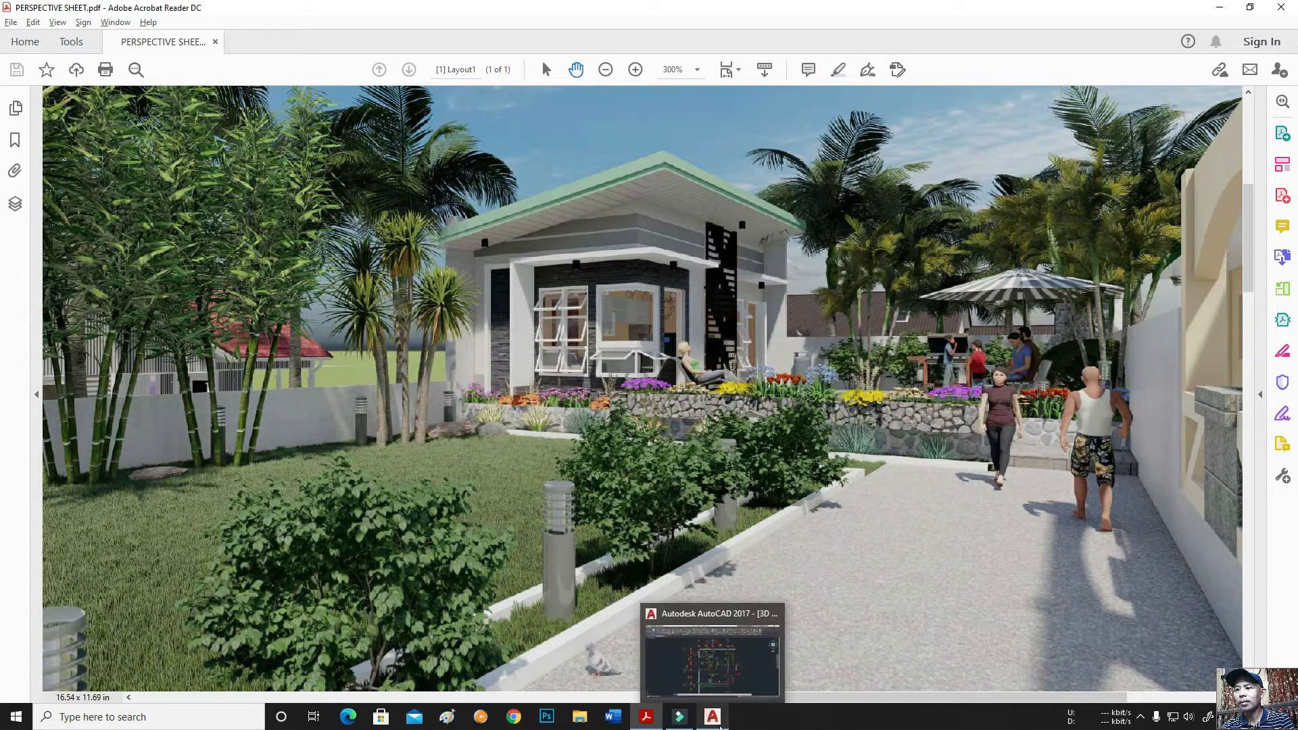
# Step: Switch to the 3D MODELING.dwg floor plan in AutoCAD and undo its last operation
pyautogui.click(716, 723)
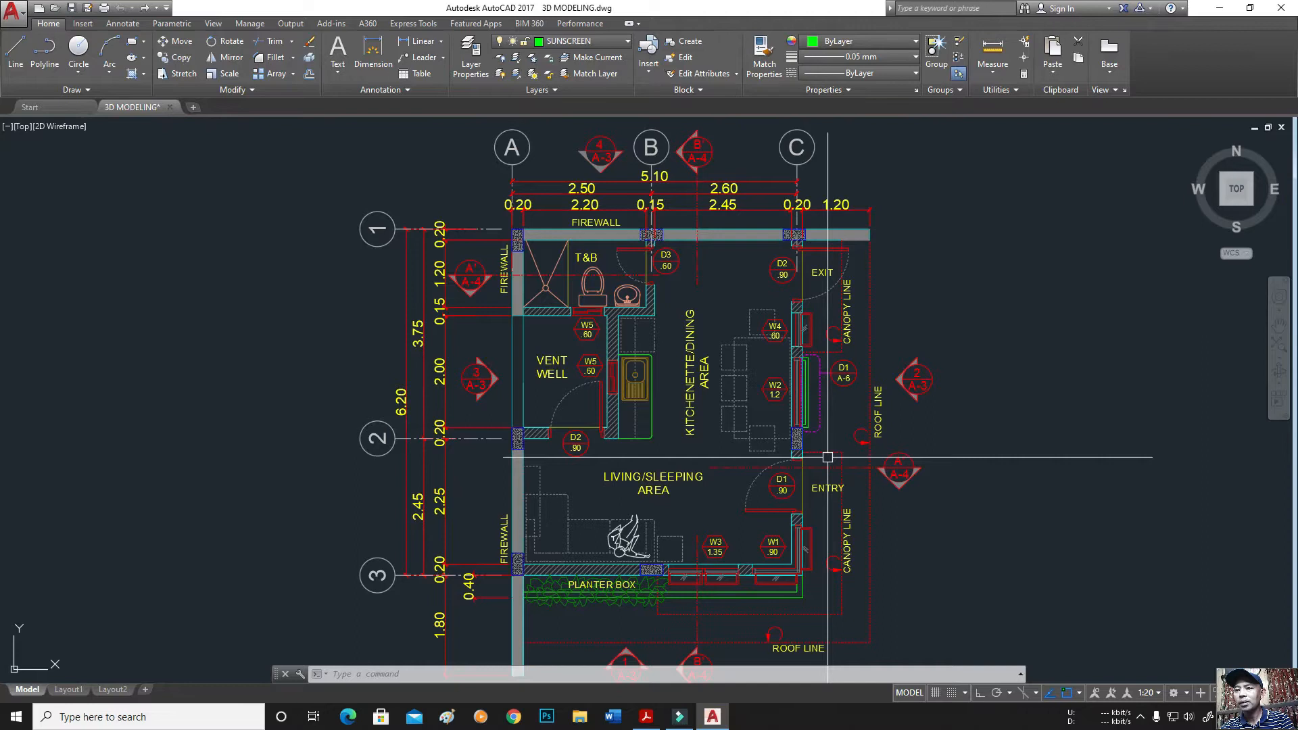
pyautogui.write('u')
pyautogui.press('Return')
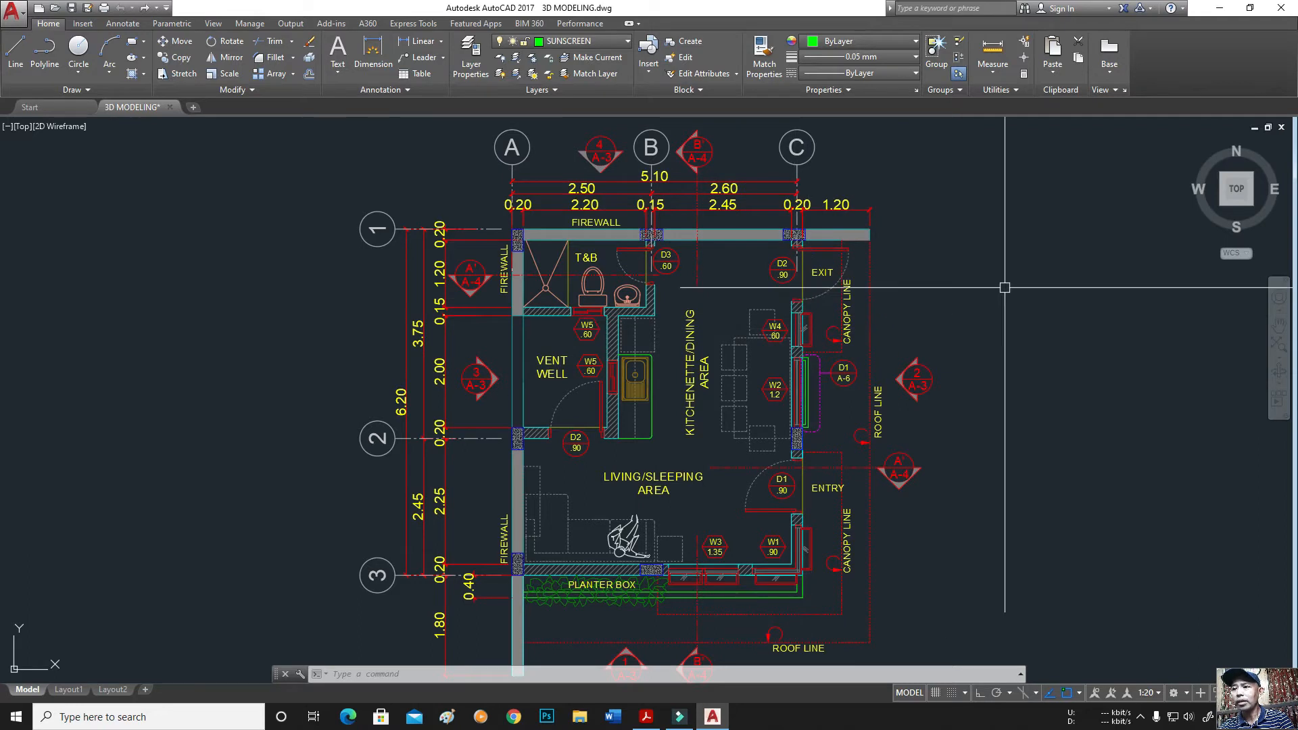
# Step: Isolate the DIMENSION layer, erase every dimension around the floor plan, and restore the other layers
pyautogui.click(709, 209)
pyautogui.click(517, 58)
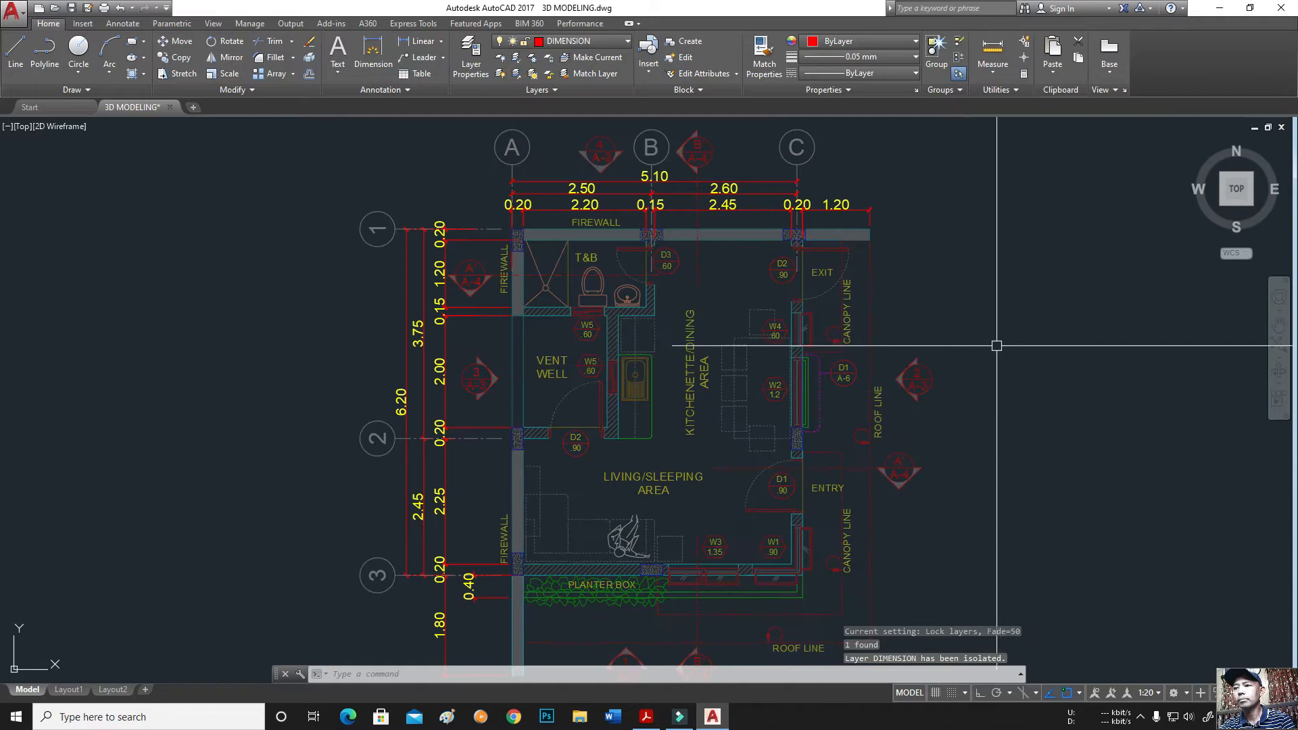
pyautogui.write('e')
pyautogui.press('space')
pyautogui.click(980, 124)
pyautogui.click(340, 664)
pyautogui.press('space')
pyautogui.scroll(-2, 850, 398)
pyautogui.moveTo(854, 406); pyautogui.dragTo(777, 405, button='middle')
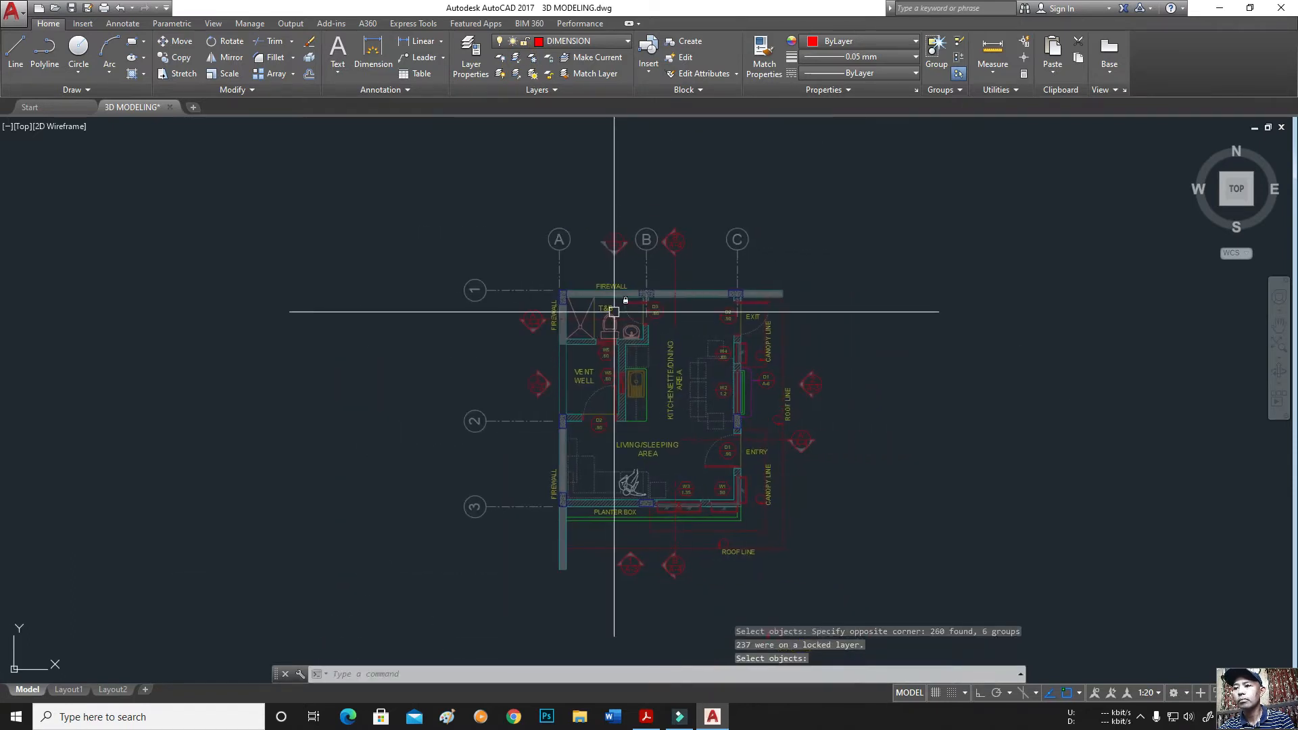
pyautogui.click(516, 73)
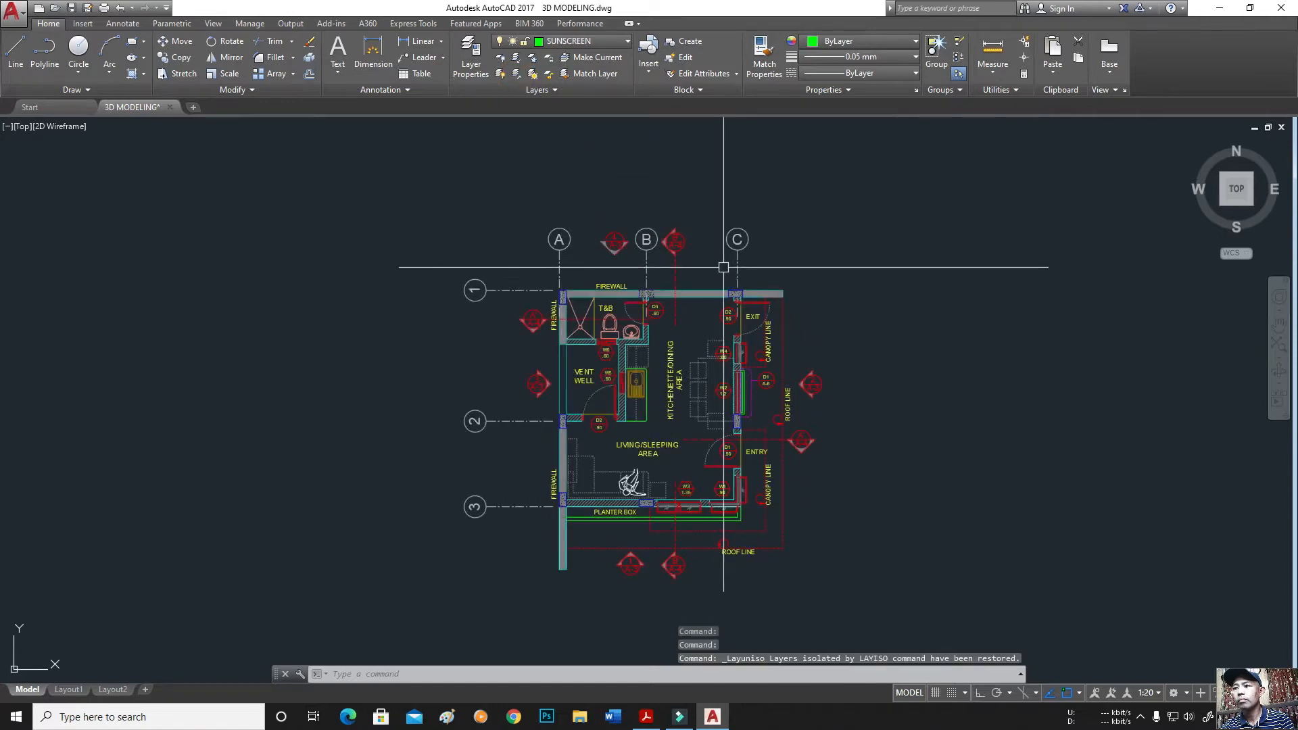
# Step: Isolate the COLUMN CALLOUT layer, erase all grid bubbles and their centerlines, and restore the other layers
pyautogui.click(737, 247)
pyautogui.click(516, 57)
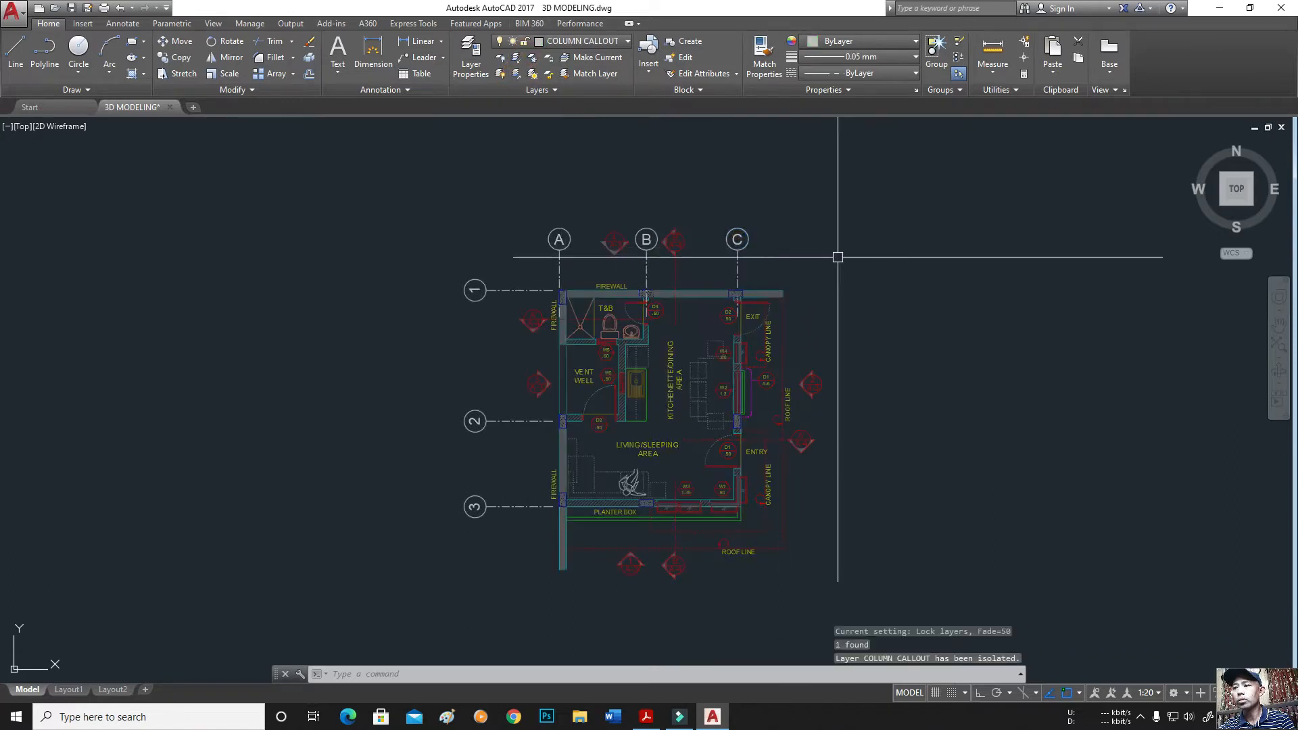
pyautogui.write('e')
pyautogui.press('Return')
pyautogui.click(872, 184)
pyautogui.click(438, 592)
pyautogui.press('Return')
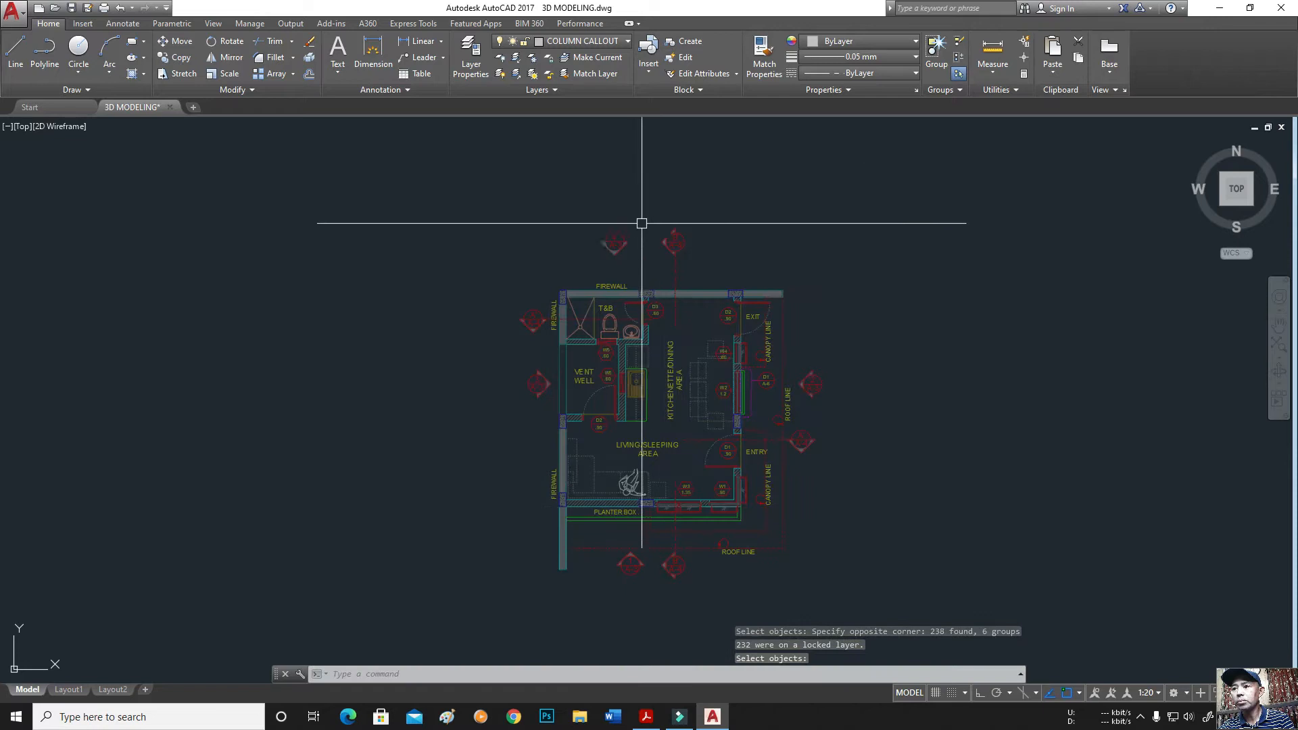
pyautogui.click(532, 73)
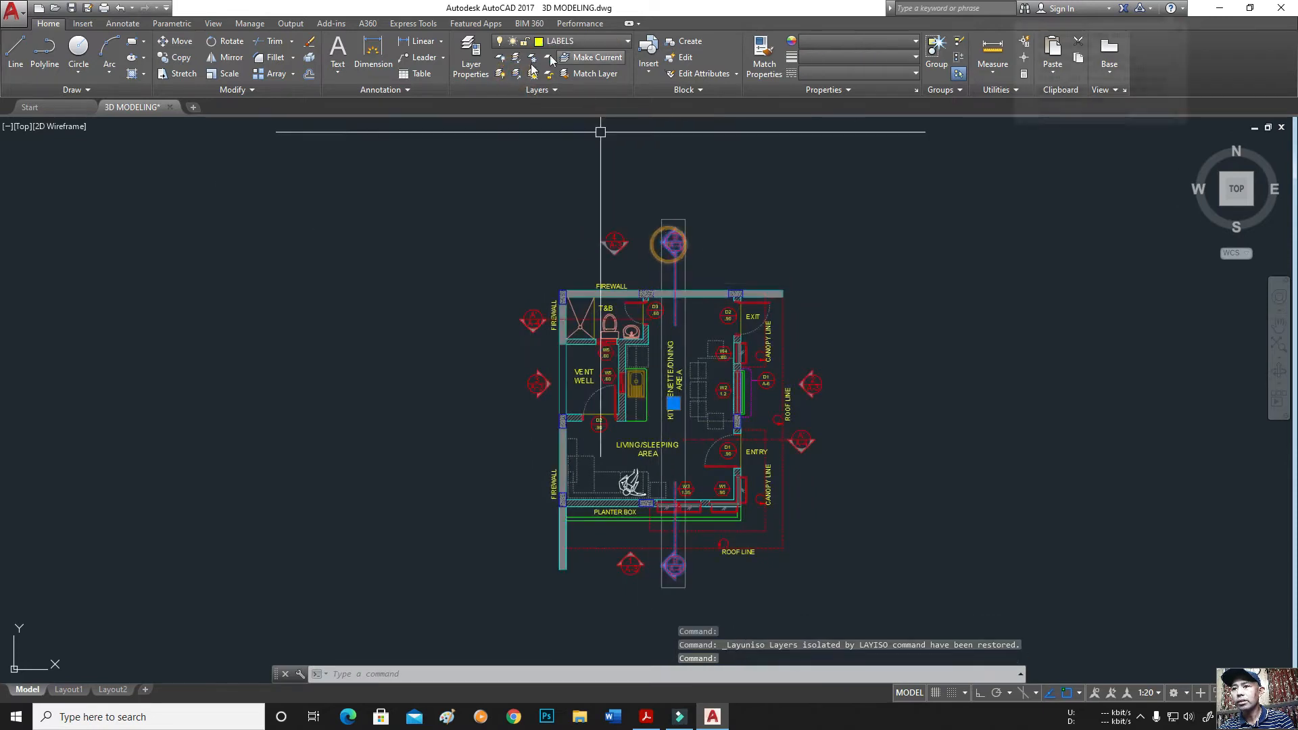
# Step: Erase all room labels and section markers with their annotation layers isolated, and restore the other layers
pyautogui.write('e')
pyautogui.press('Return')
pyautogui.click(911, 182)
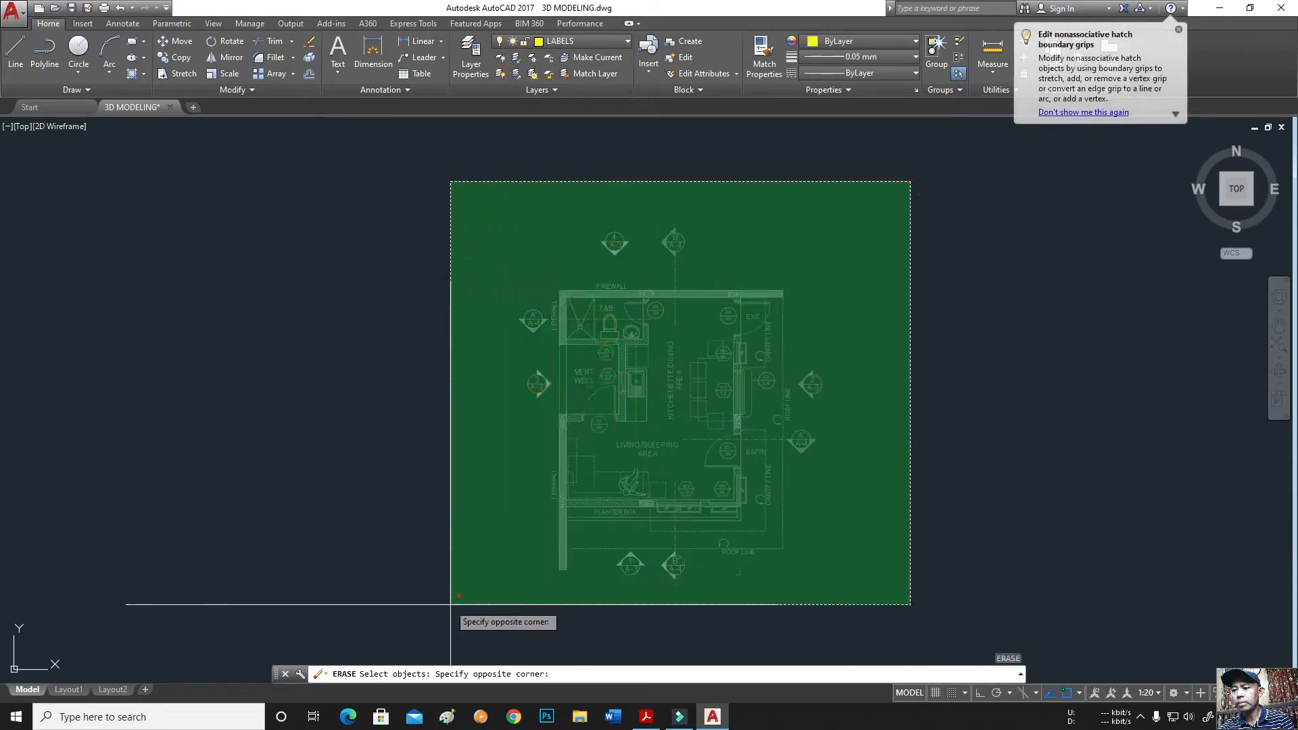
pyautogui.click(451, 604)
pyautogui.scroll(2, 687, 334)
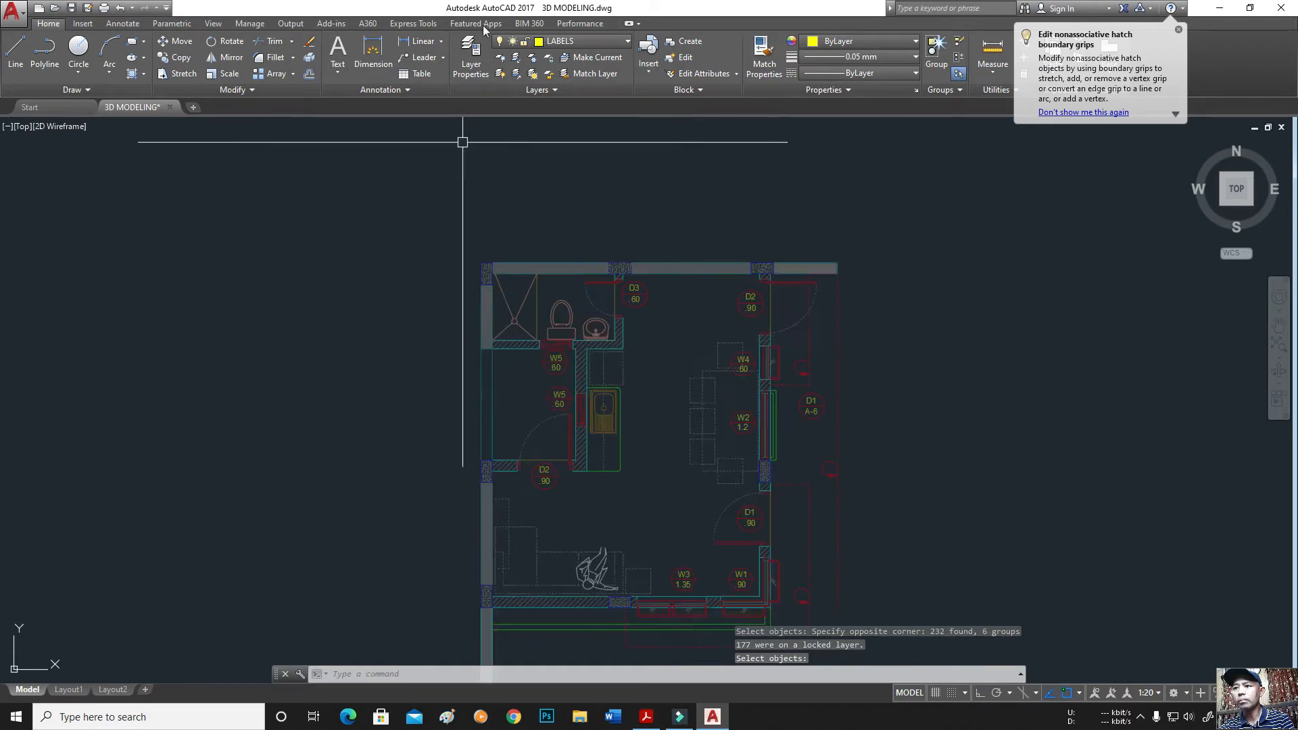
pyautogui.click(517, 73)
# Step: Isolate the DOORS layer, erase all doors and door tags, and restore the other layers
pyautogui.click(647, 296)
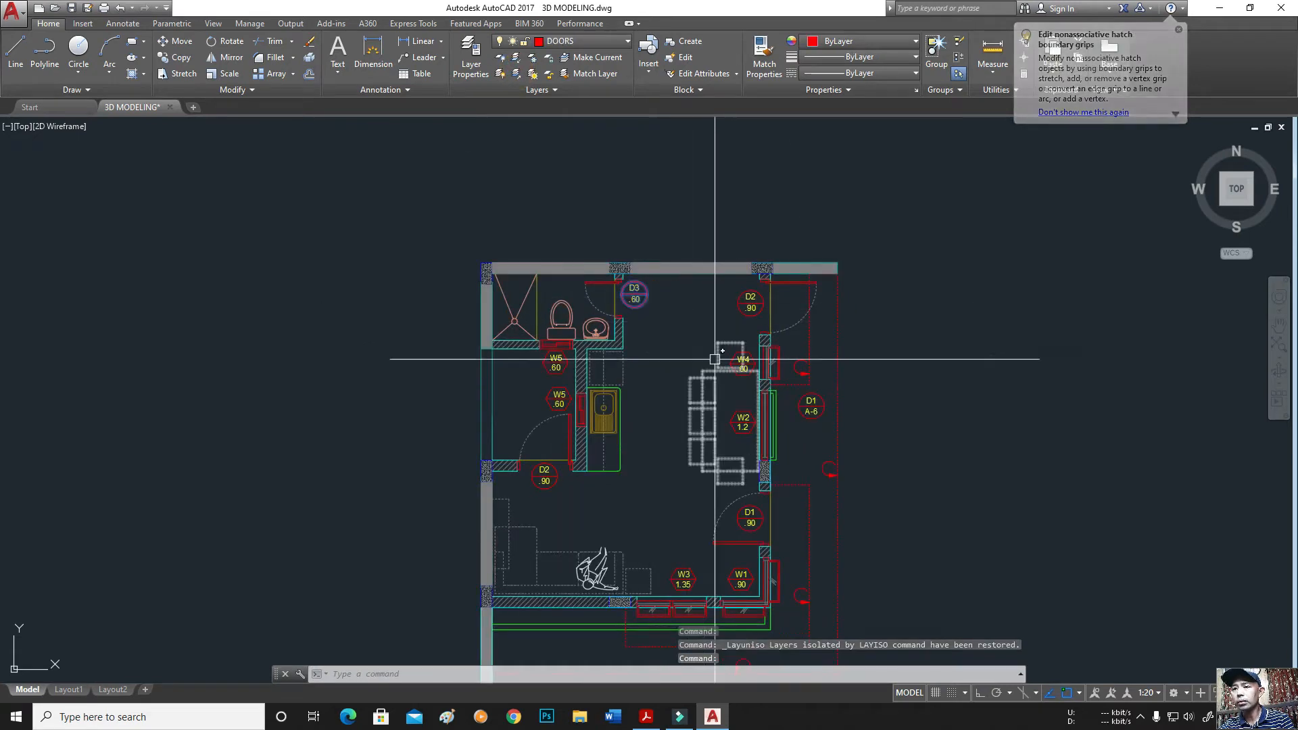
pyautogui.click(517, 58)
pyautogui.write('e')
pyautogui.press('Return')
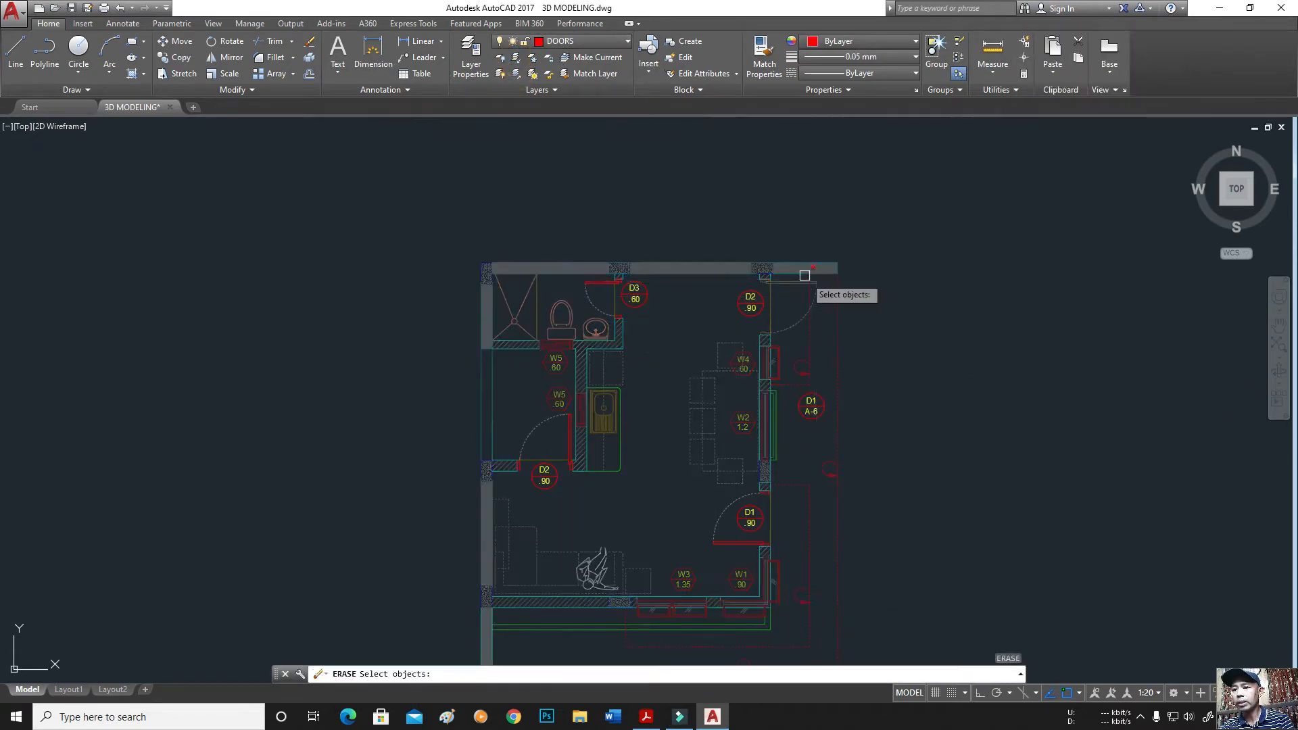
pyautogui.click(936, 203)
pyautogui.click(420, 623)
pyautogui.moveTo(977, 366); pyautogui.dragTo(909, 330, button='middle')
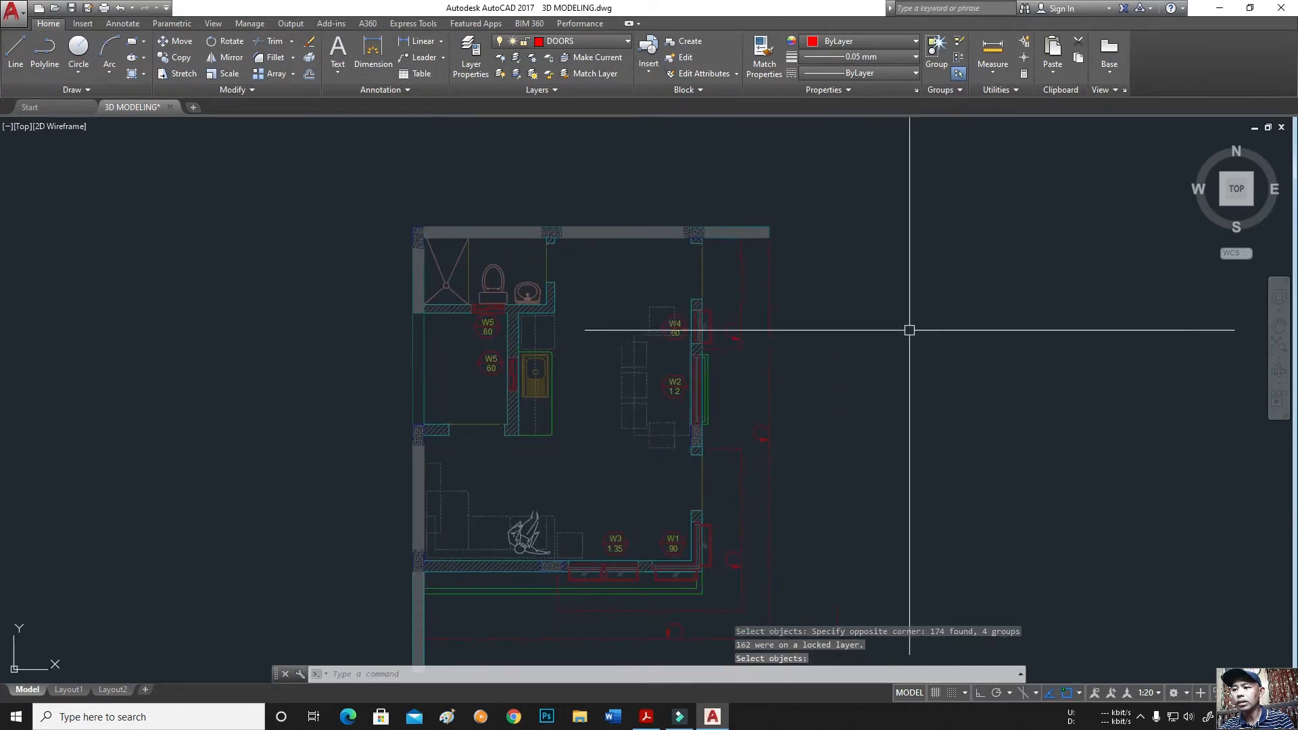
pyautogui.click(517, 74)
# Step: Isolate the WINDOWS layer, erase all windows and window tags, and restore the other layers
pyautogui.click(487, 327)
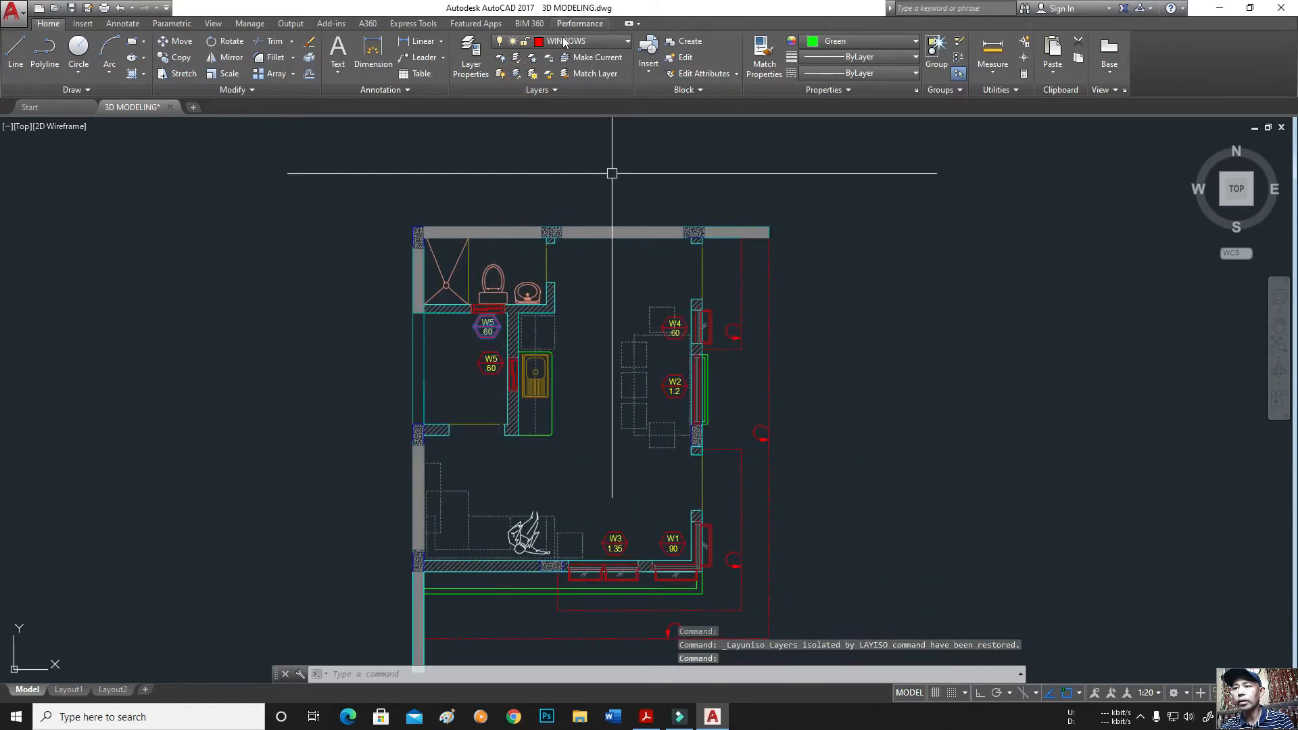
pyautogui.click(516, 58)
pyautogui.write('e')
pyautogui.press('Return')
pyautogui.click(873, 180)
pyautogui.click(350, 597)
pyautogui.press('Return')
pyautogui.moveTo(811, 446); pyautogui.dragTo(782, 403, button='middle')
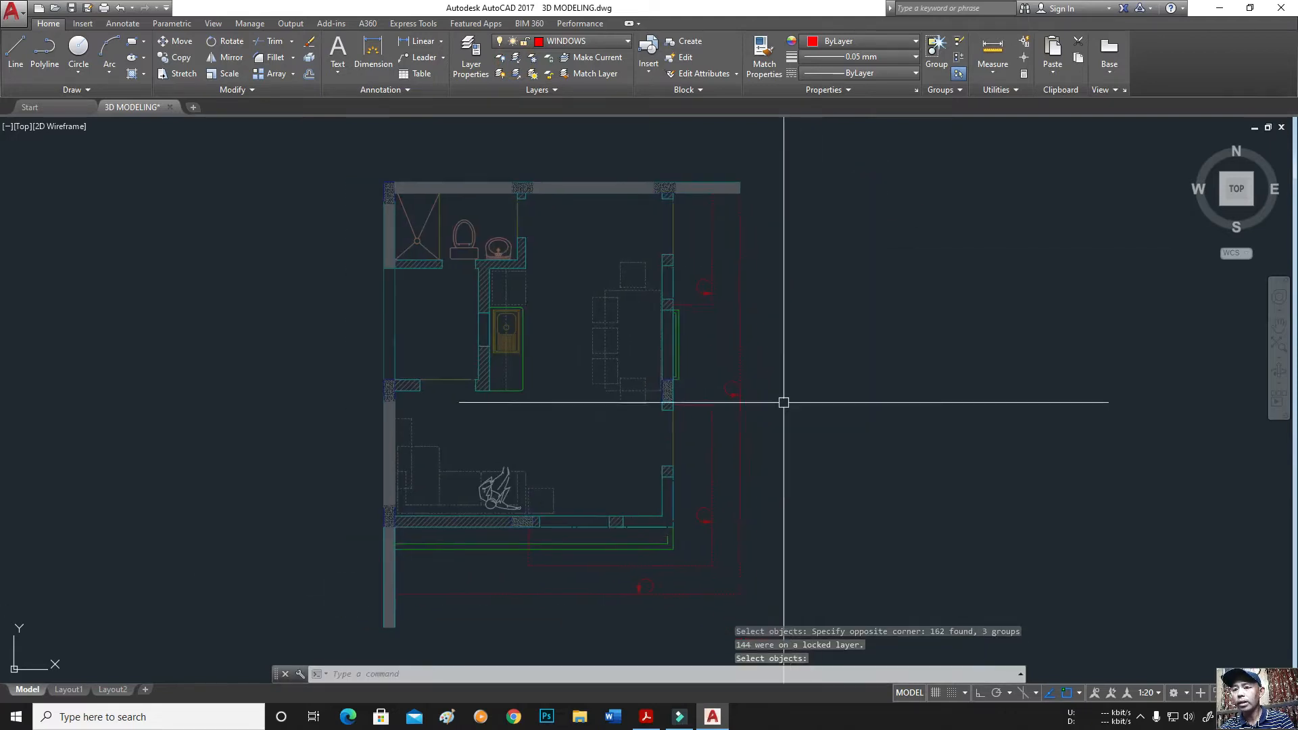
pyautogui.click(517, 74)
# Step: Erase the four small arrow symbols along the roof and canopy lines
pyautogui.click(688, 261)
pyautogui.click(728, 339)
pyautogui.click(716, 366)
pyautogui.click(756, 407)
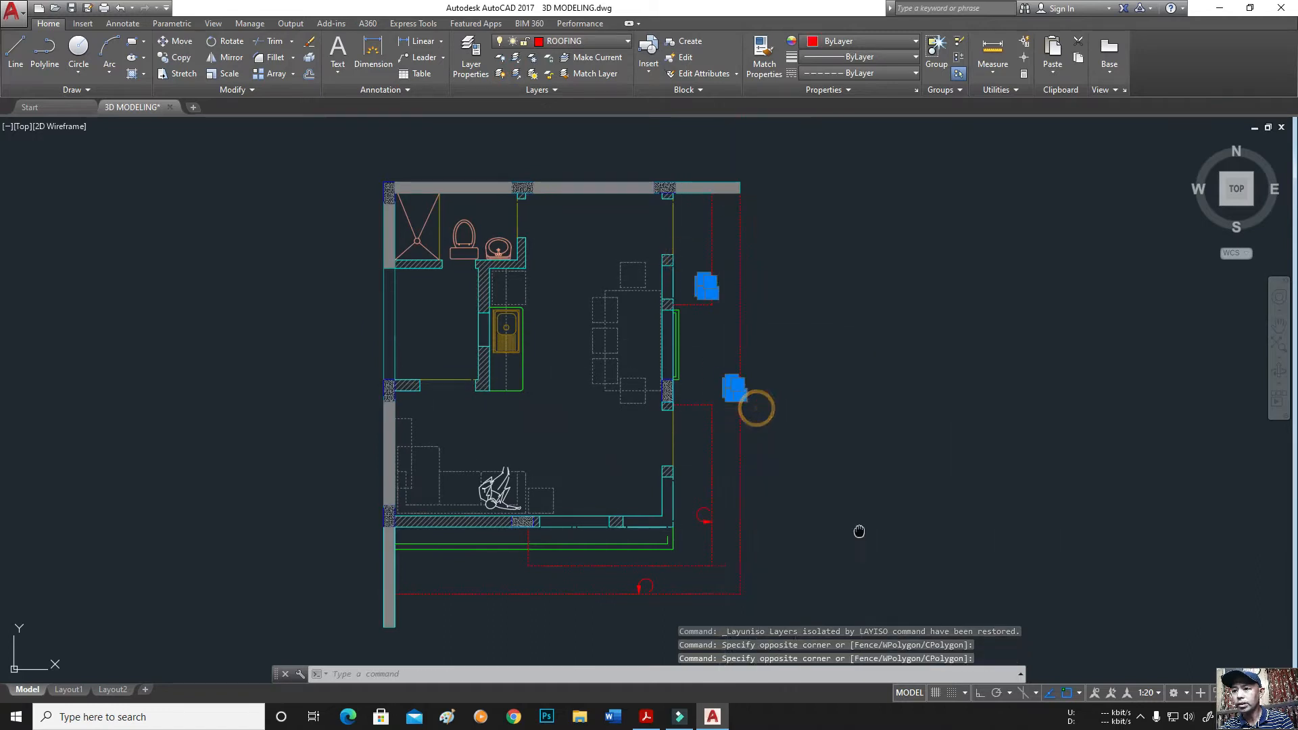
pyautogui.moveTo(859, 531); pyautogui.dragTo(856, 418, button='middle')
pyautogui.click(682, 372)
pyautogui.click(724, 424)
pyautogui.click(626, 461)
pyautogui.click(670, 486)
pyautogui.write('e')
pyautogui.press('Return')
# Step: Isolate the FURNITURES layer from the dining and sofa sets, erase all furniture, and restore the other layers
pyautogui.moveTo(899, 371); pyautogui.dragTo(957, 458, button='middle')
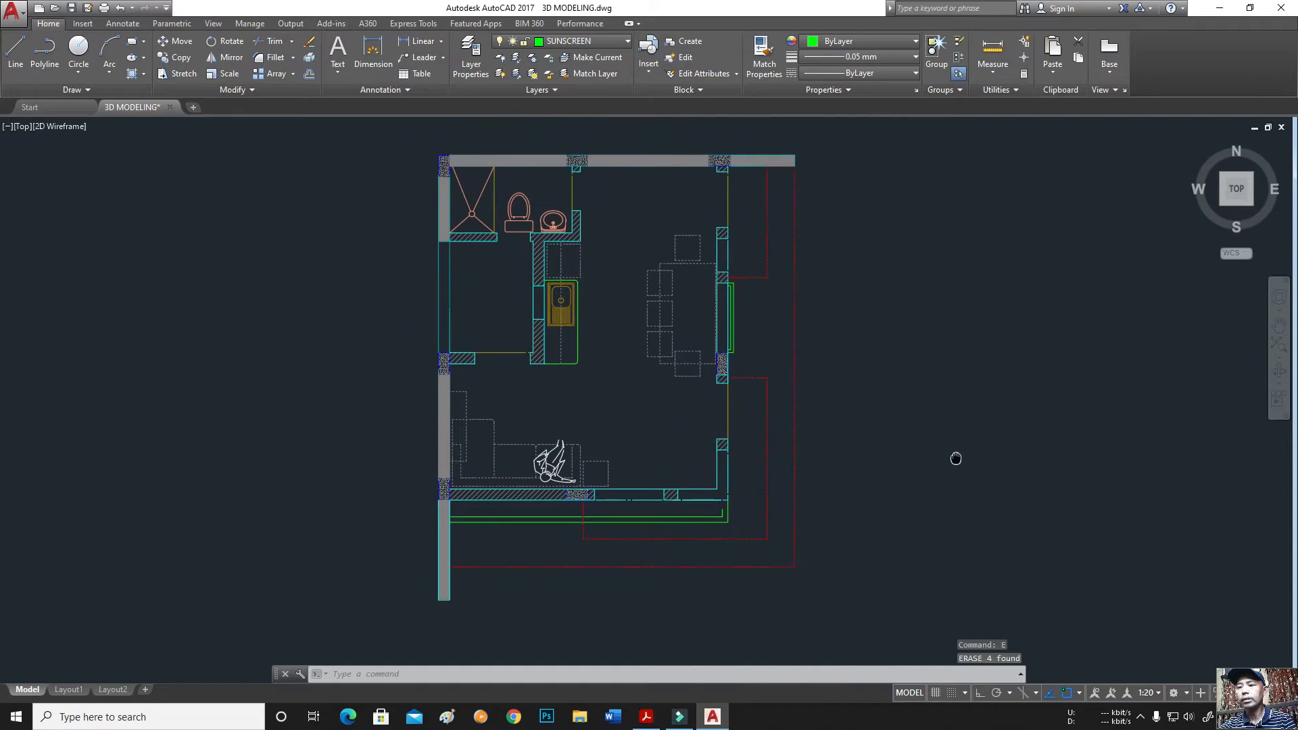
pyautogui.click(673, 272)
pyautogui.click(515, 447)
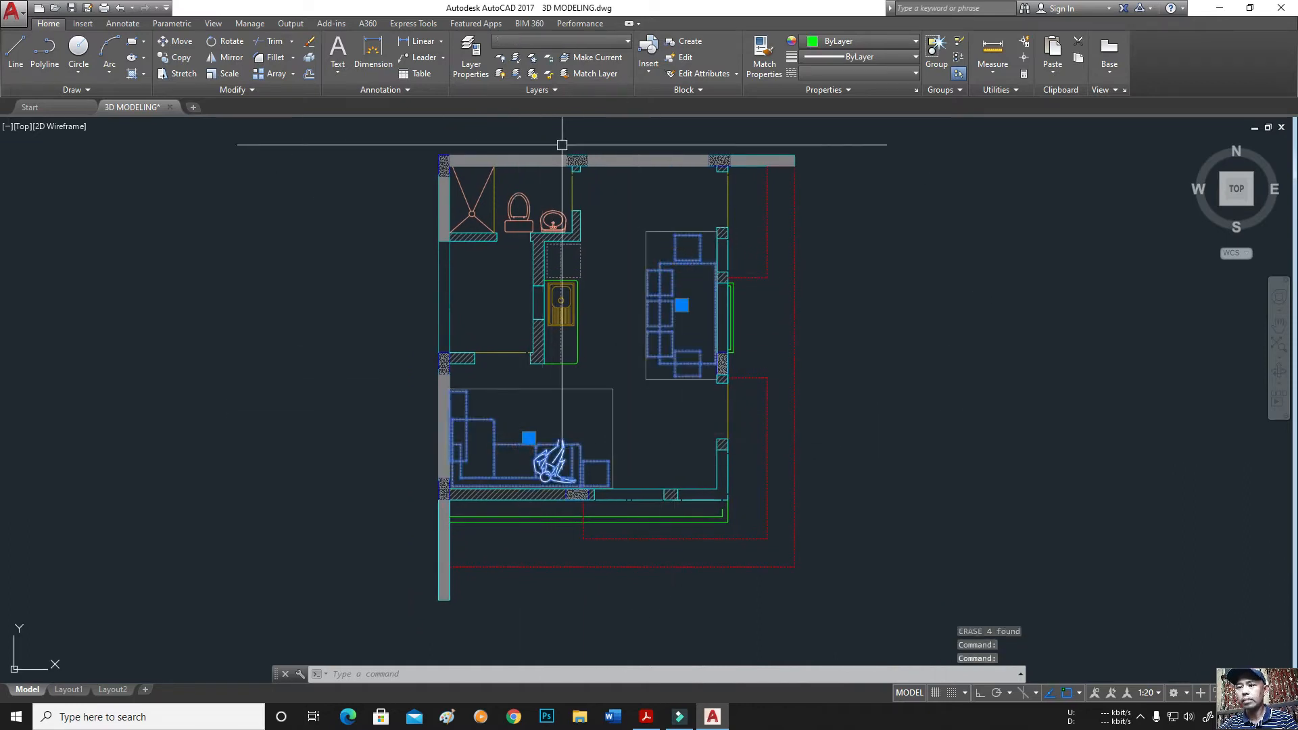
pyautogui.click(518, 58)
pyautogui.write('e')
pyautogui.press('Return')
pyautogui.click(954, 156)
pyautogui.click(344, 580)
pyautogui.press('Return')
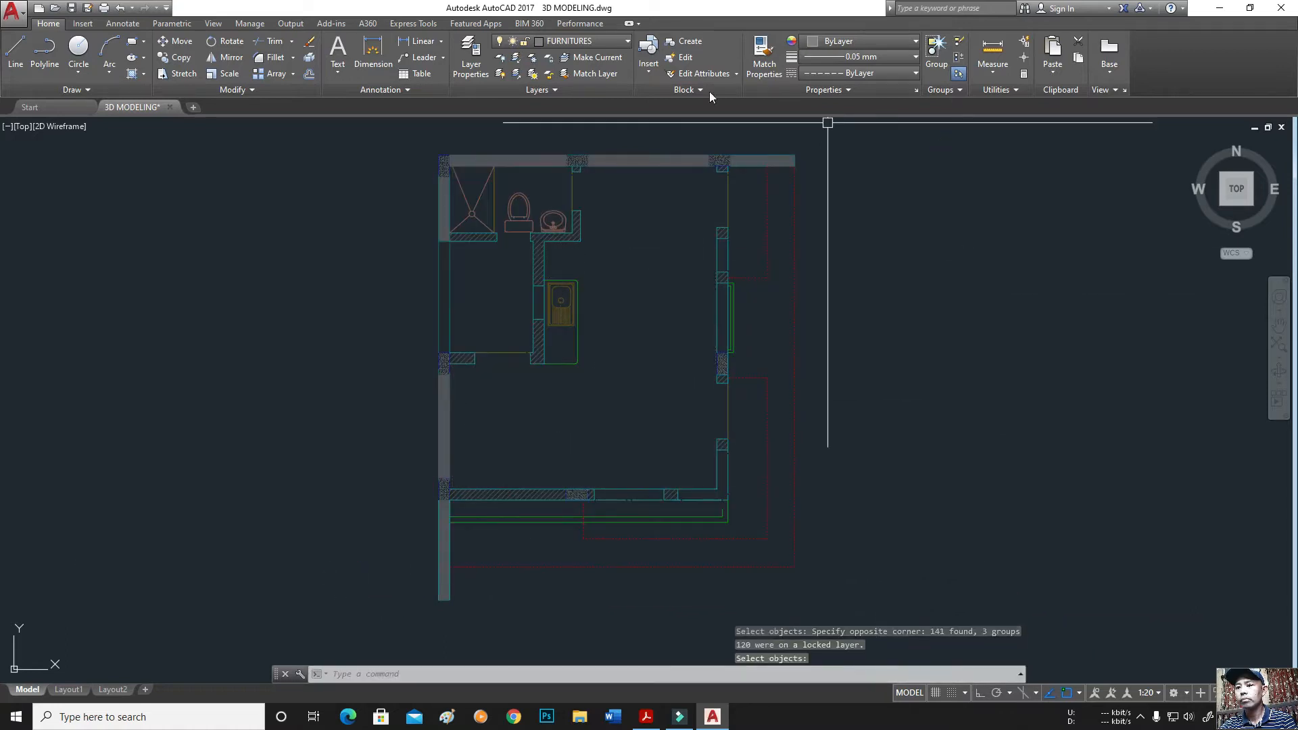
pyautogui.click(514, 60)
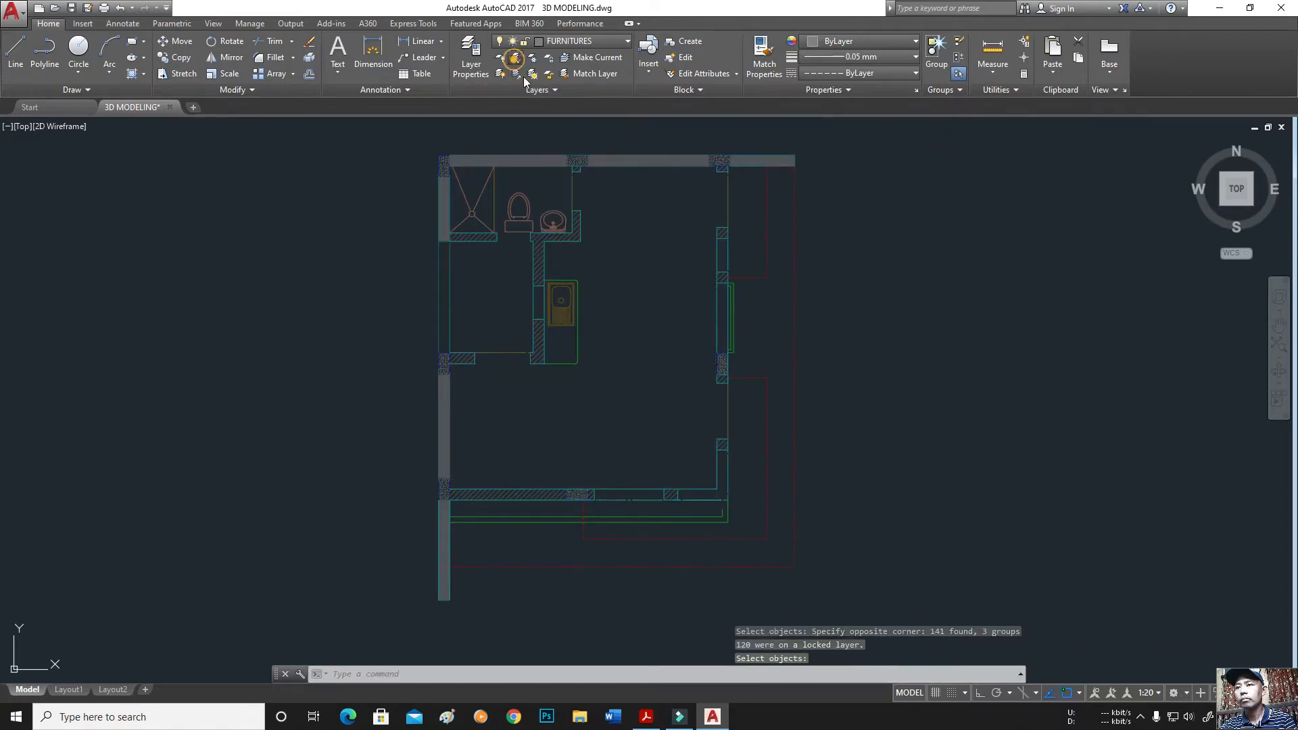
pyautogui.click(516, 74)
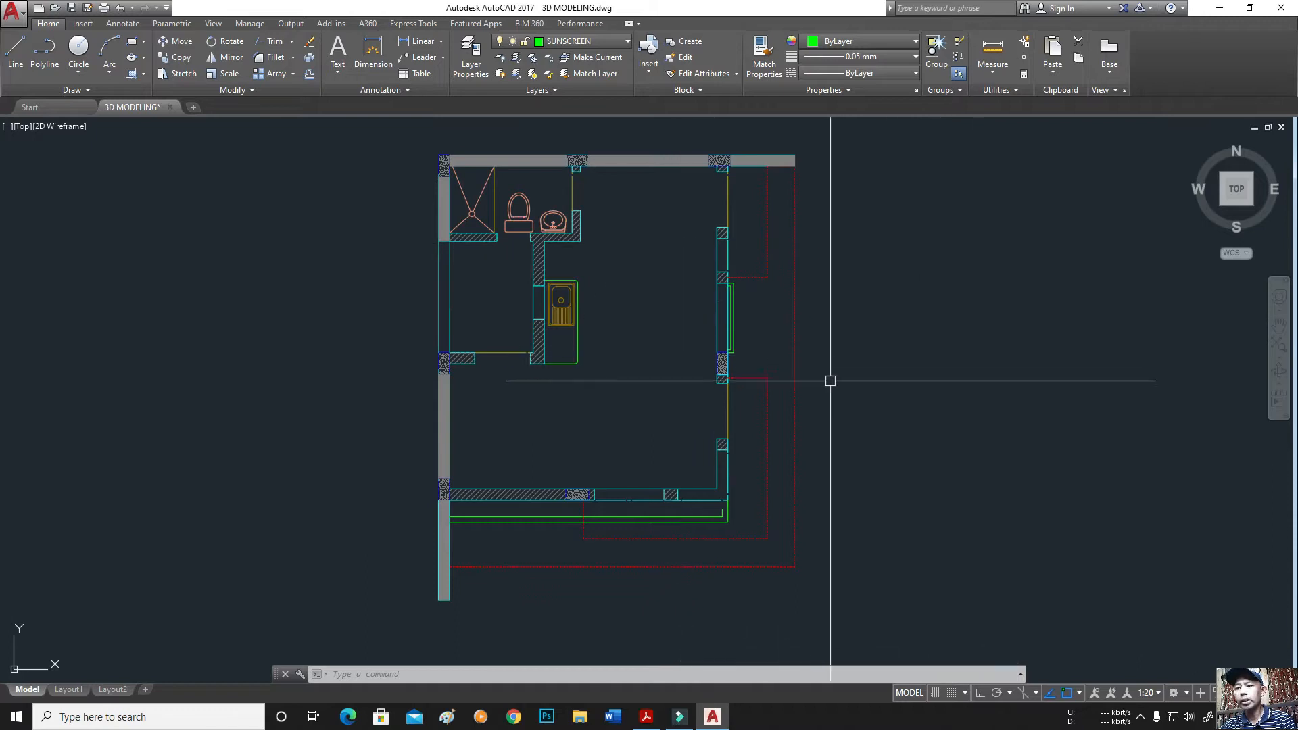
# Step: Purge all unused items from the drawing, including nested ones
pyautogui.write('purge')
pyautogui.press('Return')
pyautogui.hotkey('alt', 'a')
pyautogui.press('Down')
pyautogui.press('Return')
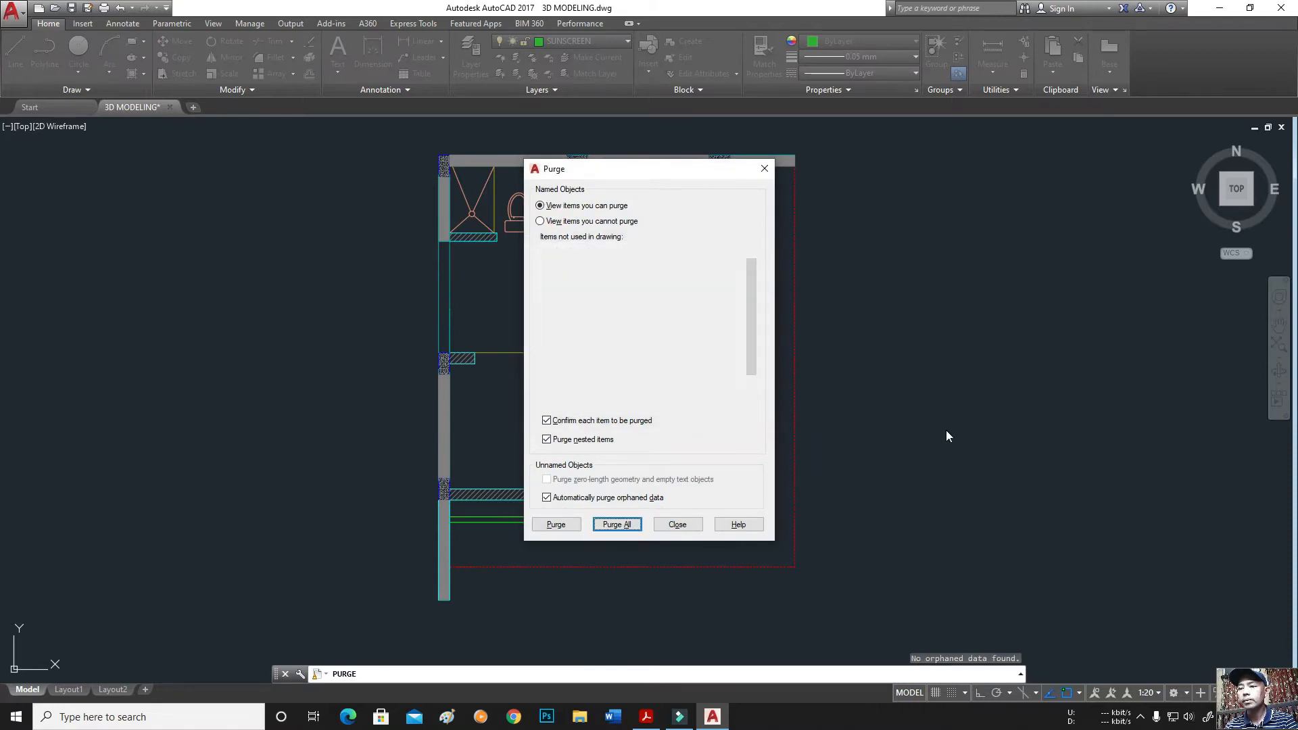
pyautogui.click(678, 524)
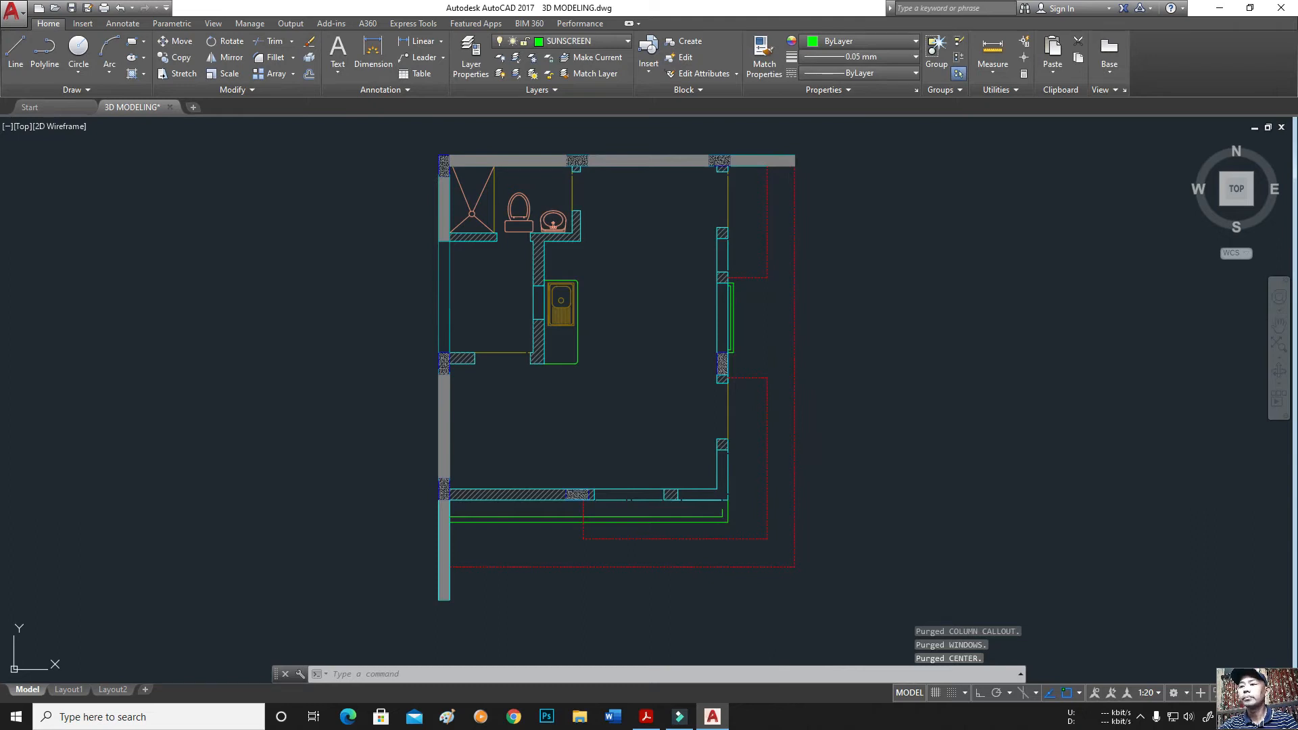
# Step: Save the cleaned floor plan and minimize the AutoCAD and Acrobat Reader windows to reach the desktop
pyautogui.hotkey('ctrl', 's')
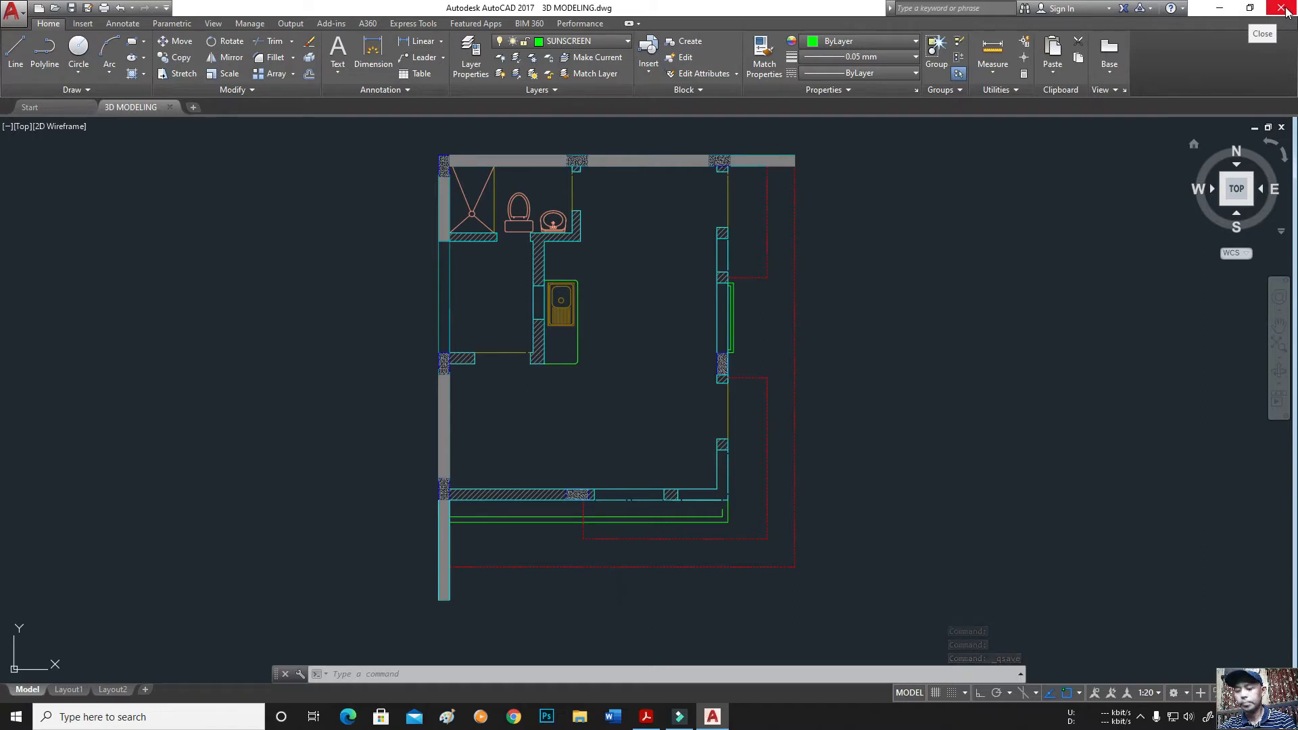
pyautogui.rightClick(1046, 465)
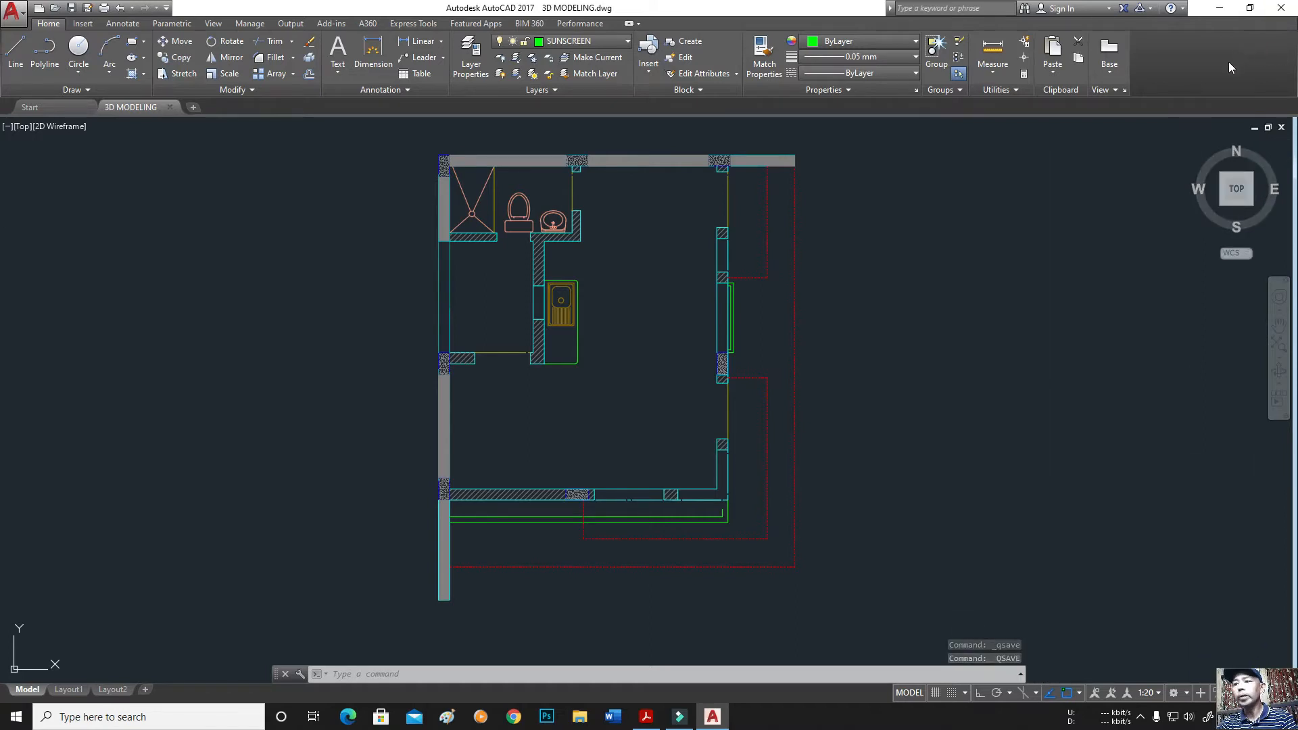
pyautogui.click(1220, 8)
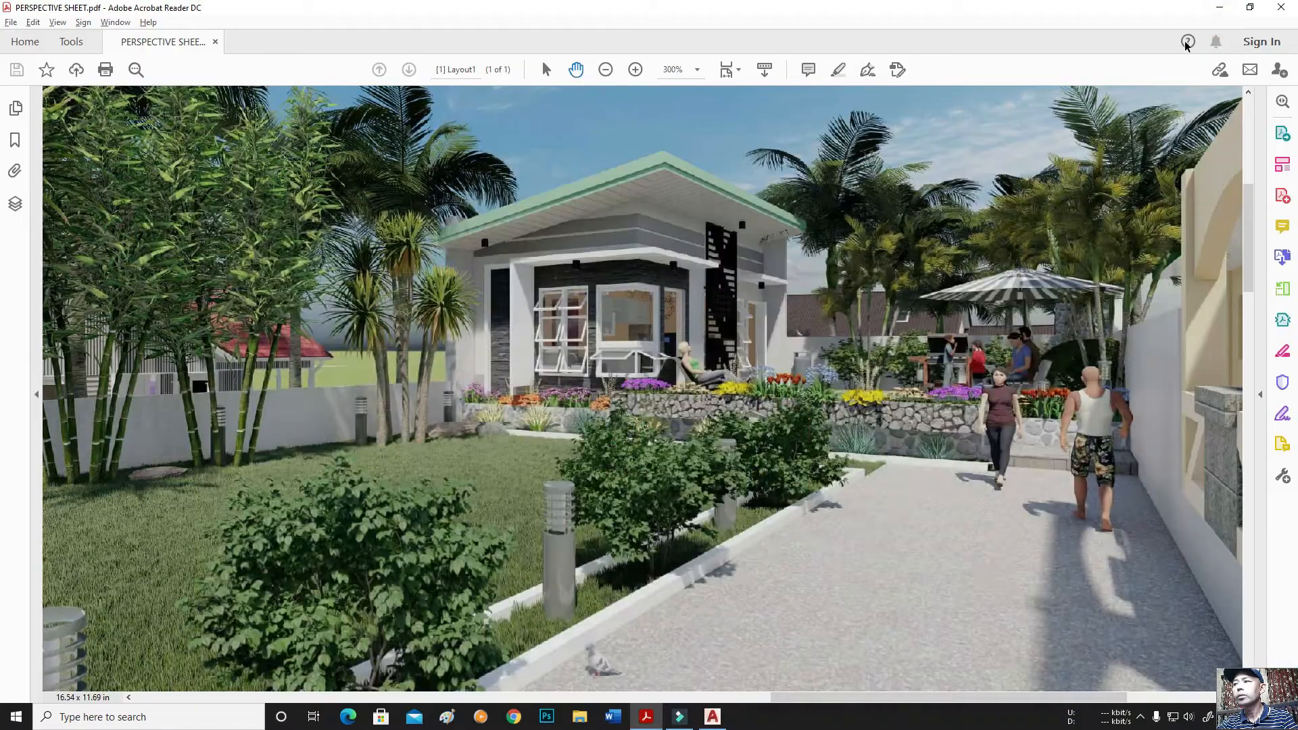
pyautogui.click(1220, 7)
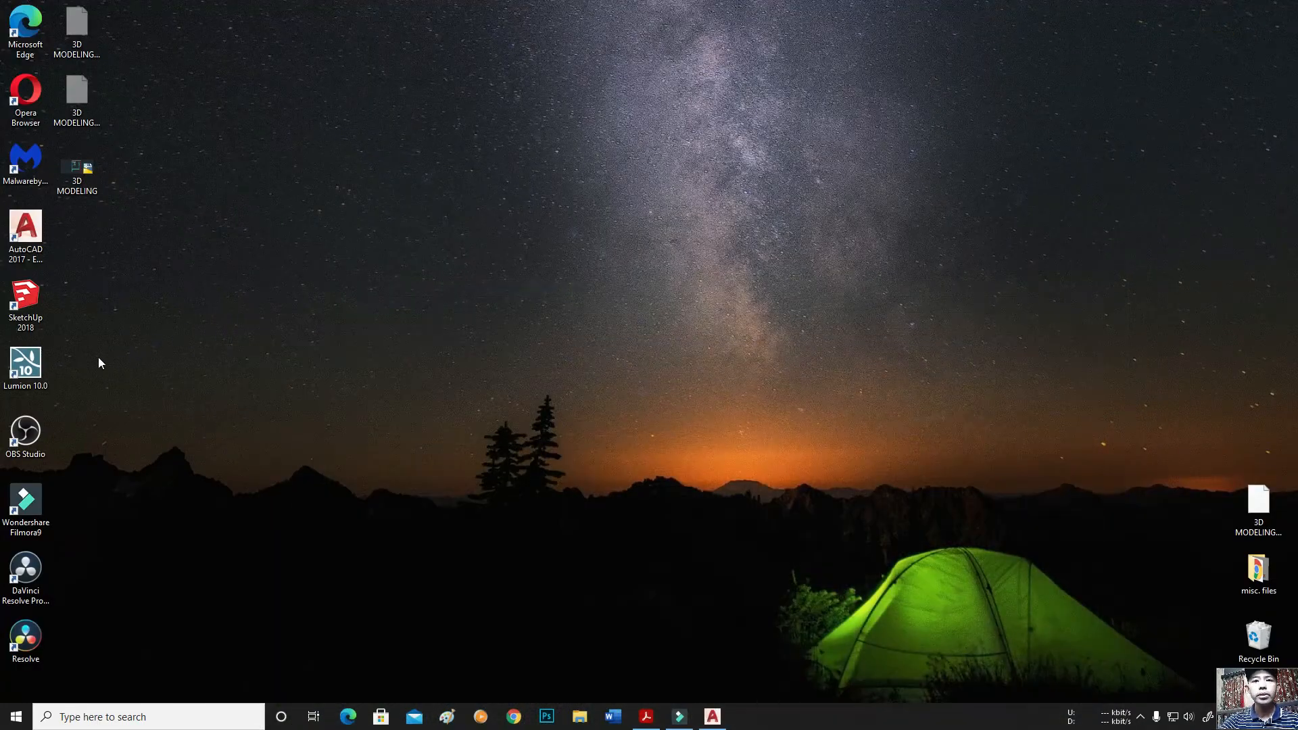
# Step: Launch SketchUp 2018 and start a new model with the Architectural Design - Meters template
pyautogui.doubleClick(32, 315)
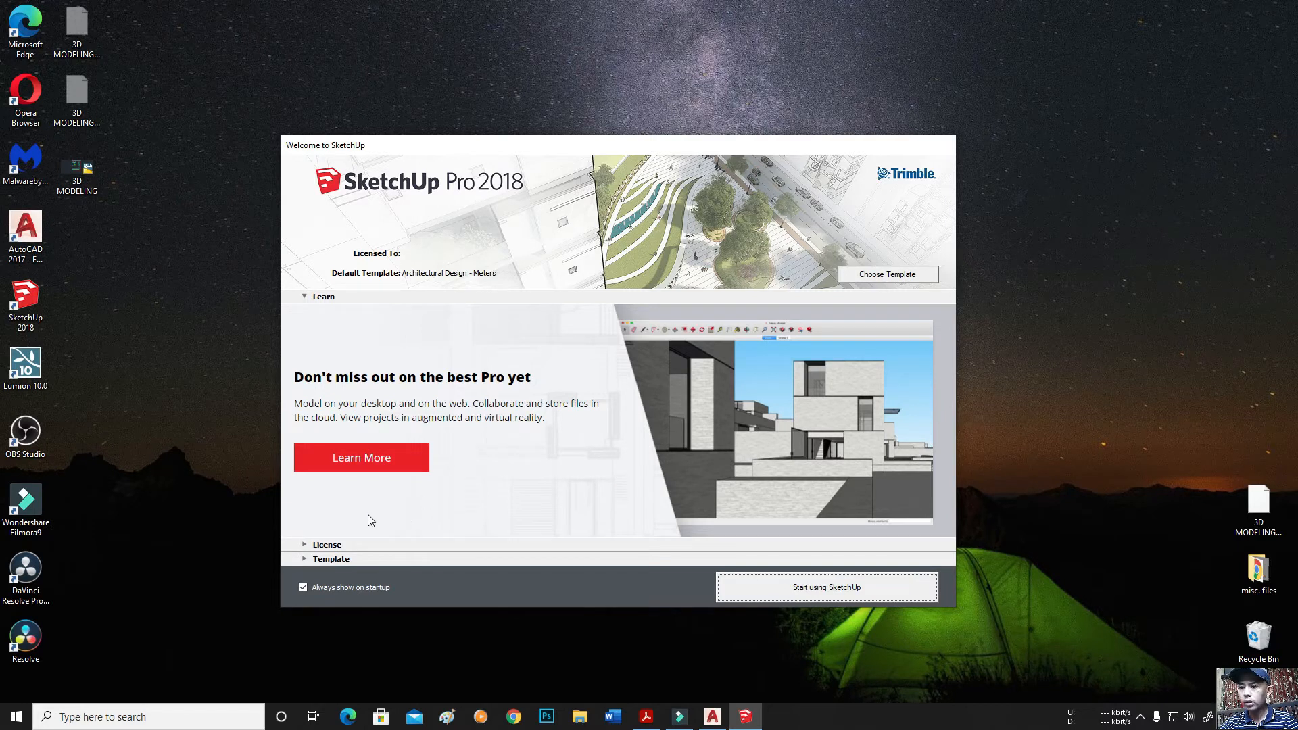
pyautogui.click(307, 558)
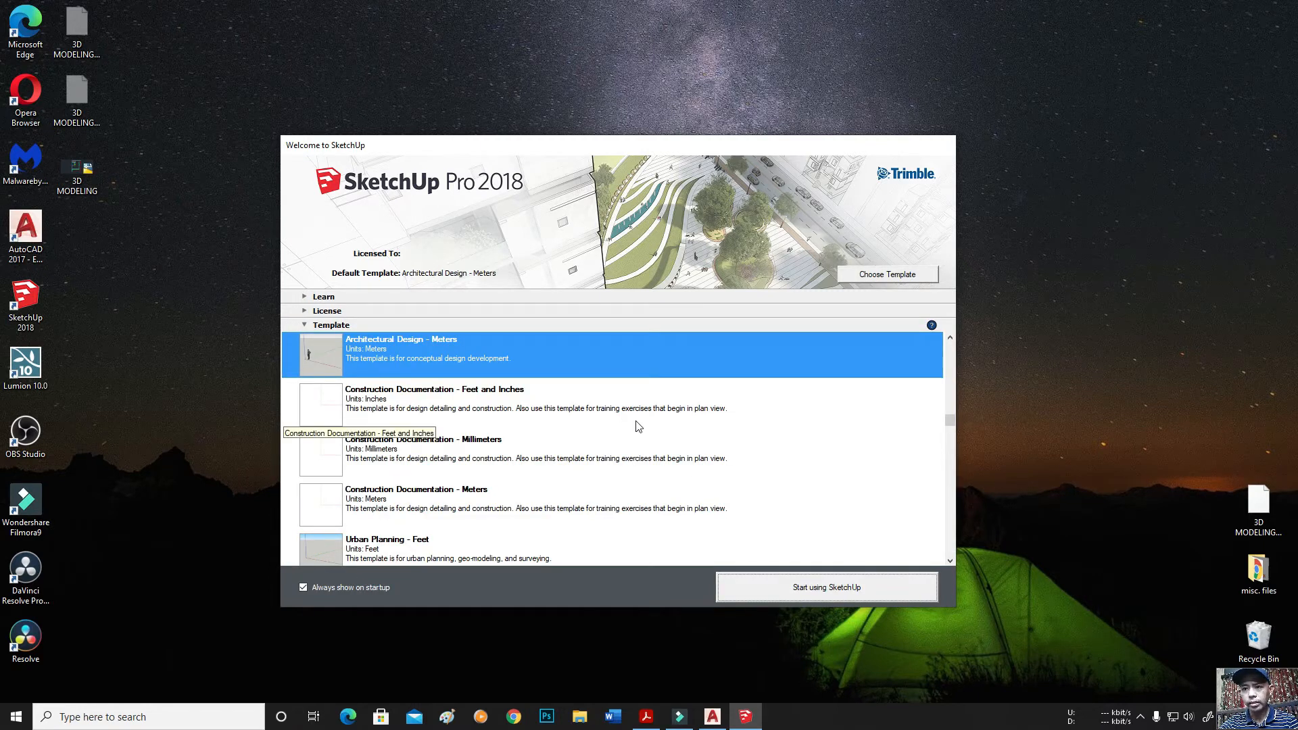
pyautogui.scroll(3, 550, 440)
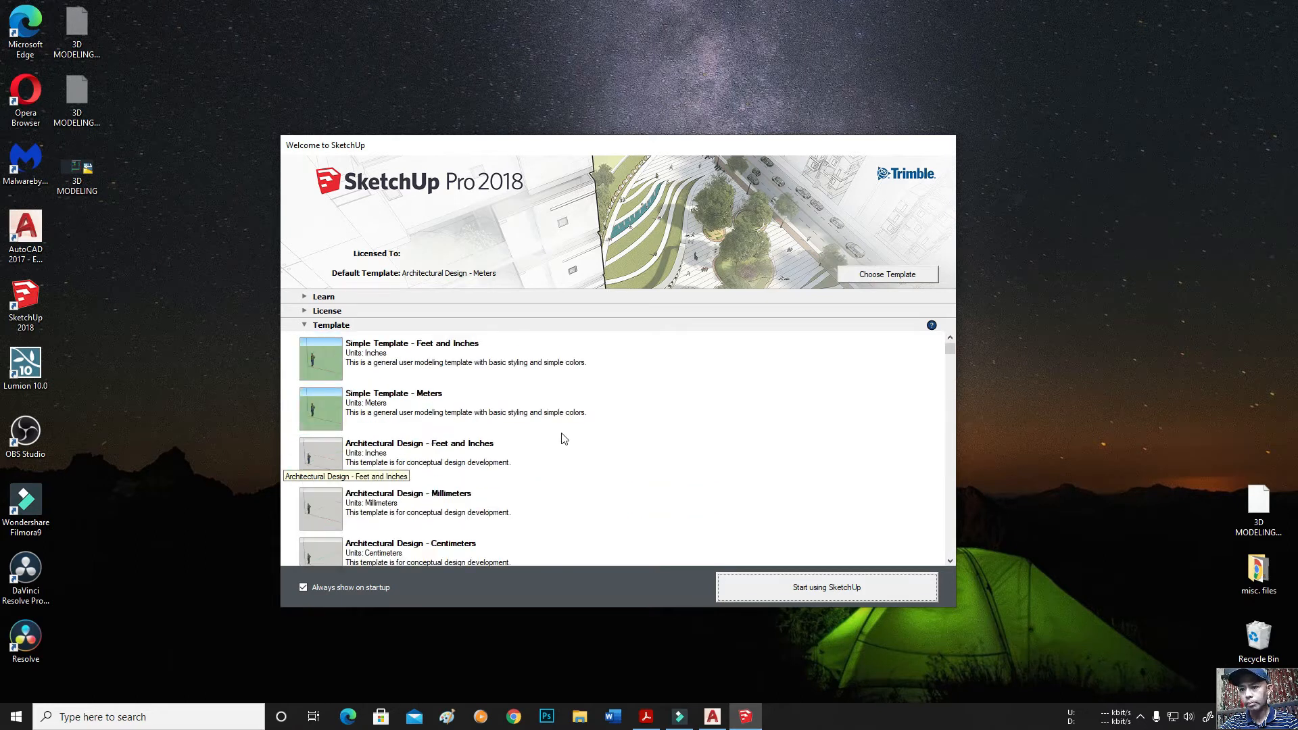
pyautogui.scroll(-3, 563, 433)
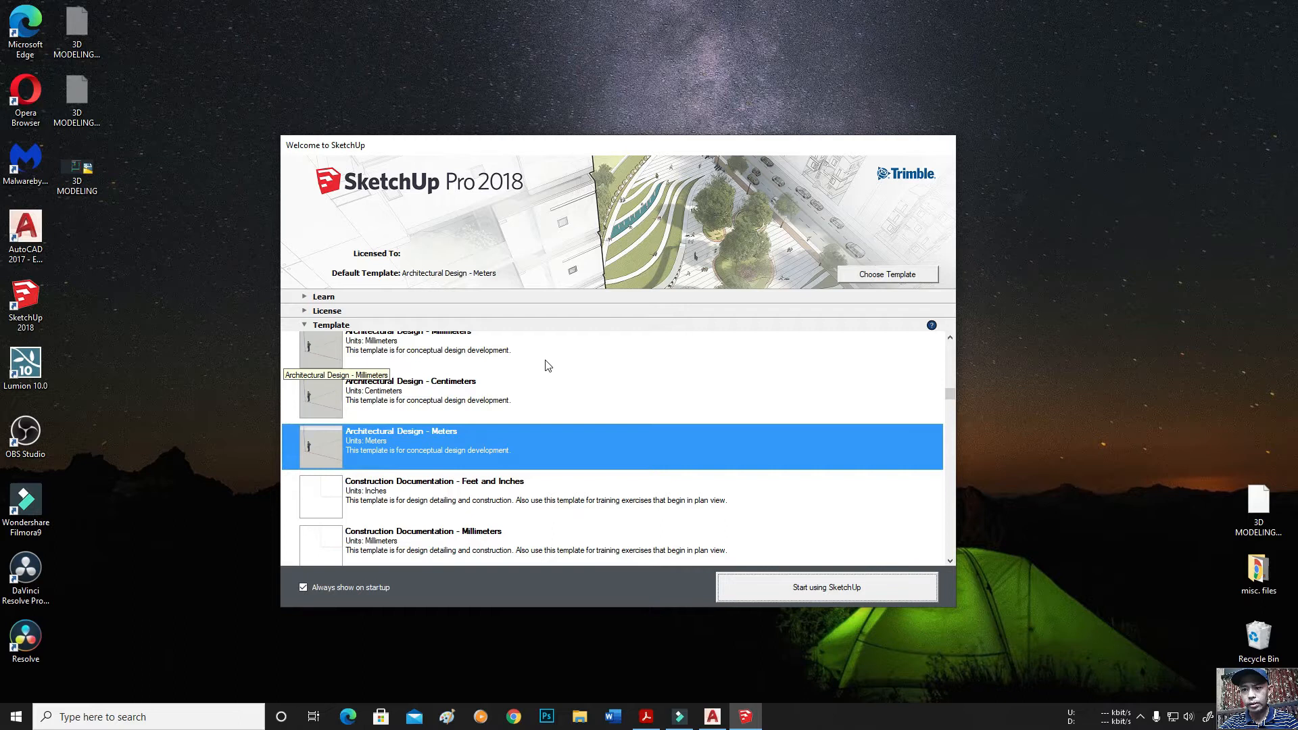
pyautogui.scroll(-3, 479, 465)
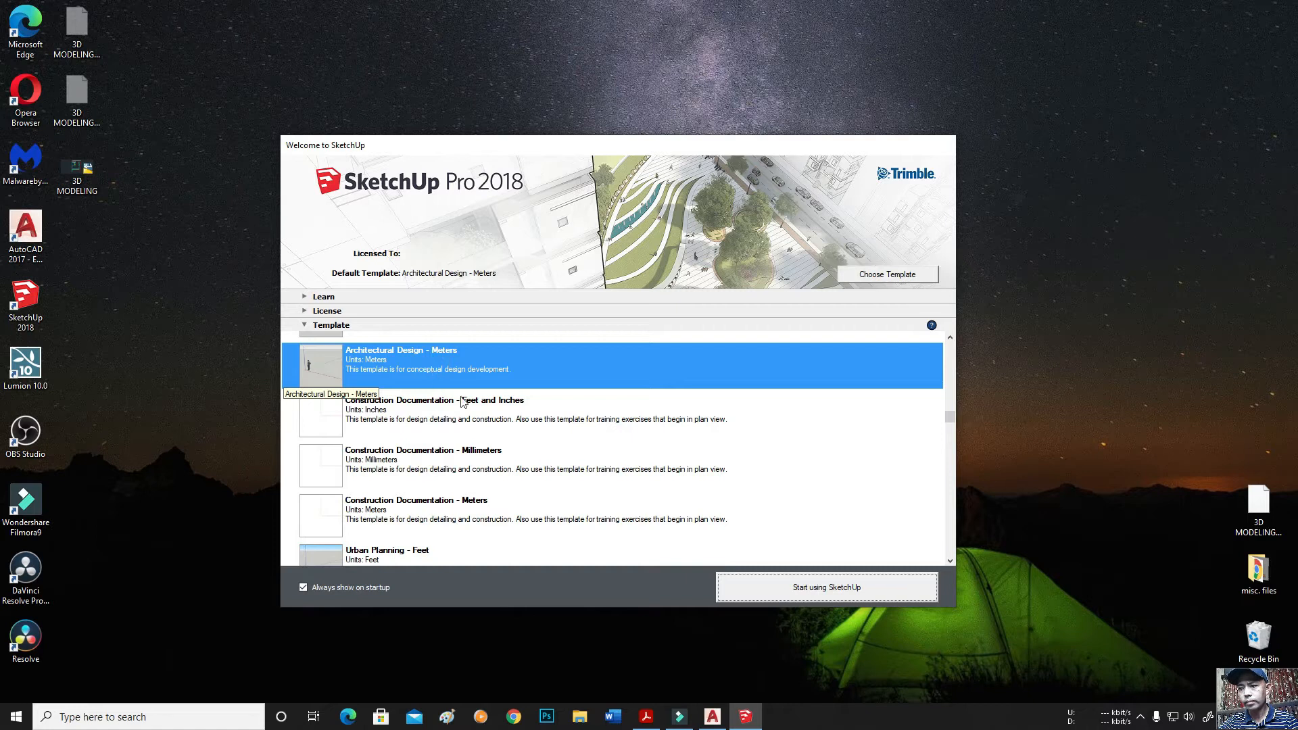
pyautogui.scroll(3, 432, 399)
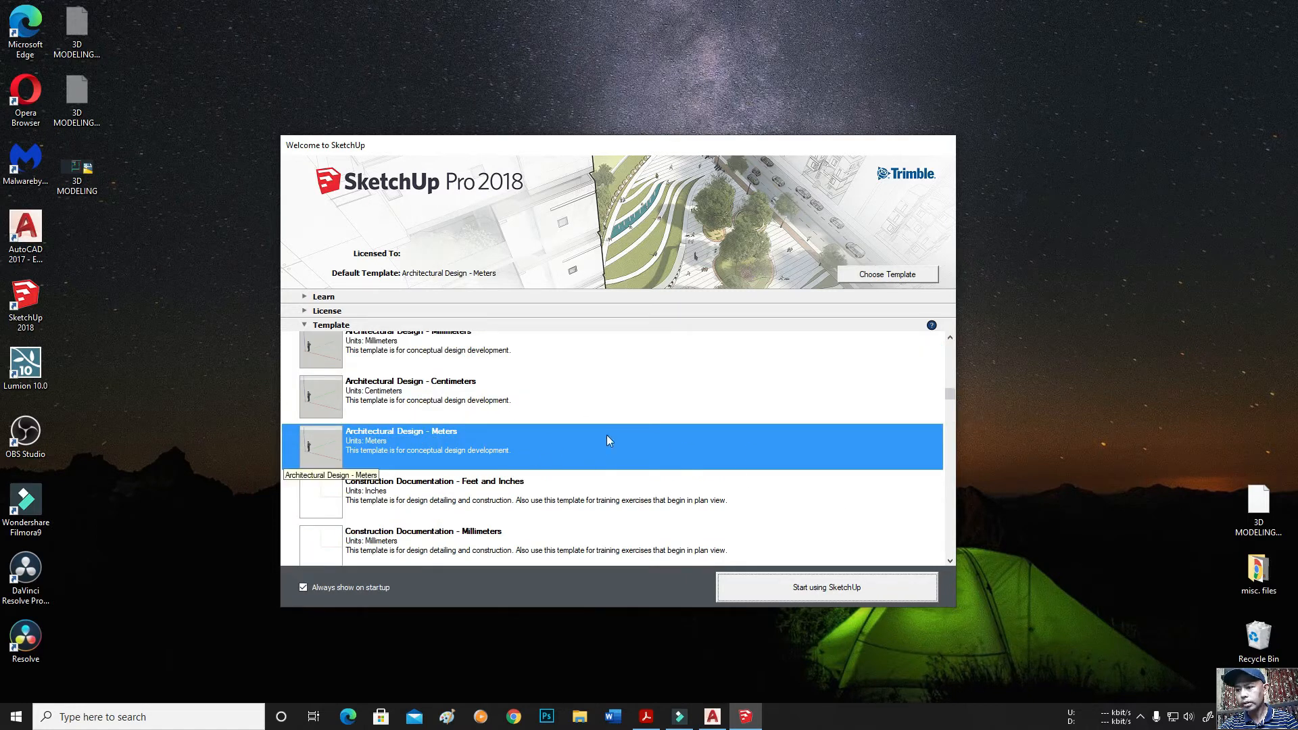
pyautogui.click(862, 587)
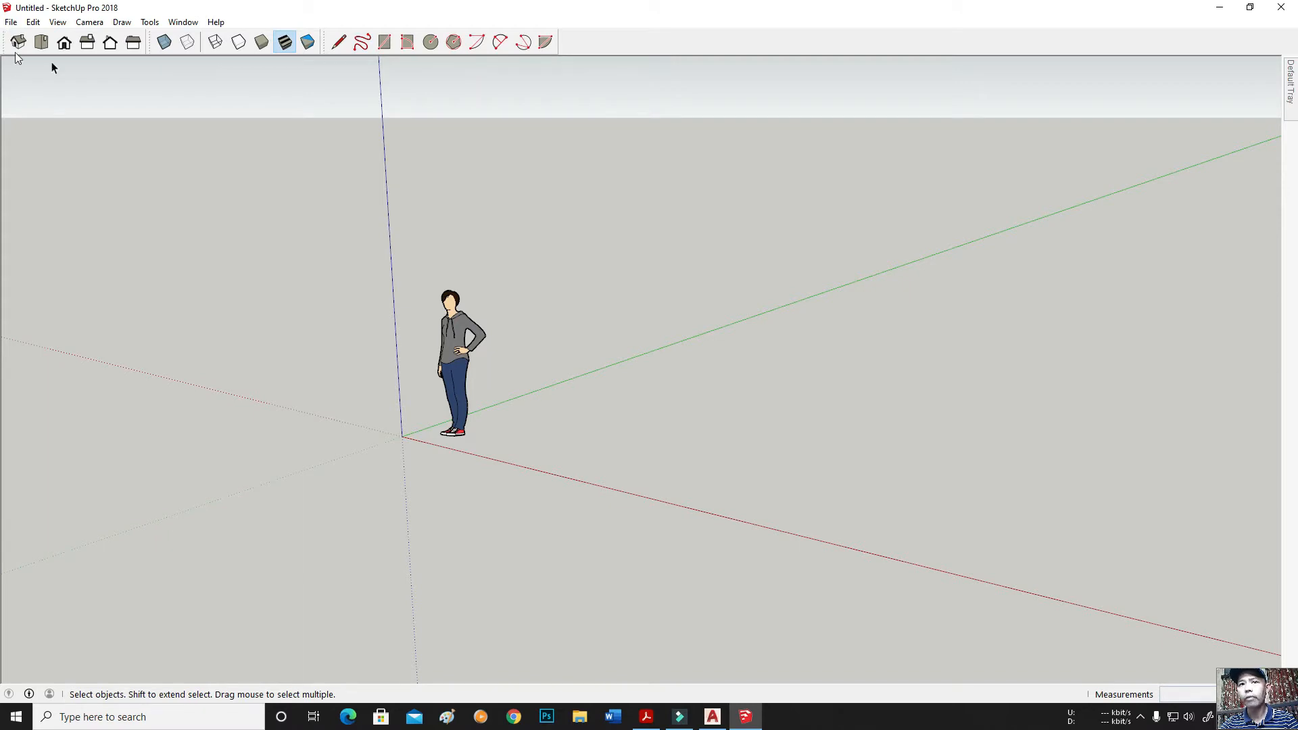
# Step: Float the Views toolbar over the modeling area and dock it back in its original row
pyautogui.moveTo(9, 41); pyautogui.dragTo(517, 189)
pyautogui.moveTo(523, 165); pyautogui.dragTo(74, 37)
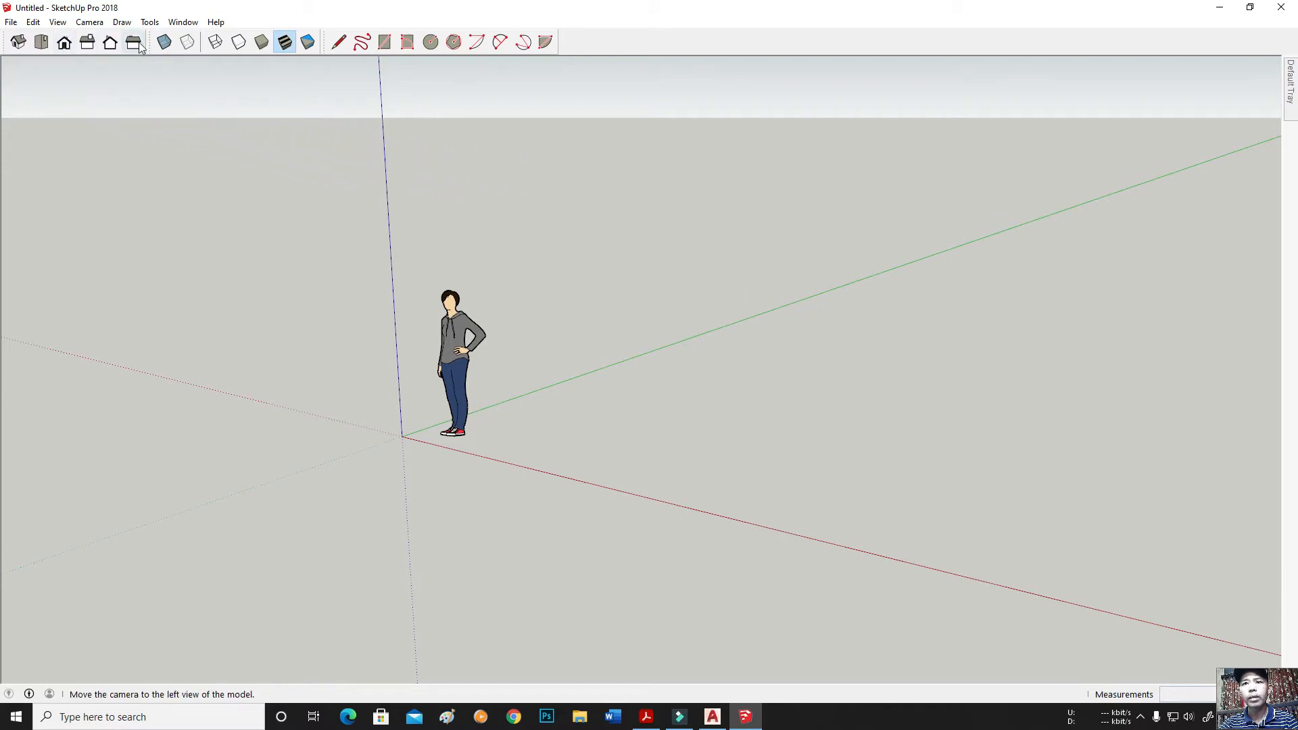
# Step: Float the Drawing toolbar over the modeling area and dock it back beside the Styles toolbar
pyautogui.moveTo(155, 41)
pyautogui.mouseDown()
pyautogui.moveTo(236, 130)
pyautogui.moveTo(245, 36)
pyautogui.mouseUp()
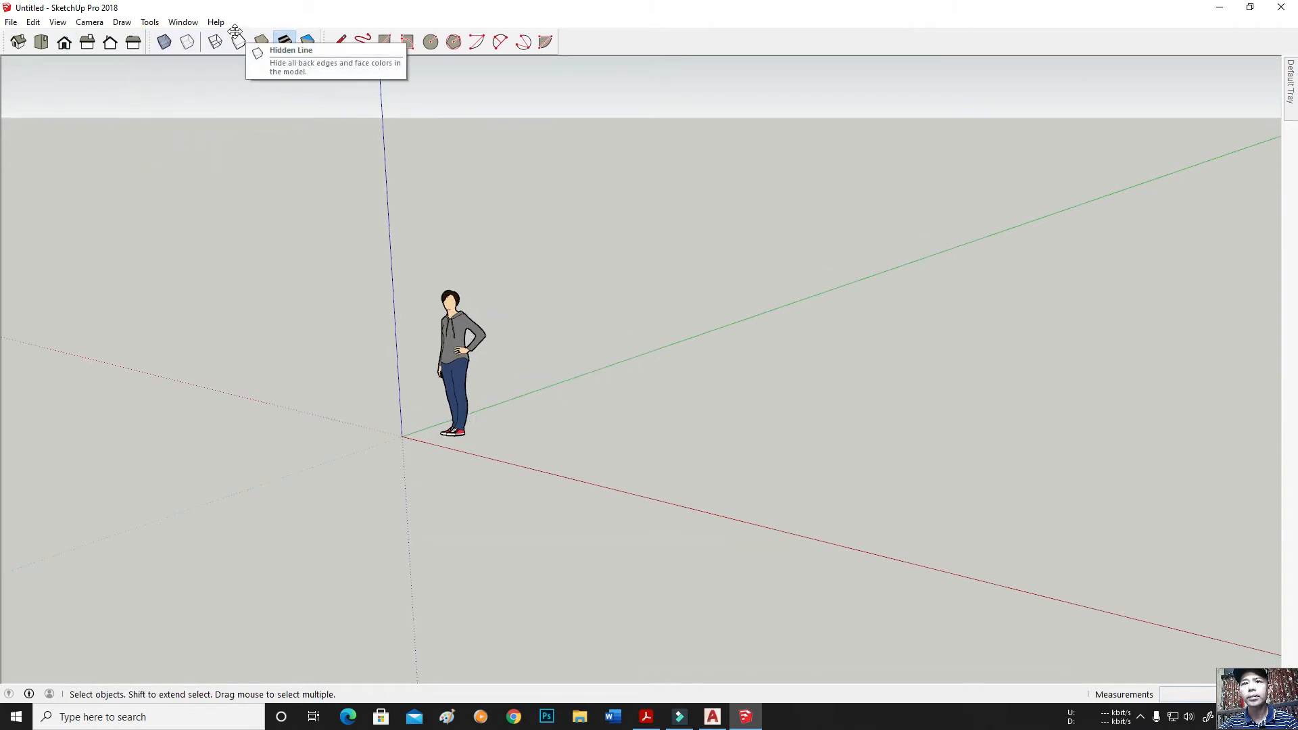
pyautogui.moveTo(325, 42); pyautogui.dragTo(318, 132)
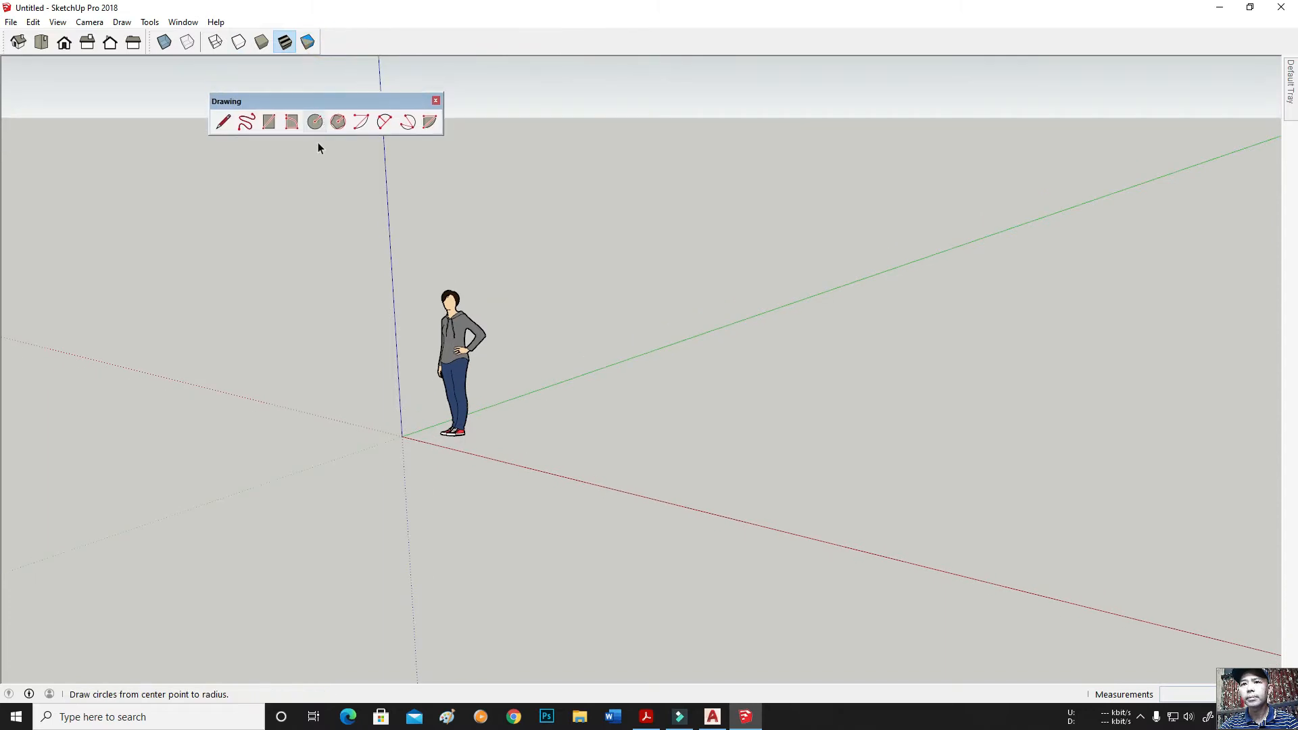
pyautogui.moveTo(402, 92); pyautogui.dragTo(477, 32)
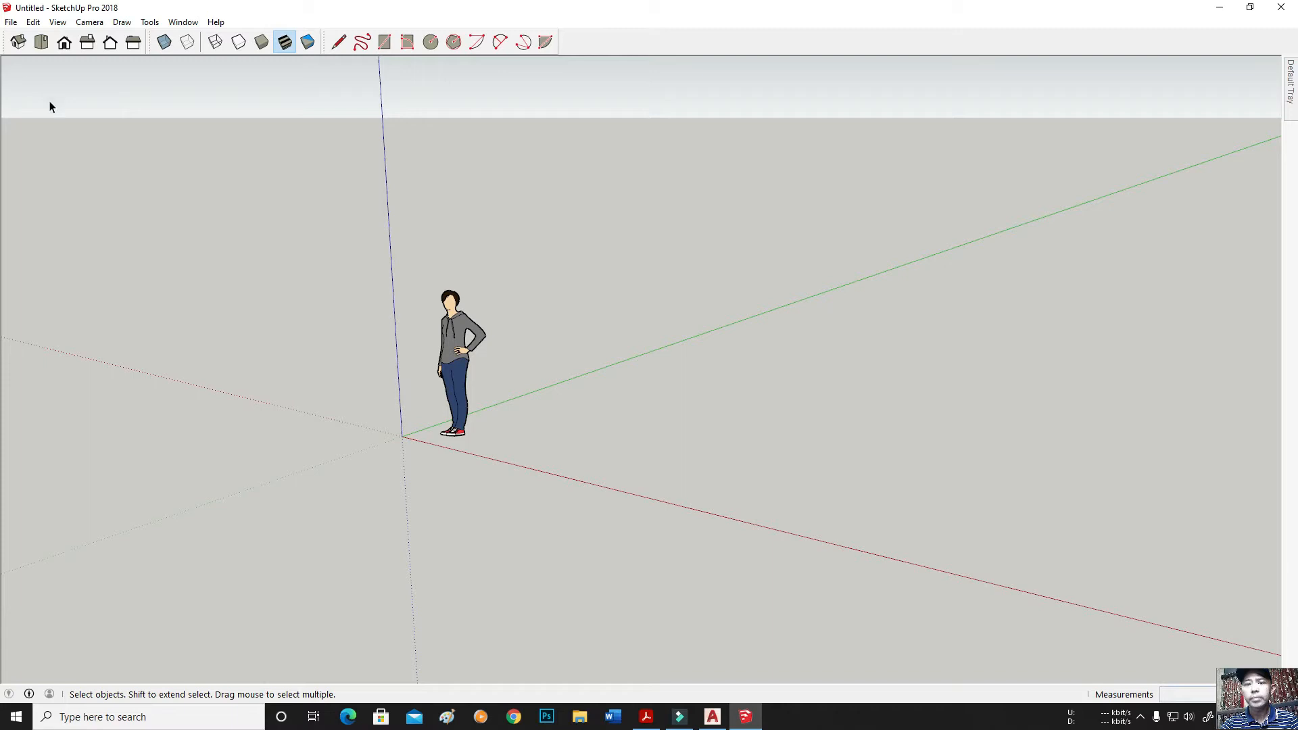
# Step: Start a file import, set the file type to AutoCAD Files (*.dwg, *.dxf) and choose the 3D MODELING drawing on the Desktop
pyautogui.click(11, 23)
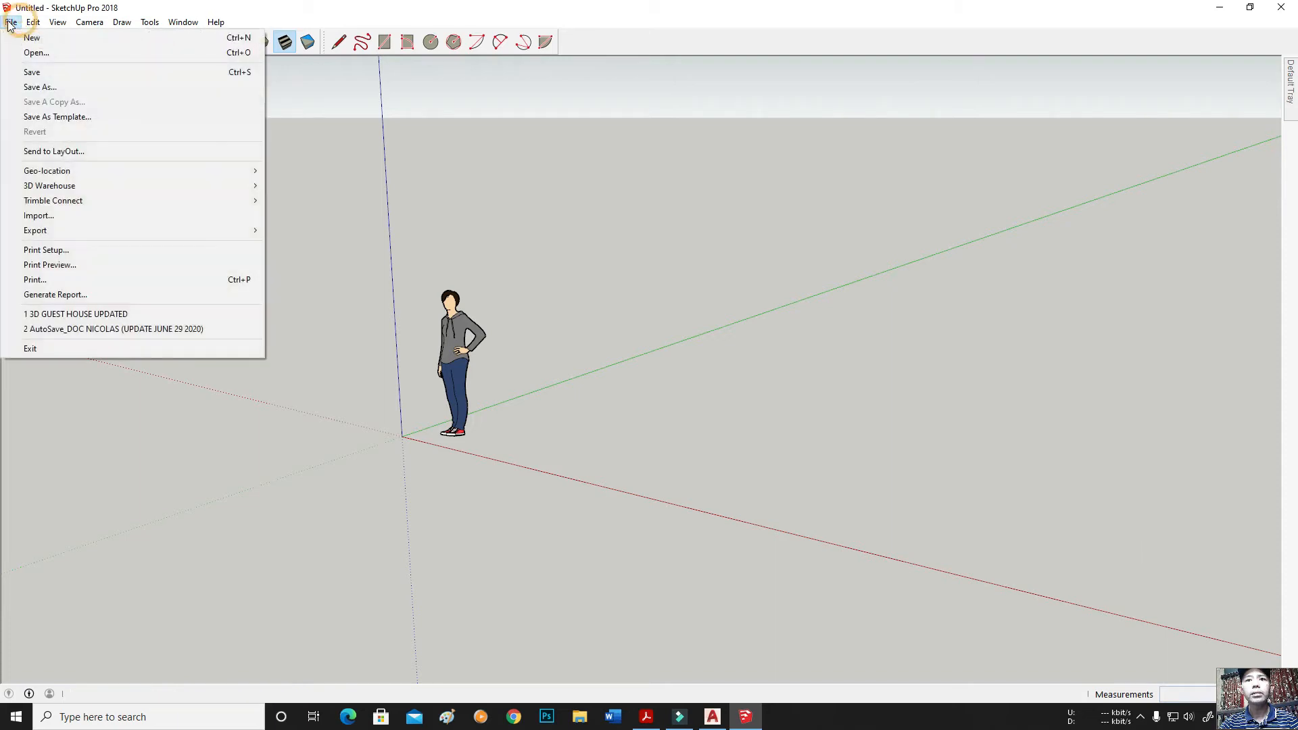
pyautogui.click(52, 215)
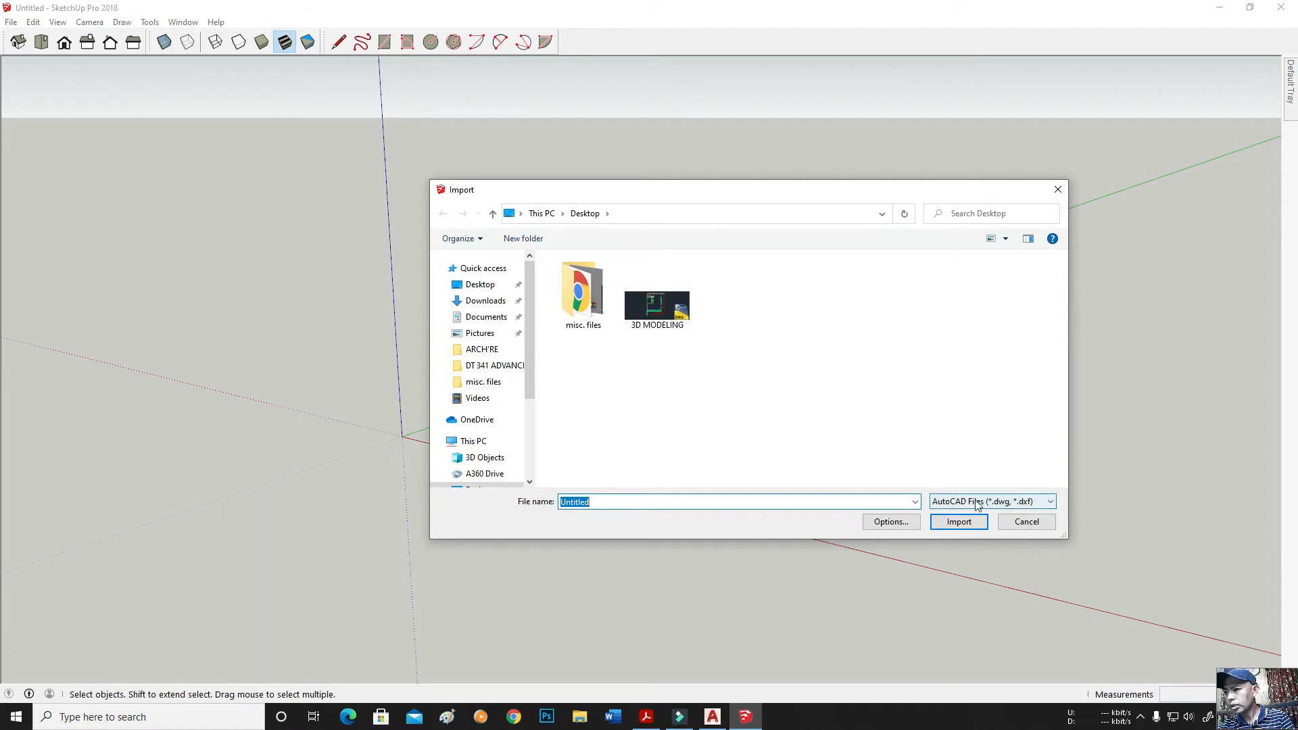
pyautogui.click(1044, 502)
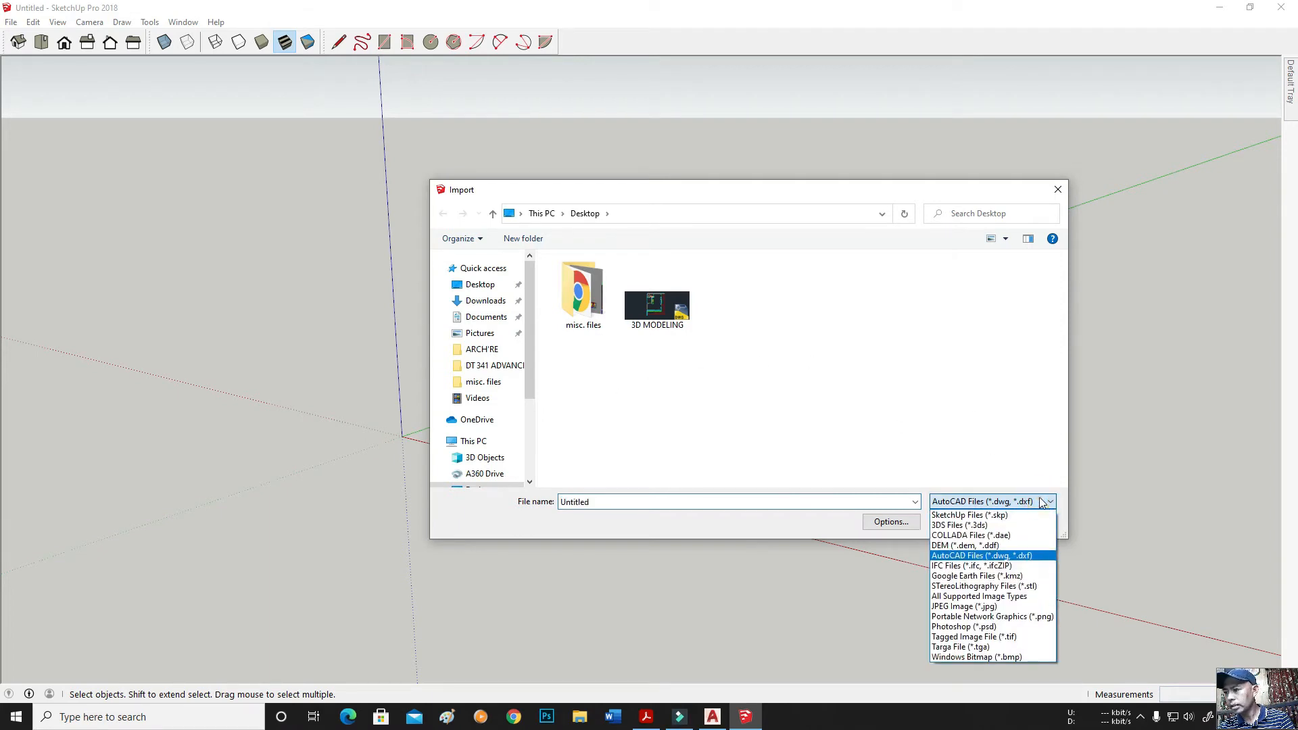
pyautogui.click(984, 515)
pyautogui.click(1026, 502)
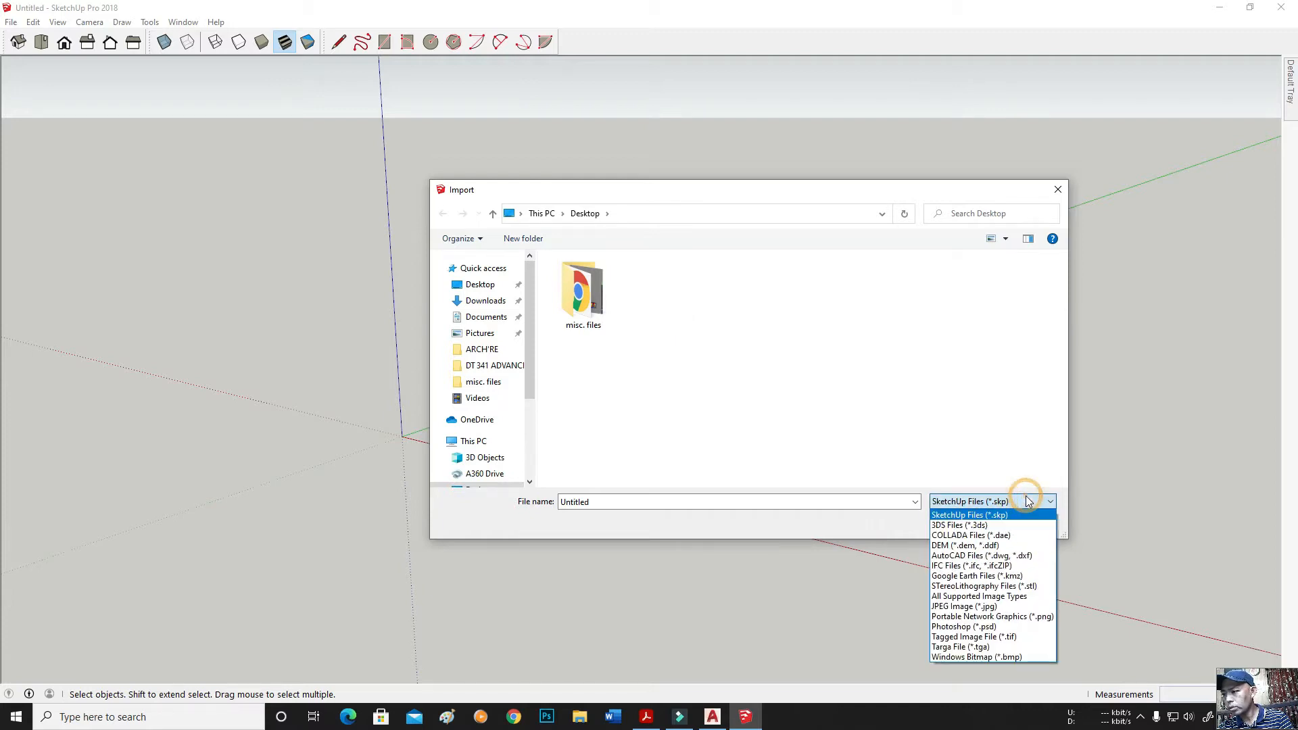
pyautogui.click(978, 556)
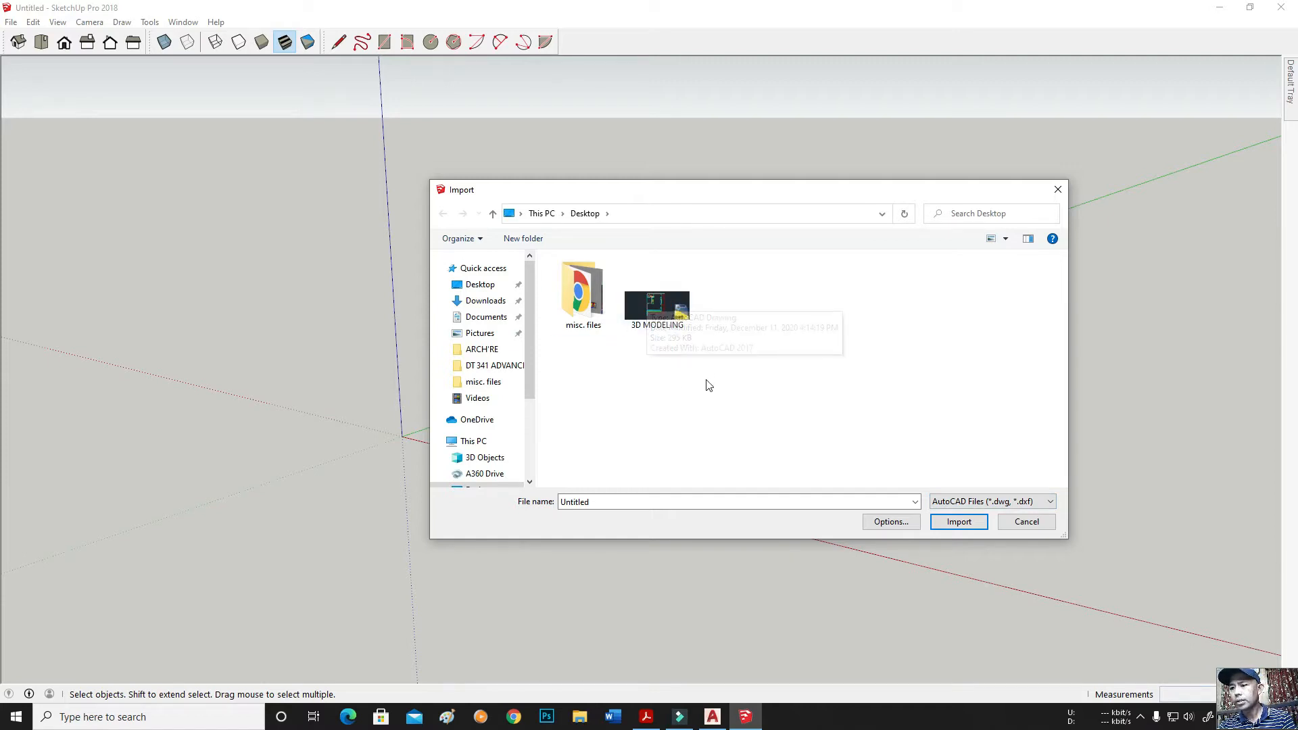
pyautogui.click(649, 308)
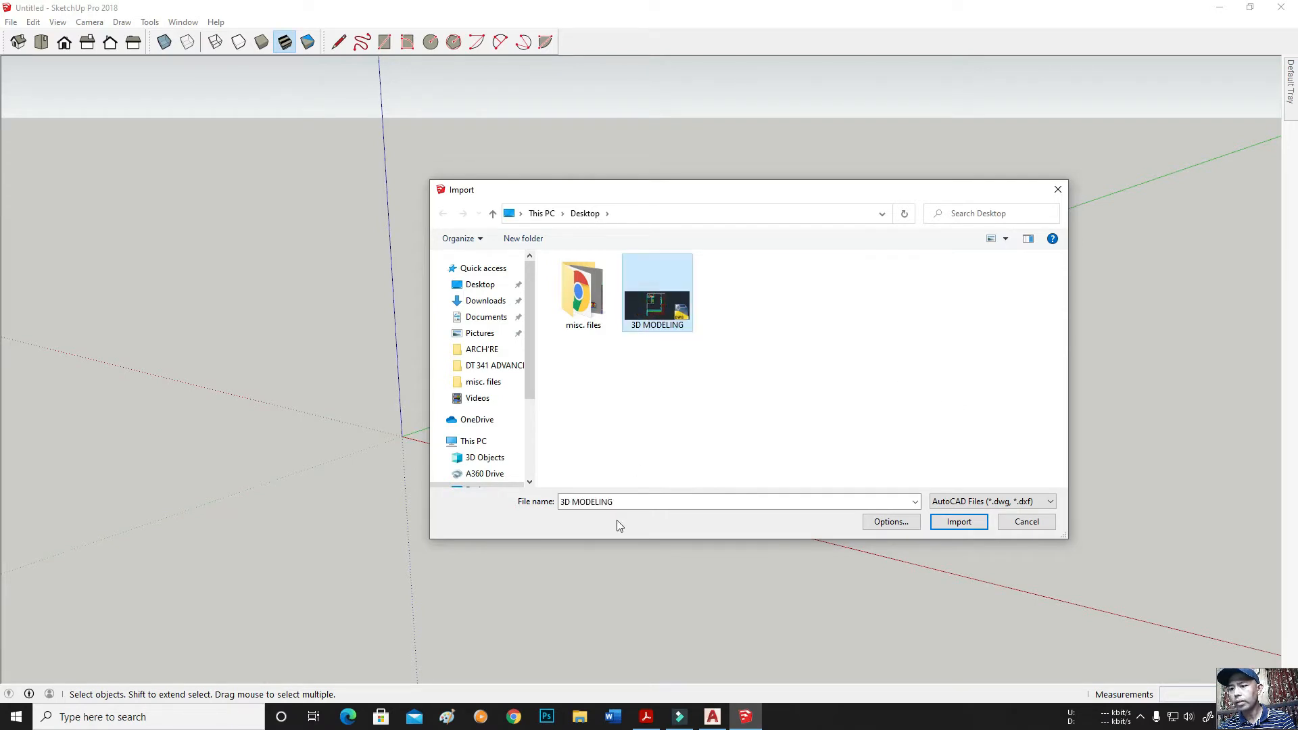
pyautogui.click(567, 507)
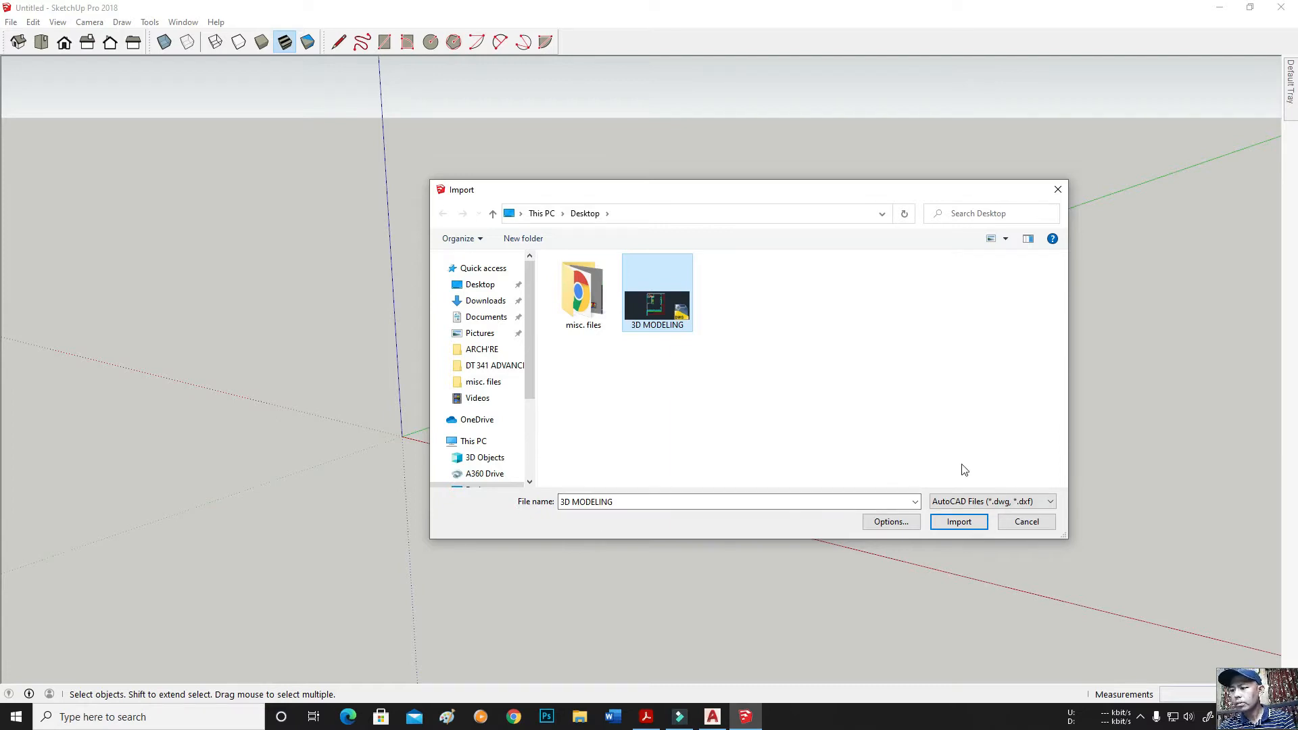
# Step: Set the DWG import units to Meters in the import options and accept them
pyautogui.click(891, 522)
pyautogui.moveTo(799, 274); pyautogui.dragTo(933, 282)
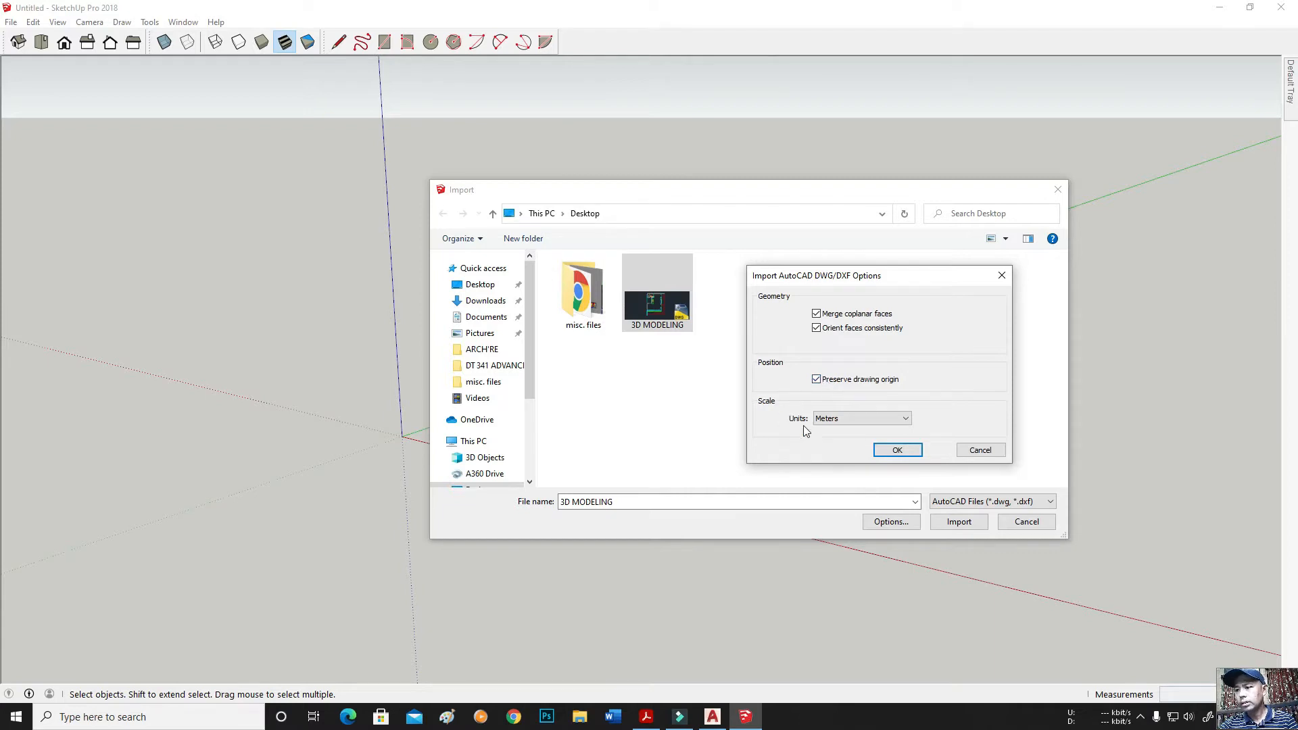
pyautogui.click(890, 421)
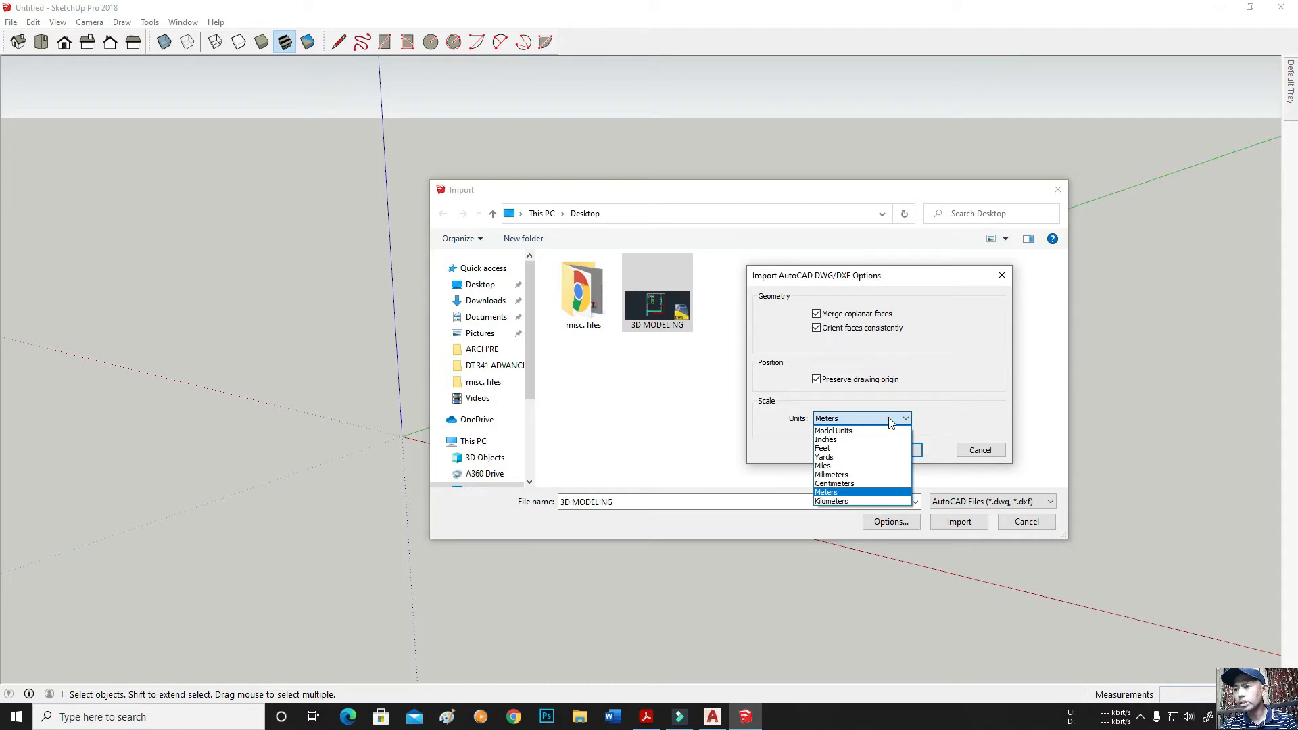
pyautogui.click(855, 494)
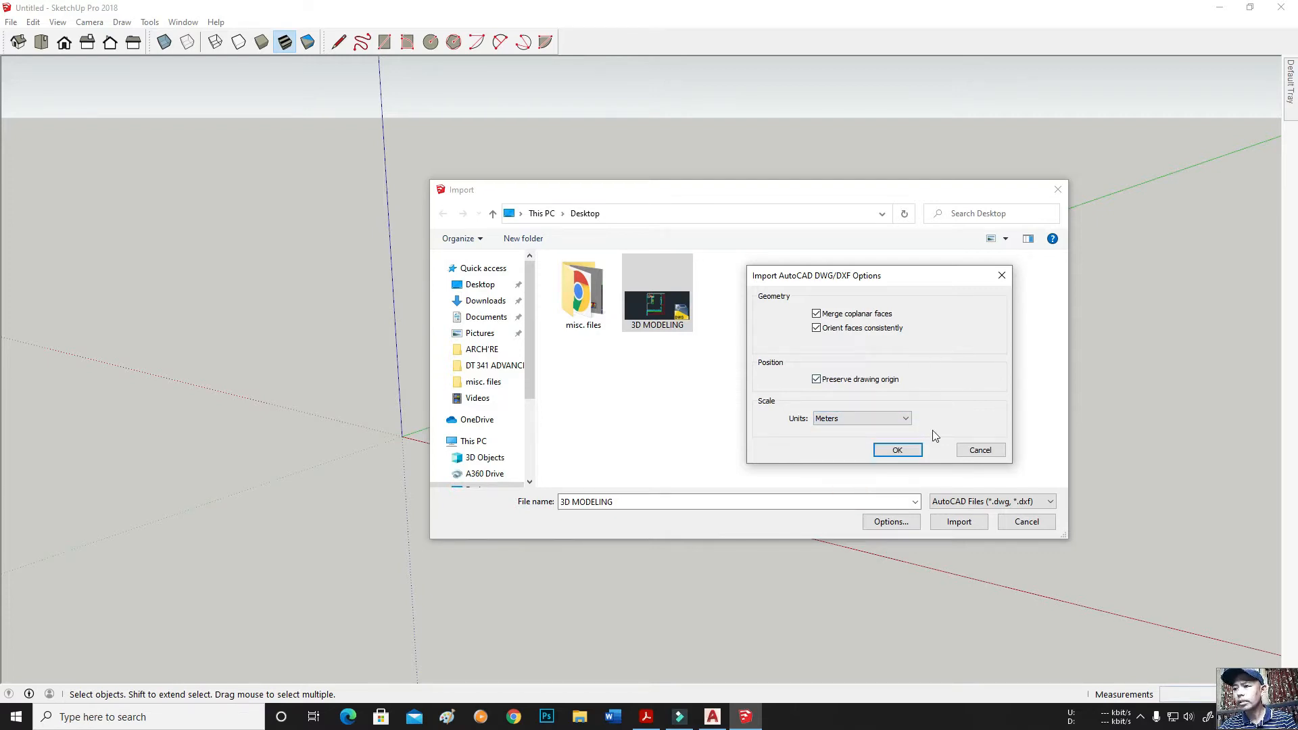
pyautogui.click(913, 449)
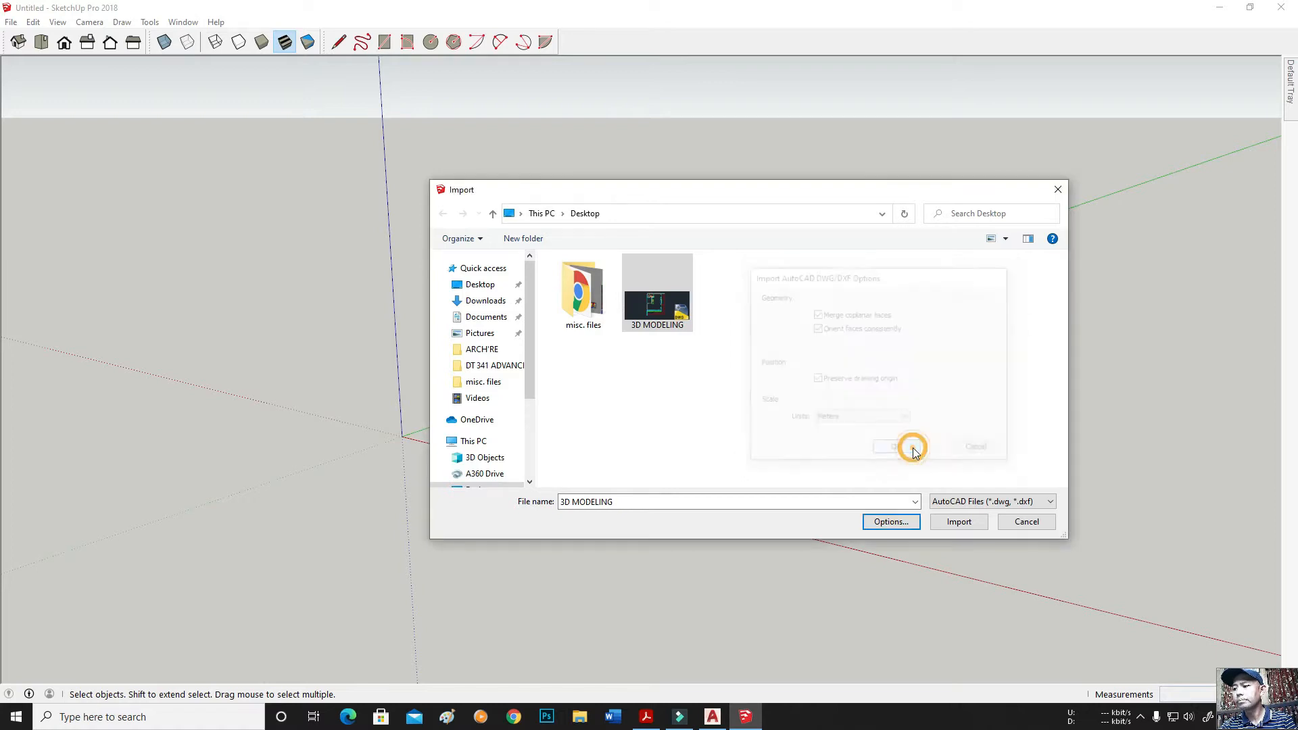
# Step: Import the 3D MODELING drawing and close the import results report
pyautogui.click(968, 525)
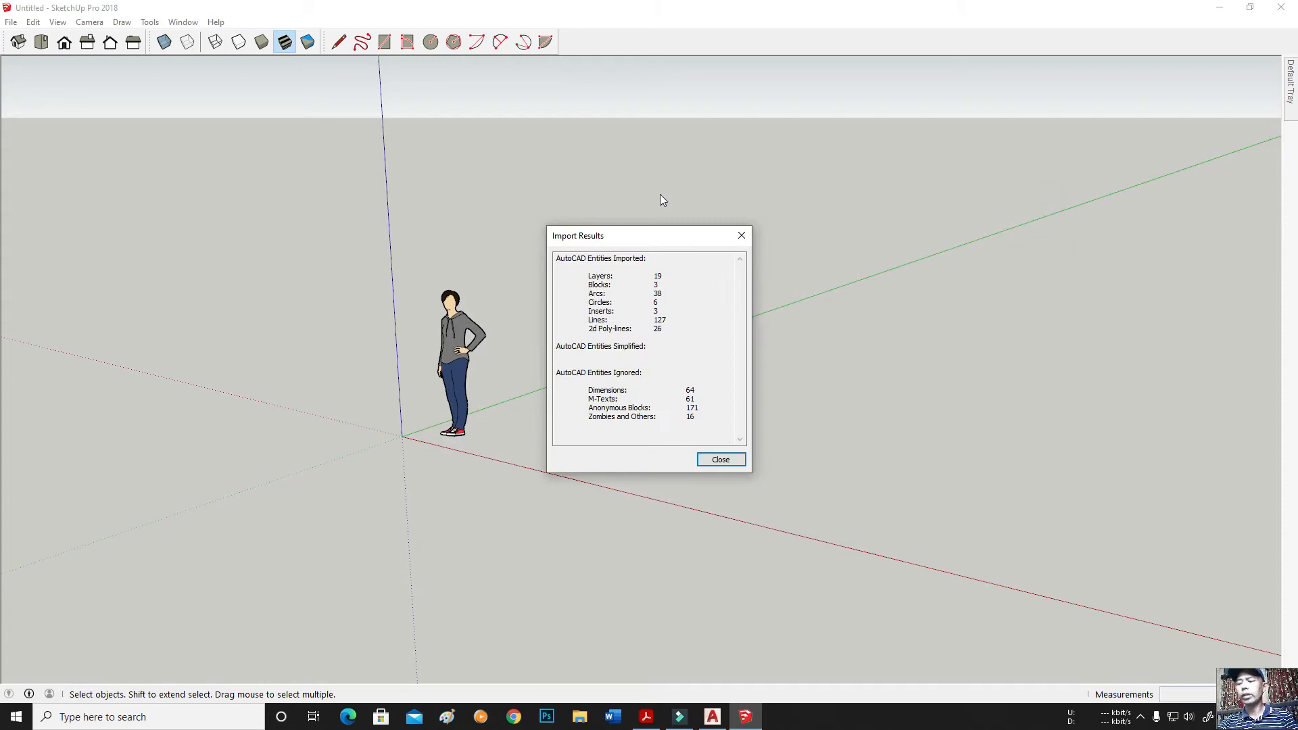
pyautogui.moveTo(689, 239); pyautogui.dragTo(636, 219)
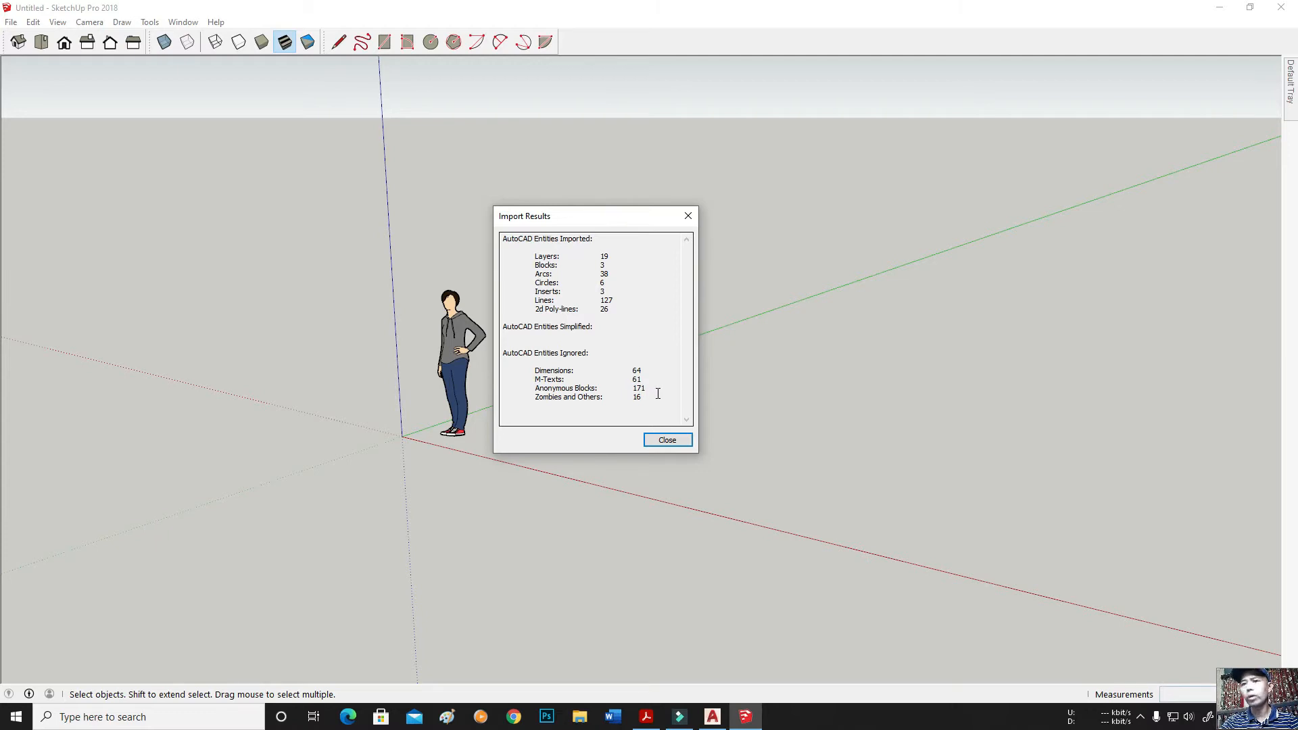
pyautogui.click(670, 443)
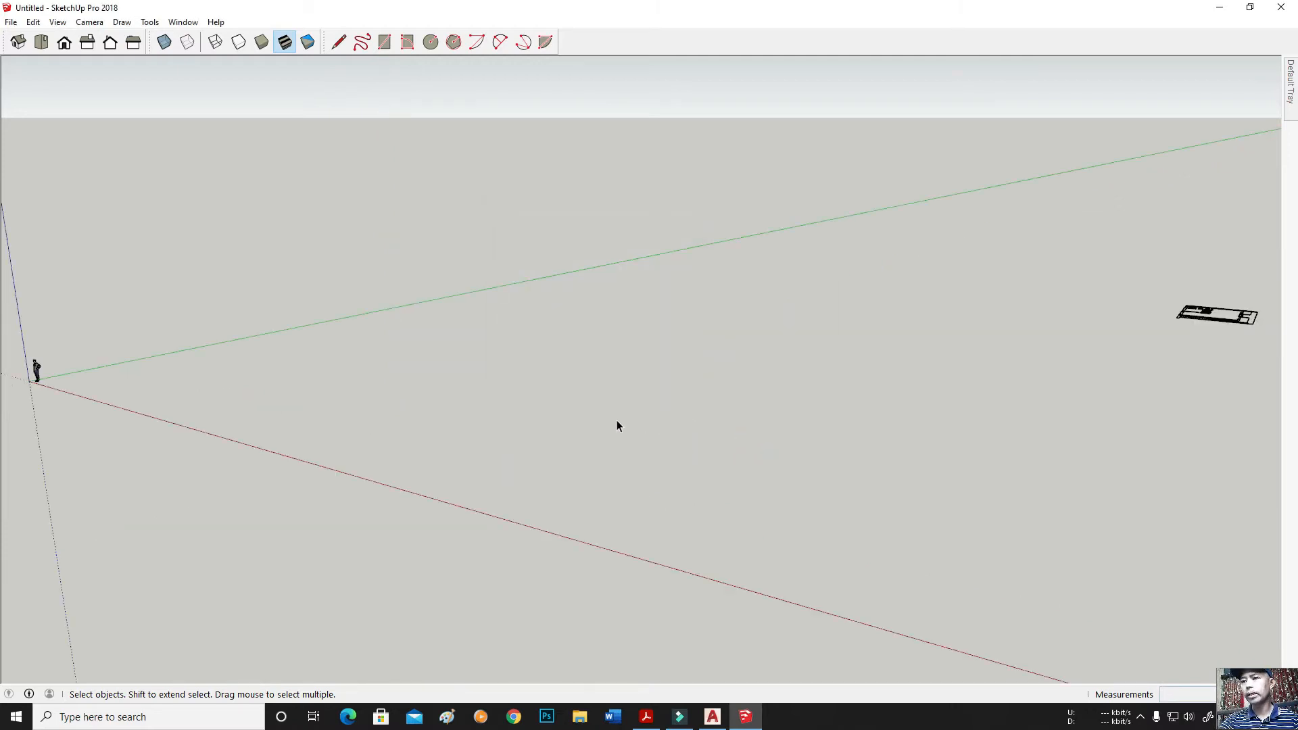
# Step: Switch to the top view and frame the imported floor plan so it fills the modeling area
pyautogui.scroll(-3, 617, 421)
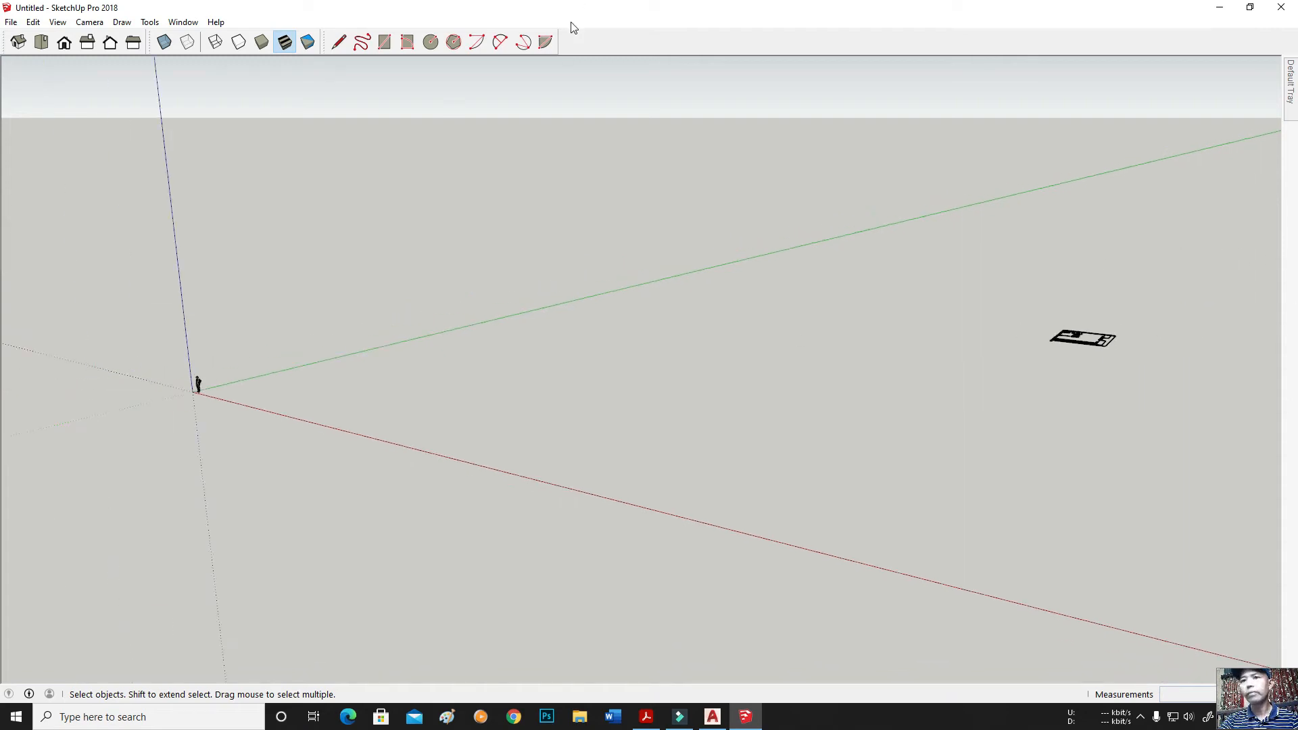
pyautogui.scroll(-1, 354, 170)
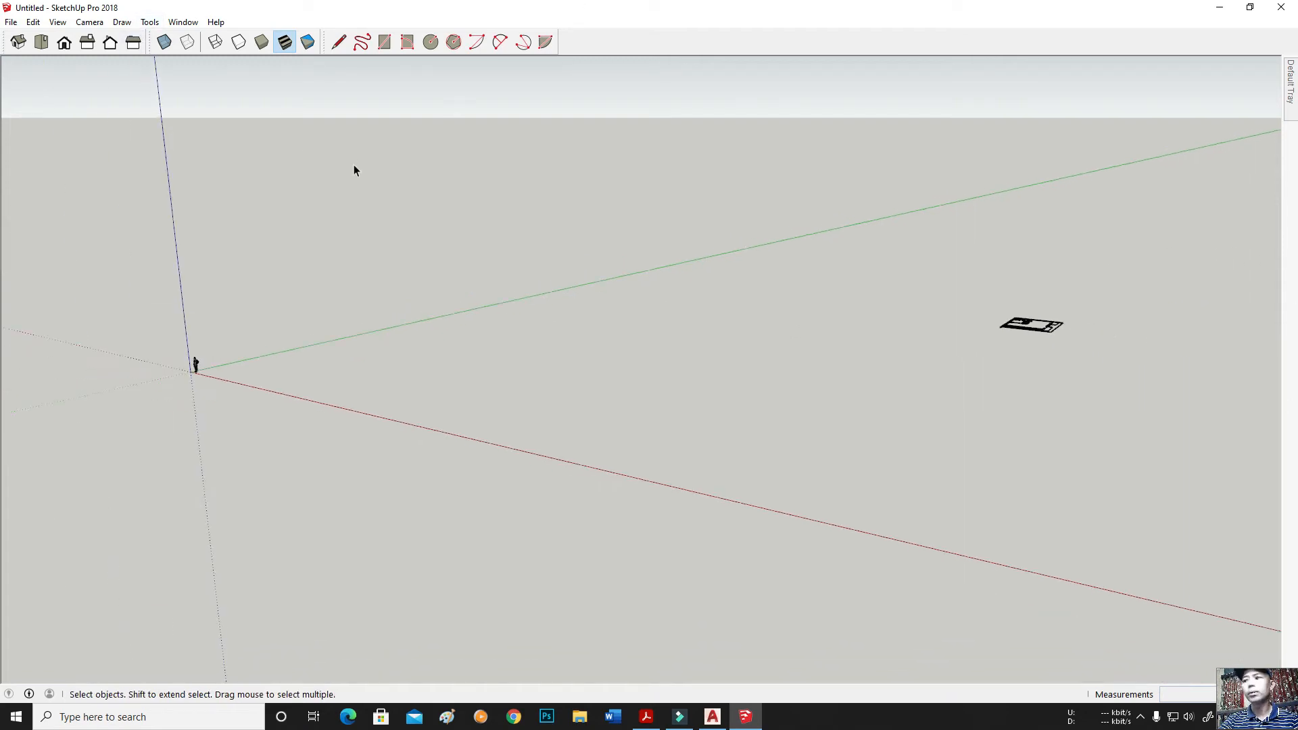
pyautogui.click(41, 43)
pyautogui.press('h')
pyautogui.moveTo(894, 223)
pyautogui.mouseDown()
pyautogui.moveTo(902, 259)
pyautogui.moveTo(846, 458)
pyautogui.mouseUp()
pyautogui.moveTo(965, 360)
pyautogui.mouseDown()
pyautogui.moveTo(887, 397)
pyautogui.moveTo(719, 438)
pyautogui.mouseUp()
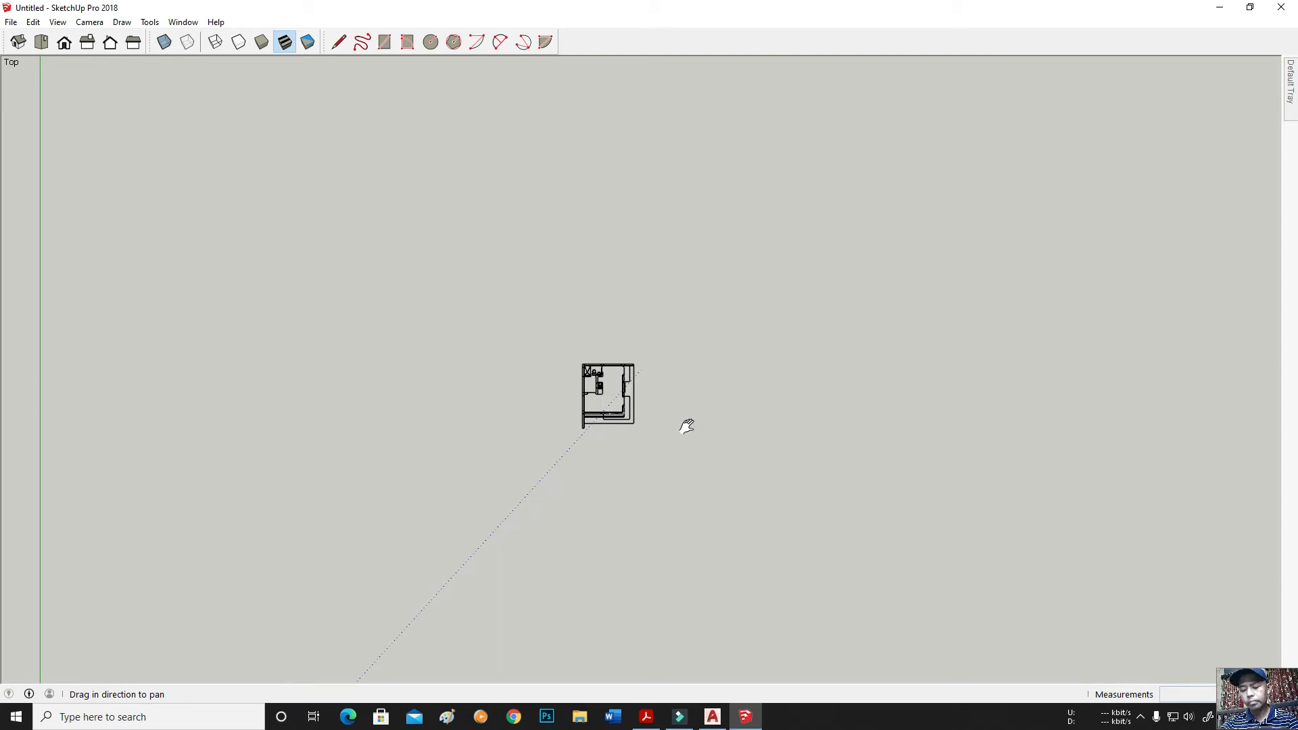
pyautogui.hotkey('shift', 'z')
pyautogui.hotkey('ctrl', 'shift', 'w')
pyautogui.moveTo(939, 140); pyautogui.dragTo(855, 68)
pyautogui.press('space')
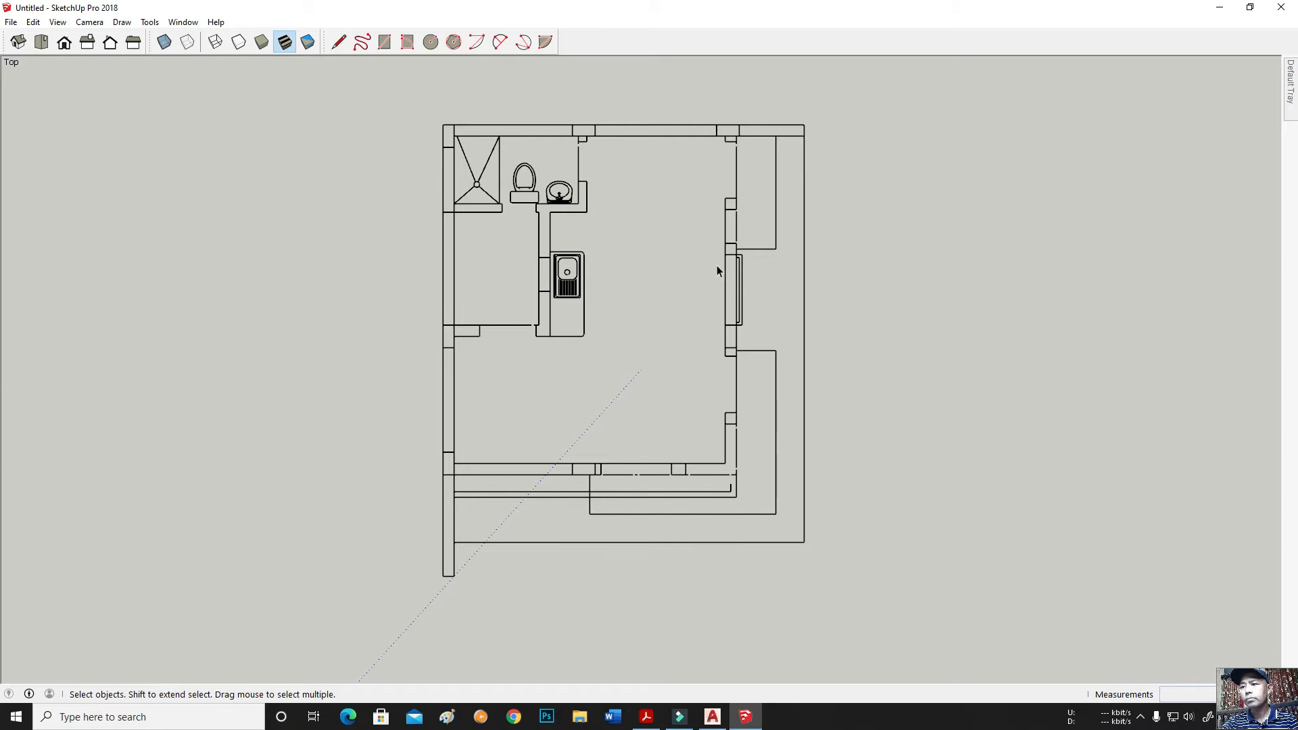
pyautogui.scroll(1, 710, 270)
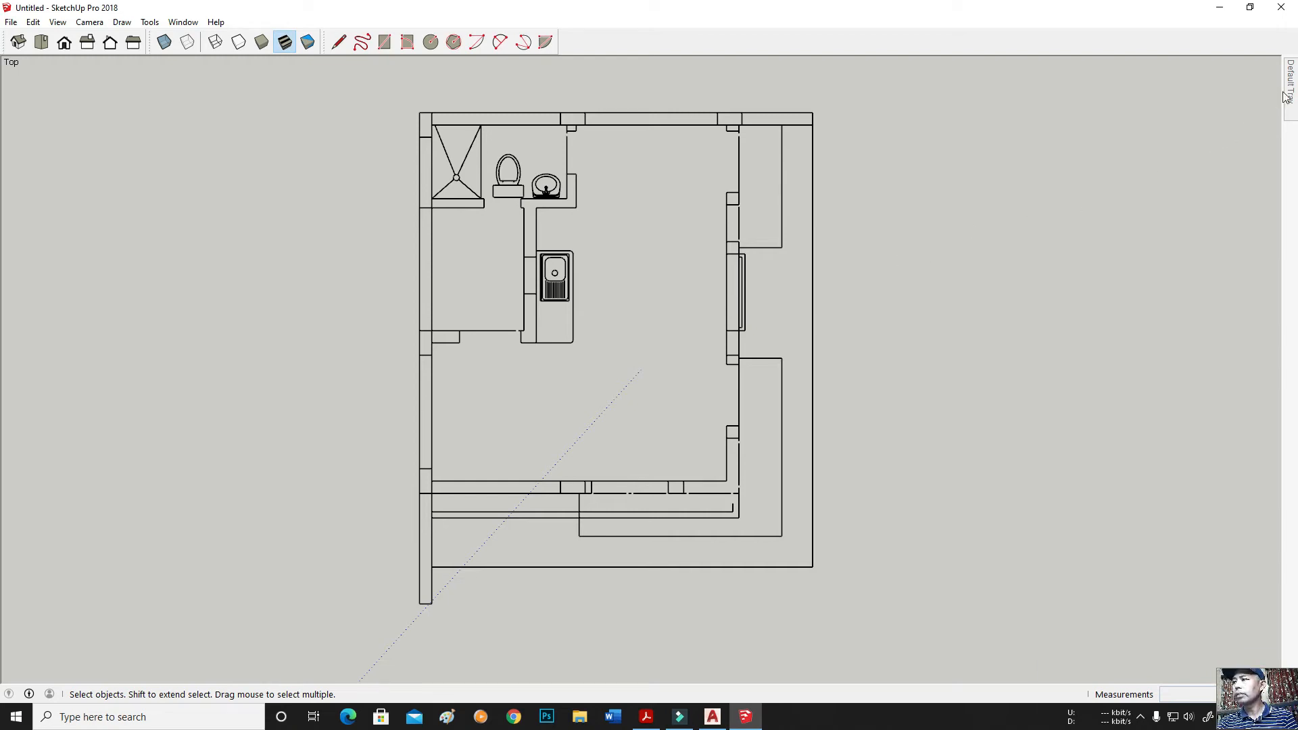
# Step: Review the layers that came in with the drawing, going through the list from FIRE WALL to WALL
pyautogui.moveTo(1292, 95)
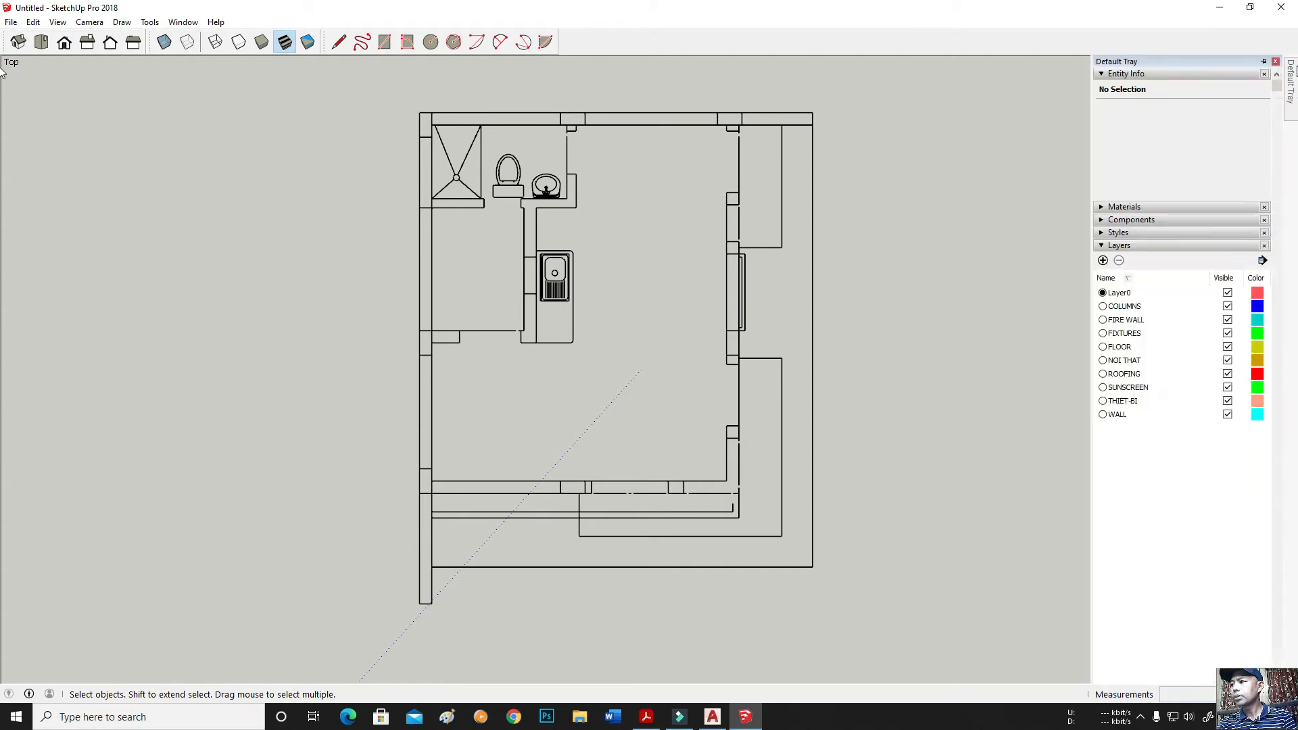
pyautogui.click(1140, 321)
pyautogui.click(1136, 334)
pyautogui.click(1136, 348)
pyautogui.click(1136, 374)
pyautogui.click(1137, 388)
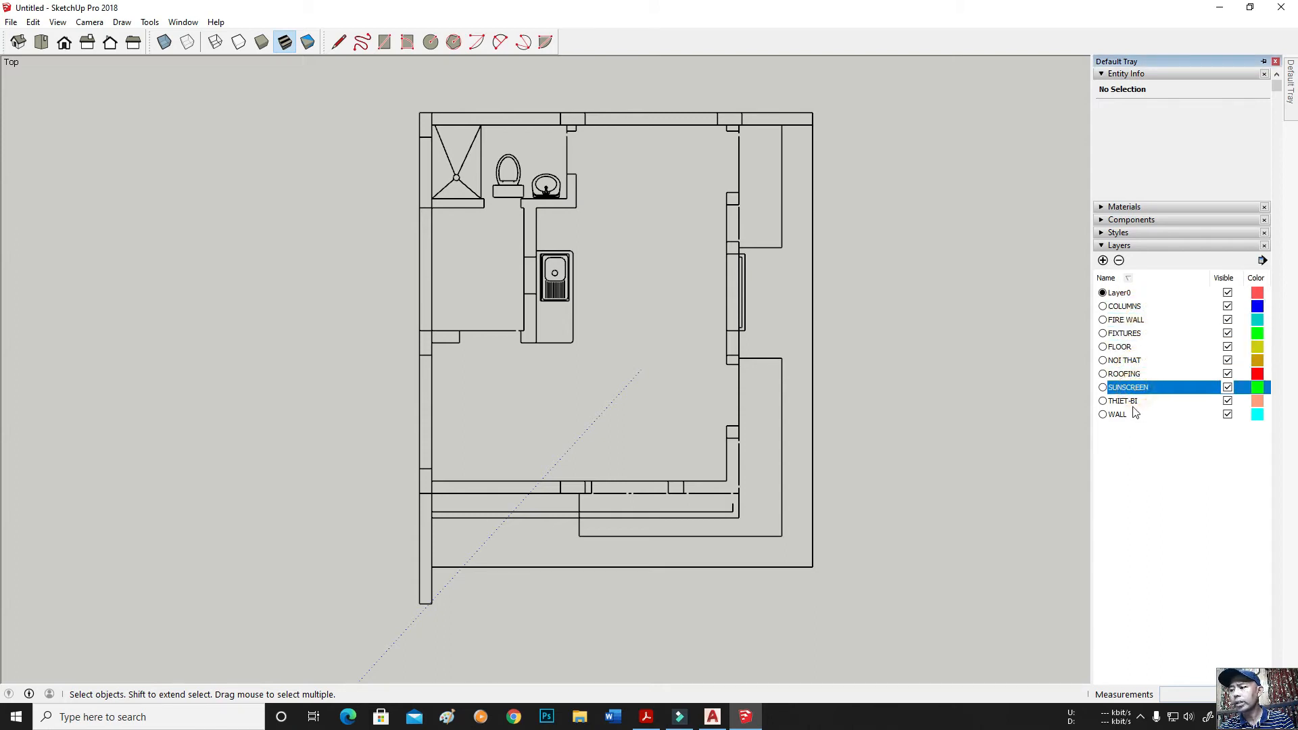
pyautogui.click(1136, 401)
pyautogui.click(1136, 414)
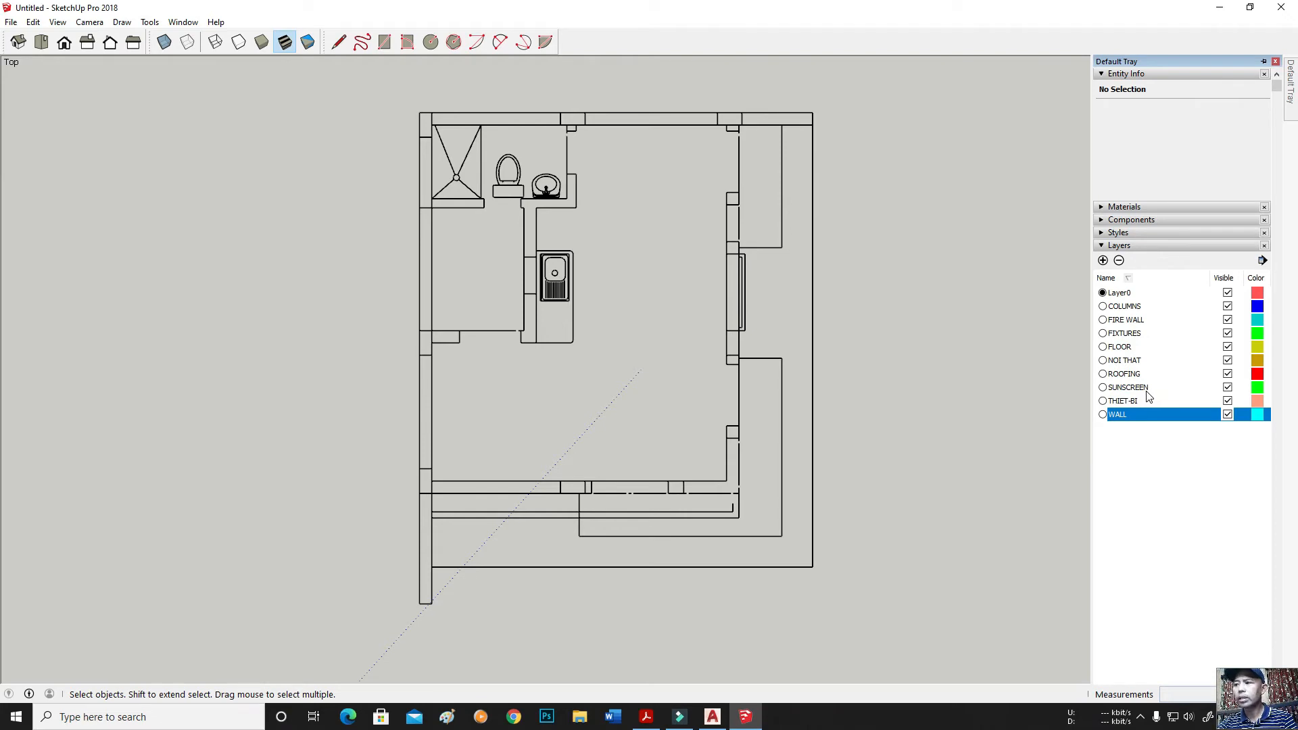
# Step: Delete all imported layers from COLUMNS to WALL, moving their contents to the current layer
pyautogui.click(1156, 309)
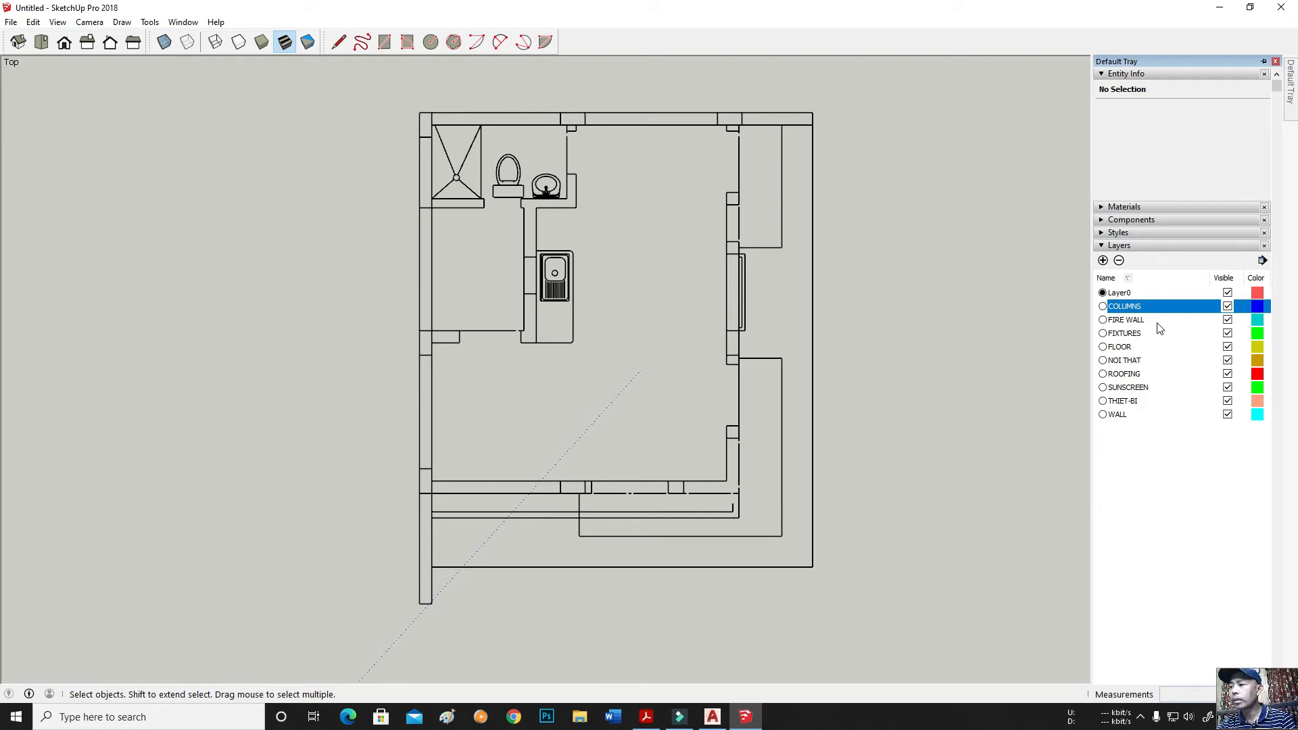
pyautogui.keyDown('shift'); pyautogui.click(1161, 416); pyautogui.keyUp('shift')
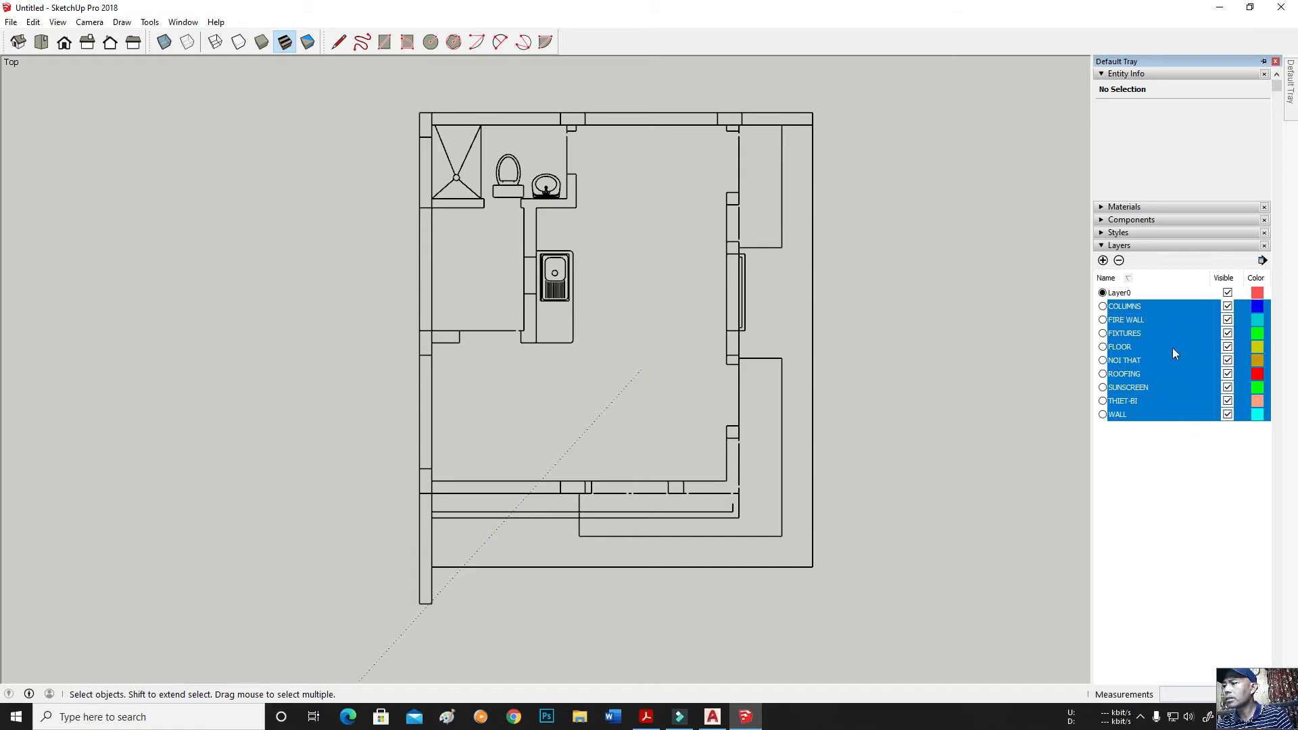
pyautogui.click(1119, 261)
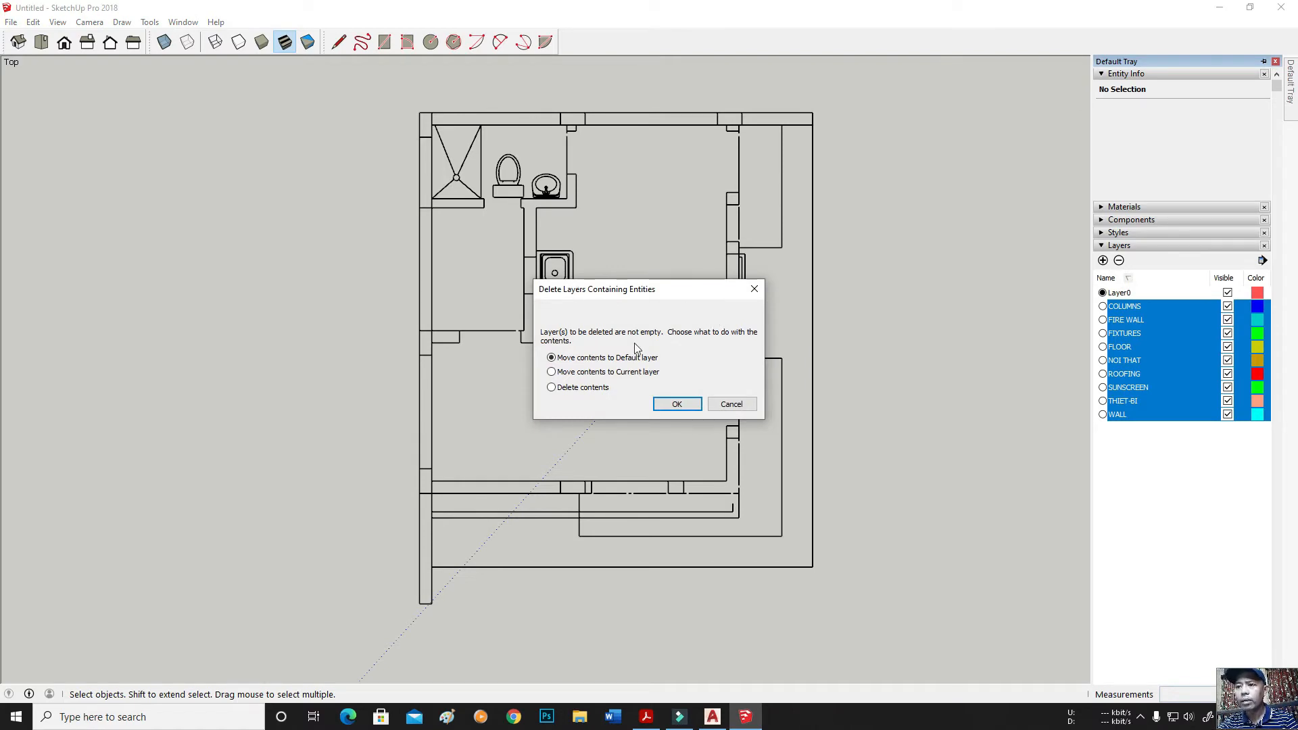
pyautogui.click(564, 377)
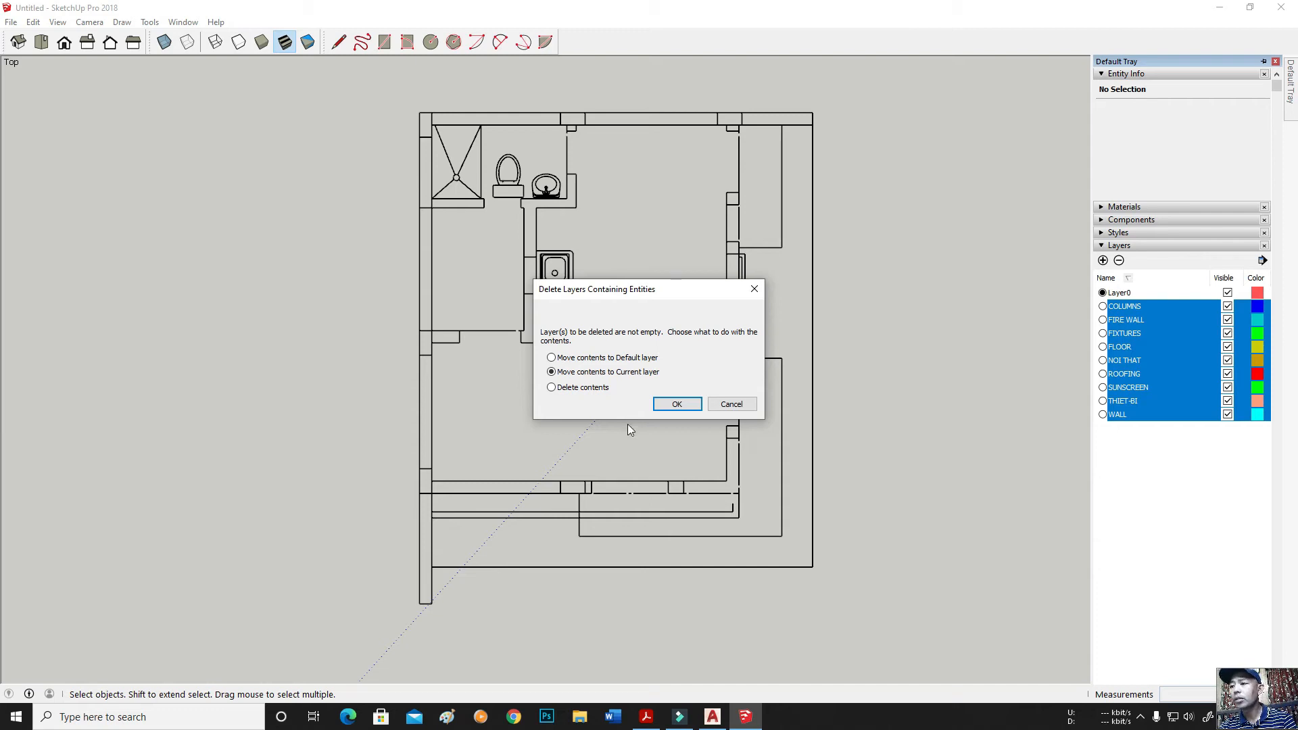
pyautogui.click(680, 404)
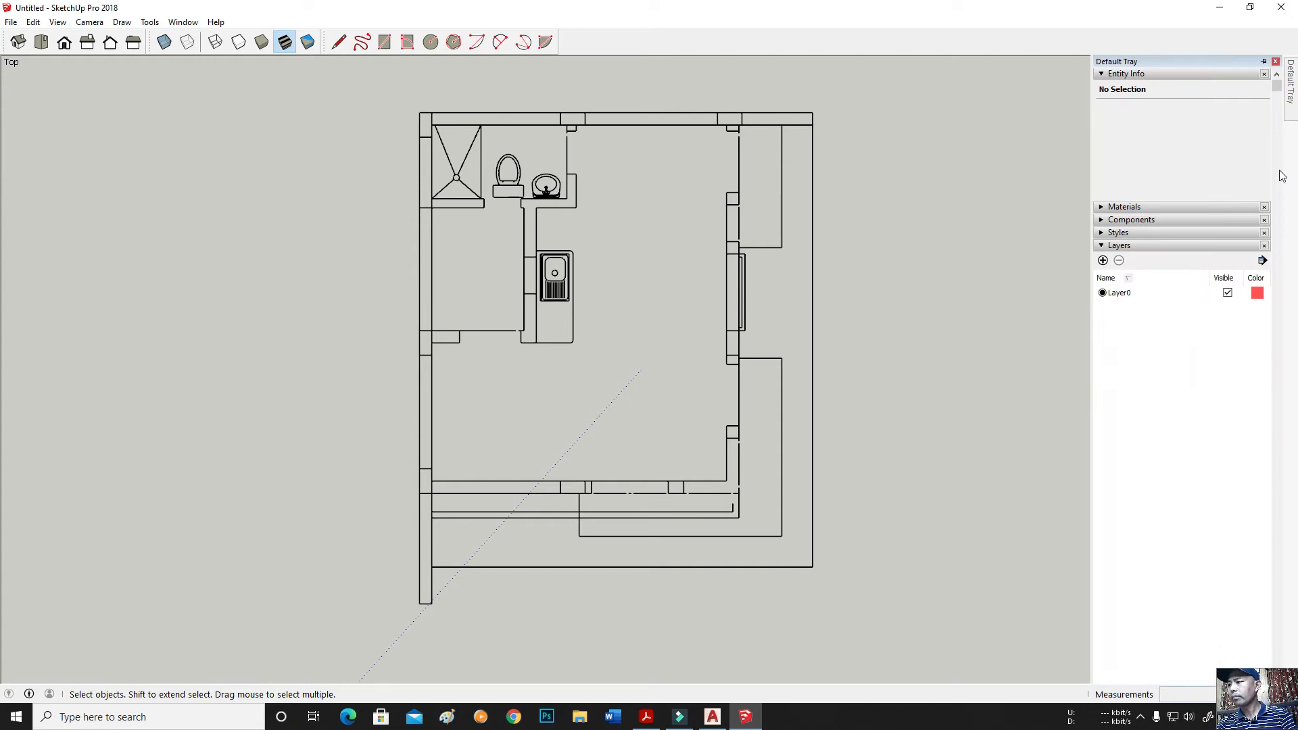
pyautogui.doubleClick(1146, 296)
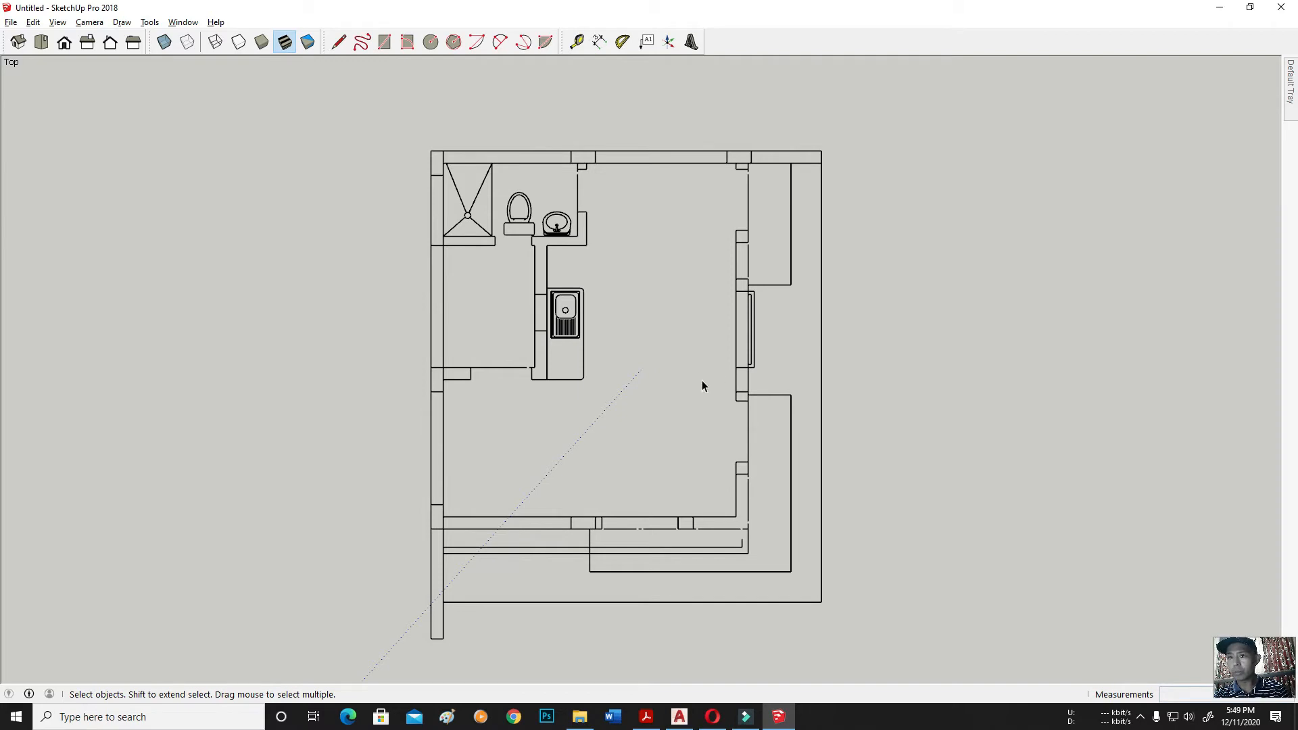
# Step: Move the whole floor plan by its lower-left corner to the axes origin and deselect it
pyautogui.scroll(-4, 619, 234)
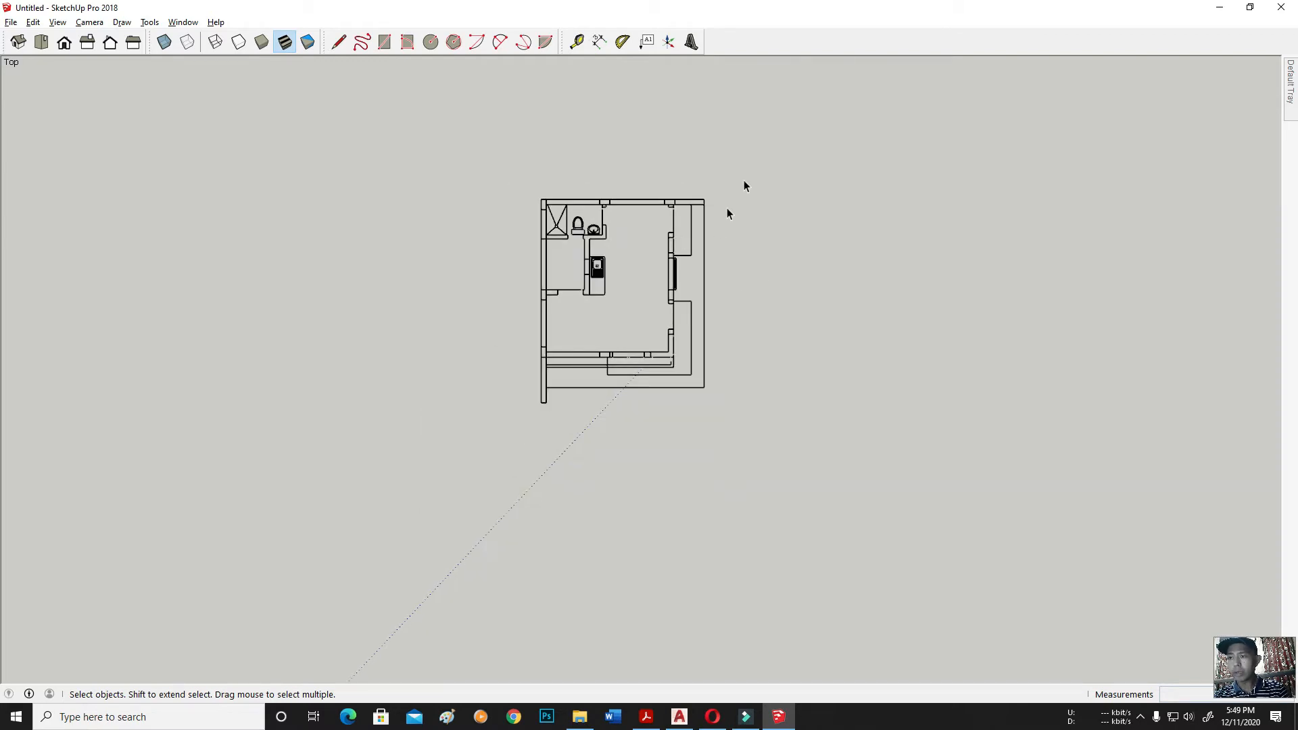
pyautogui.moveTo(763, 160); pyautogui.dragTo(640, 252)
pyautogui.press('m')
pyautogui.click(541, 405)
pyautogui.scroll(-6, 741, 355)
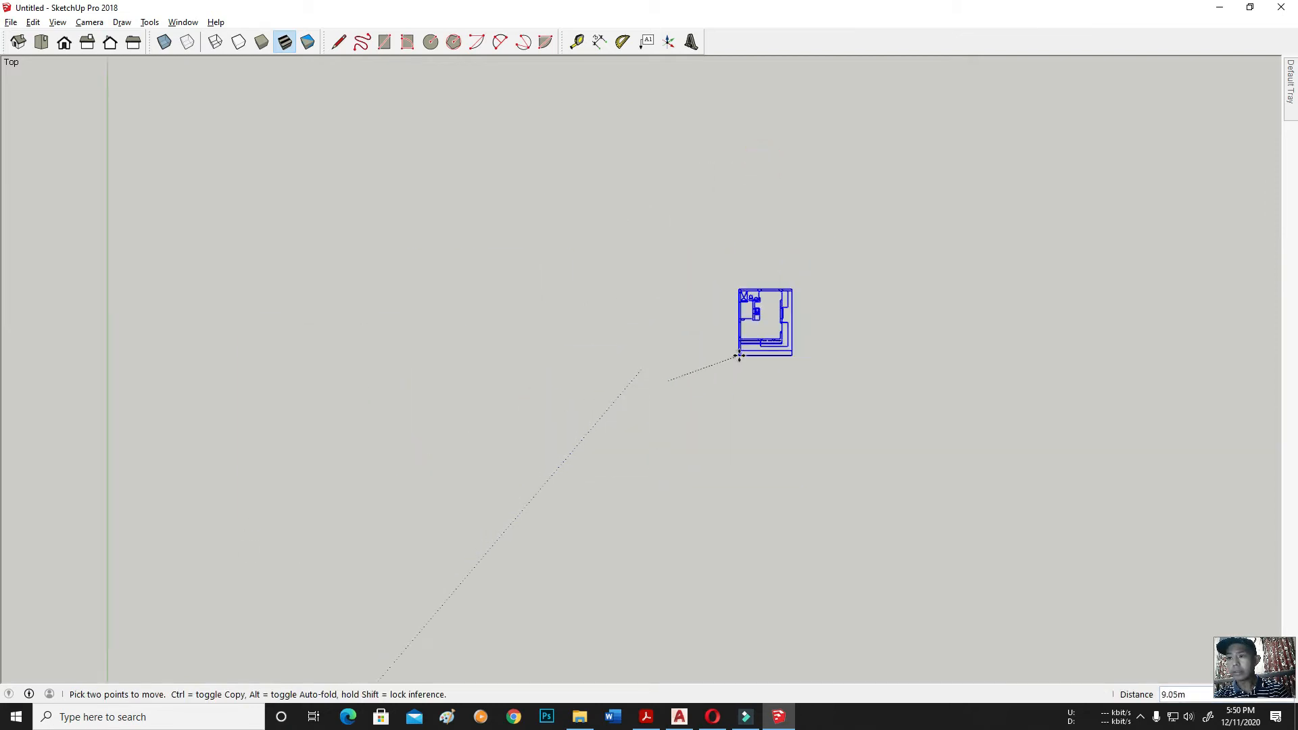
pyautogui.scroll(5, 586, 501)
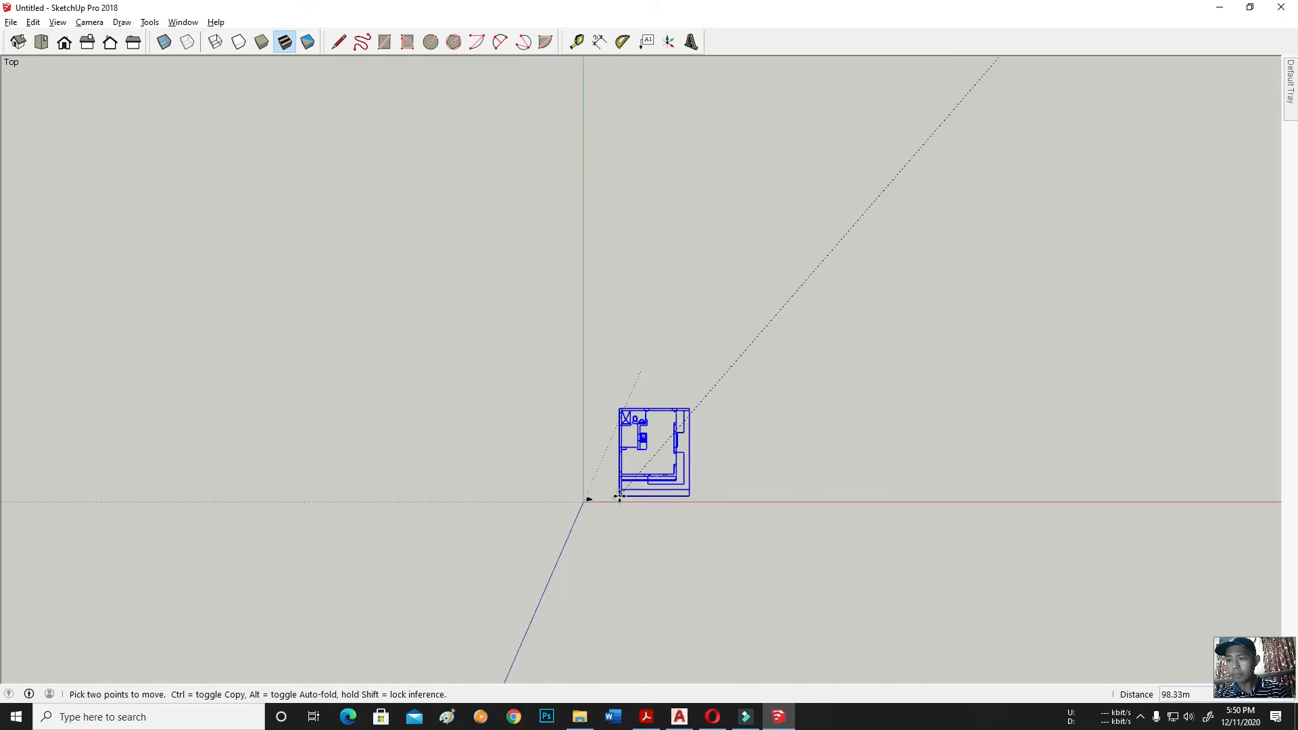
pyautogui.click(441, 529)
pyautogui.press('space')
pyautogui.click(525, 571)
# Step: Move the scale figure from beside the origin into the main room, near the corner of the front and right walls
pyautogui.moveTo(525, 570); pyautogui.dragTo(425, 443, button='middle')
pyautogui.scroll(3, 425, 443)
pyautogui.scroll(-3, 544, 483)
pyautogui.scroll(4, 492, 487)
pyautogui.click(440, 406)
pyautogui.moveTo(464, 441); pyautogui.dragTo(529, 397, button='middle')
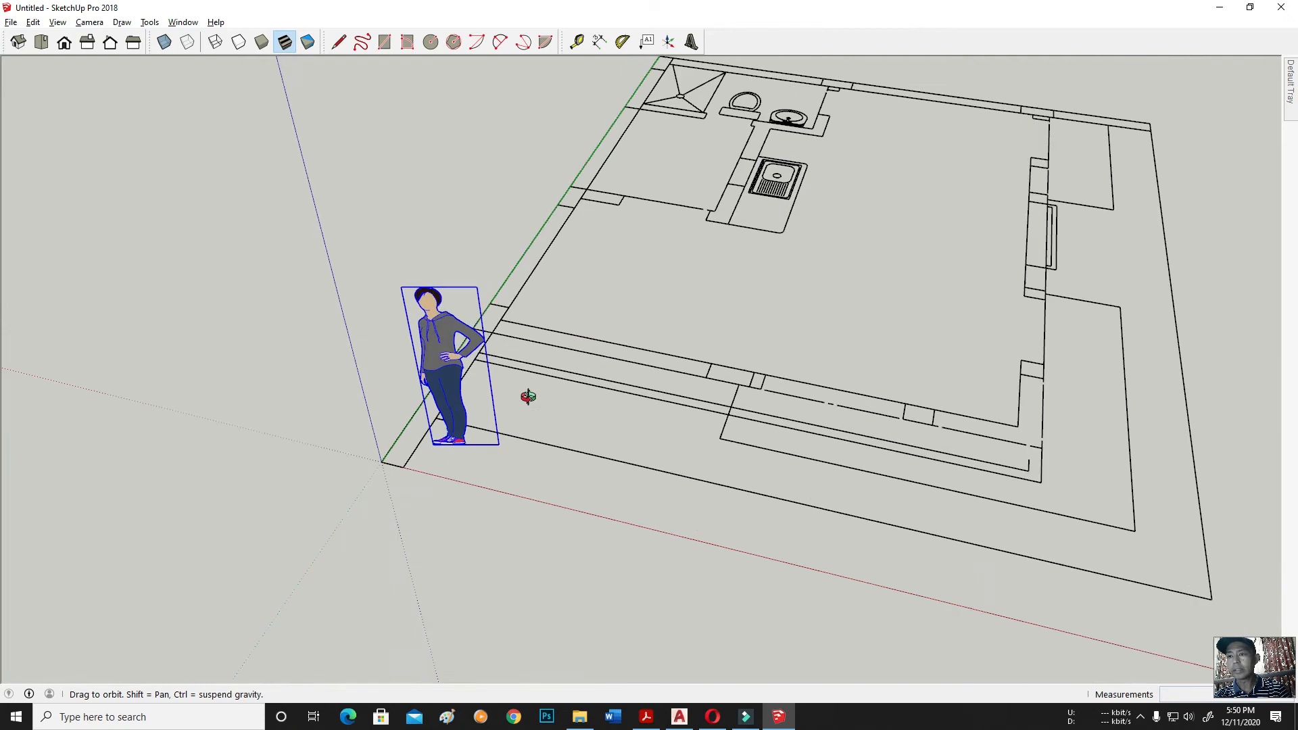
pyautogui.press('m')
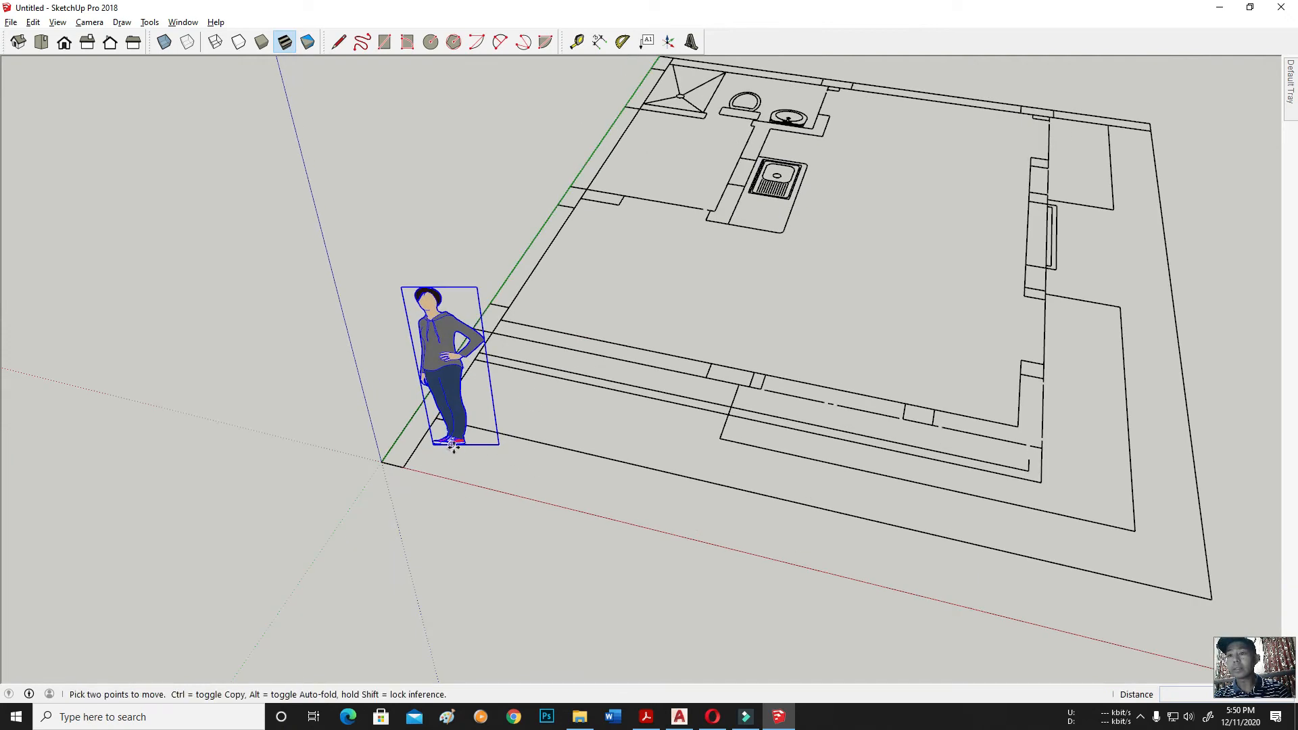
pyautogui.click(469, 444)
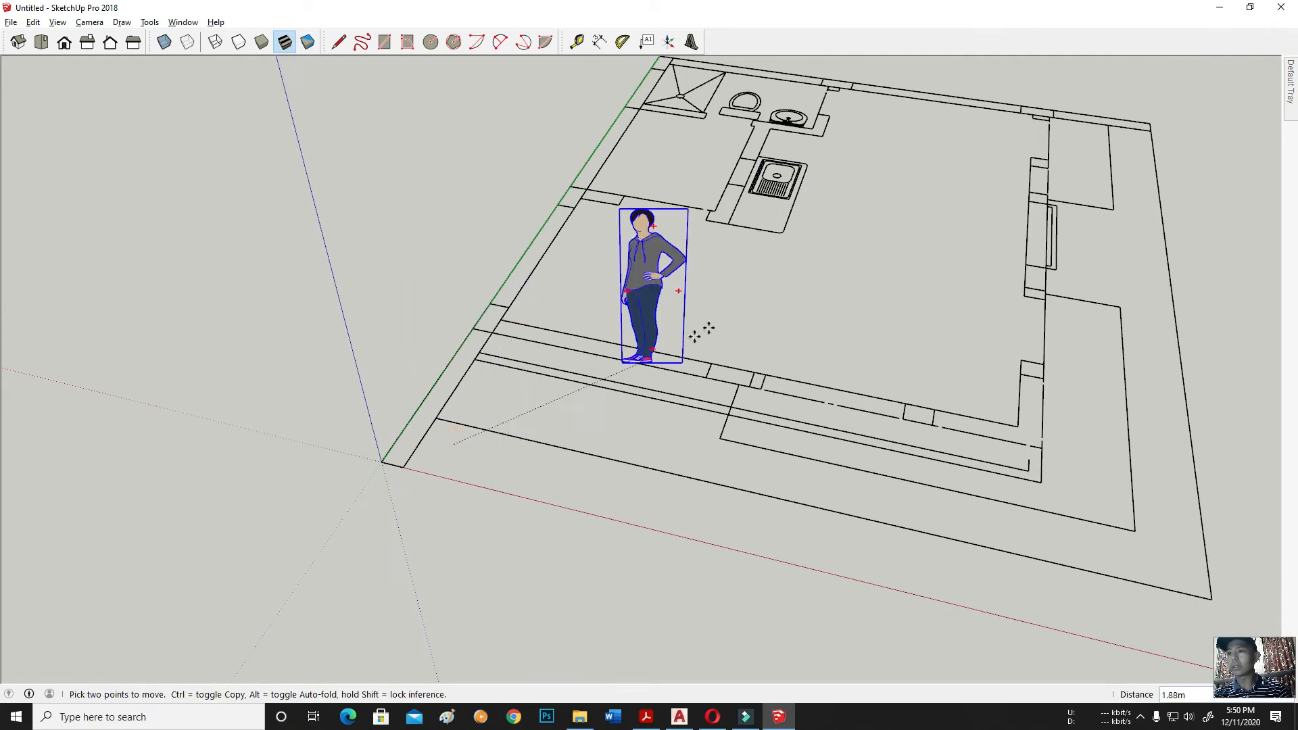
pyautogui.scroll(2, 937, 372)
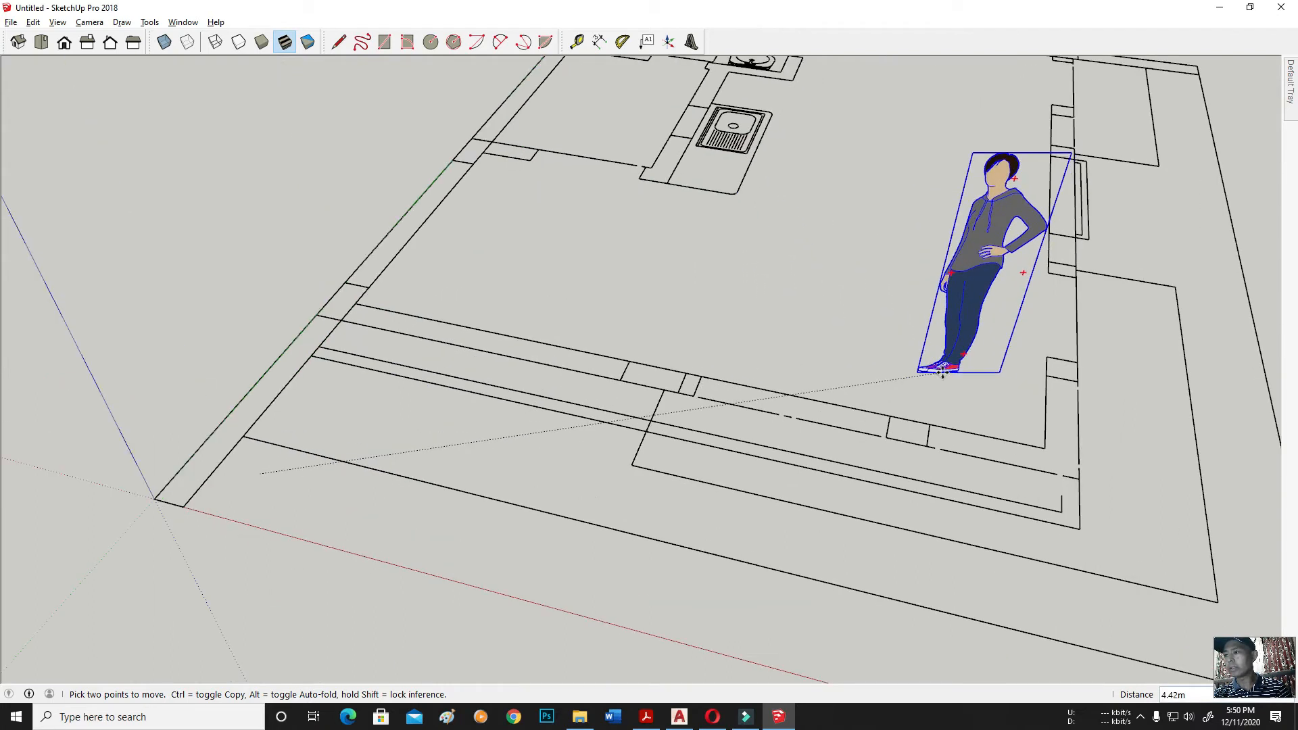
pyautogui.click(959, 398)
pyautogui.scroll(-10, 525, 545)
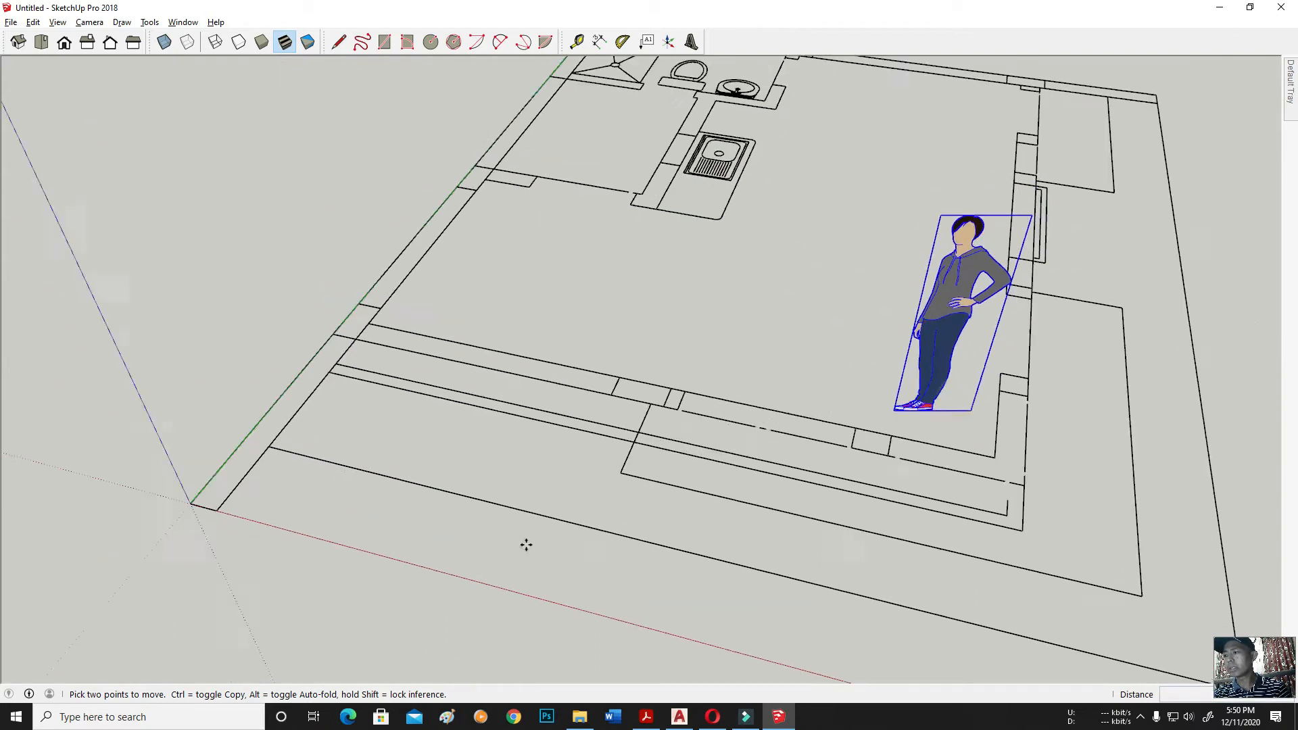
# Step: Measure the width of the door opening in the right wall from the top view, and clear the selection
pyautogui.moveTo(587, 395); pyautogui.dragTo(546, 364, button='middle')
pyautogui.click(40, 41)
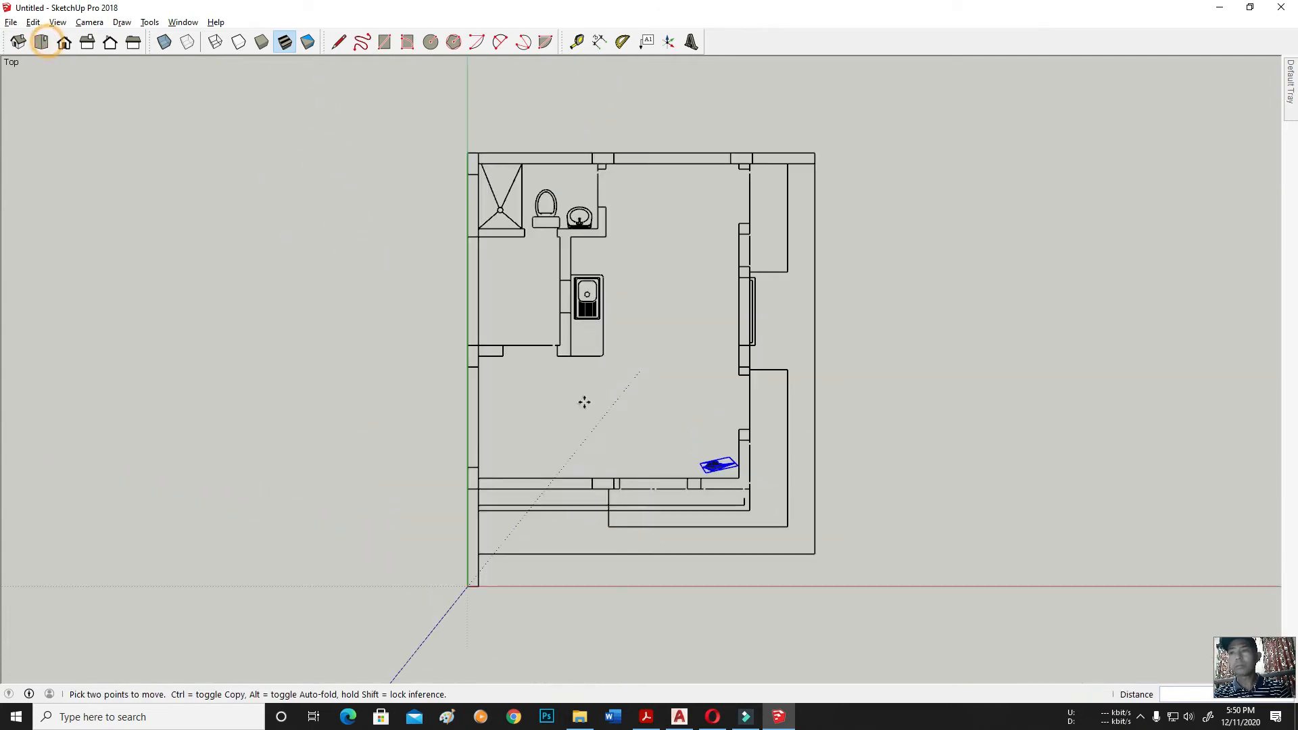
pyautogui.scroll(5, 658, 499)
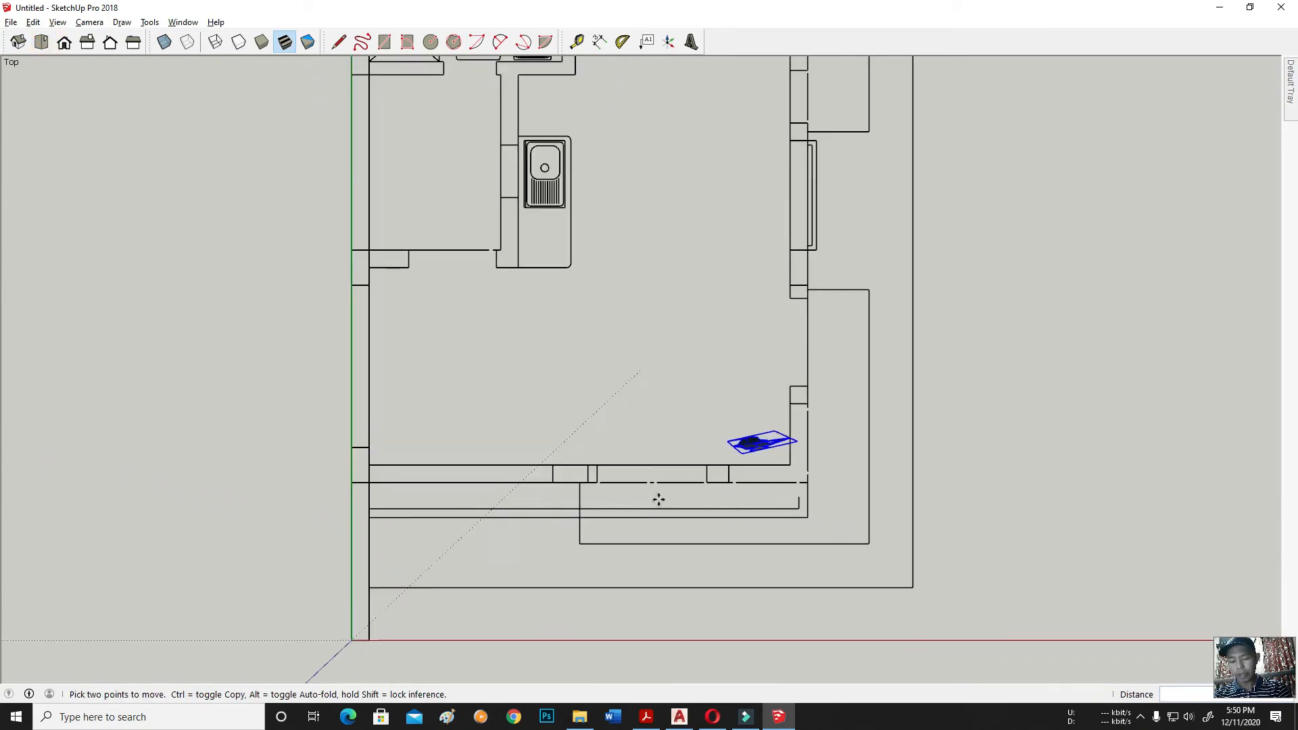
pyautogui.press('t')
pyautogui.scroll(4, 839, 476)
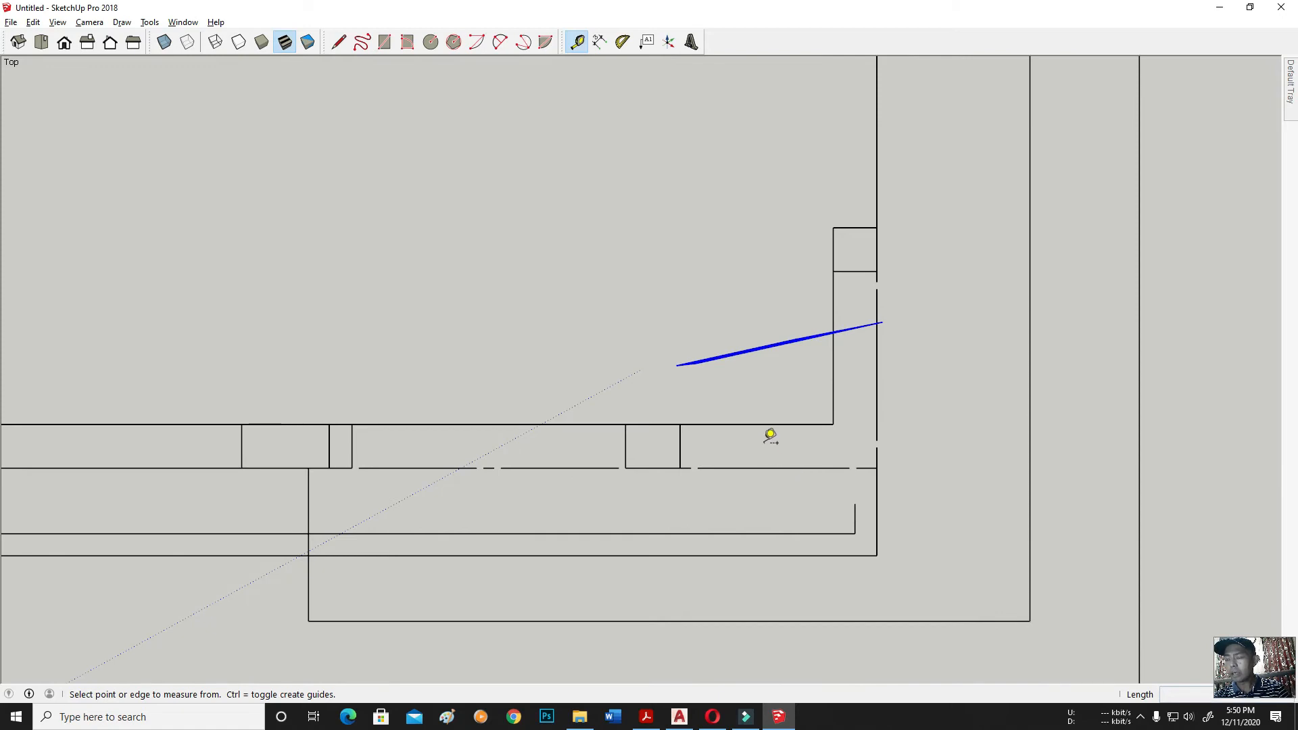
pyautogui.scroll(-4, 843, 362)
pyautogui.scroll(3, 859, 327)
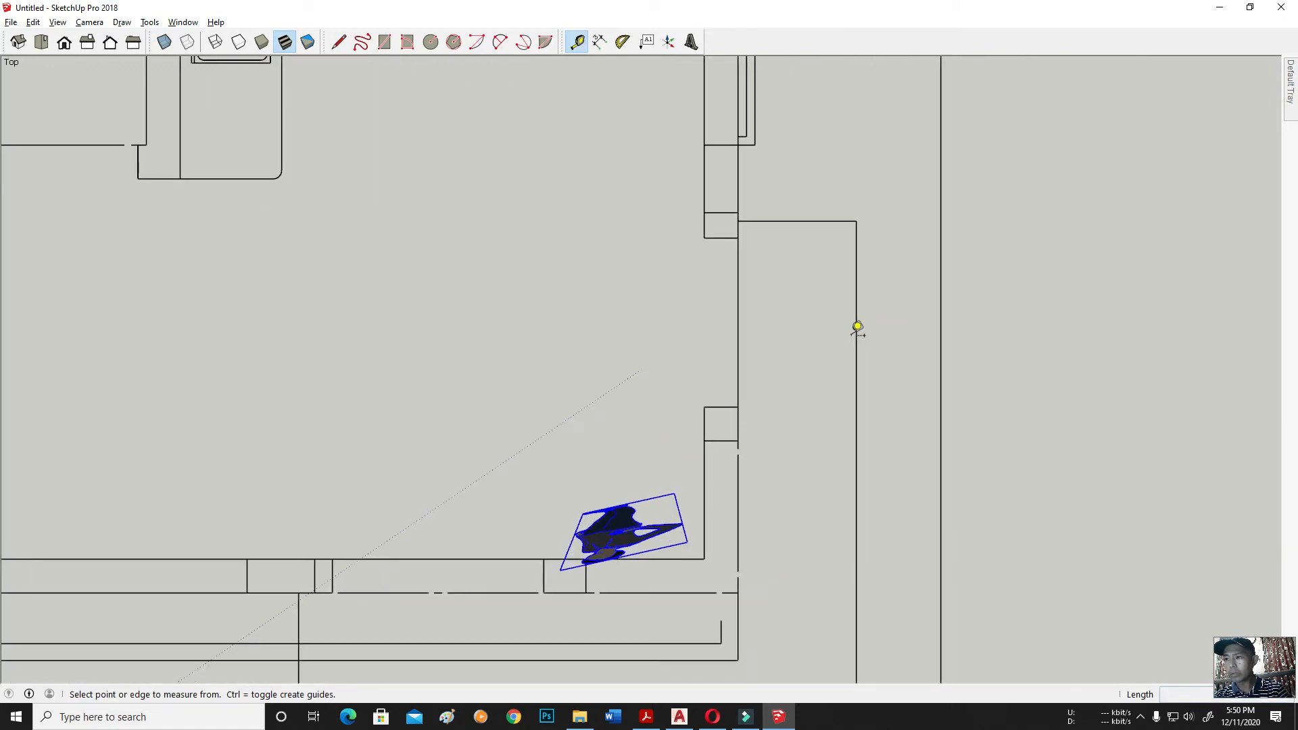
pyautogui.click(704, 407)
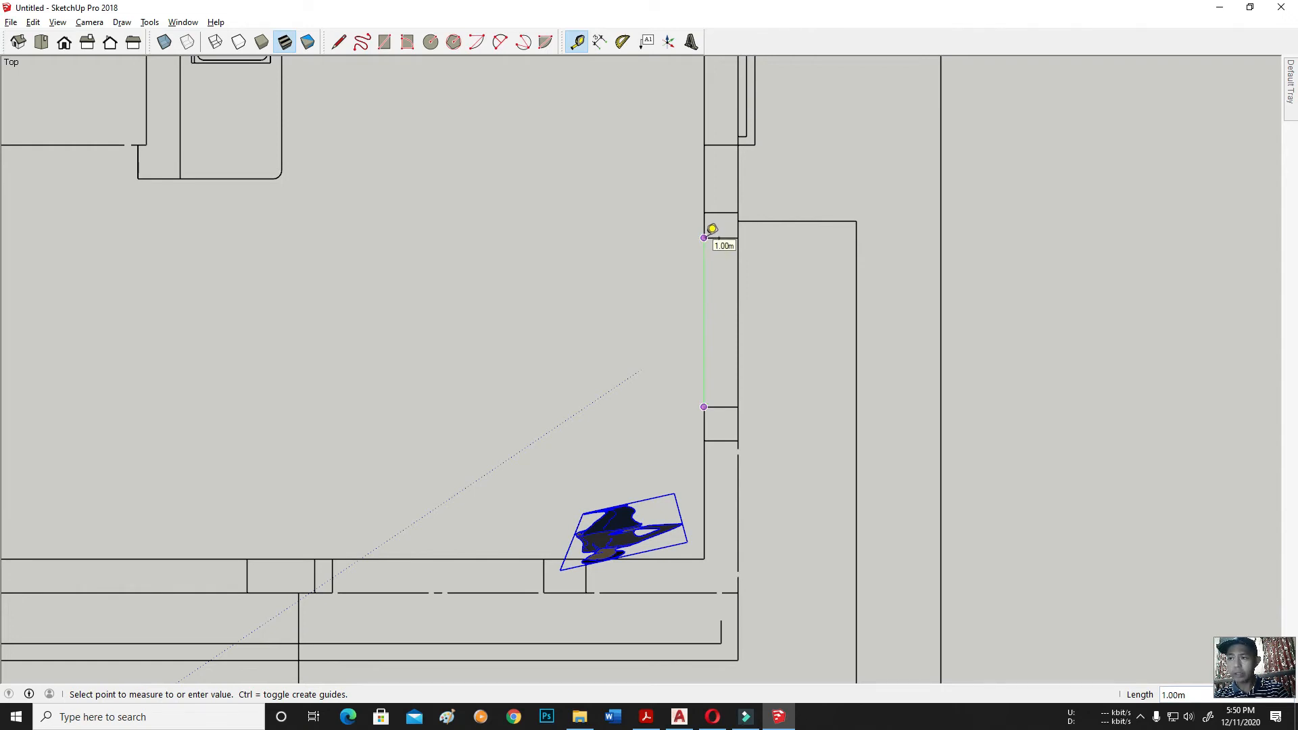
pyautogui.scroll(-6, 673, 301)
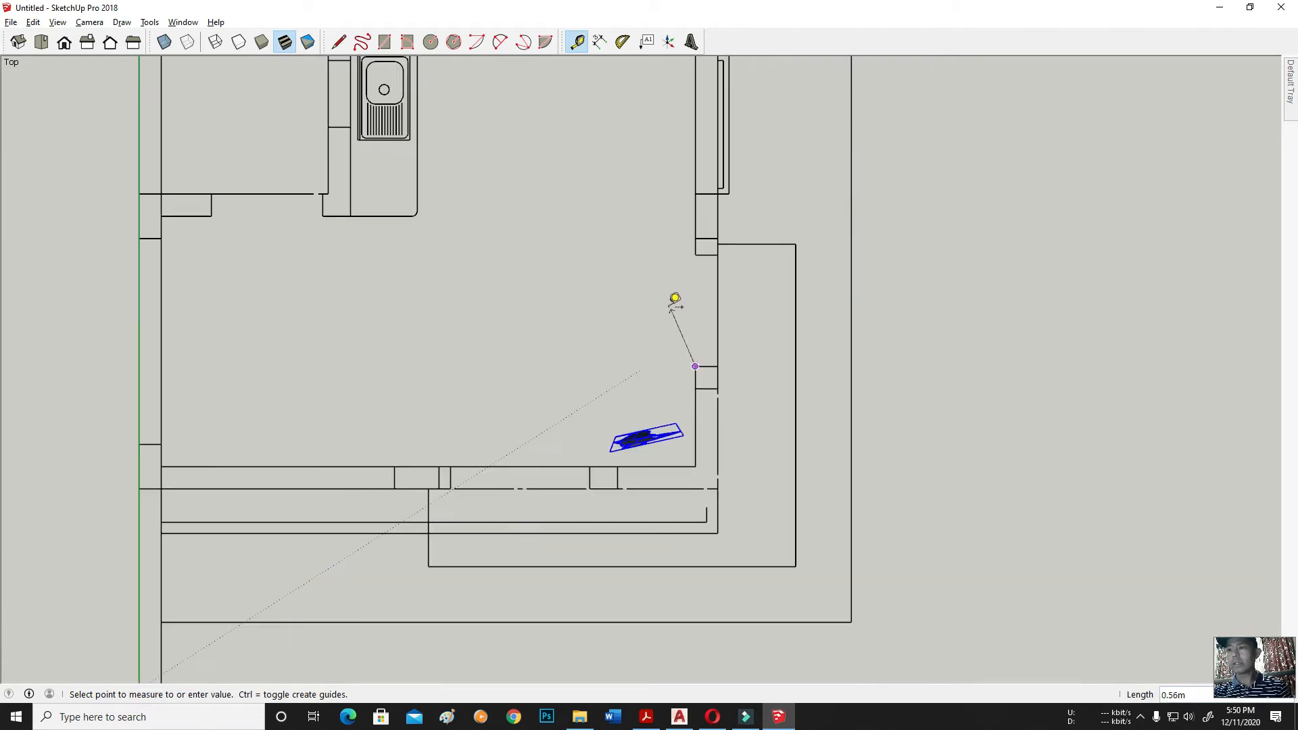
pyautogui.scroll(-3, 673, 293)
pyautogui.press('space')
pyautogui.click(833, 261)
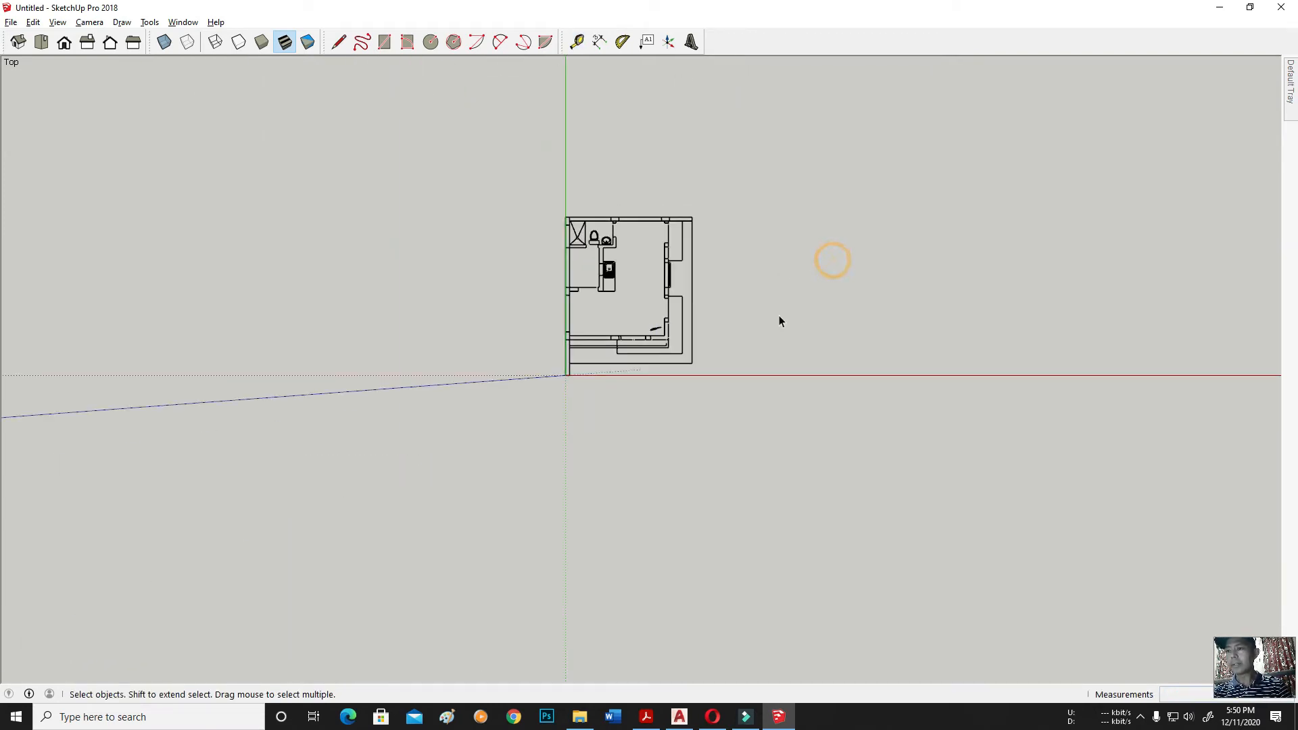
# Step: Return to an isometric view of the plan, add a layer named WALL and make it the current layer
pyautogui.scroll(2, 771, 301)
pyautogui.scroll(1, 691, 229)
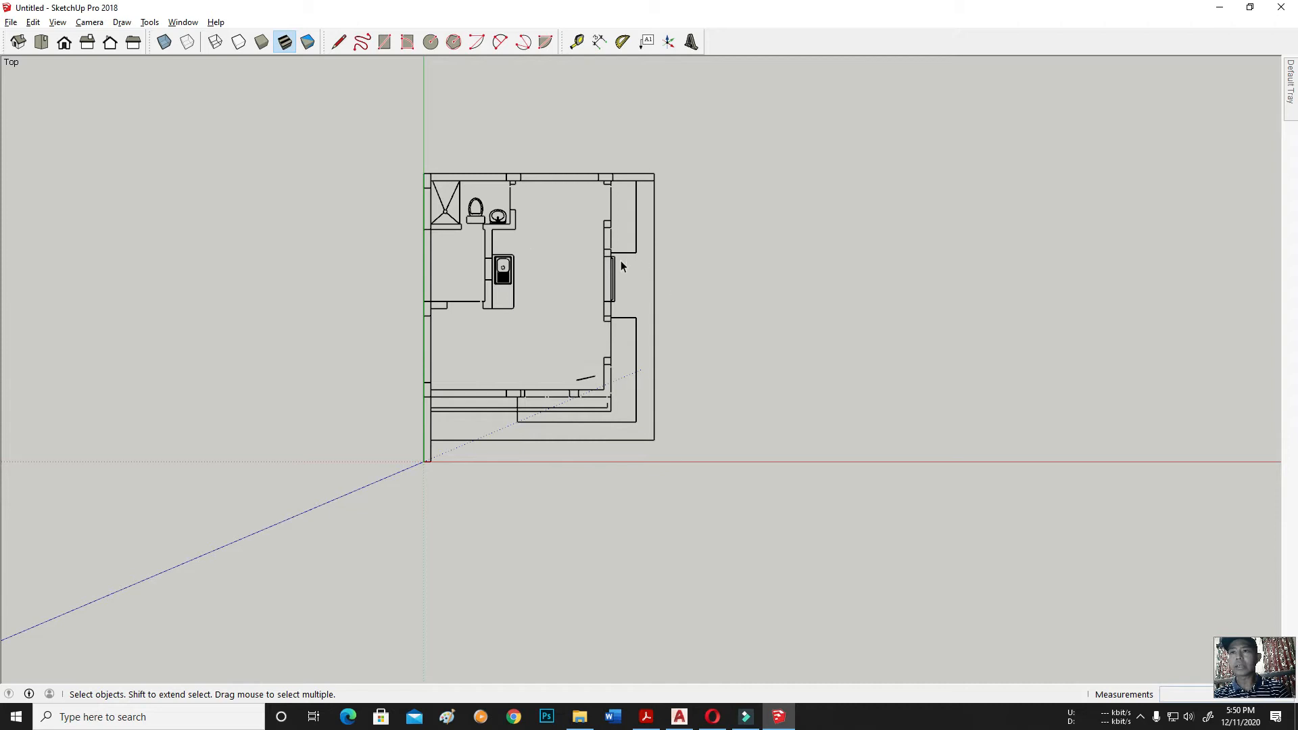
pyautogui.click(19, 42)
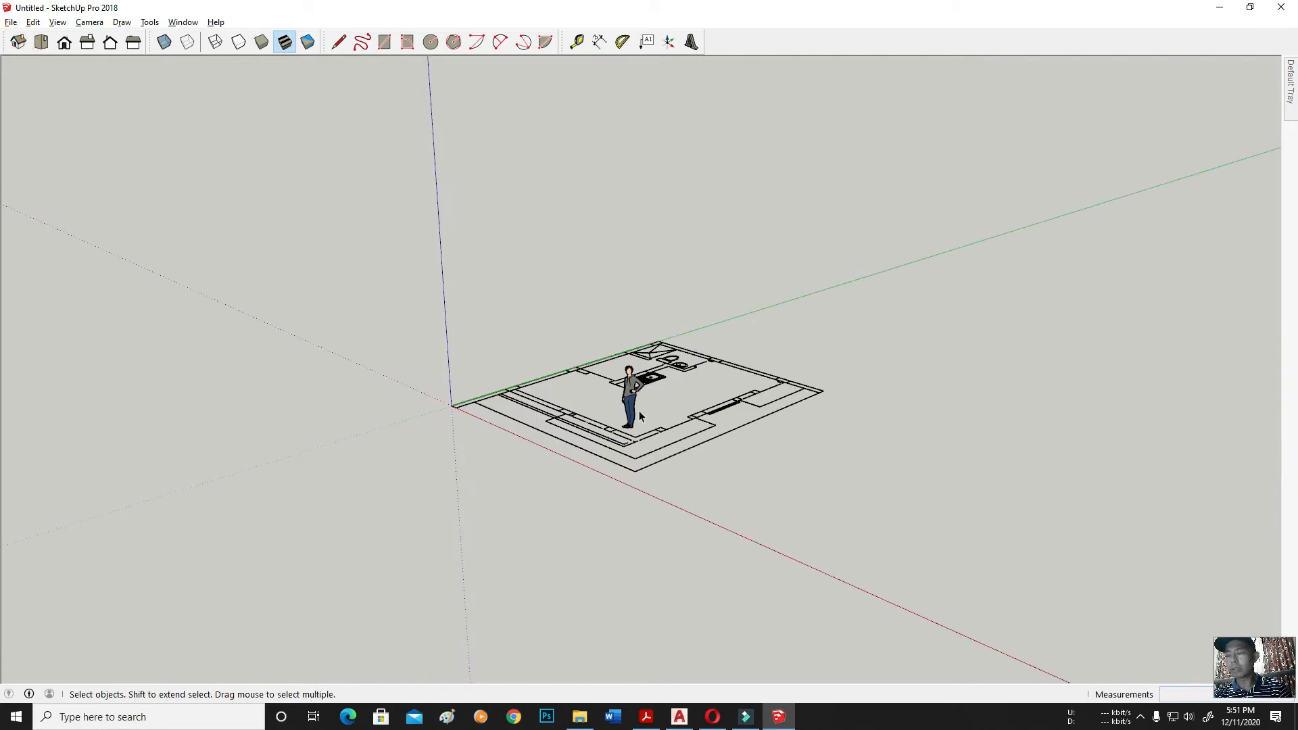
pyautogui.scroll(5, 642, 411)
pyautogui.moveTo(645, 412); pyautogui.dragTo(728, 545, button='middle')
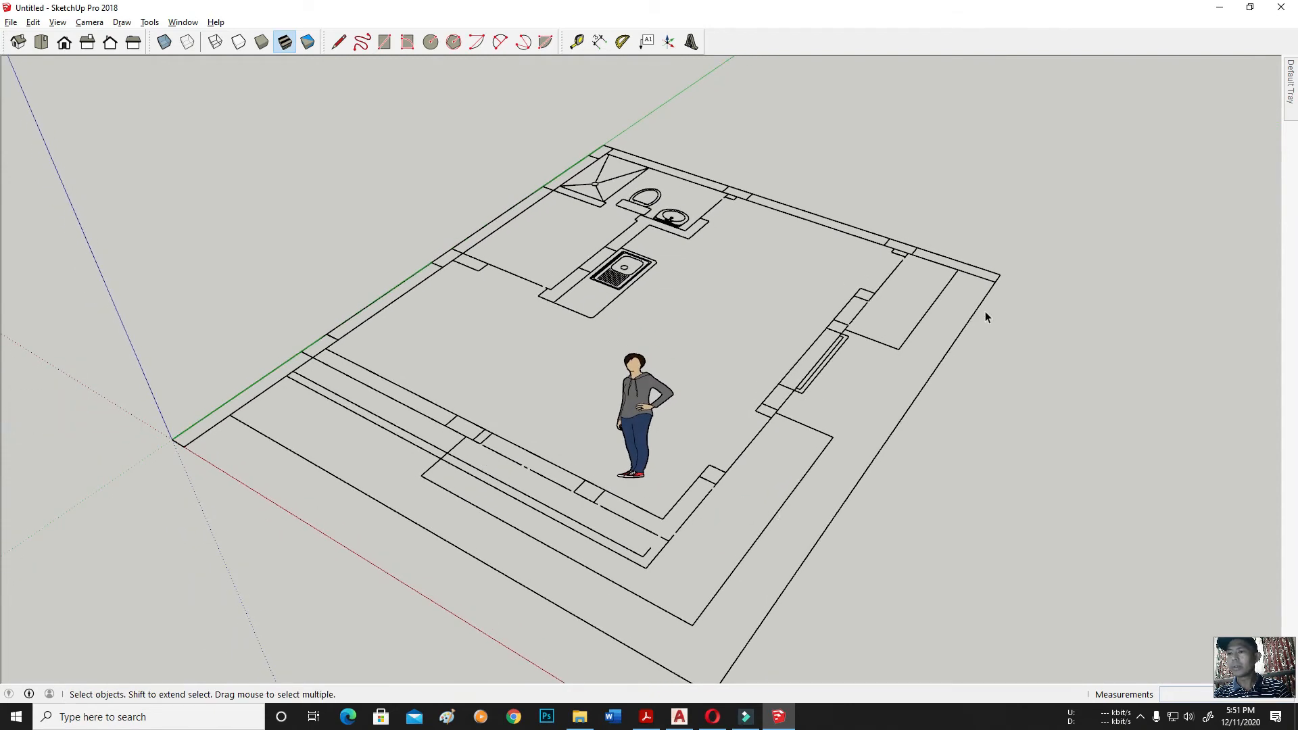
pyautogui.moveTo(1297, 75)
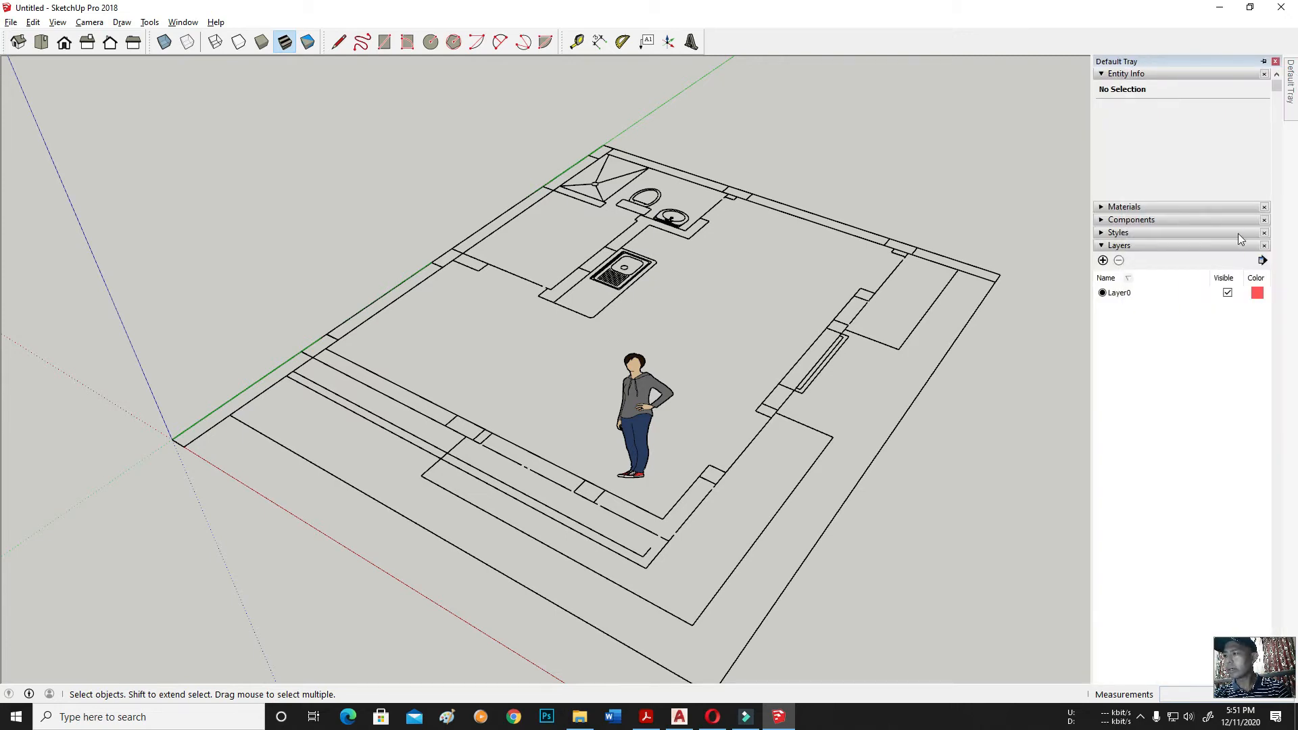
pyautogui.click(1103, 260)
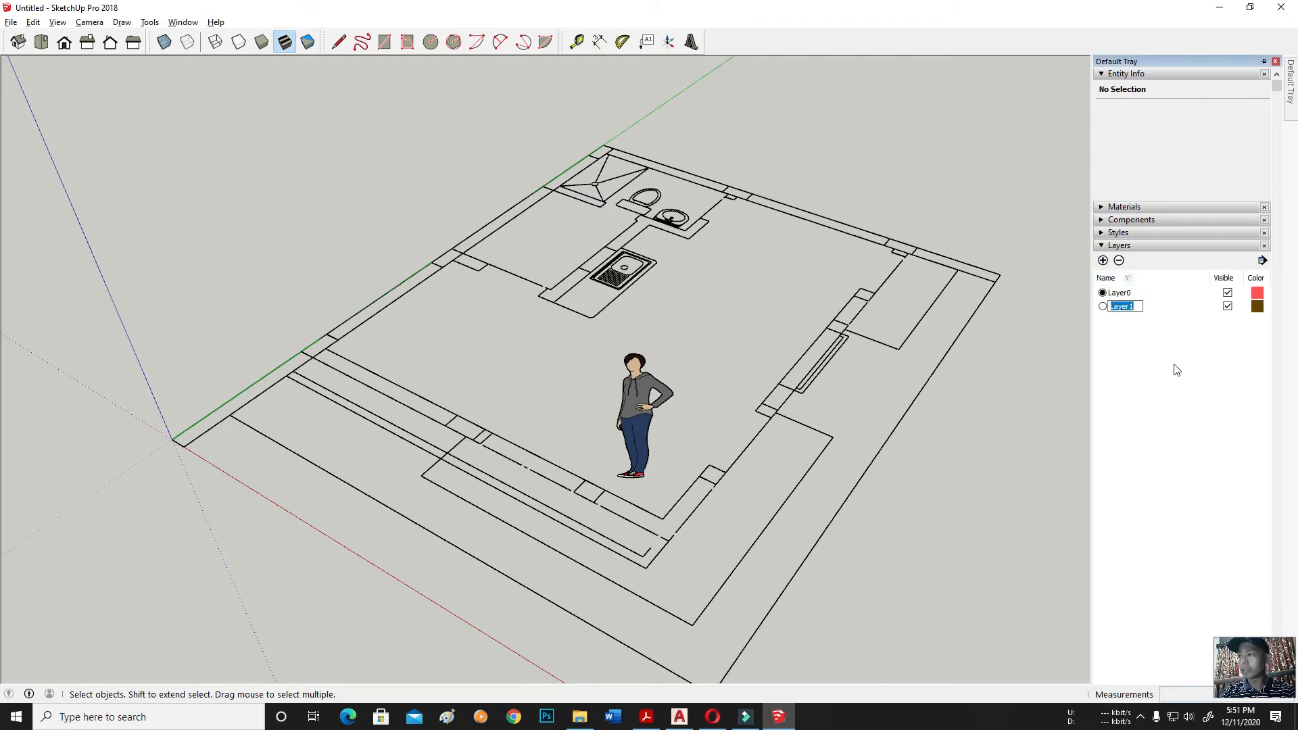
pyautogui.write('WALL')
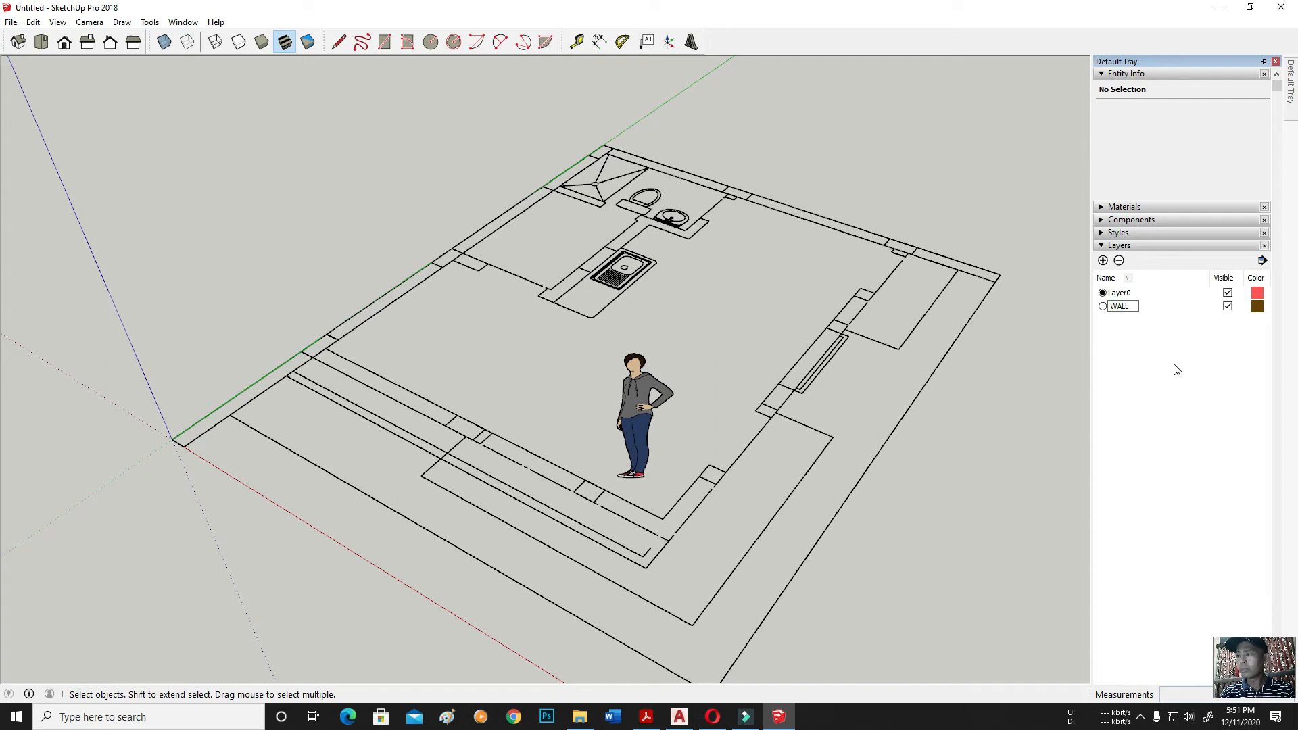
pyautogui.press('Return')
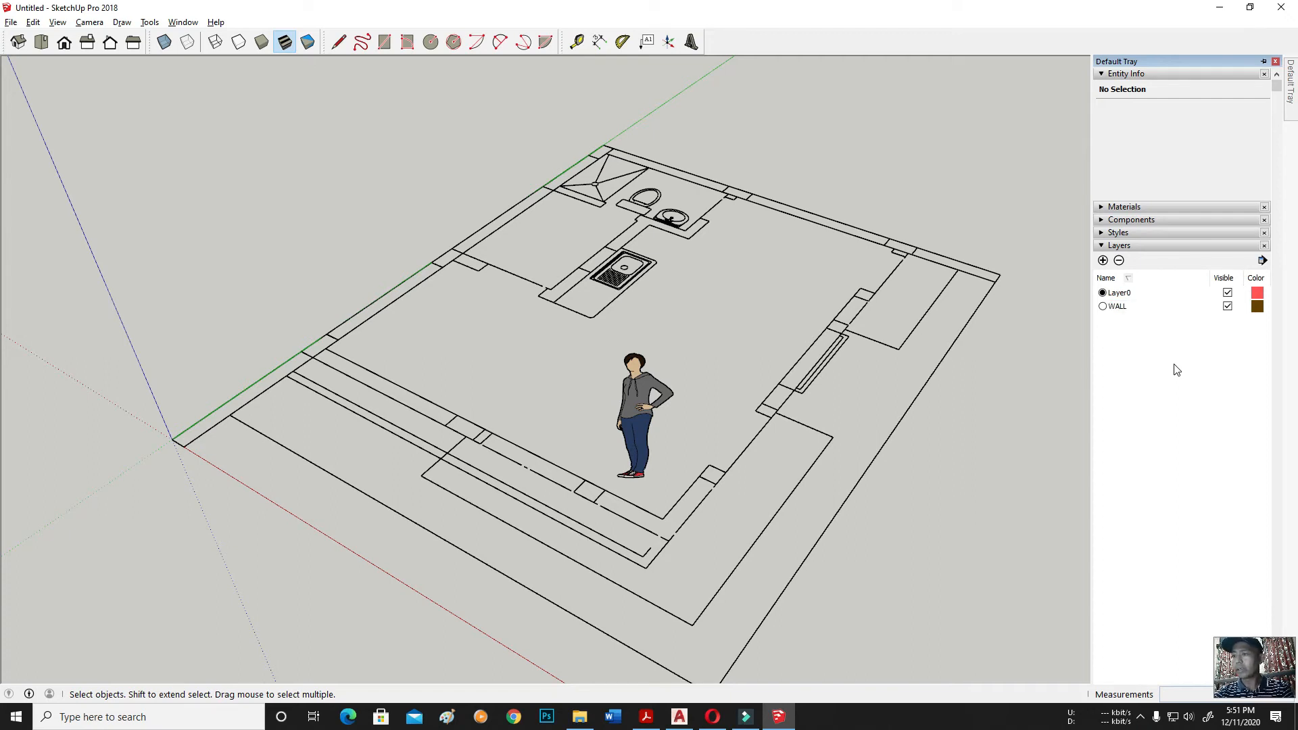
pyautogui.click(1105, 308)
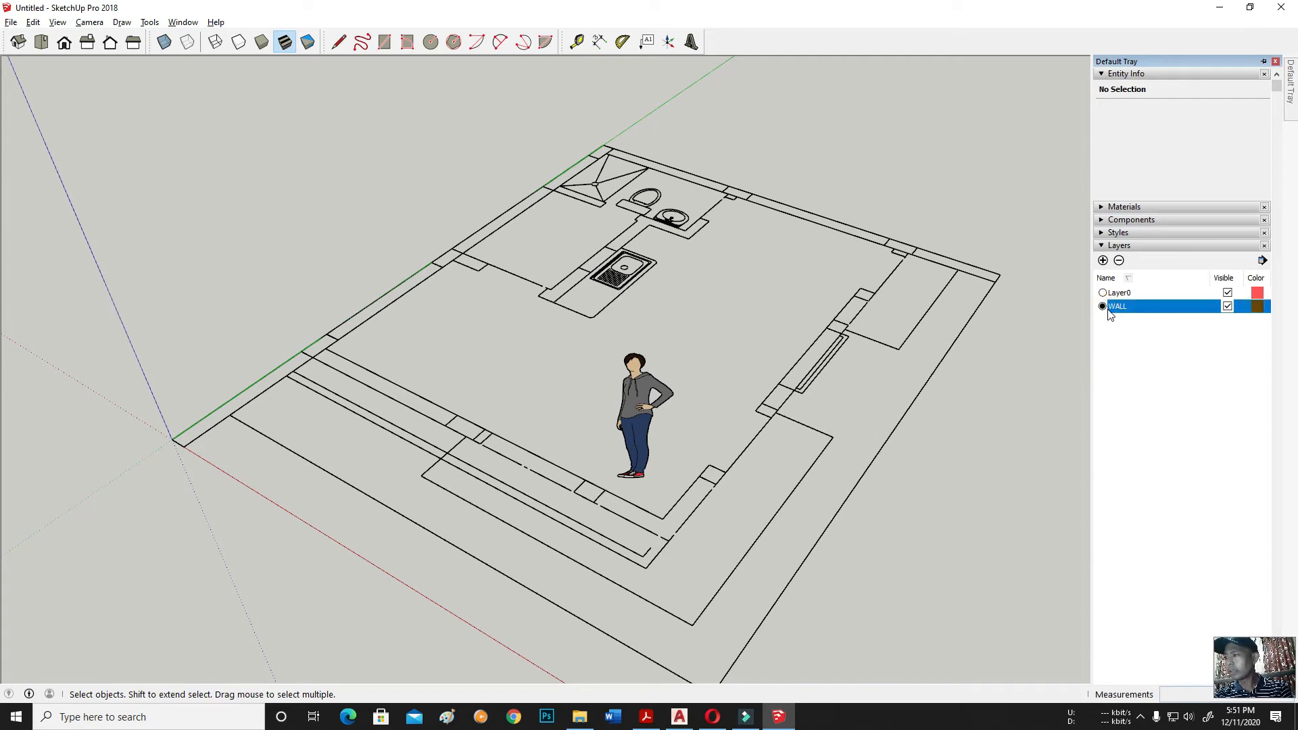
pyautogui.click(1126, 293)
pyautogui.click(1125, 306)
pyautogui.click(1104, 306)
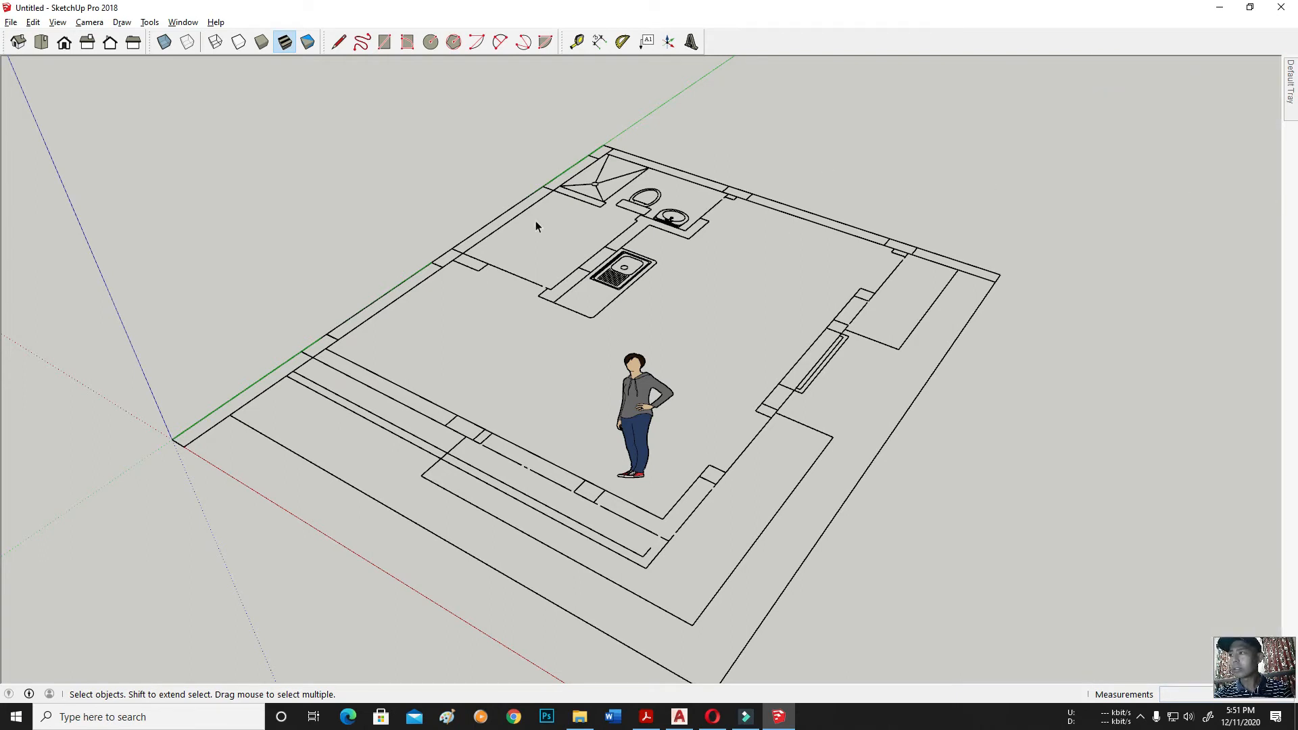
# Step: Select the imported plan by its wall lines to check whether it is one single object, and deselect it
pyautogui.scroll(4, 464, 391)
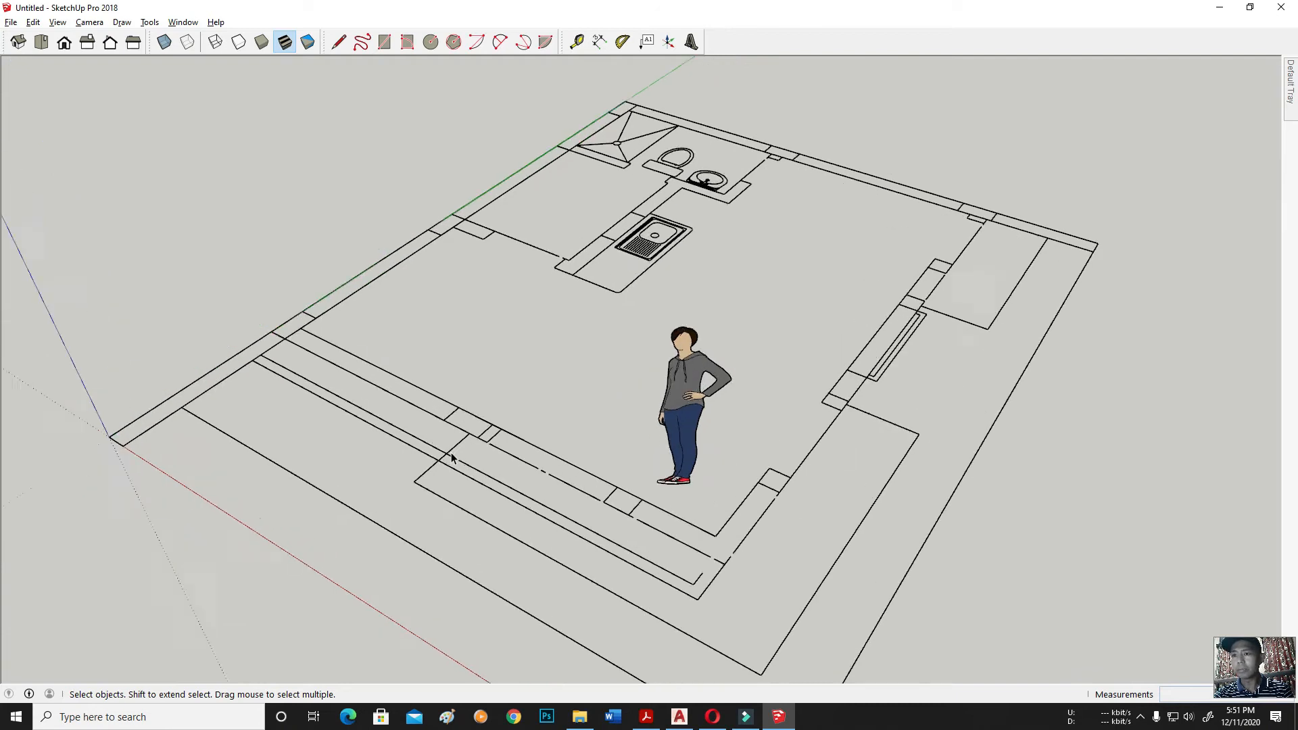
pyautogui.click(543, 414)
pyautogui.scroll(-4, 540, 441)
pyautogui.click(895, 456)
pyautogui.click(553, 434)
pyautogui.click(543, 448)
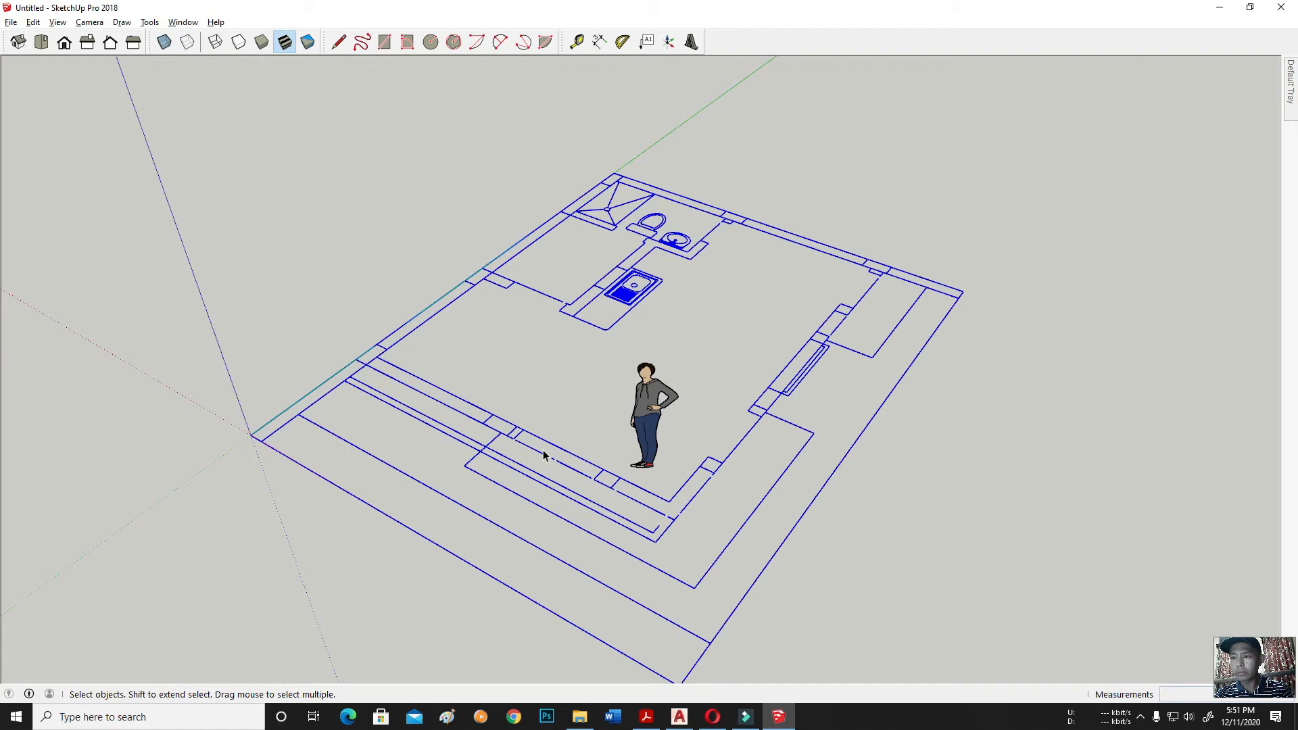
pyautogui.click(552, 431)
pyautogui.click(541, 450)
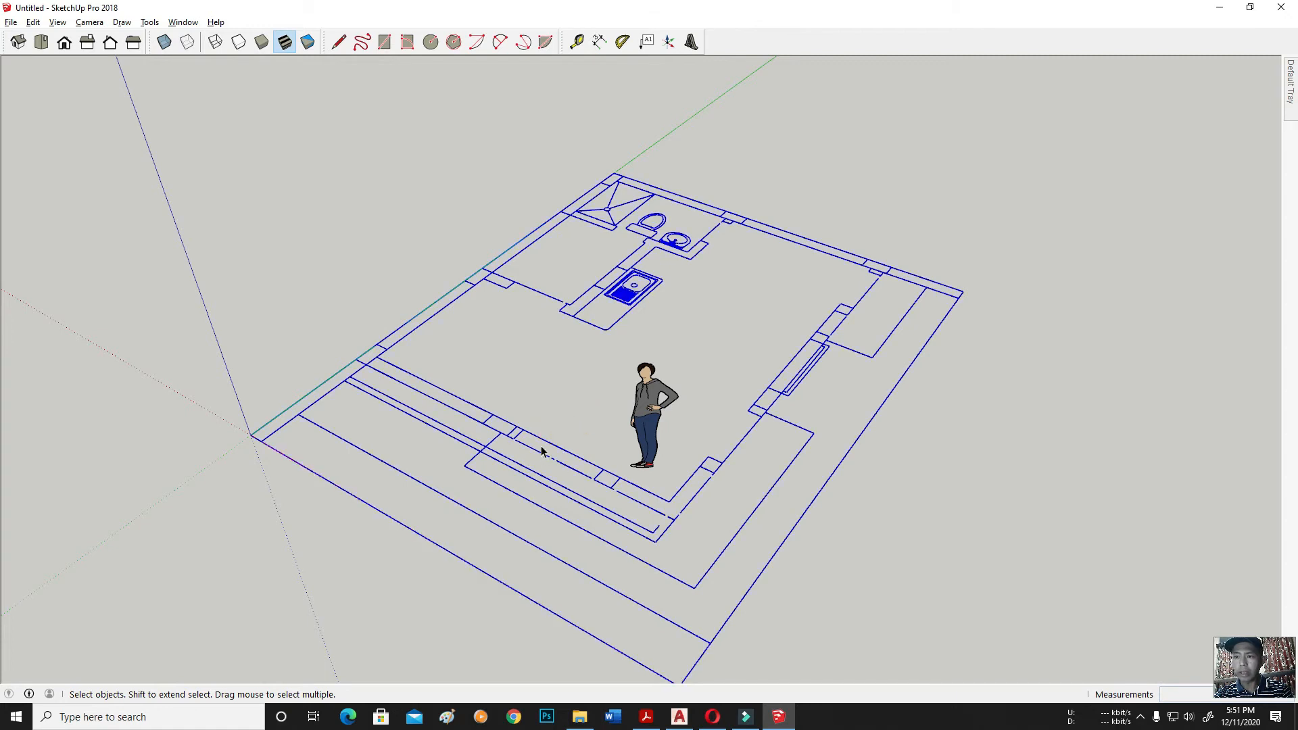
pyautogui.scroll(2, 535, 429)
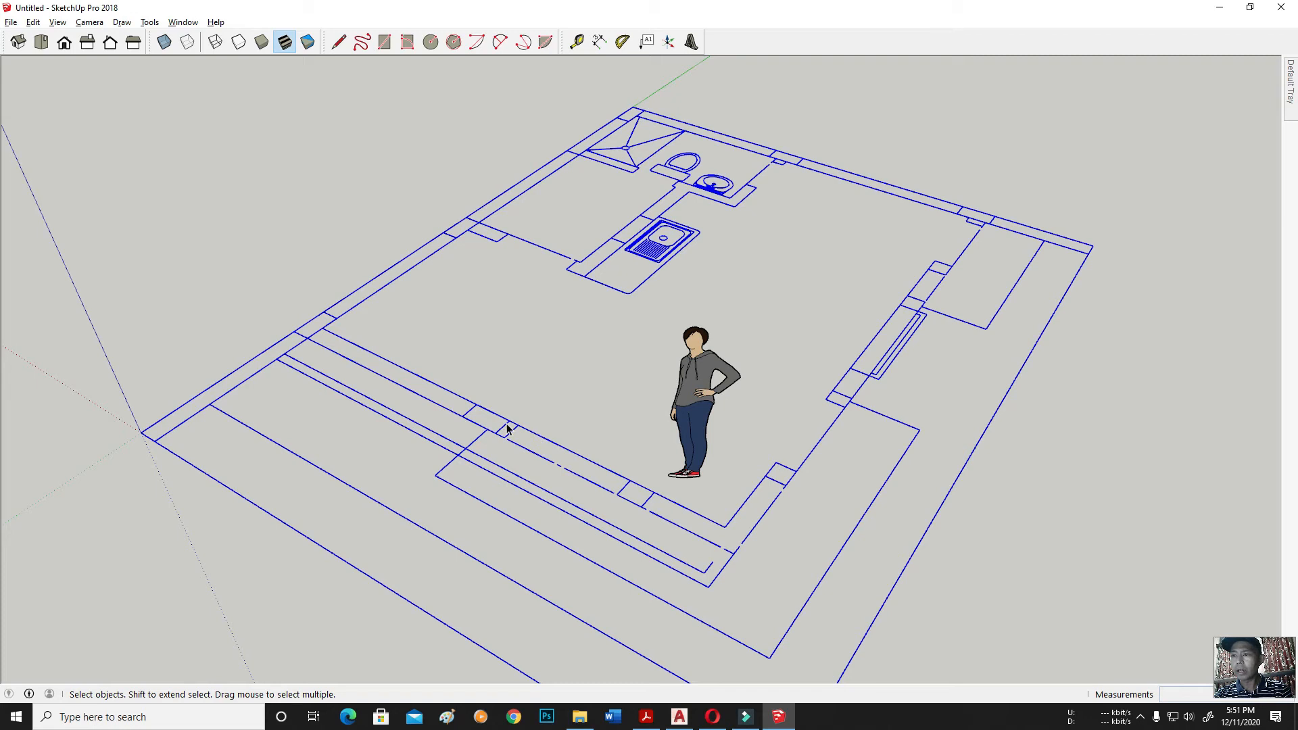
pyautogui.scroll(-4, 526, 412)
pyautogui.scroll(3, 533, 405)
pyautogui.click(586, 363)
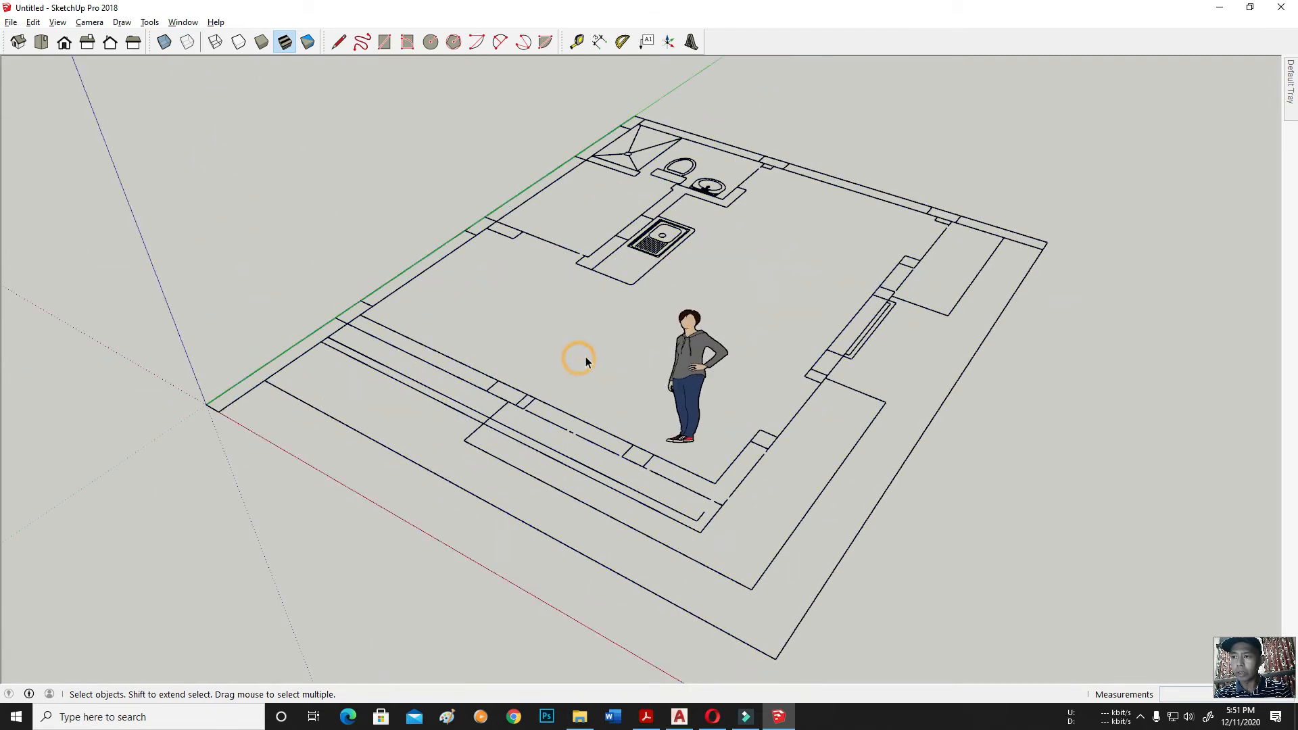
# Step: Open the floor plan component for editing, inspect its wall lines up close, and close it again
pyautogui.doubleClick(658, 252)
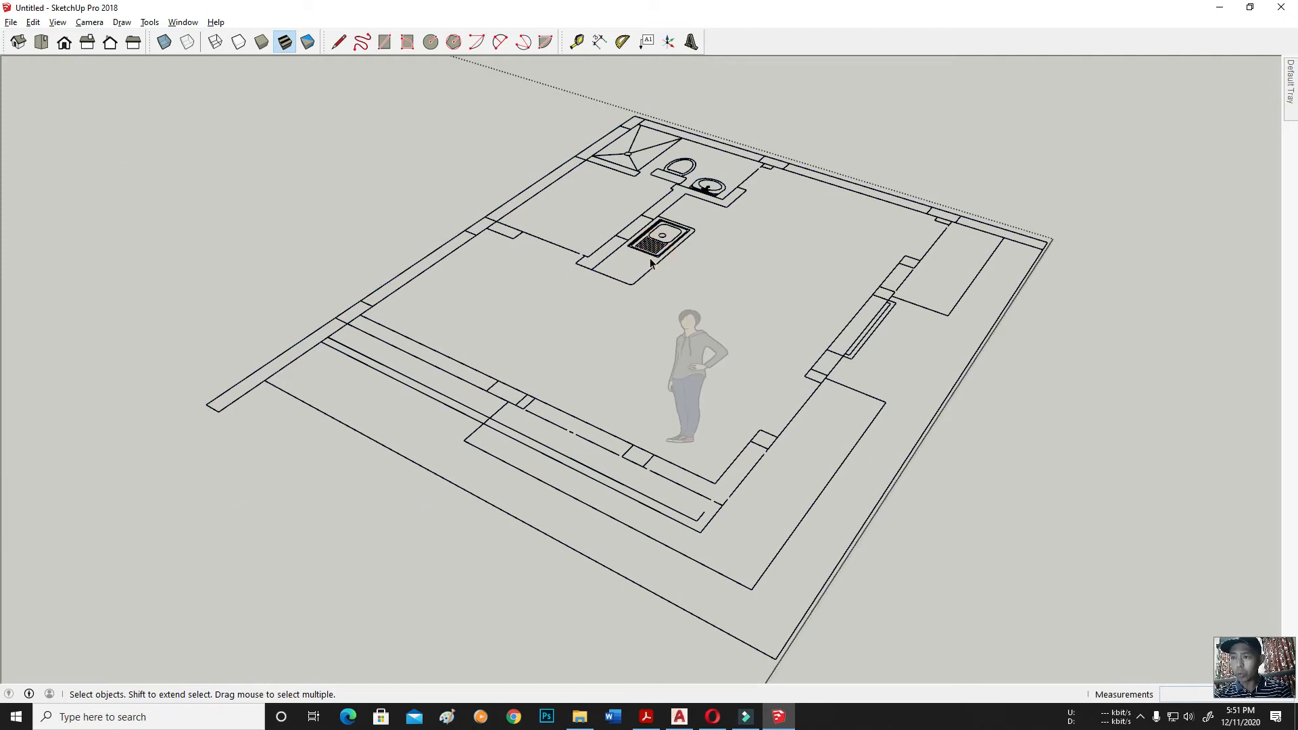
pyautogui.scroll(2, 477, 376)
pyautogui.scroll(2, 527, 381)
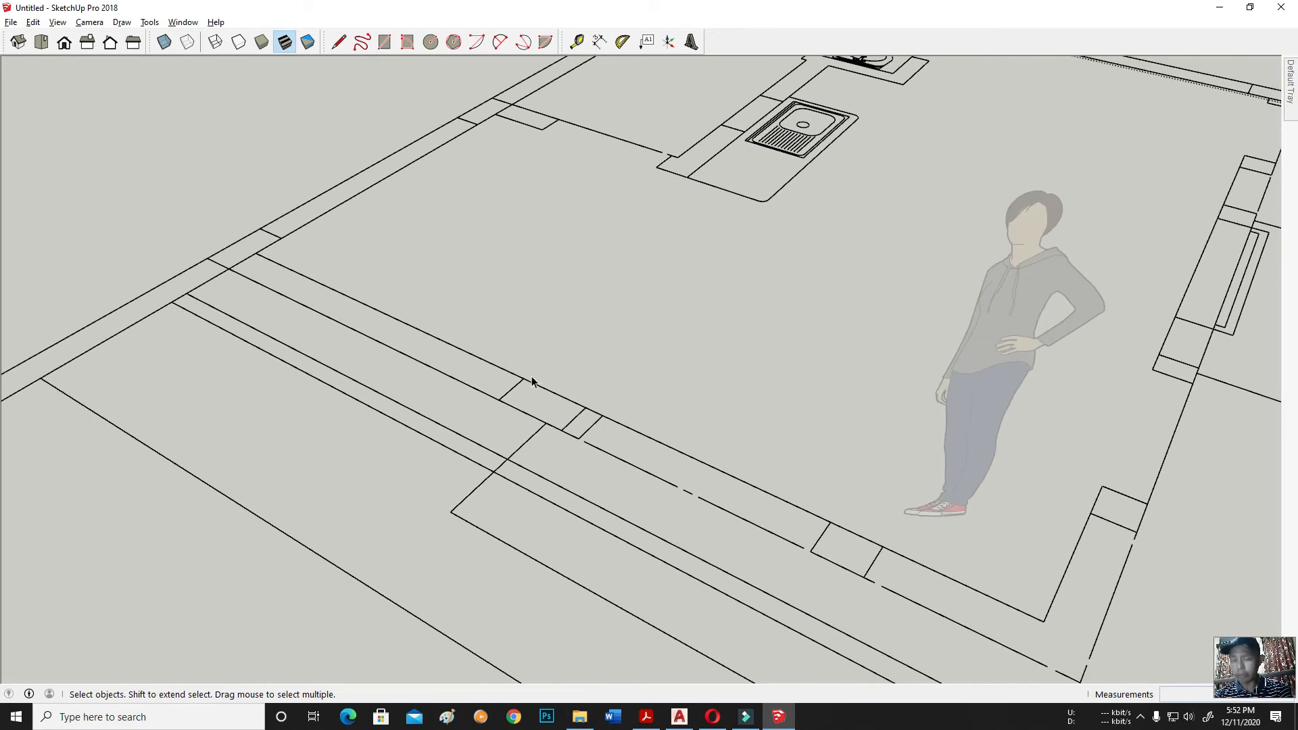
pyautogui.scroll(-2, 536, 381)
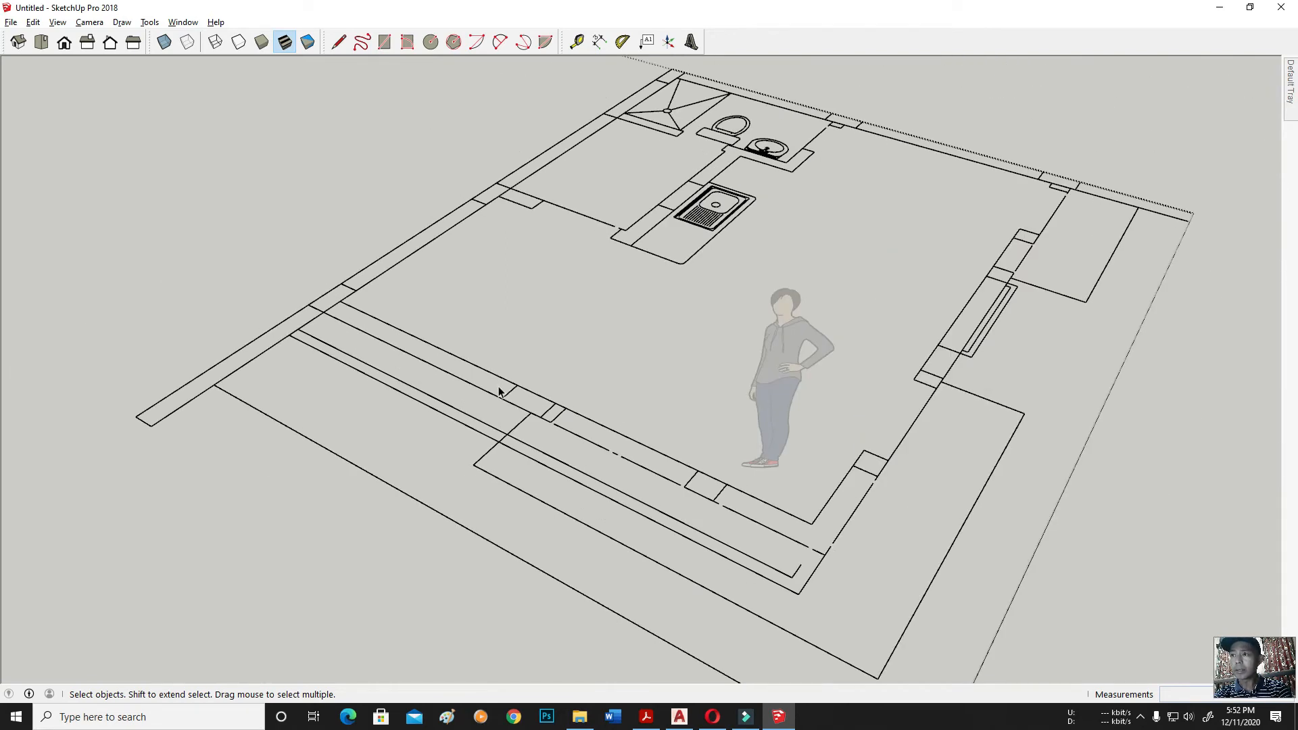
pyautogui.scroll(-2, 462, 396)
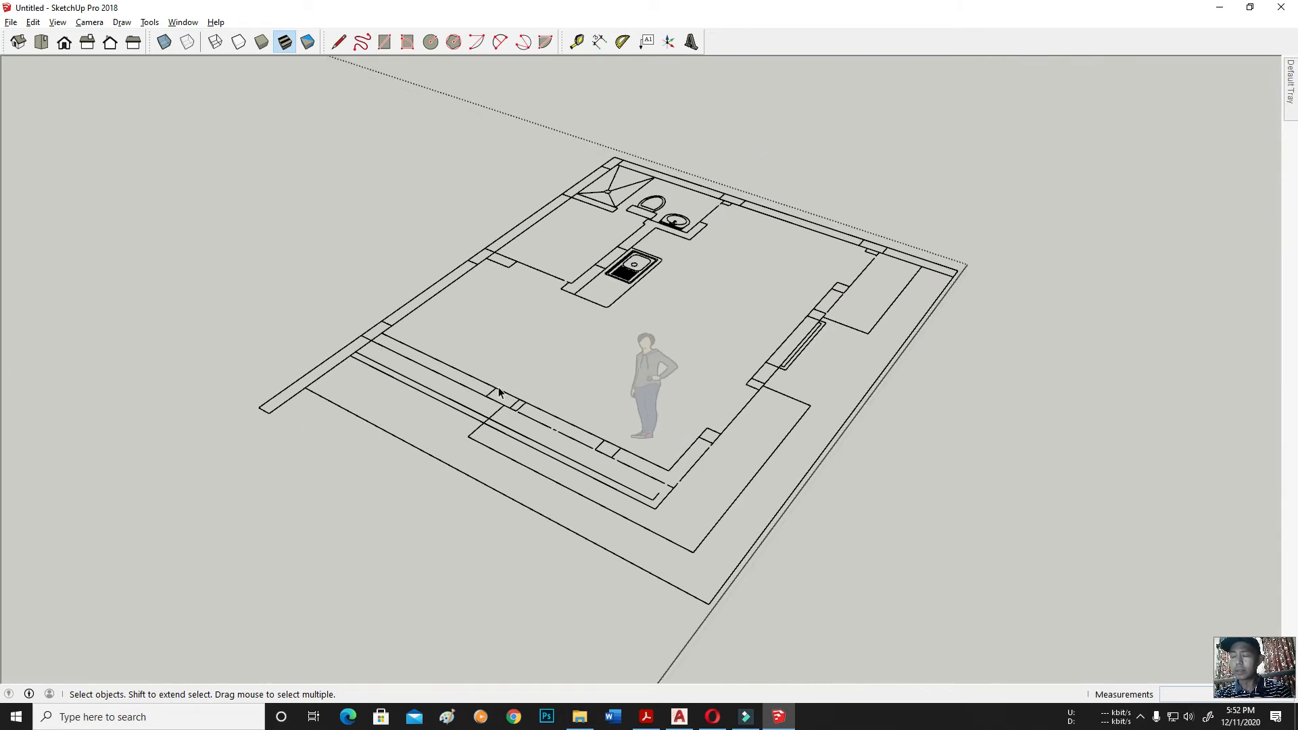
pyautogui.click(1017, 369)
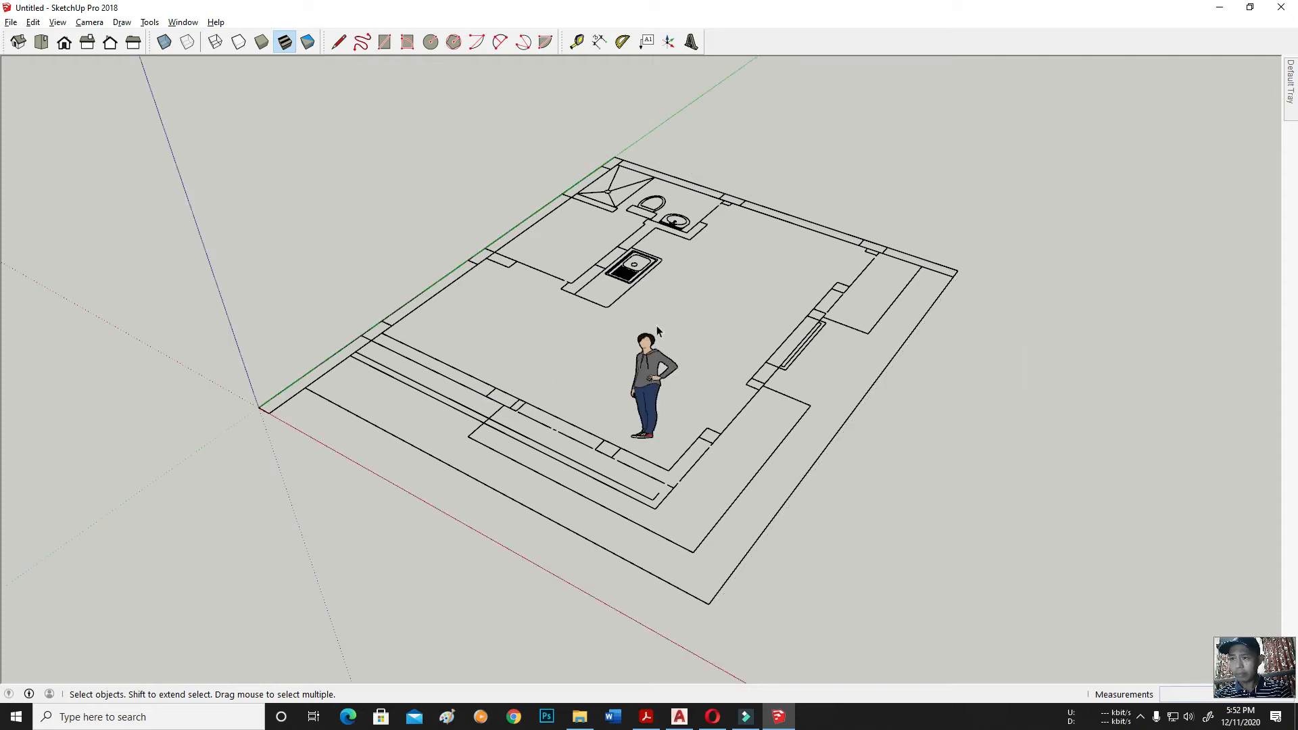
# Step: Explode the floor plan component into separate entities and clear the selection
pyautogui.click(636, 276)
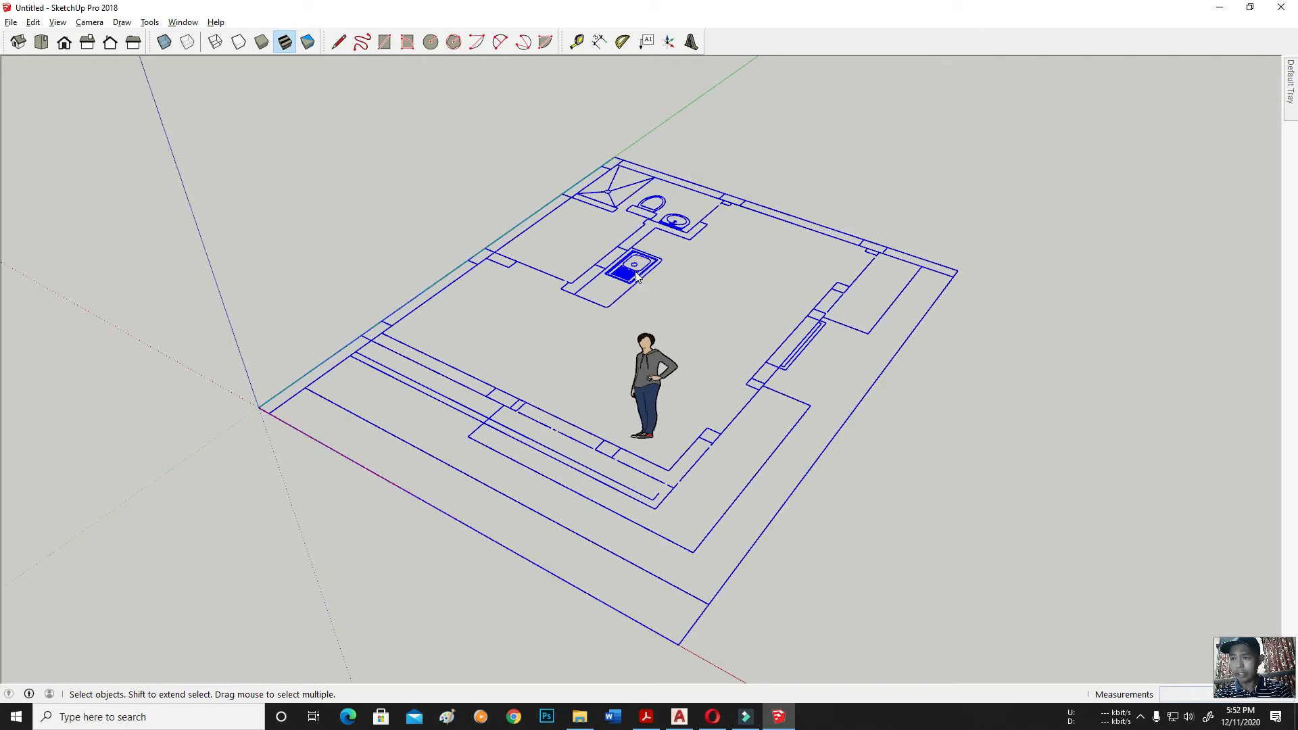
pyautogui.rightClick(636, 276)
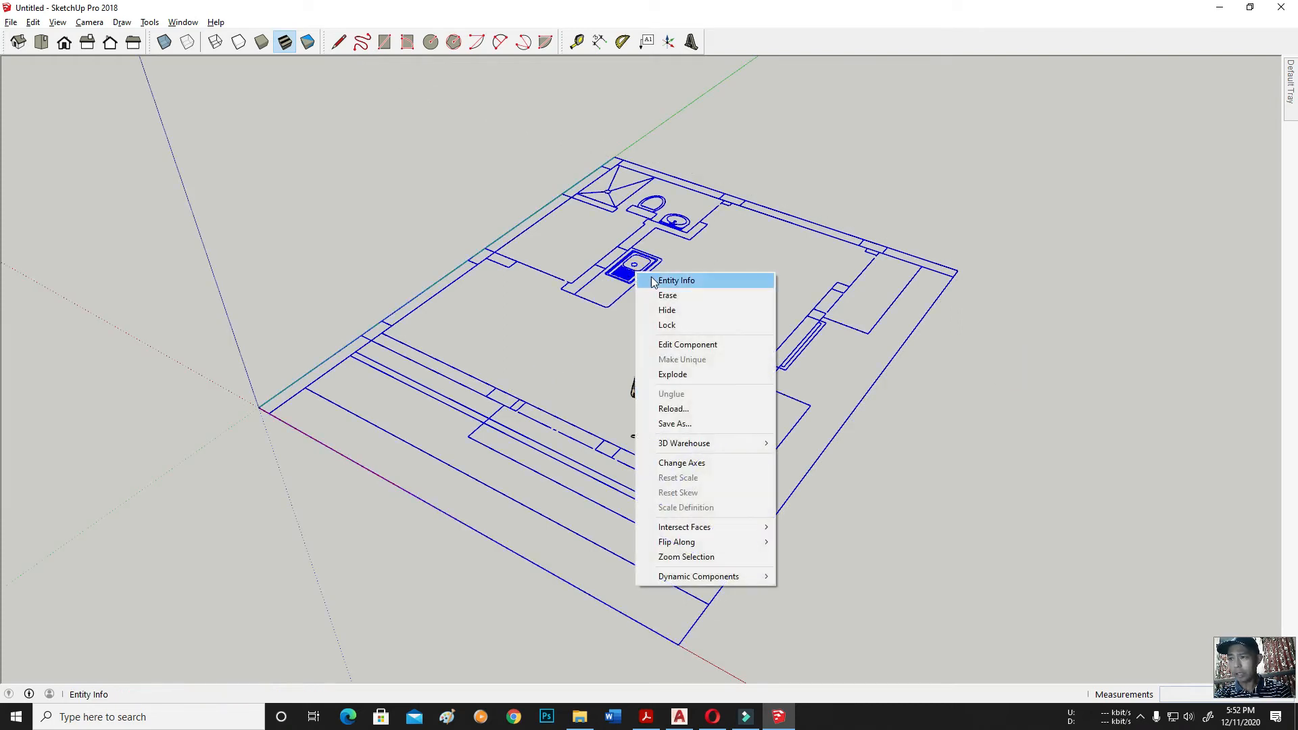
pyautogui.click(694, 374)
pyautogui.click(896, 414)
# Step: Select the front wall lines, and the bathroom fixtures with the back wall, to check that they are separate entities
pyautogui.moveTo(572, 366); pyautogui.dragTo(372, 493)
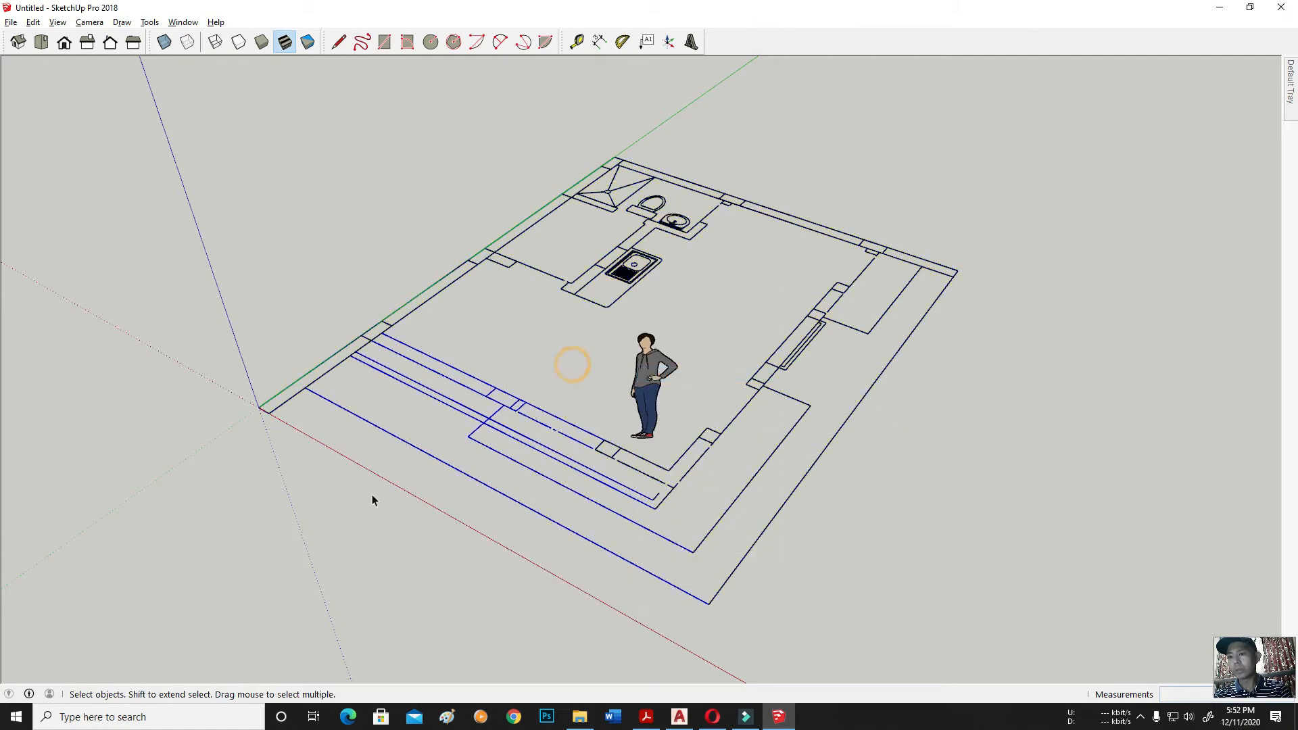
pyautogui.moveTo(530, 324); pyautogui.dragTo(532, 325)
pyautogui.moveTo(821, 163); pyautogui.dragTo(663, 264)
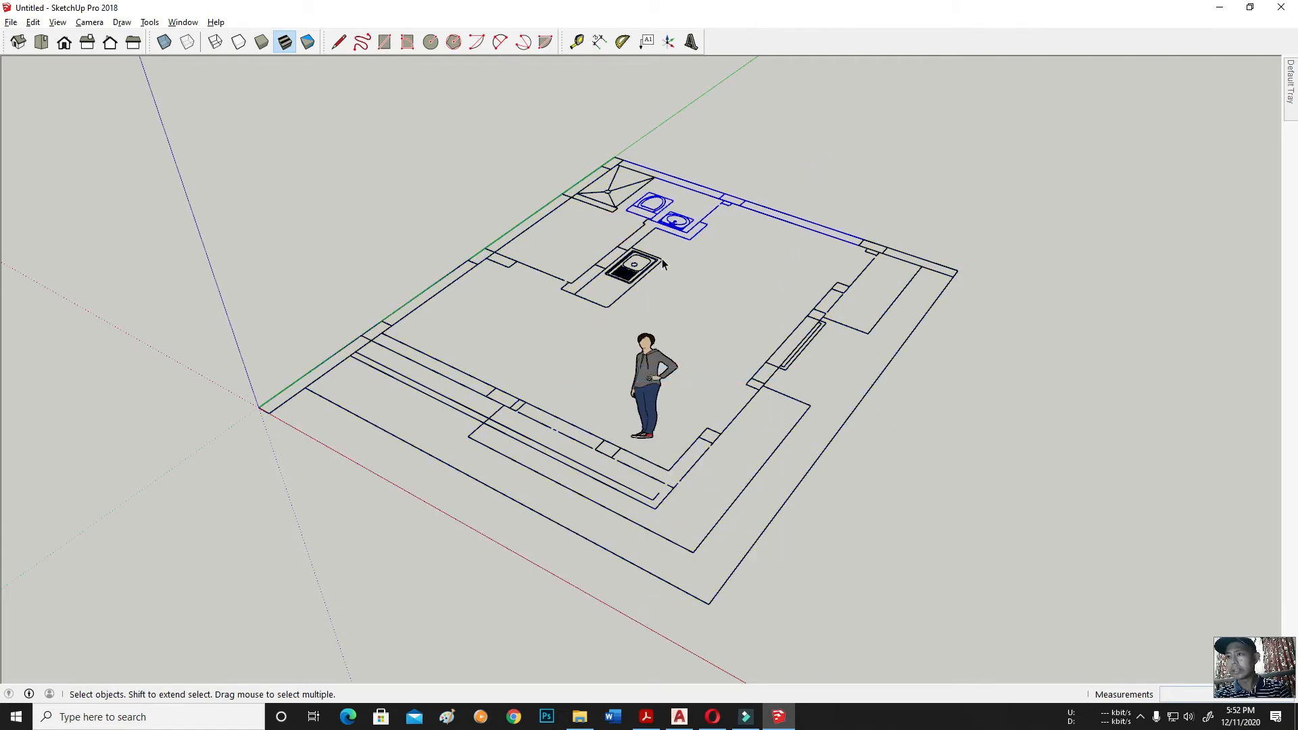
# Step: Select the window section of the right wall to check that its lines are separate entities, and clear the selection
pyautogui.moveTo(823, 312); pyautogui.dragTo(771, 383)
pyautogui.click(957, 413)
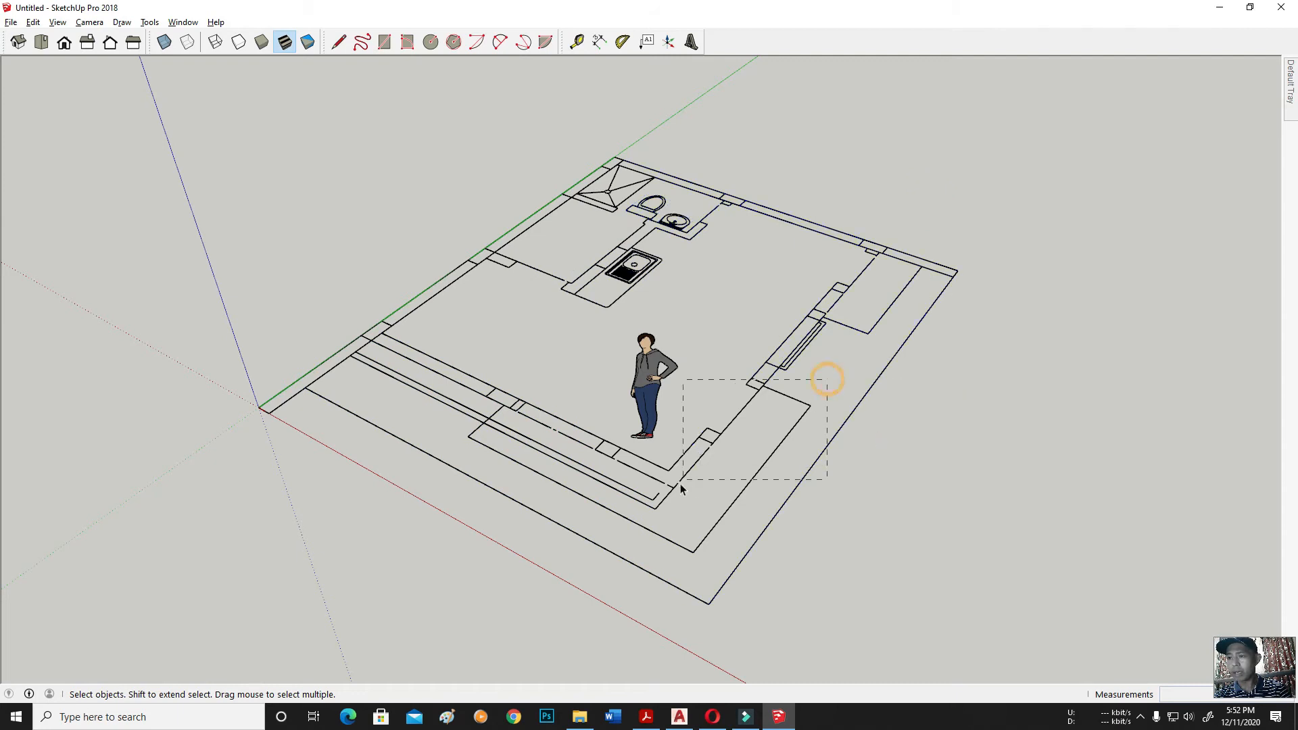
pyautogui.scroll(5, 518, 420)
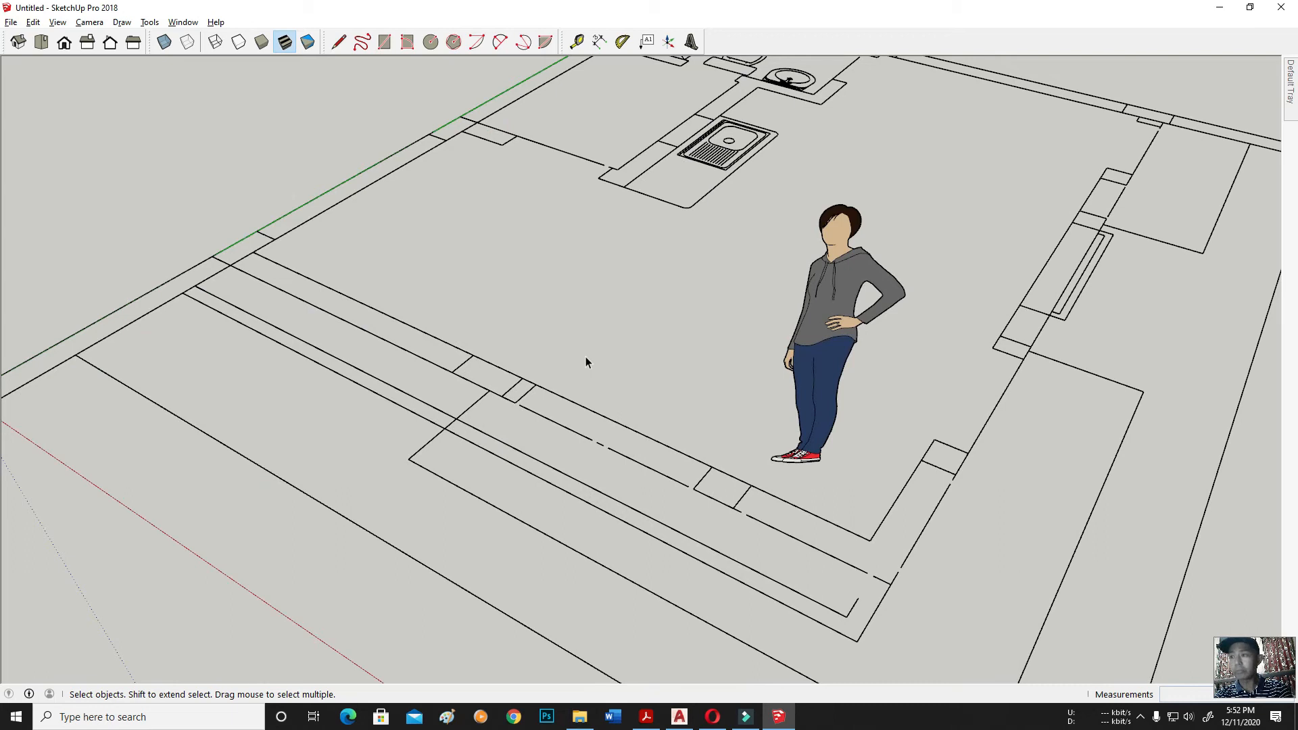
pyautogui.scroll(-5, 595, 358)
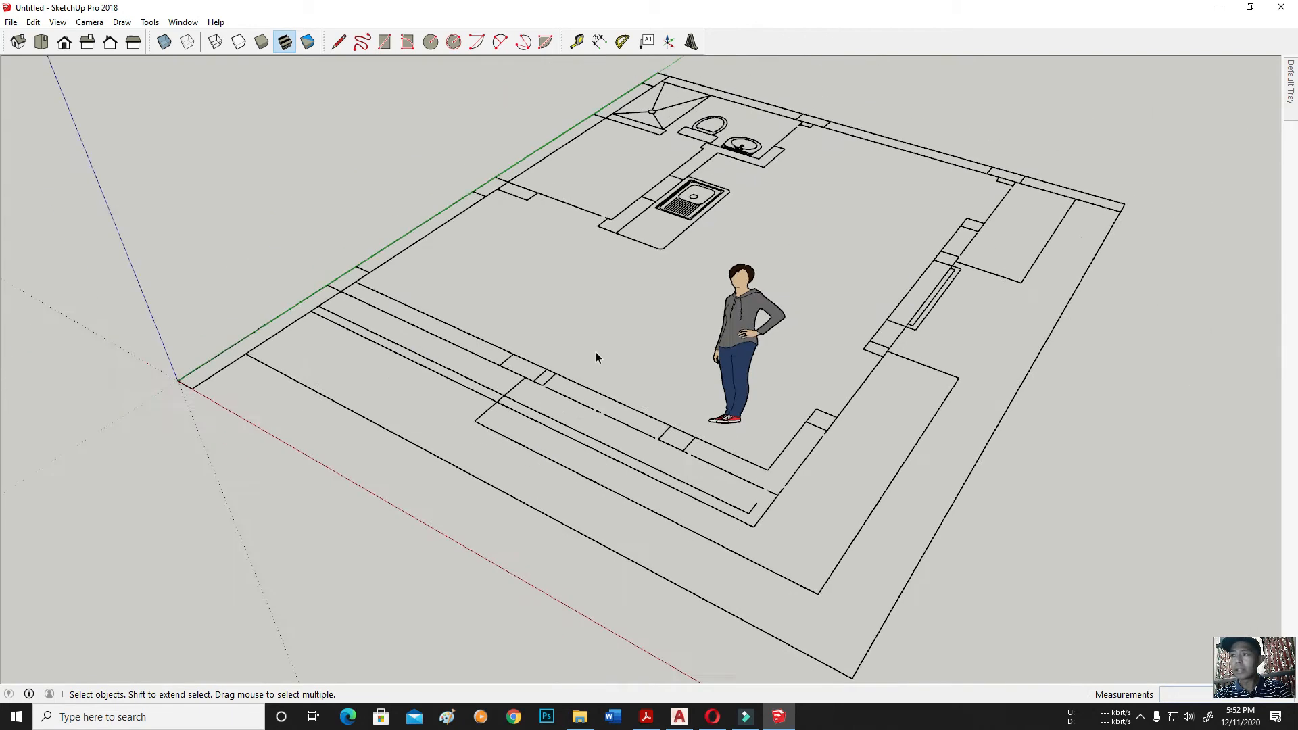
# Step: Draw a 0.20 m line across the front wall at its column mark so the wall outline fills with faces
pyautogui.press('l')
pyautogui.scroll(5, 565, 331)
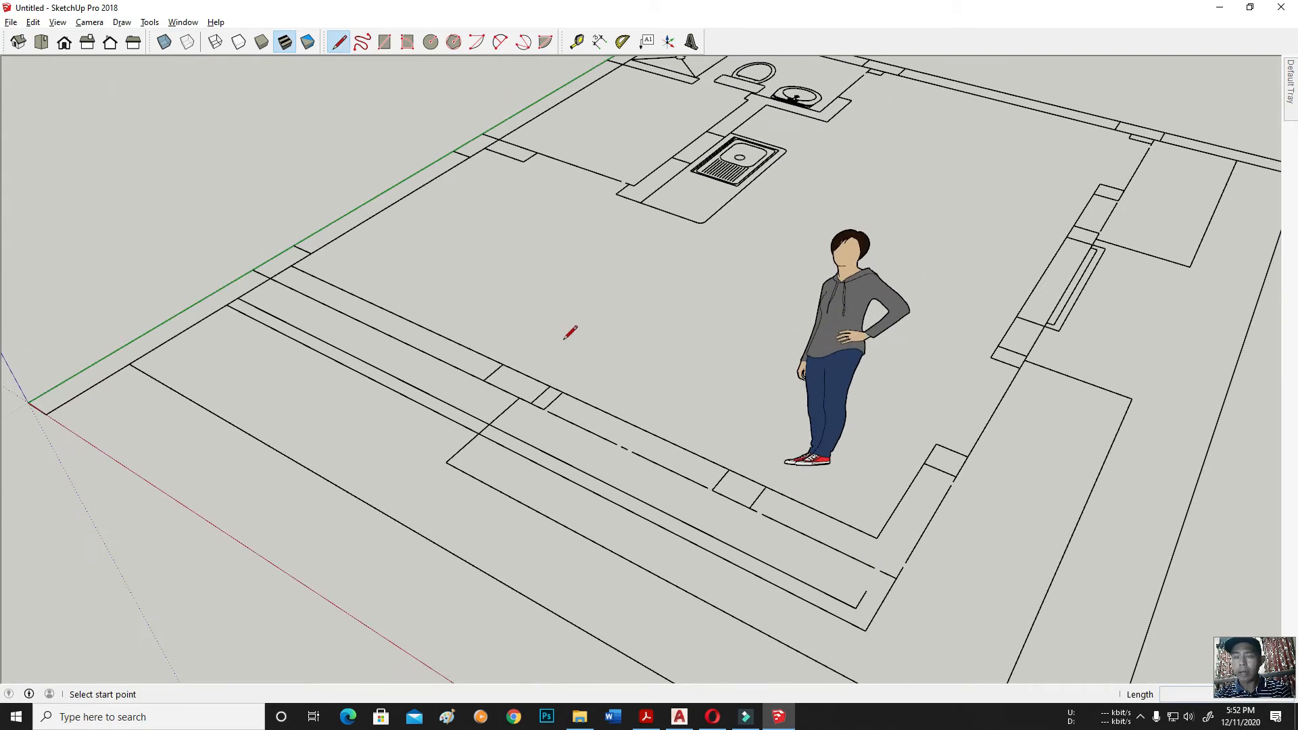
pyautogui.scroll(-3, 583, 330)
pyautogui.moveTo(528, 291); pyautogui.dragTo(704, 380, button='middle')
pyautogui.click(41, 42)
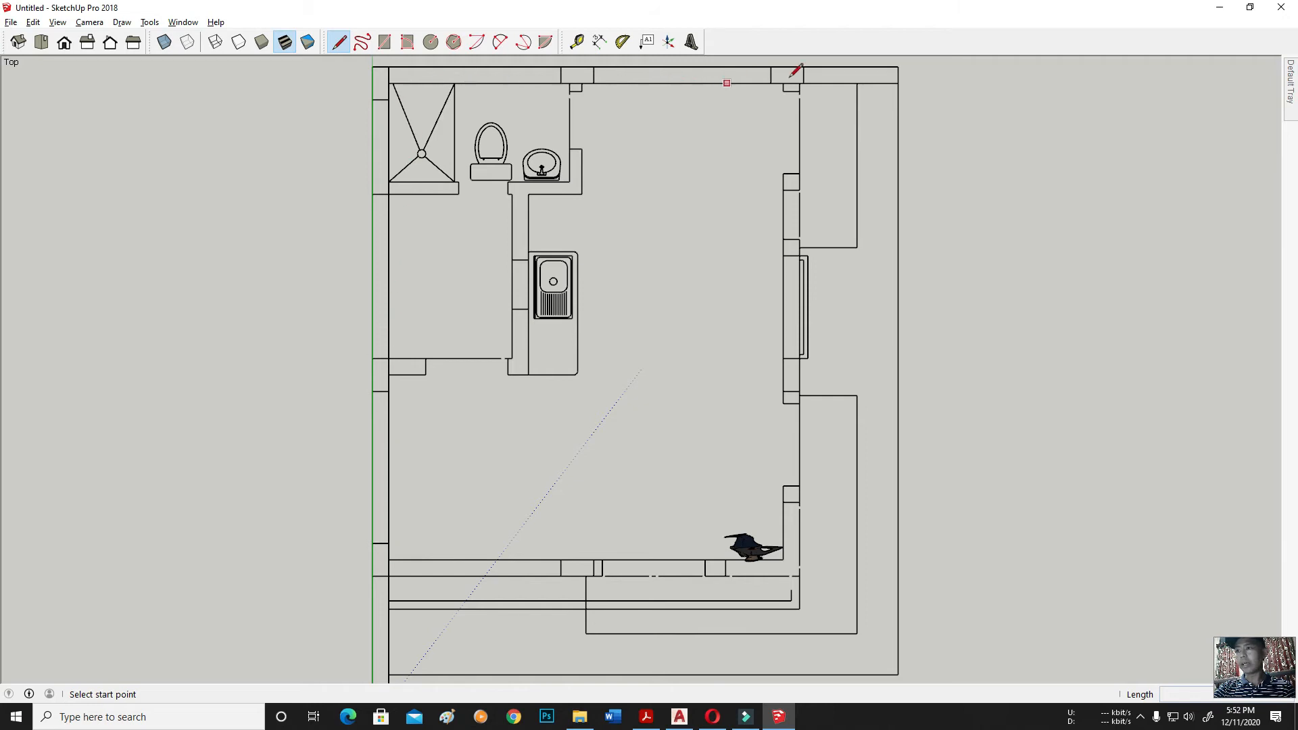
pyautogui.moveTo(713, 589)
pyautogui.mouseDown(button='middle')
pyautogui.moveTo(420, 368)
pyautogui.moveTo(516, 426)
pyautogui.moveTo(444, 429)
pyautogui.mouseUp(button='middle')
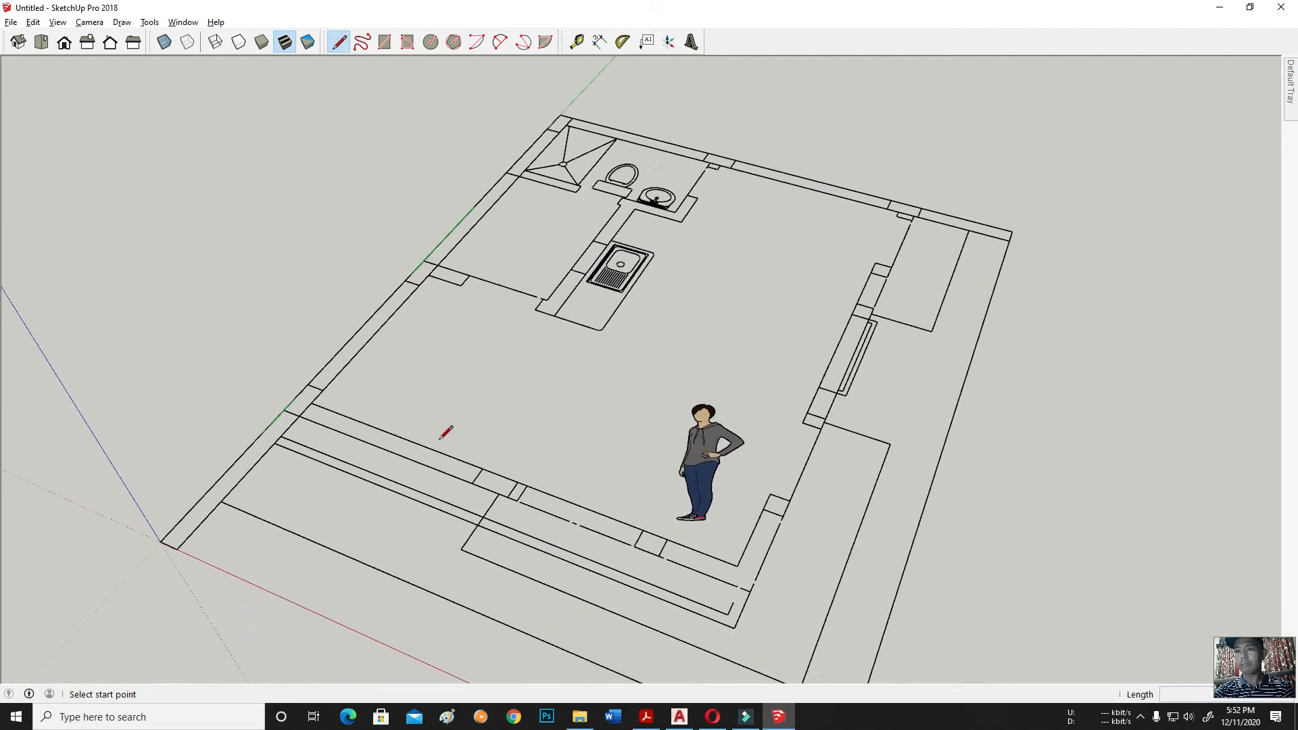
pyautogui.scroll(3, 449, 429)
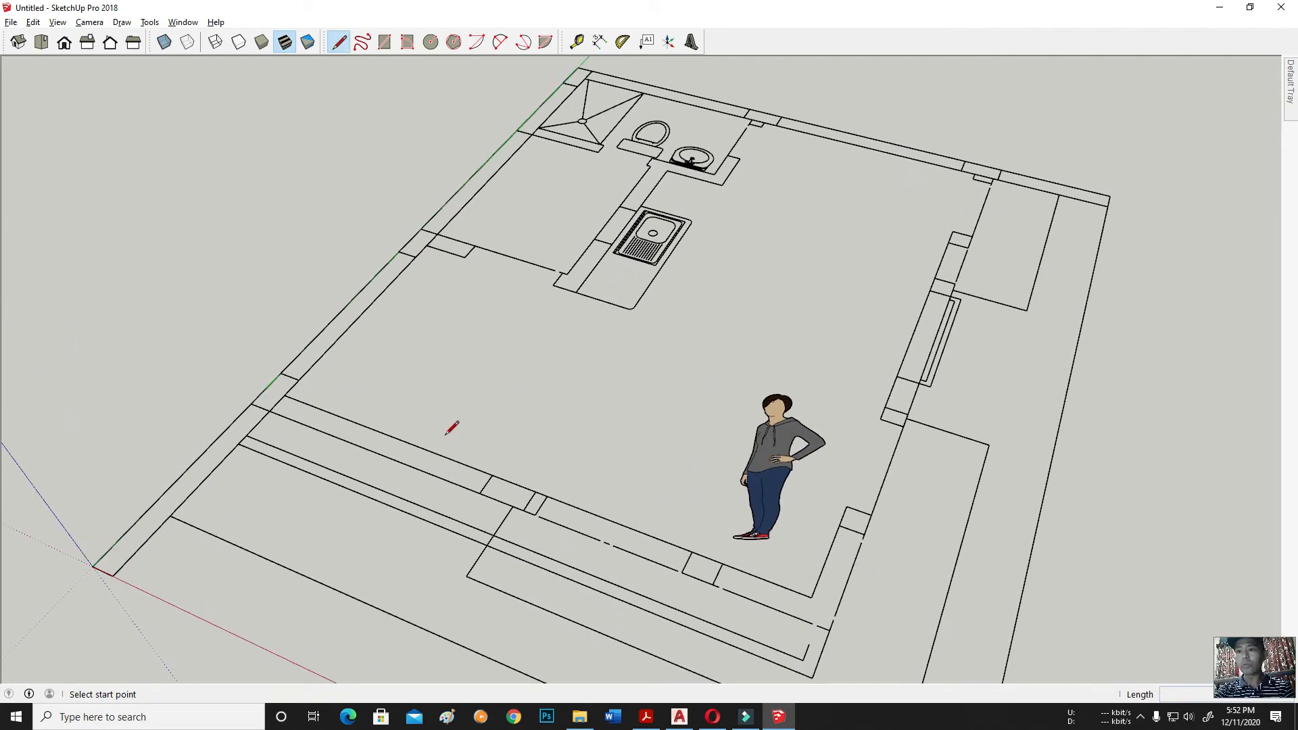
pyautogui.scroll(4, 455, 468)
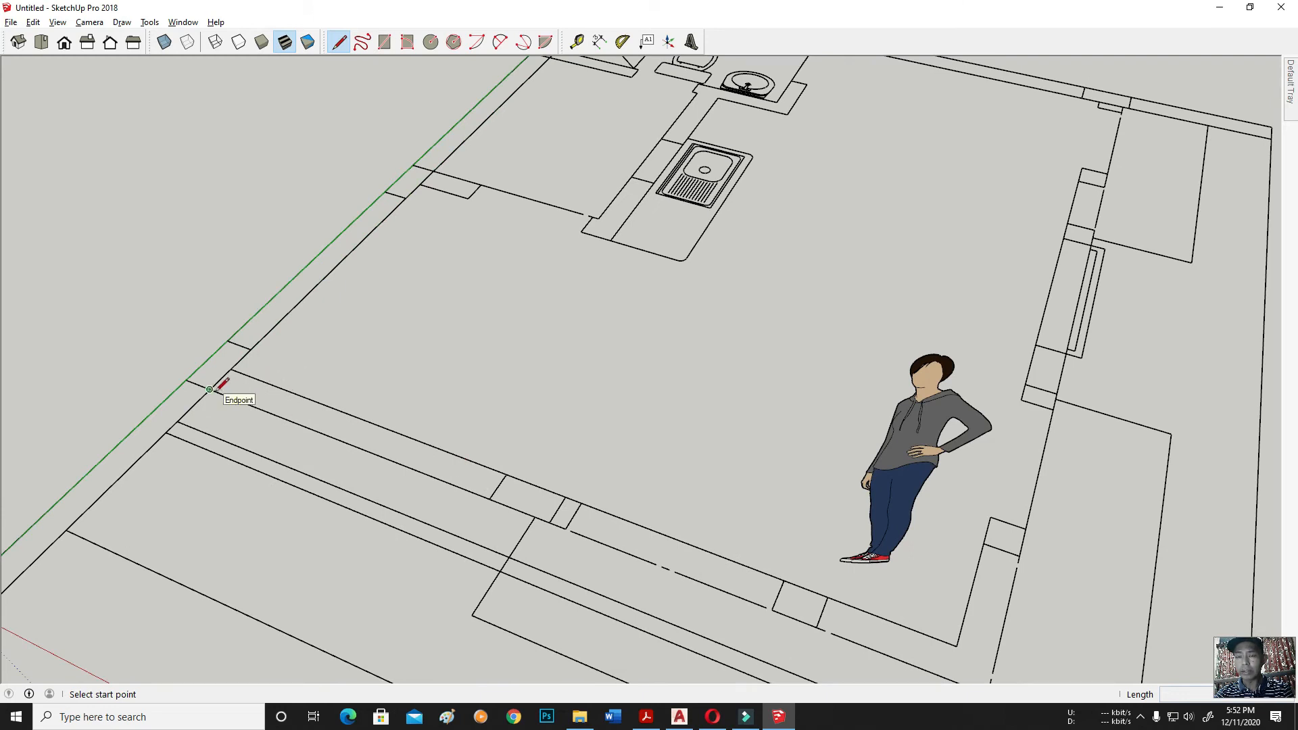
pyautogui.click(489, 499)
pyautogui.click(506, 474)
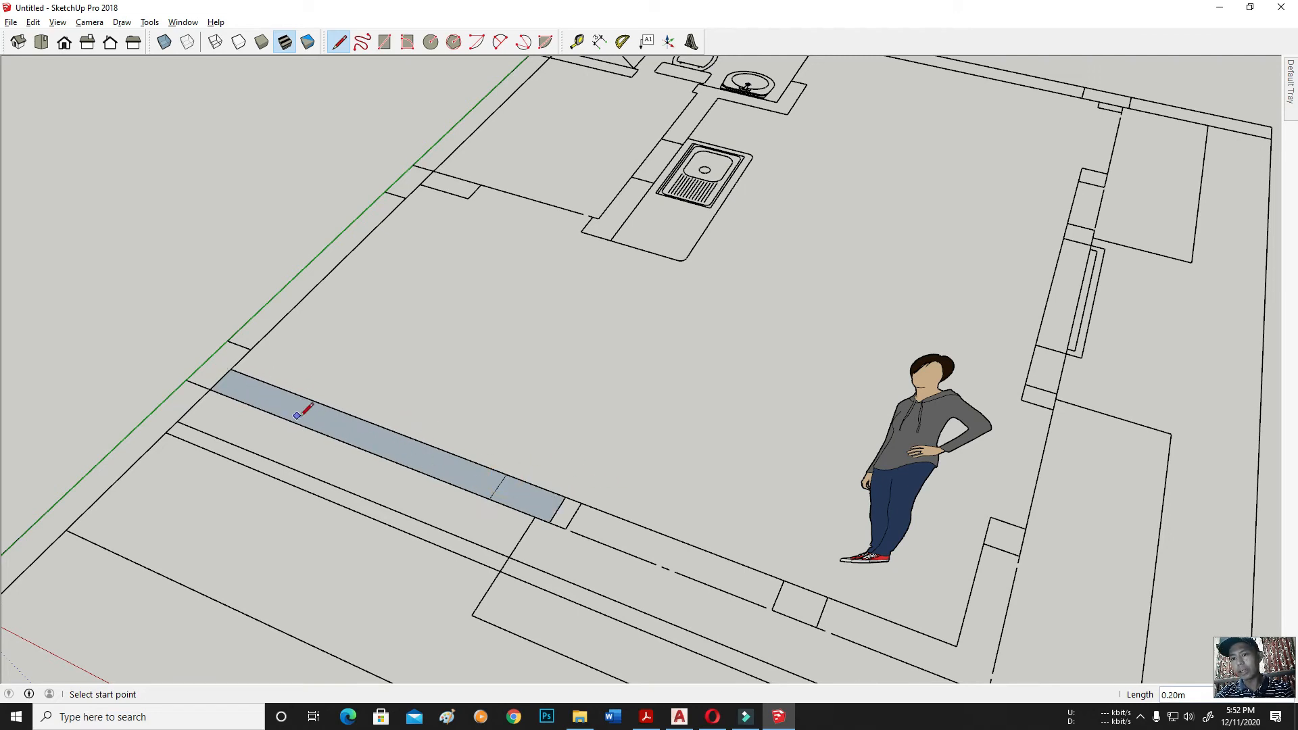
# Step: Draw 0.20 m lines across the side wall on the green axis, at the front wall, mid-wall and shower column marks, to form its faces
pyautogui.scroll(-3, 380, 386)
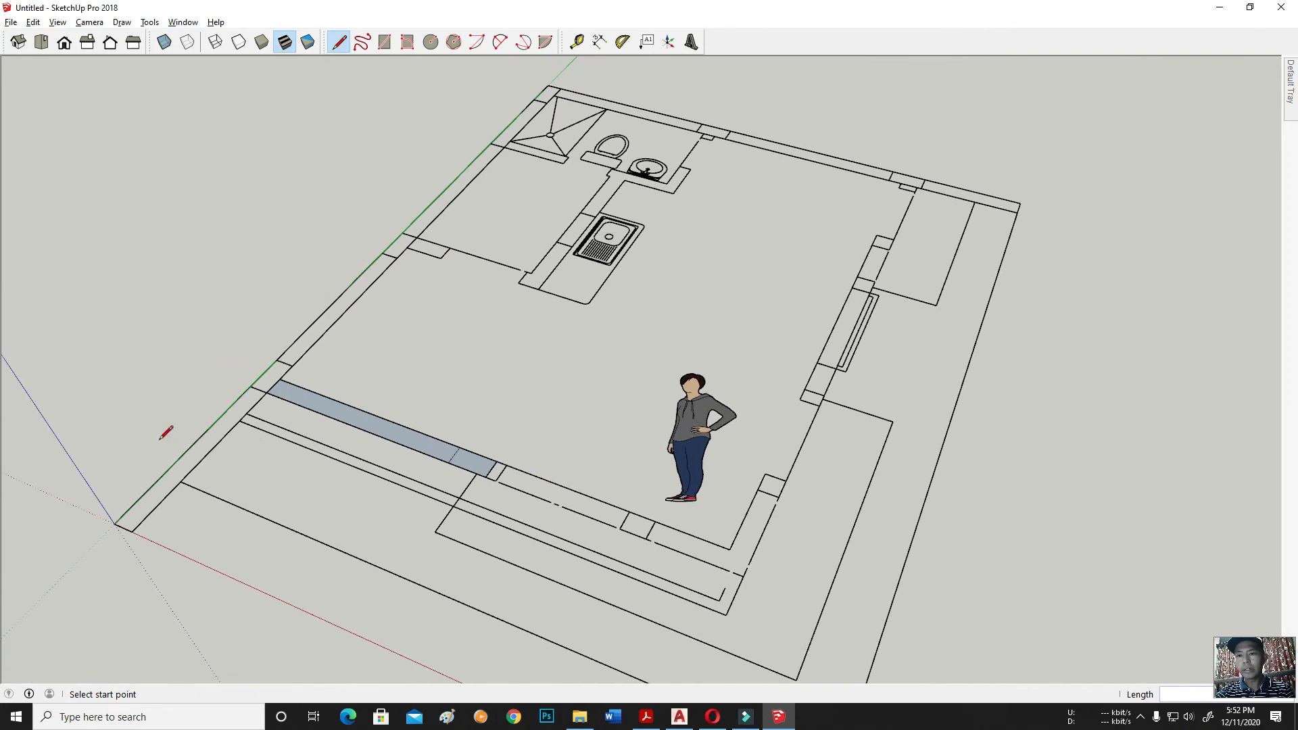
pyautogui.scroll(3, 144, 509)
pyautogui.click(334, 349)
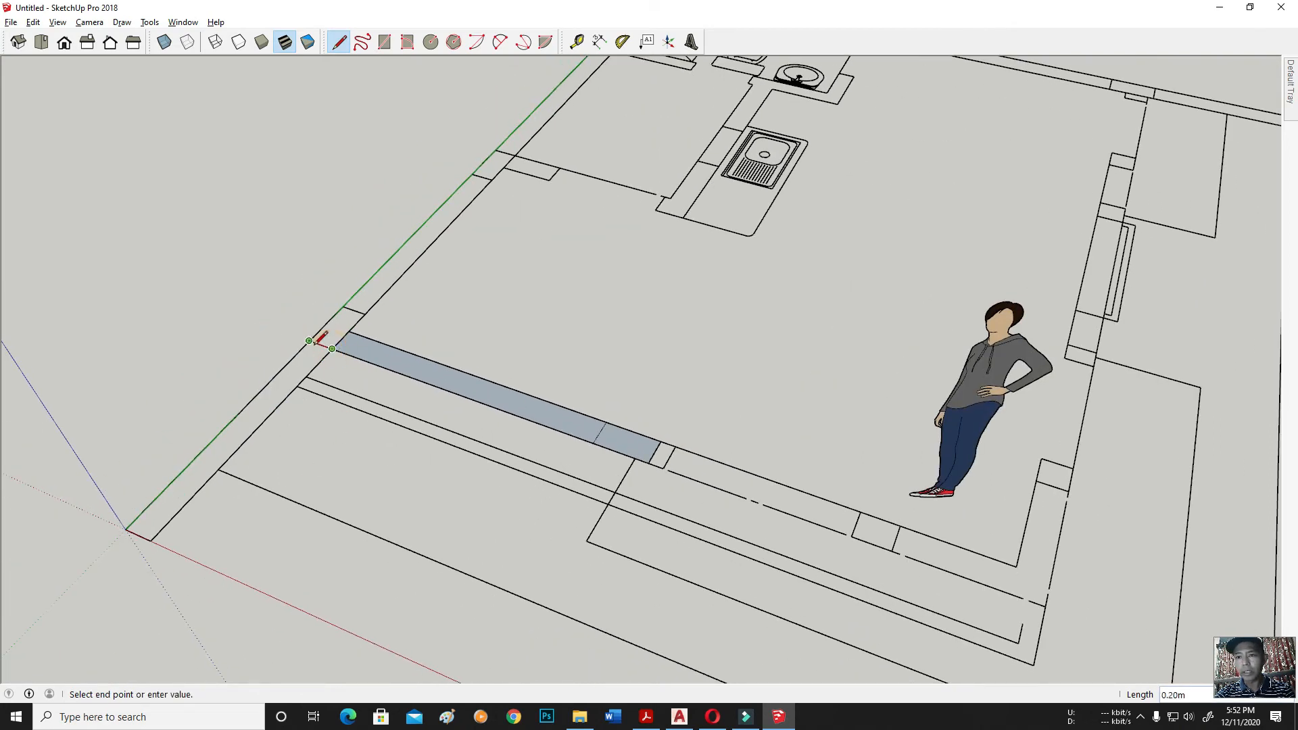
pyautogui.click(309, 340)
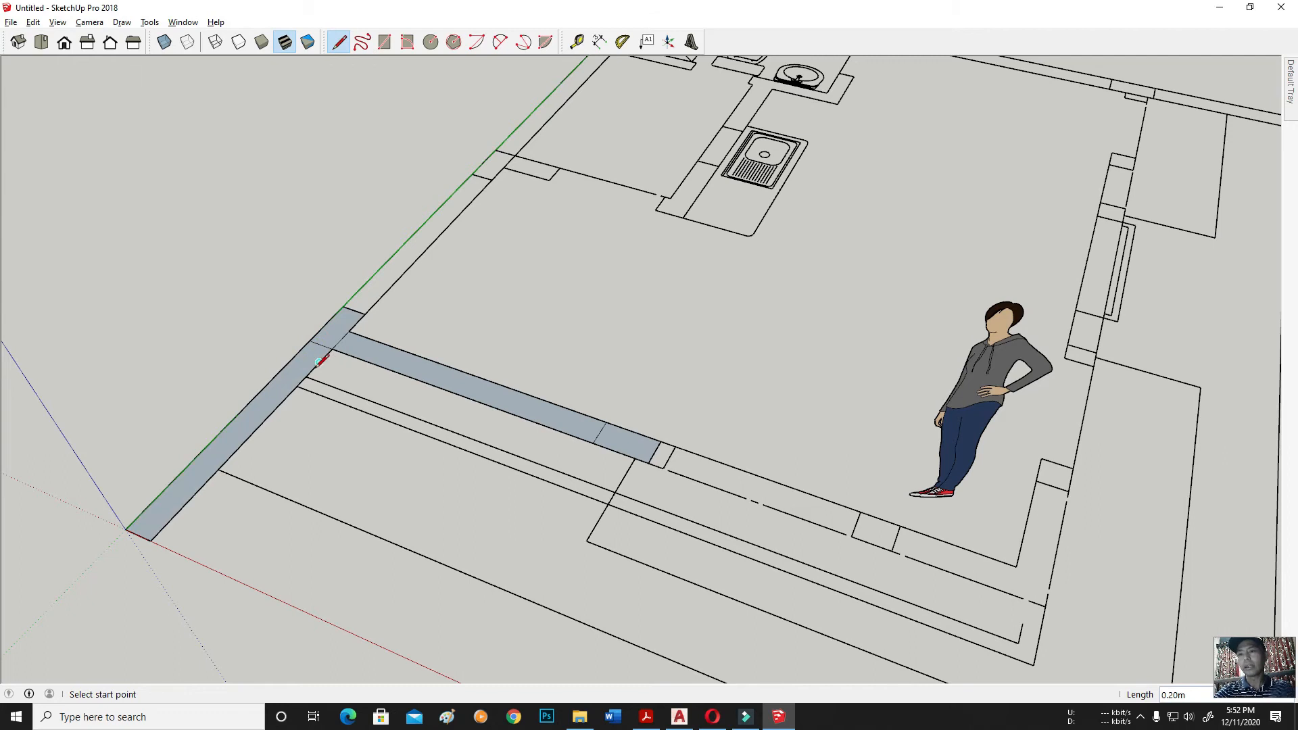
pyautogui.scroll(-2, 375, 308)
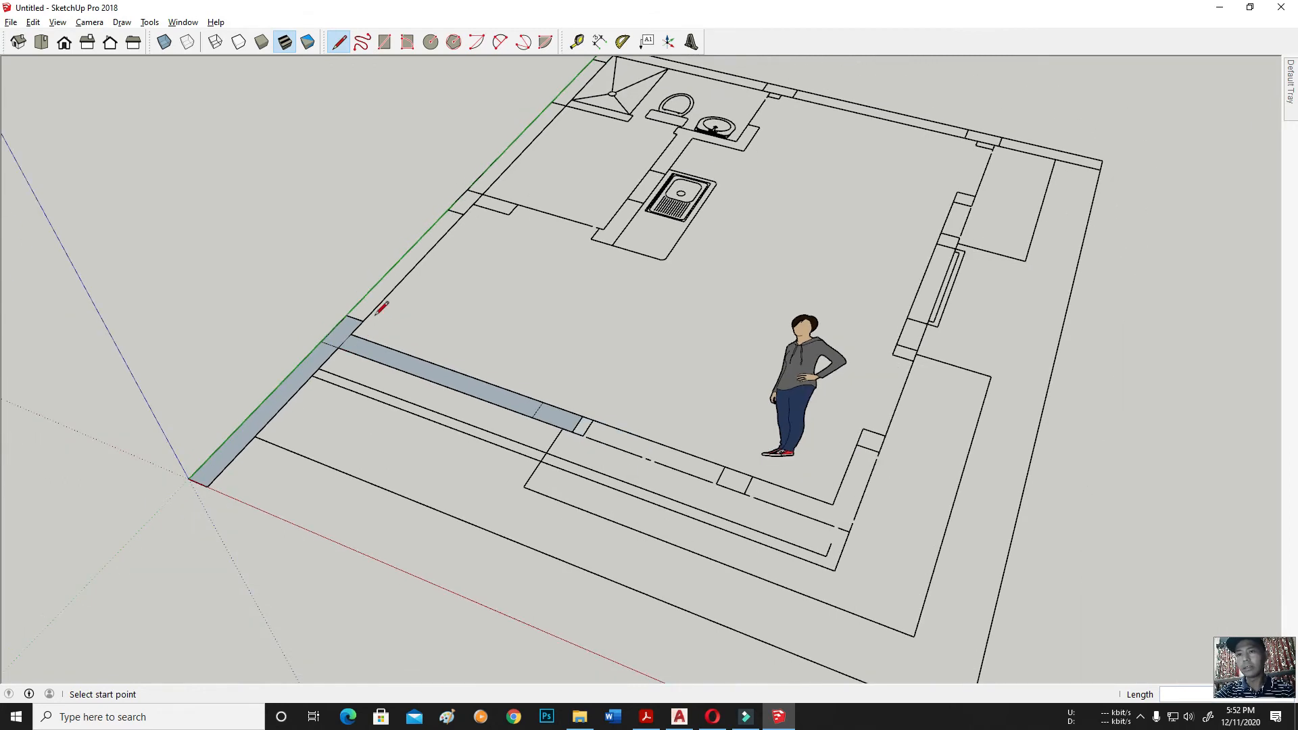
pyautogui.click(463, 214)
pyautogui.click(458, 197)
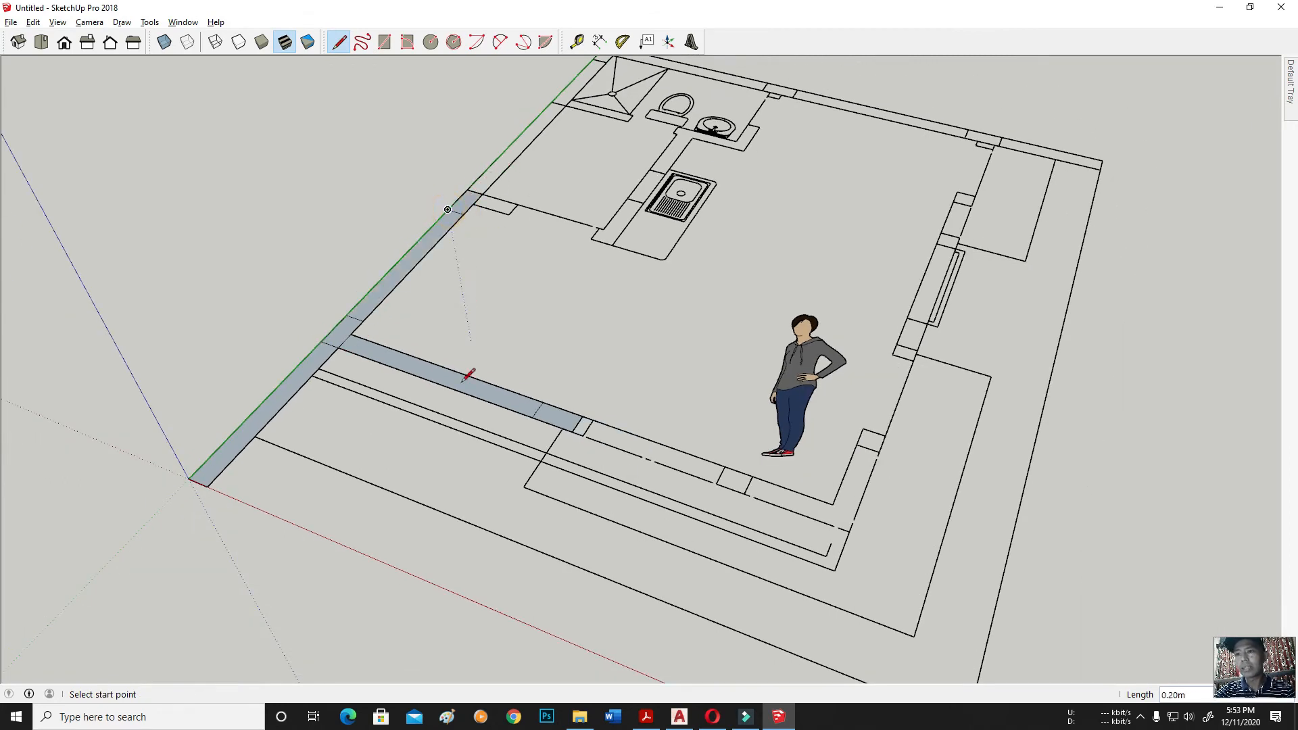
pyautogui.scroll(-2, 542, 252)
pyautogui.scroll(3, 544, 217)
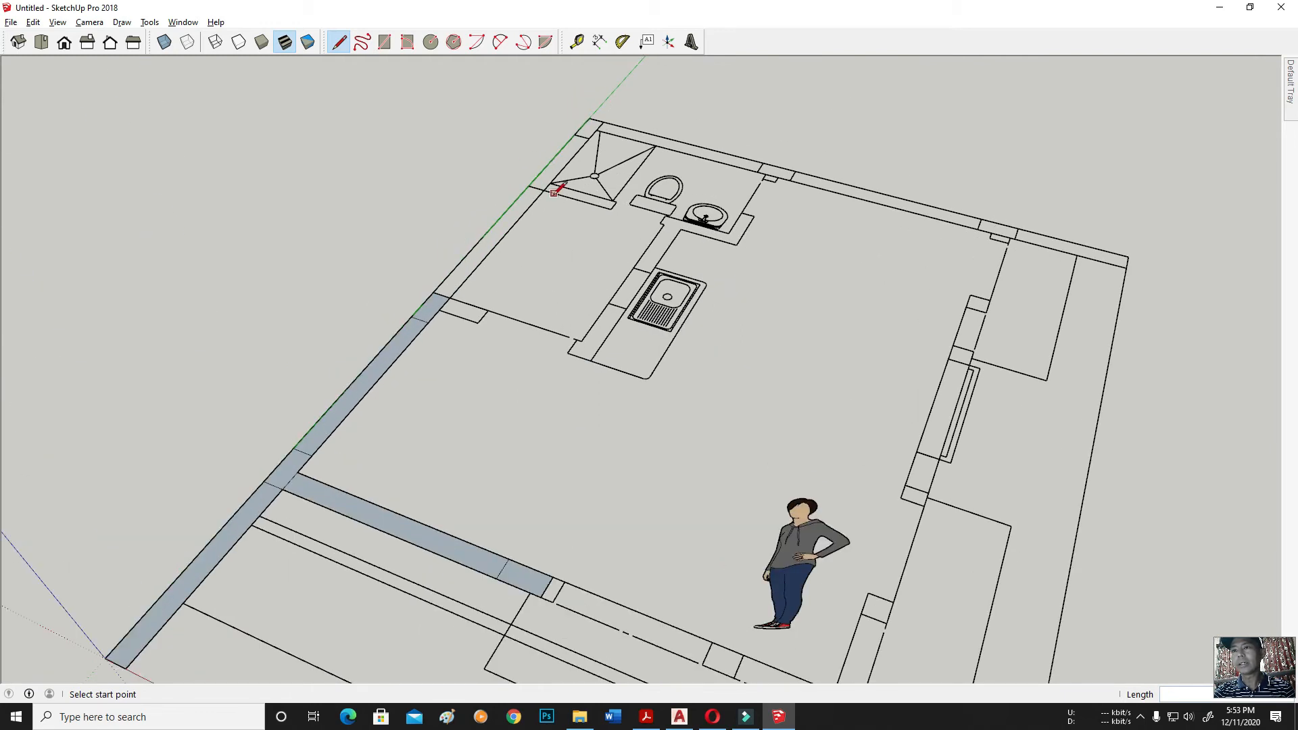
pyautogui.click(543, 189)
pyautogui.click(527, 186)
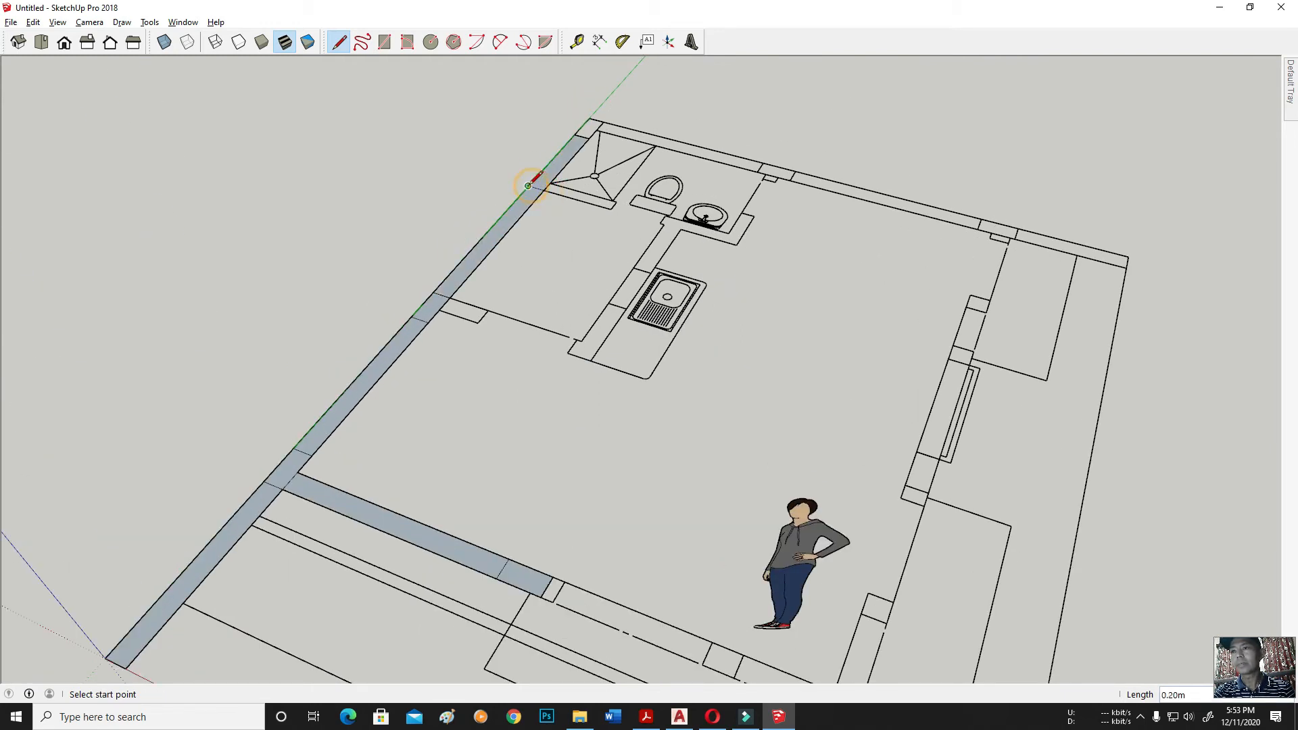
# Step: In top view, draw lines across the back wall at its corner and column marks to fill the whole wall with faces
pyautogui.click(39, 43)
pyautogui.scroll(-2, 514, 308)
pyautogui.scroll(4, 406, 121)
pyautogui.click(386, 122)
pyautogui.click(409, 122)
pyautogui.click(658, 122)
pyautogui.click(658, 145)
pyautogui.click(1009, 122)
pyautogui.click(1008, 145)
pyautogui.click(961, 122)
pyautogui.click(961, 145)
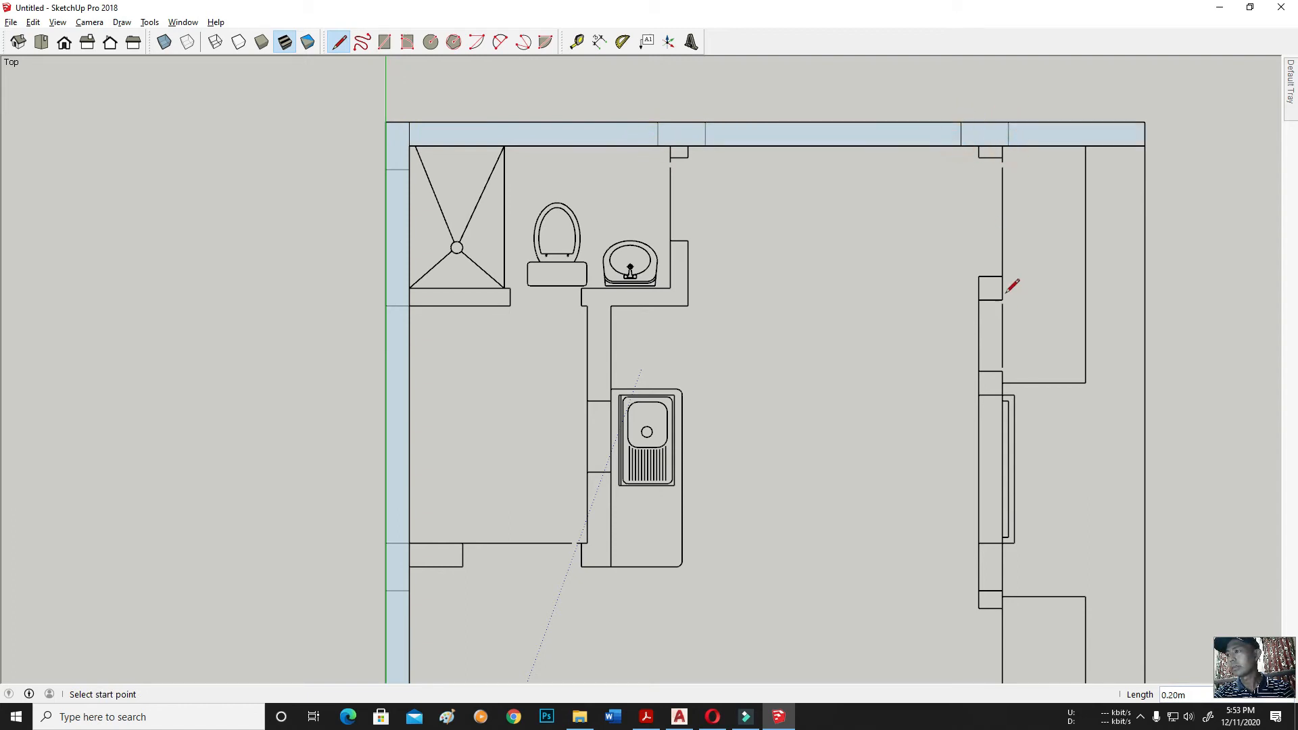
# Step: Trace the short wall stub below the back wall and the small pier beneath it on the right wall to form faces
pyautogui.click(979, 147)
pyautogui.click(979, 157)
pyautogui.click(1003, 157)
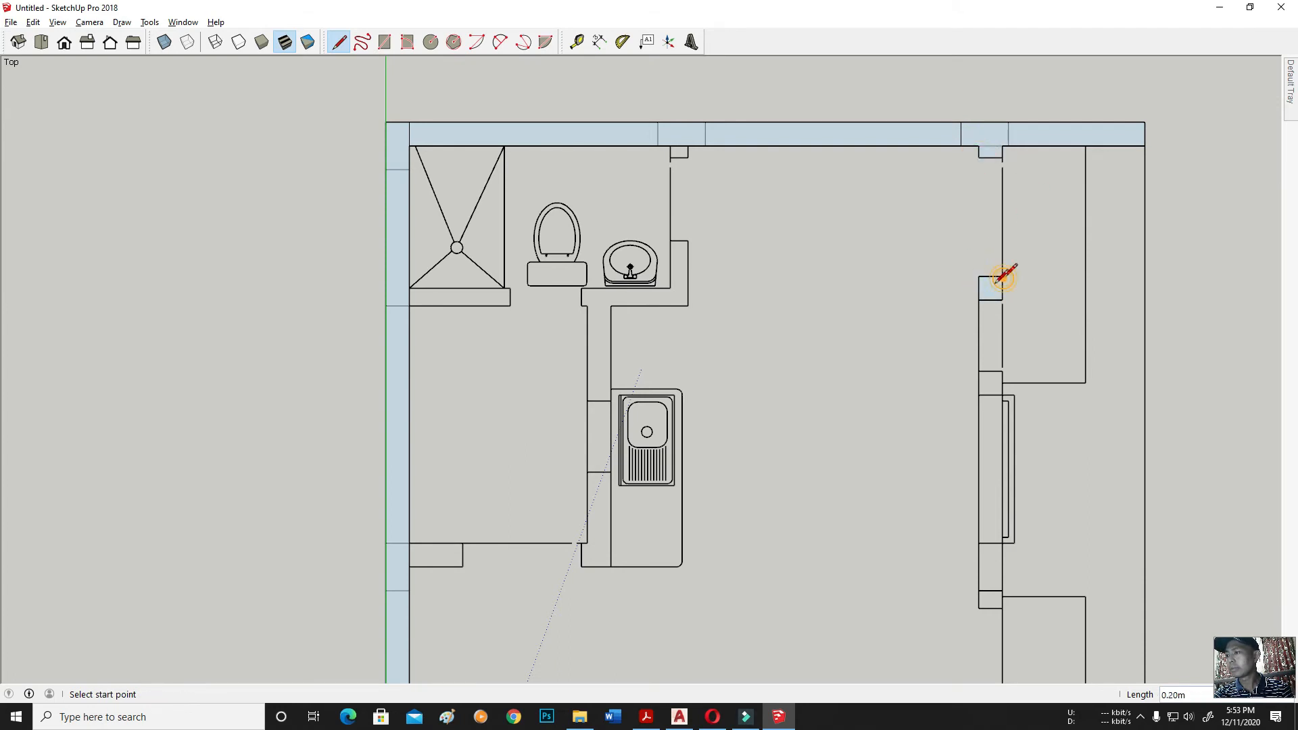
# Step: Trace the edges of the right wall's window section and the wall piece below it to fill them with faces
pyautogui.scroll(-3, 1004, 276)
pyautogui.scroll(2, 944, 290)
pyautogui.click(926, 284)
pyautogui.click(947, 285)
pyautogui.click(925, 307)
pyautogui.click(946, 306)
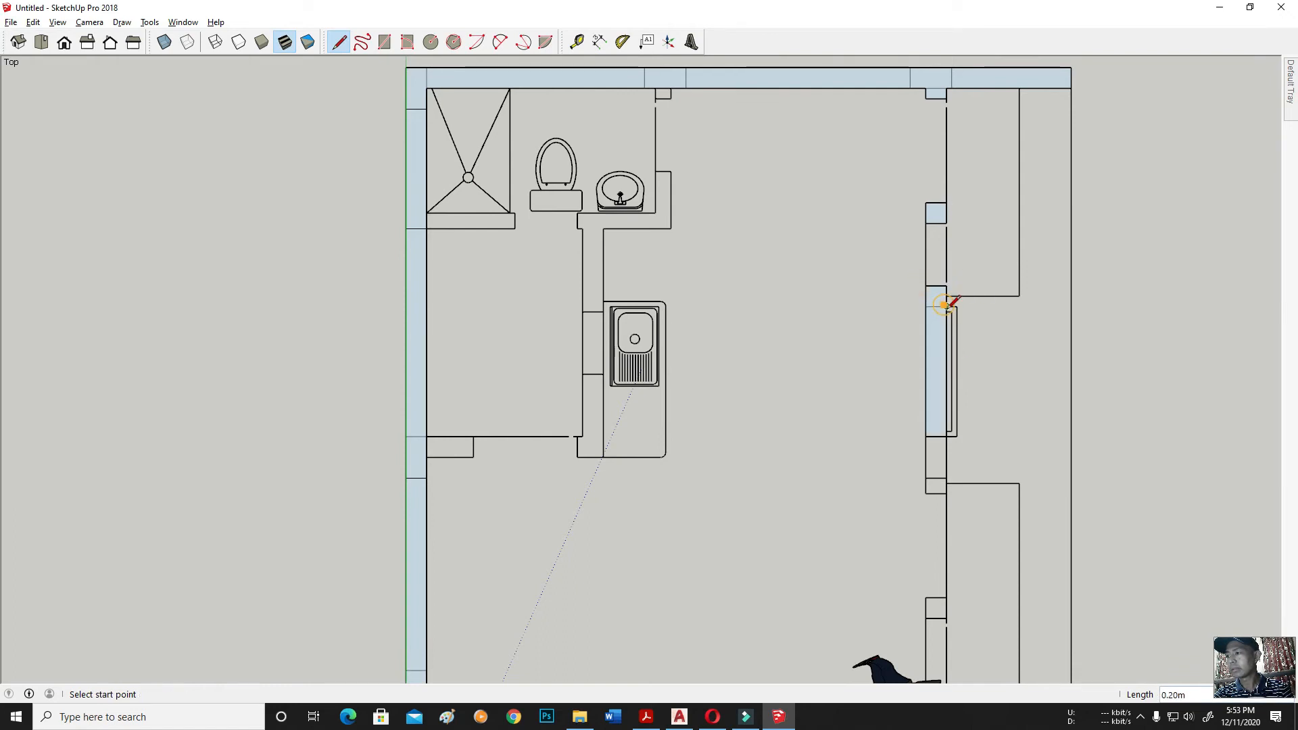
pyautogui.click(926, 494)
pyautogui.click(926, 437)
# Step: Draw a 0.20 m line along the top of the right wall's pier near the front corner to form its face
pyautogui.scroll(-4, 816, 251)
pyautogui.scroll(2, 862, 451)
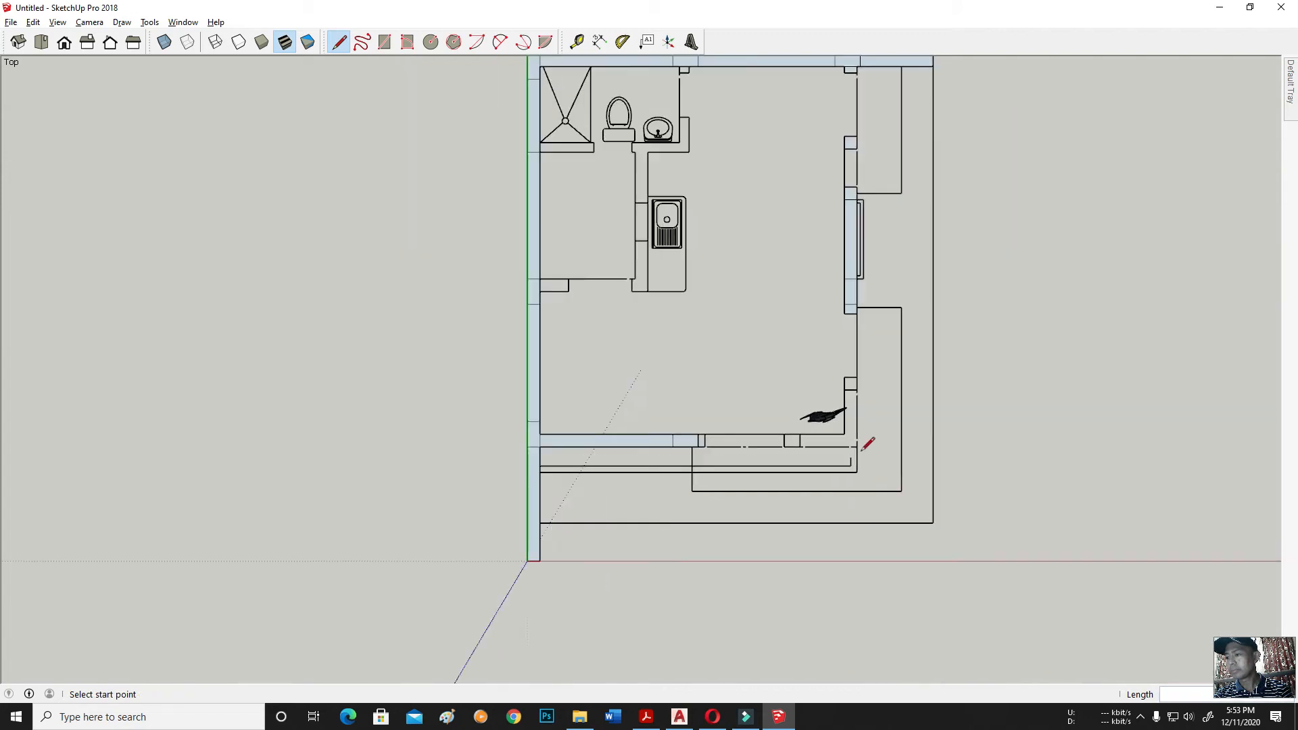
pyautogui.scroll(2, 855, 406)
pyautogui.click(838, 361)
pyautogui.click(858, 362)
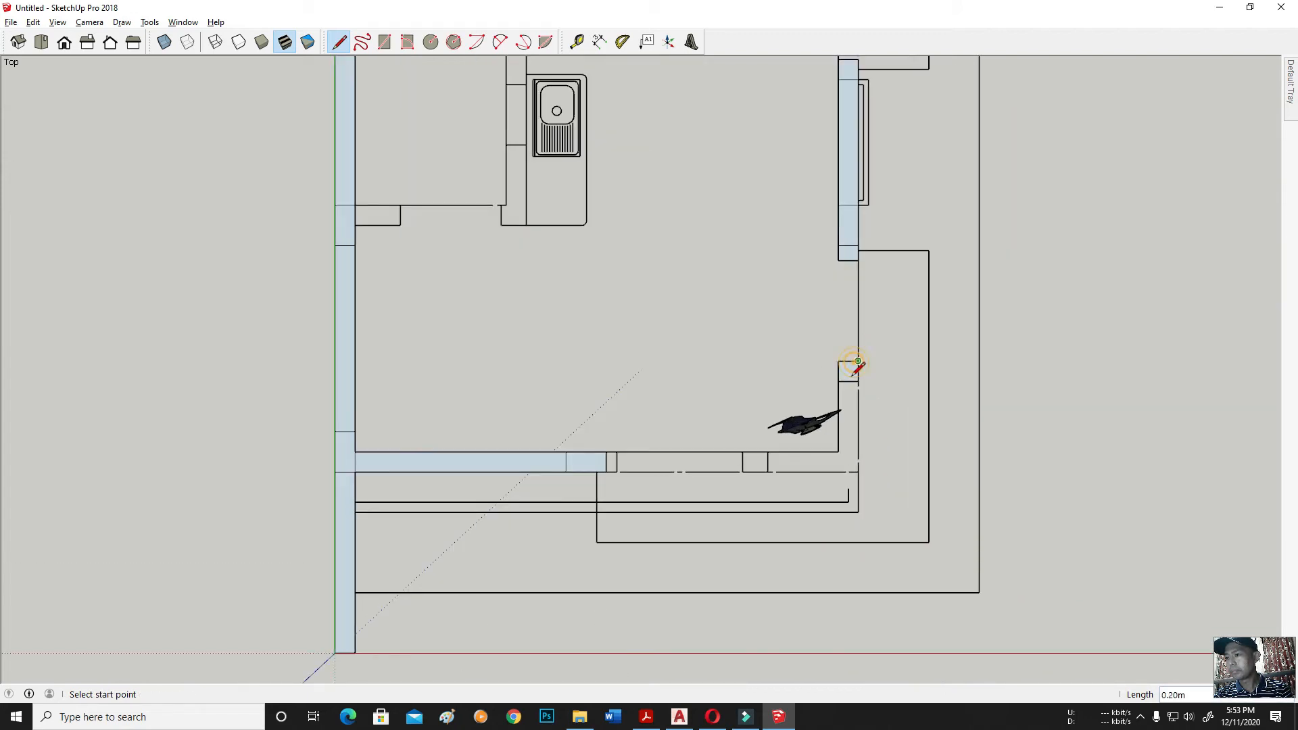
# Step: Try drawing a line from the inner front-right wall corner to the outer wall line, and undo it
pyautogui.click(839, 451)
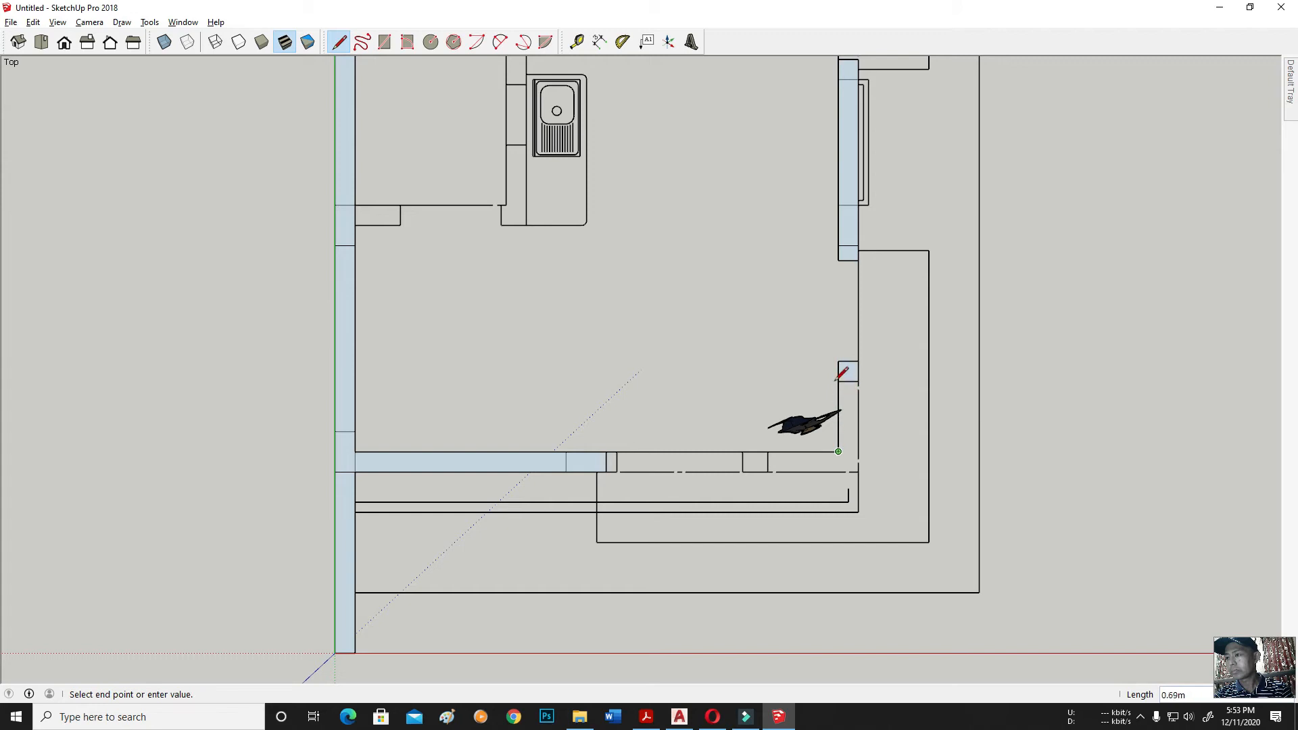
pyautogui.click(838, 471)
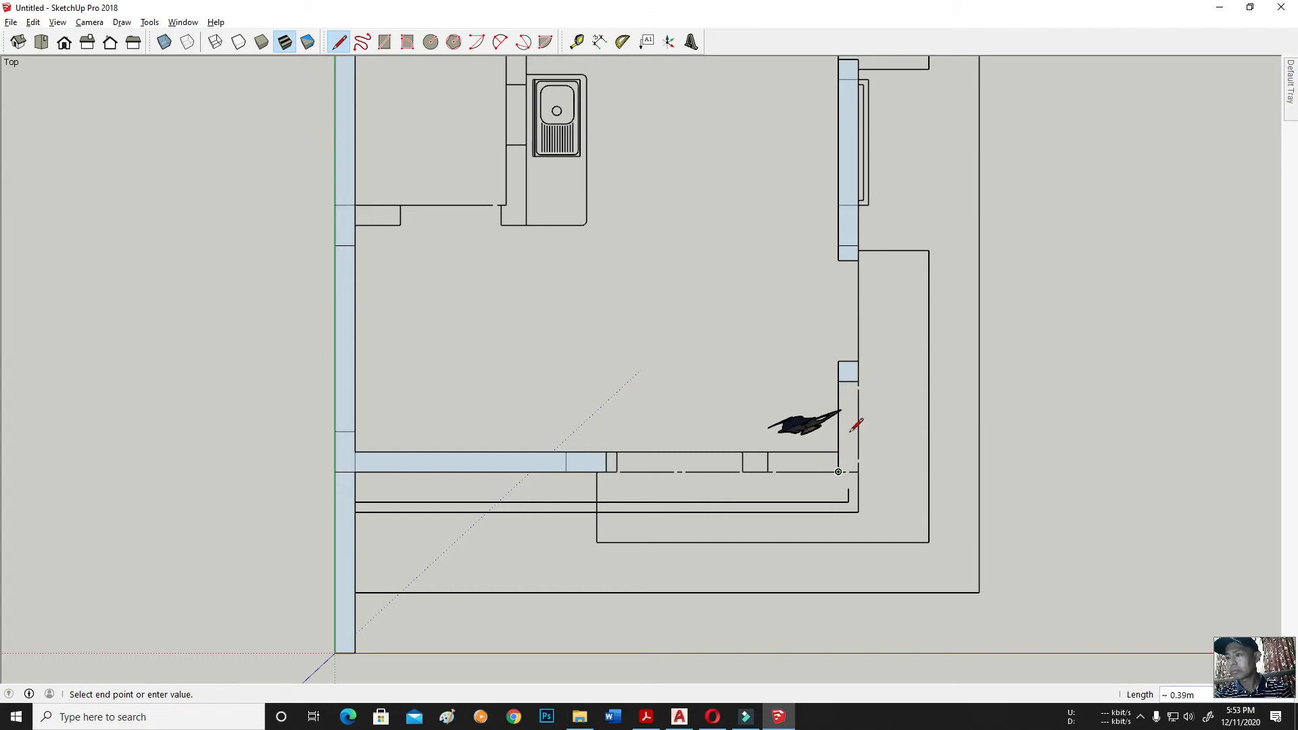
pyautogui.hotkey('ctrl', 'z')
# Step: Draw 0.20 m lines across the lower edge of the right wall pier and the side of the small front wall pier to form faces
pyautogui.click(858, 381)
pyautogui.click(838, 381)
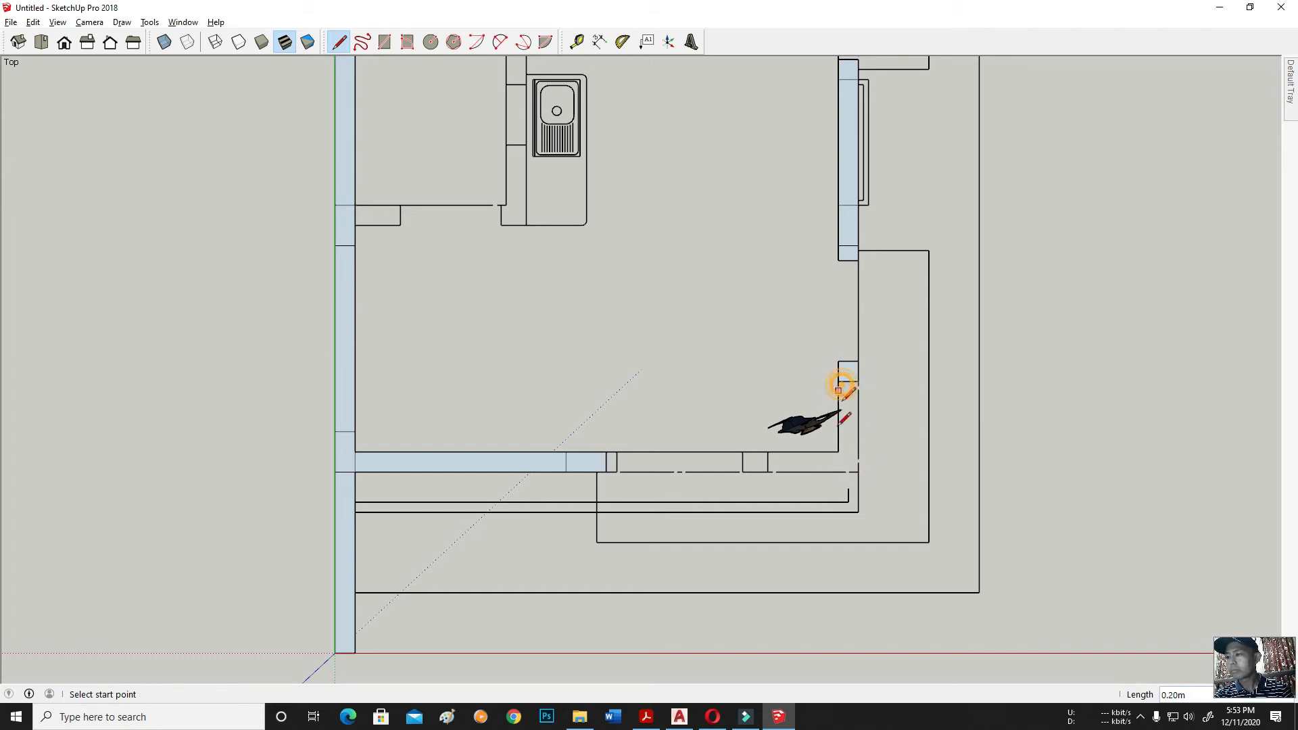
pyautogui.click(858, 472)
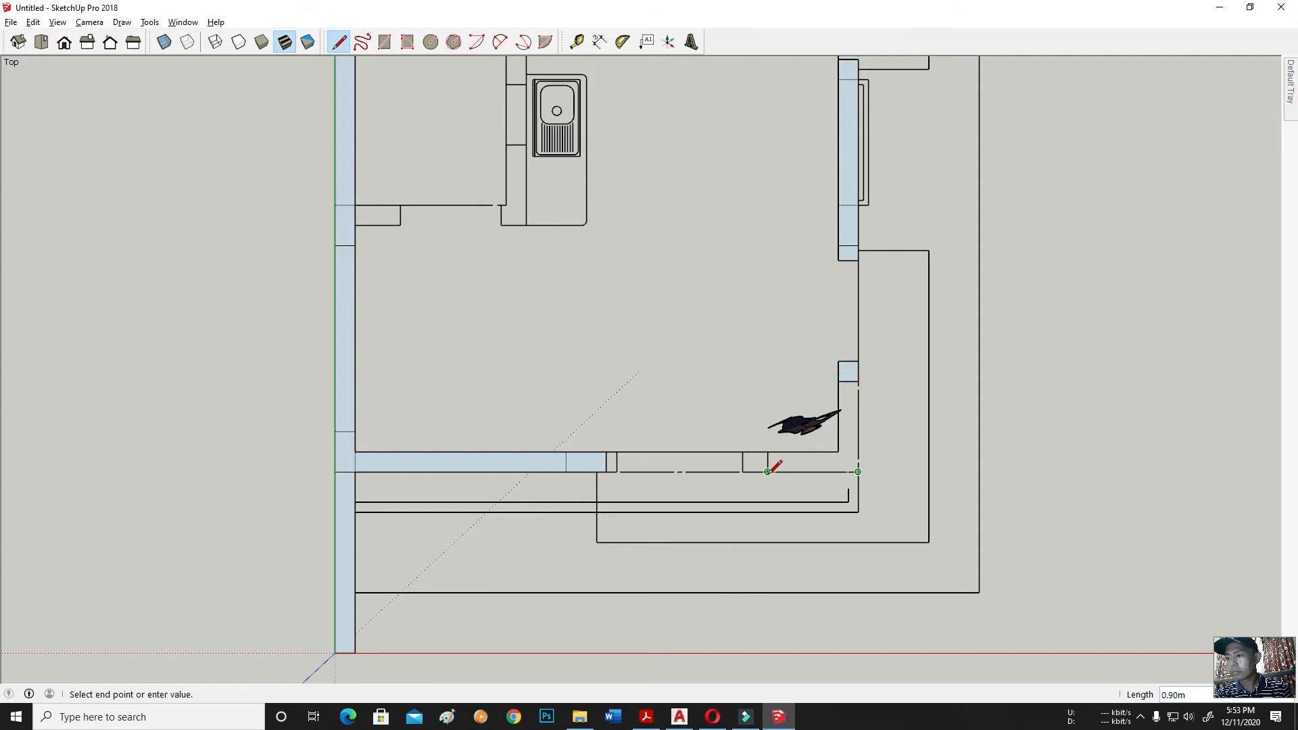
pyautogui.scroll(3, 767, 470)
pyautogui.click(764, 483)
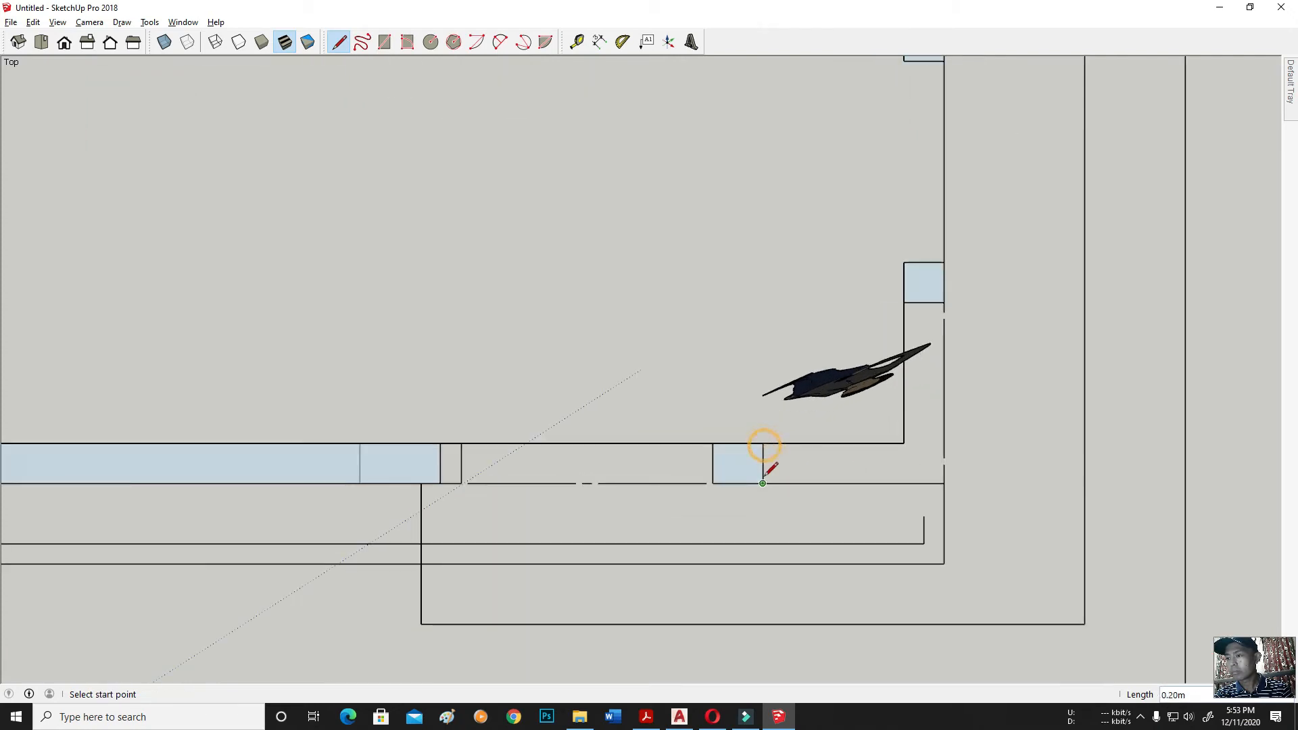
pyautogui.press('Escape')
pyautogui.click(944, 483)
pyautogui.scroll(2, 947, 491)
pyautogui.press('Escape')
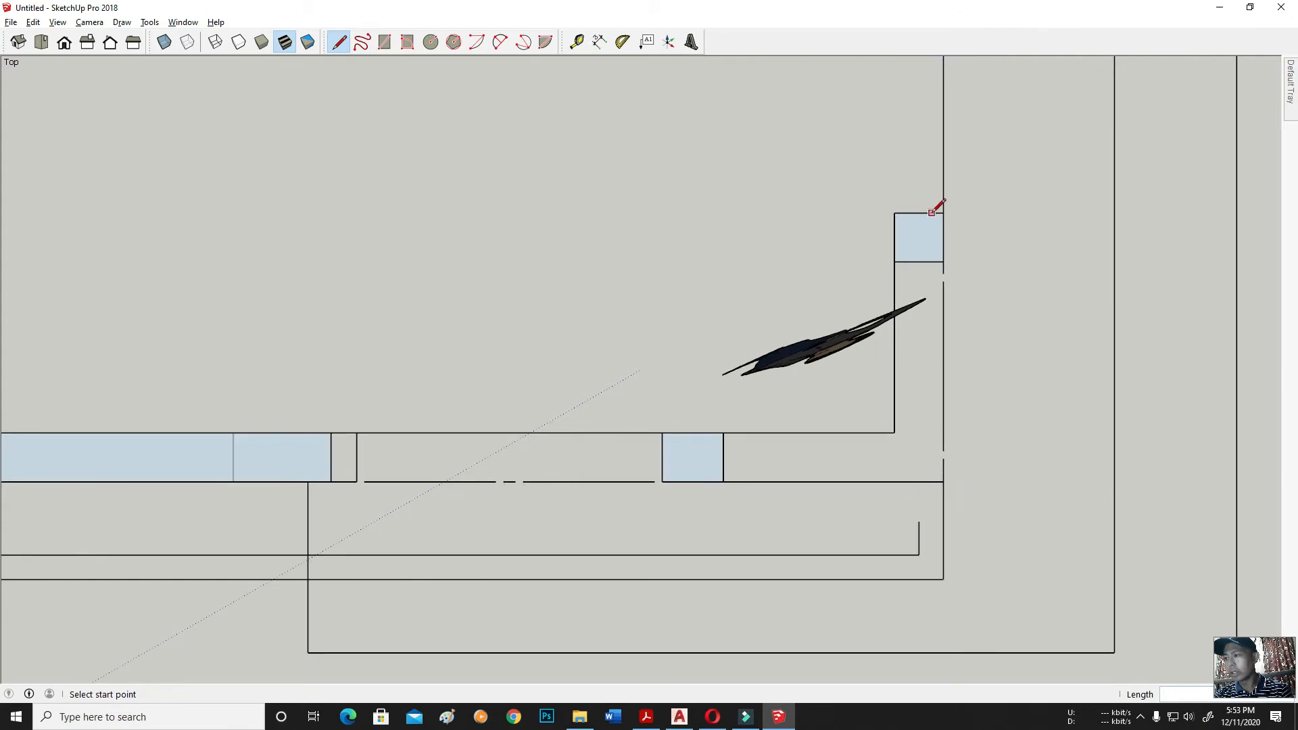
# Step: Draw the outer wall line from the right wall pier down to the front corner to close the corner wall's face
pyautogui.scroll(2, 954, 261)
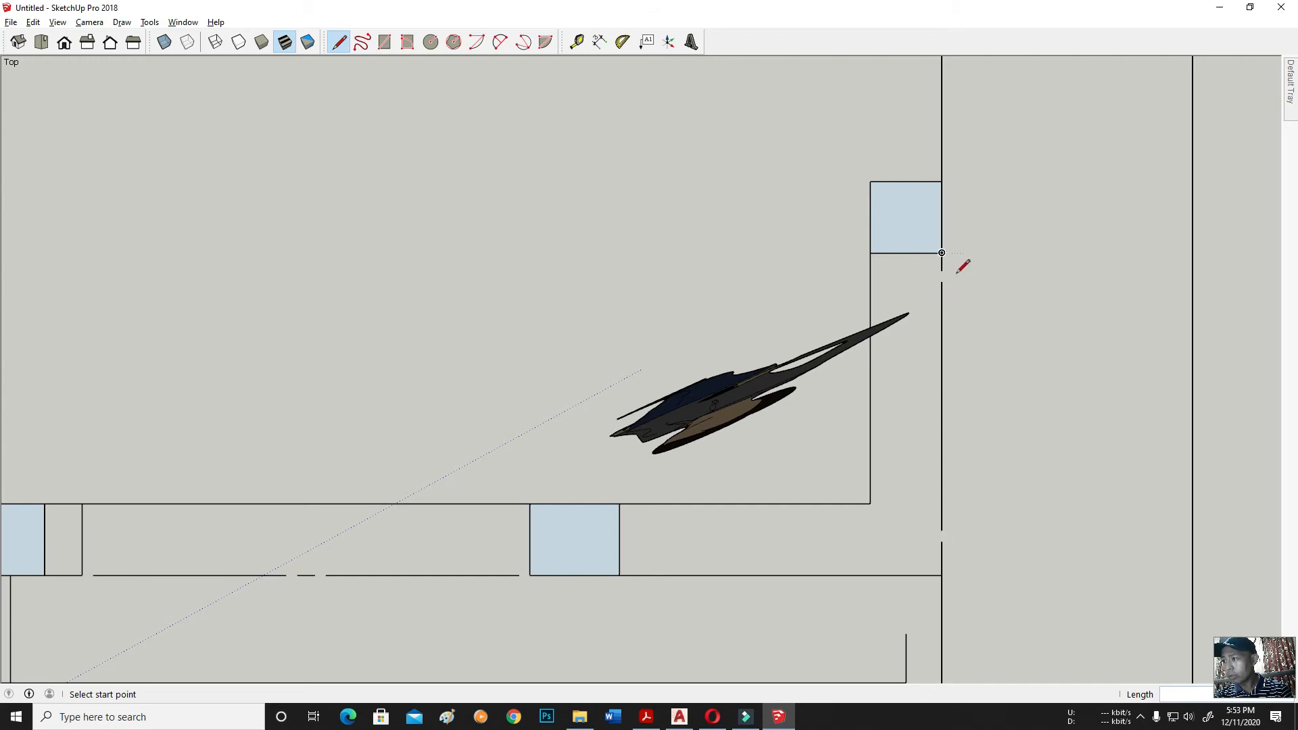
pyautogui.click(942, 255)
pyautogui.click(941, 574)
pyautogui.scroll(-4, 922, 444)
pyautogui.scroll(1, 879, 449)
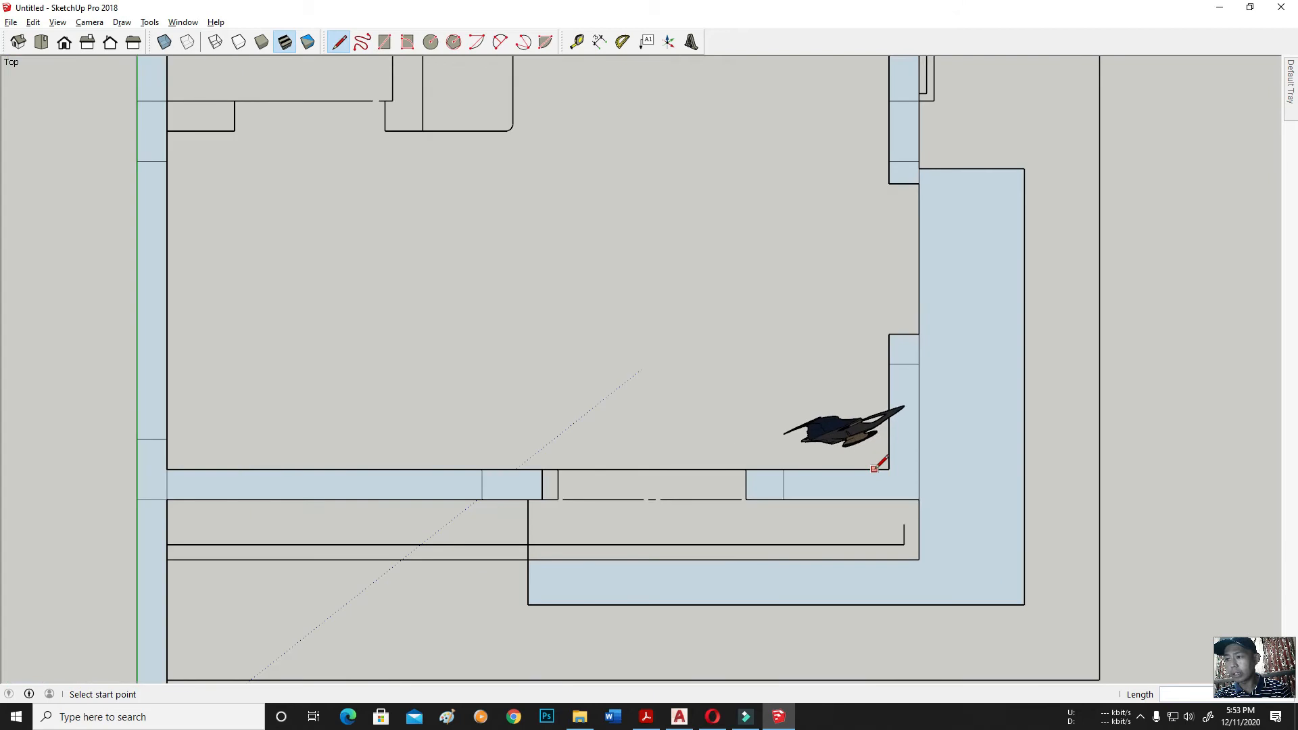
# Step: Delete the unwanted L-shaped face outside the front-right corner, keeping its outline
pyautogui.press('space')
pyautogui.click(959, 458)
pyautogui.rightClick(959, 458)
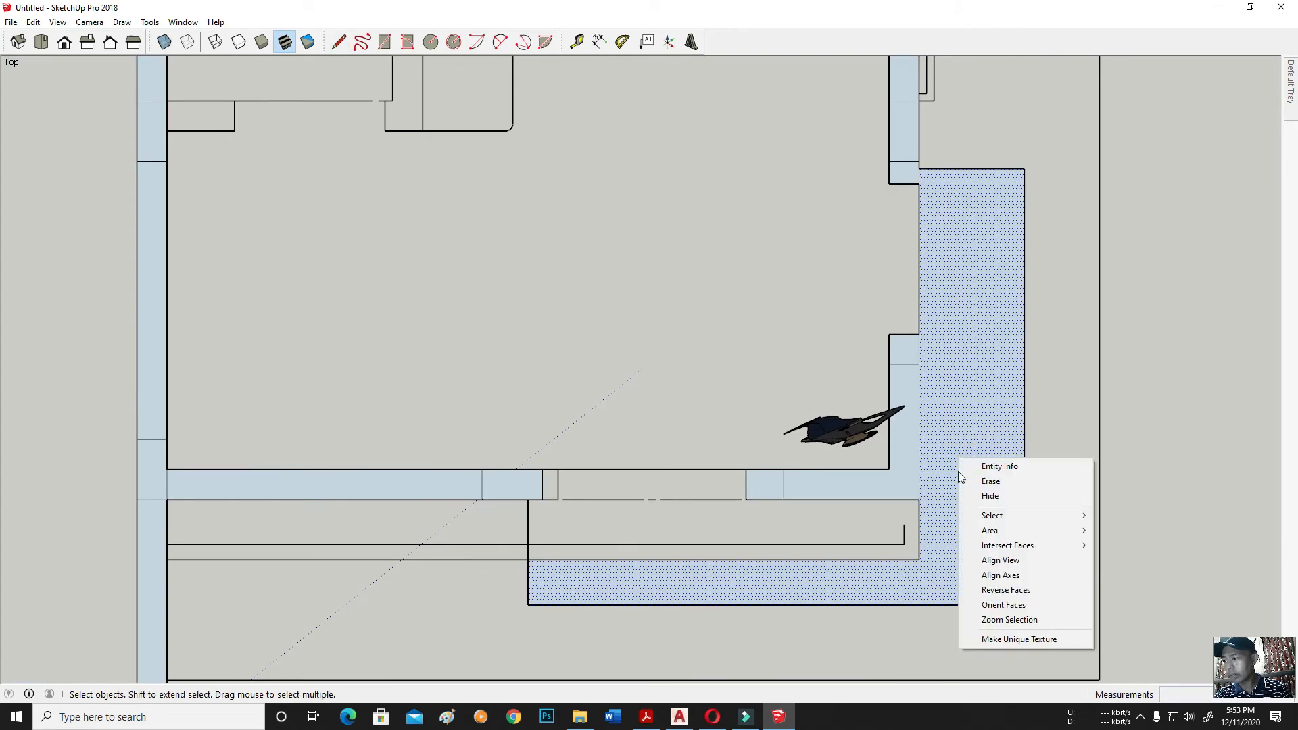
pyautogui.press('Escape')
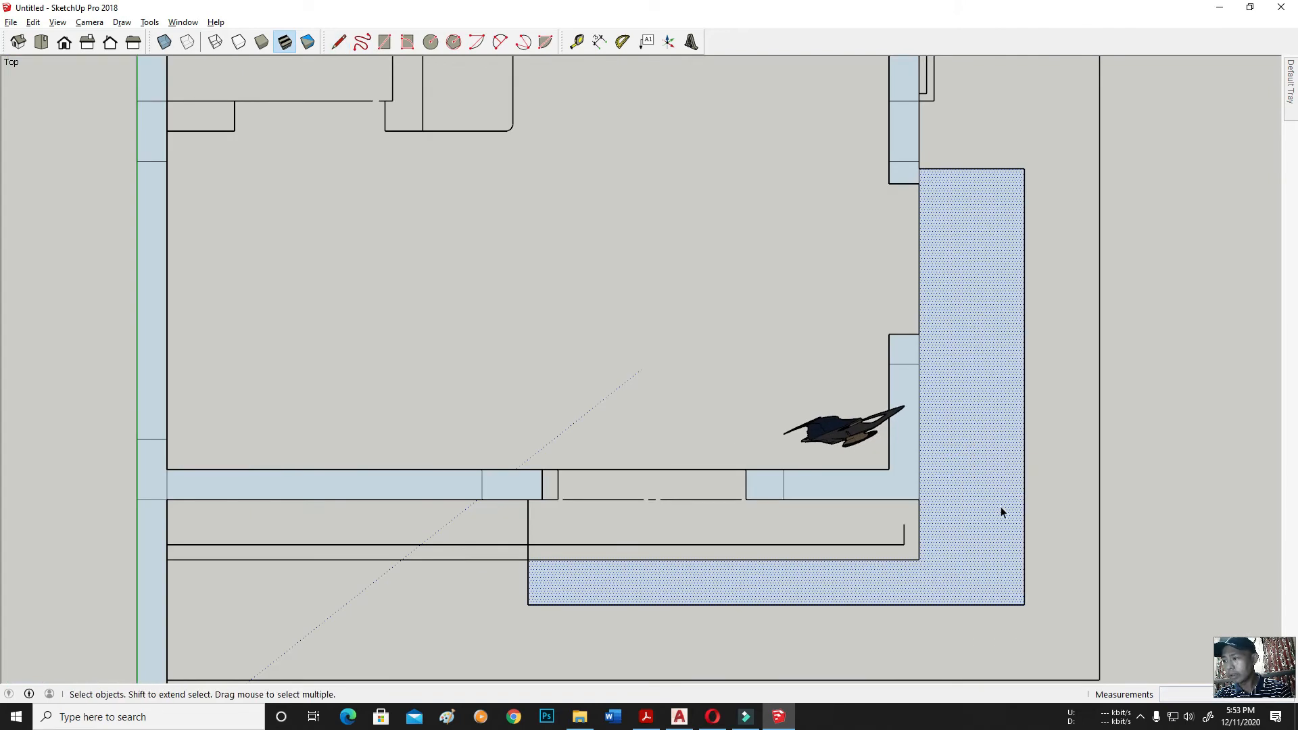
pyautogui.press('Delete')
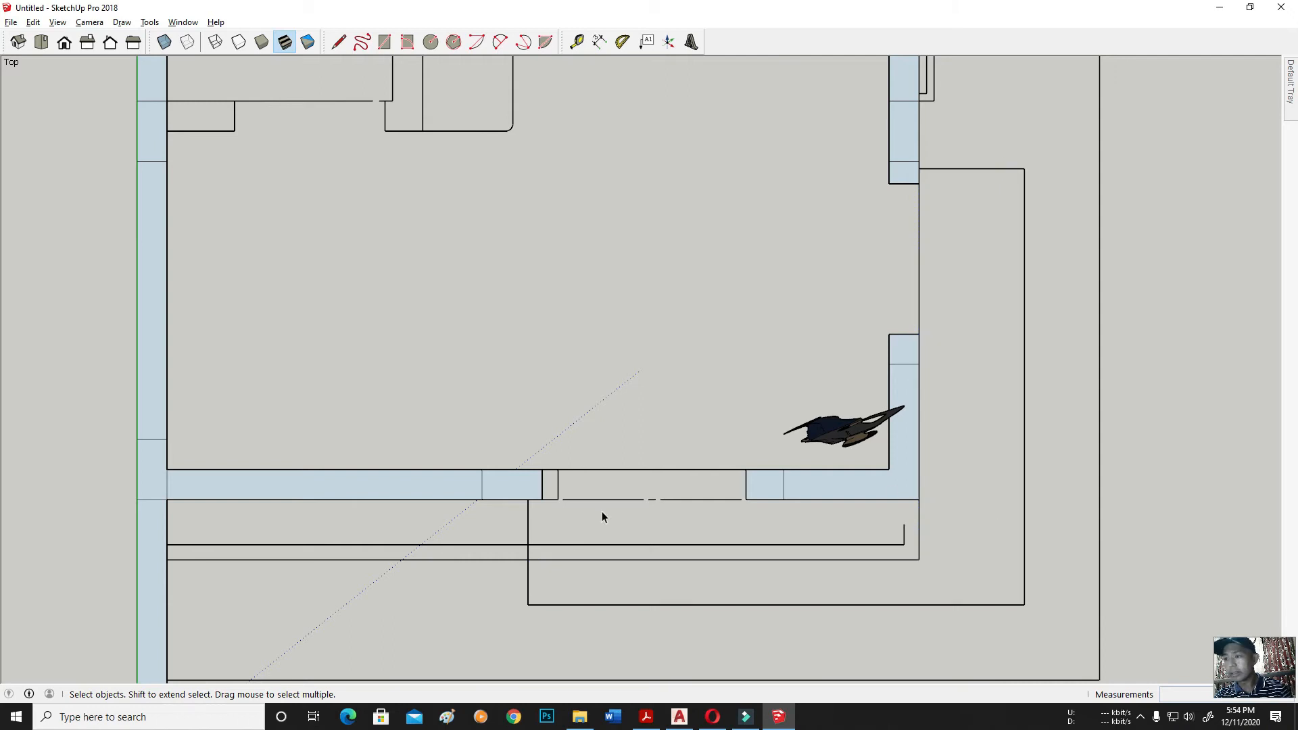
# Step: Draw a line of about 0.10 m along the outer edge of the narrow strip ending the left front wall section to fill it
pyautogui.scroll(2, 599, 510)
pyautogui.press('l')
pyautogui.click(537, 495)
pyautogui.click(514, 495)
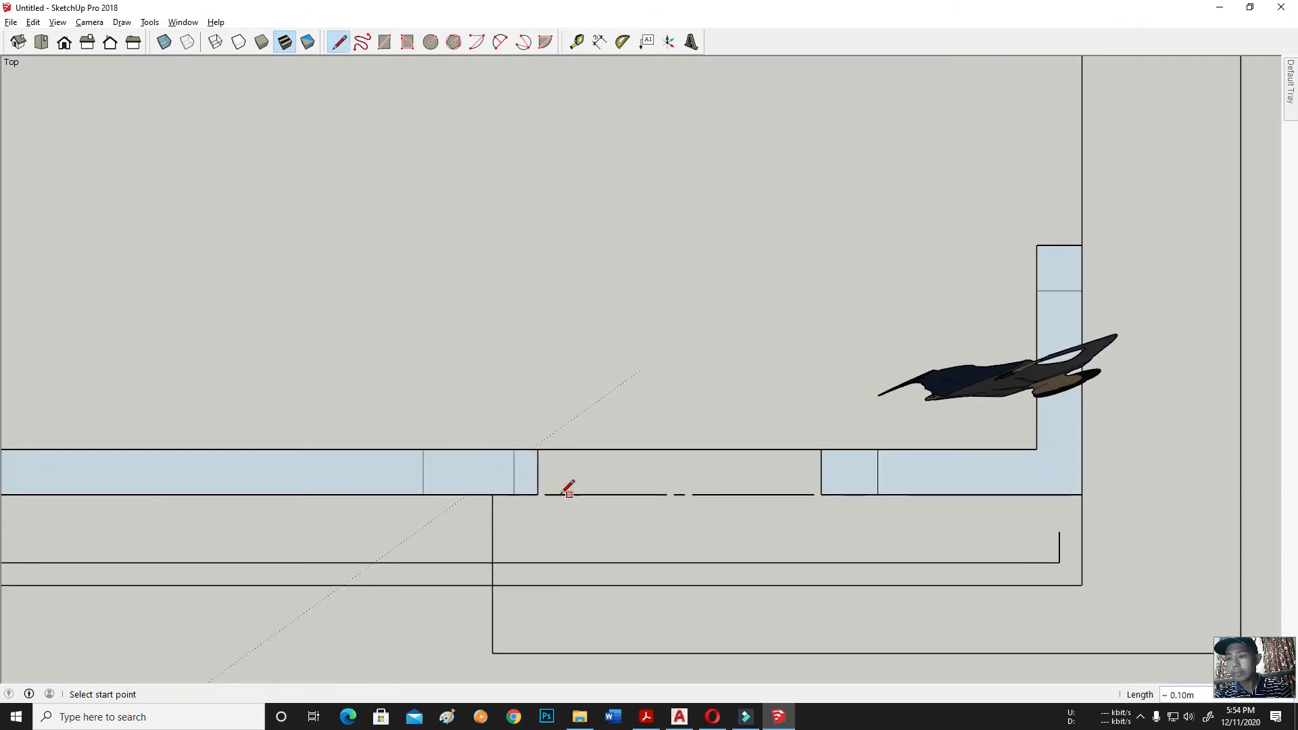
# Step: Draw a line of about 1.25 m across the open outer edge of the front wall opening to fill its face
pyautogui.scroll(2, 573, 507)
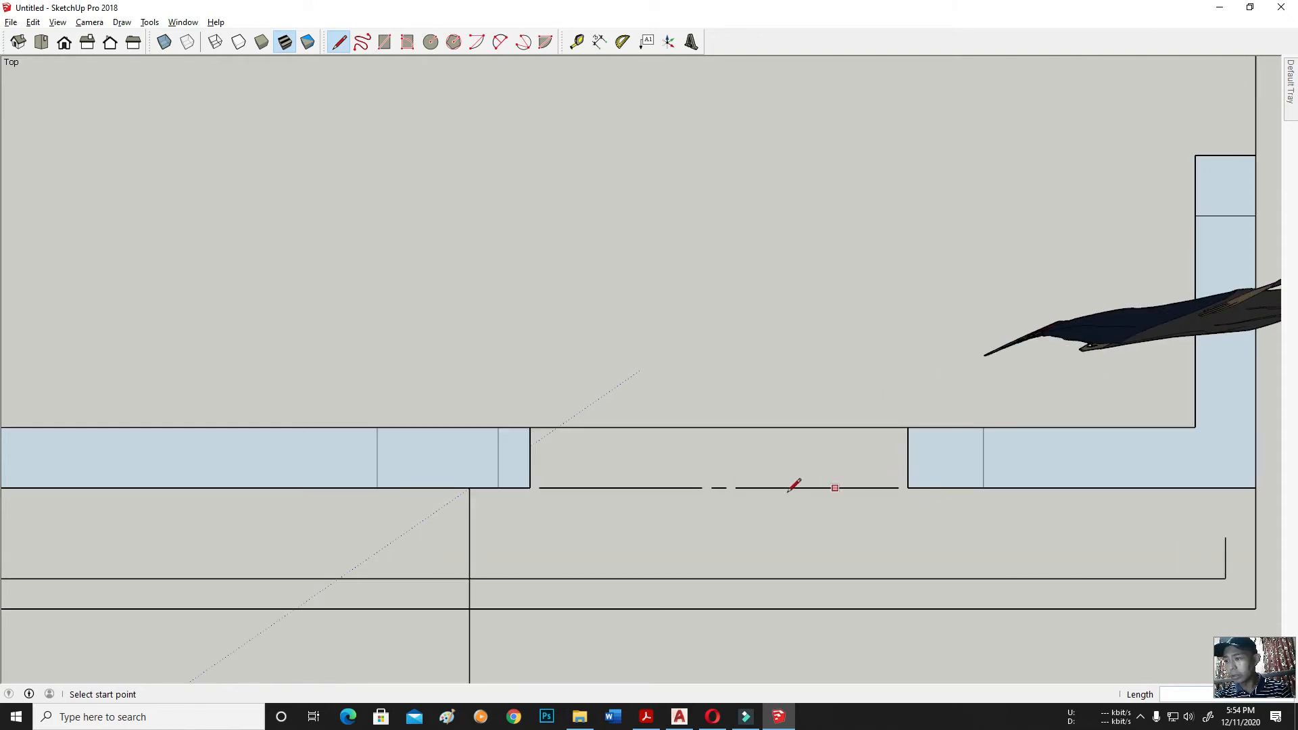
pyautogui.click(530, 488)
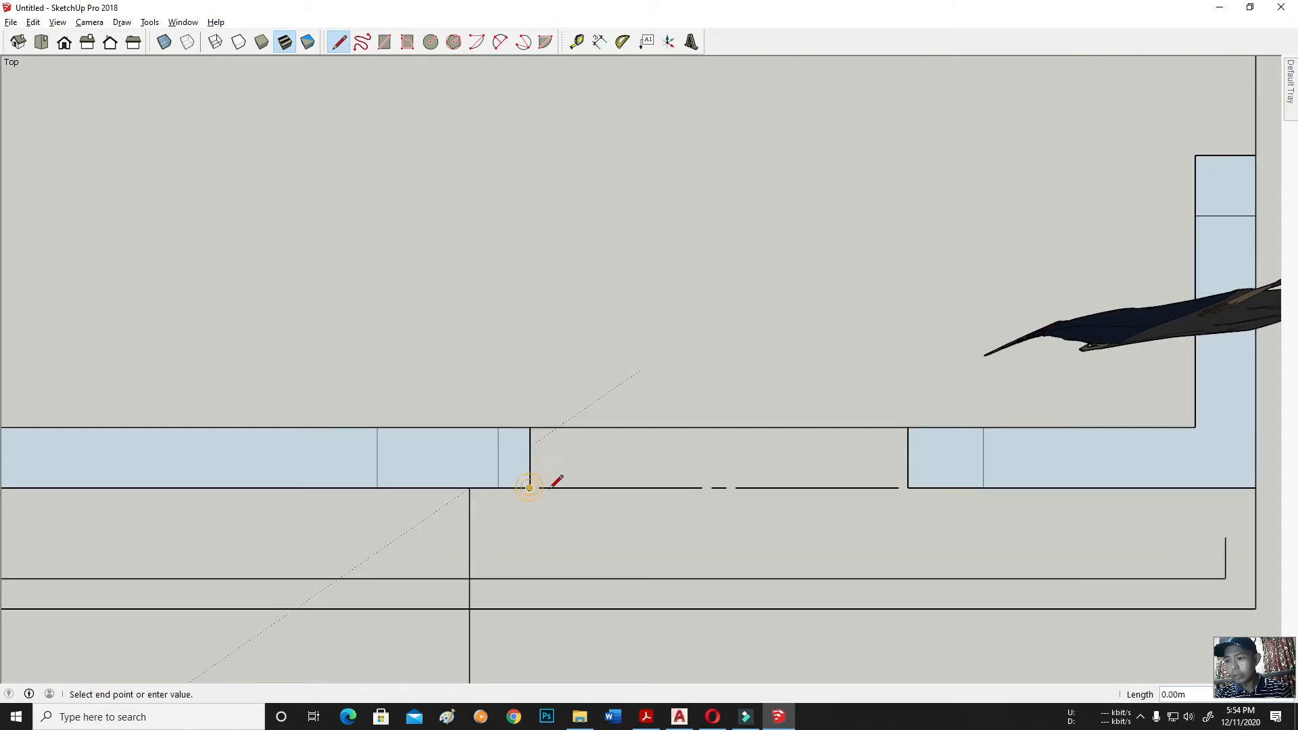
pyautogui.click(908, 487)
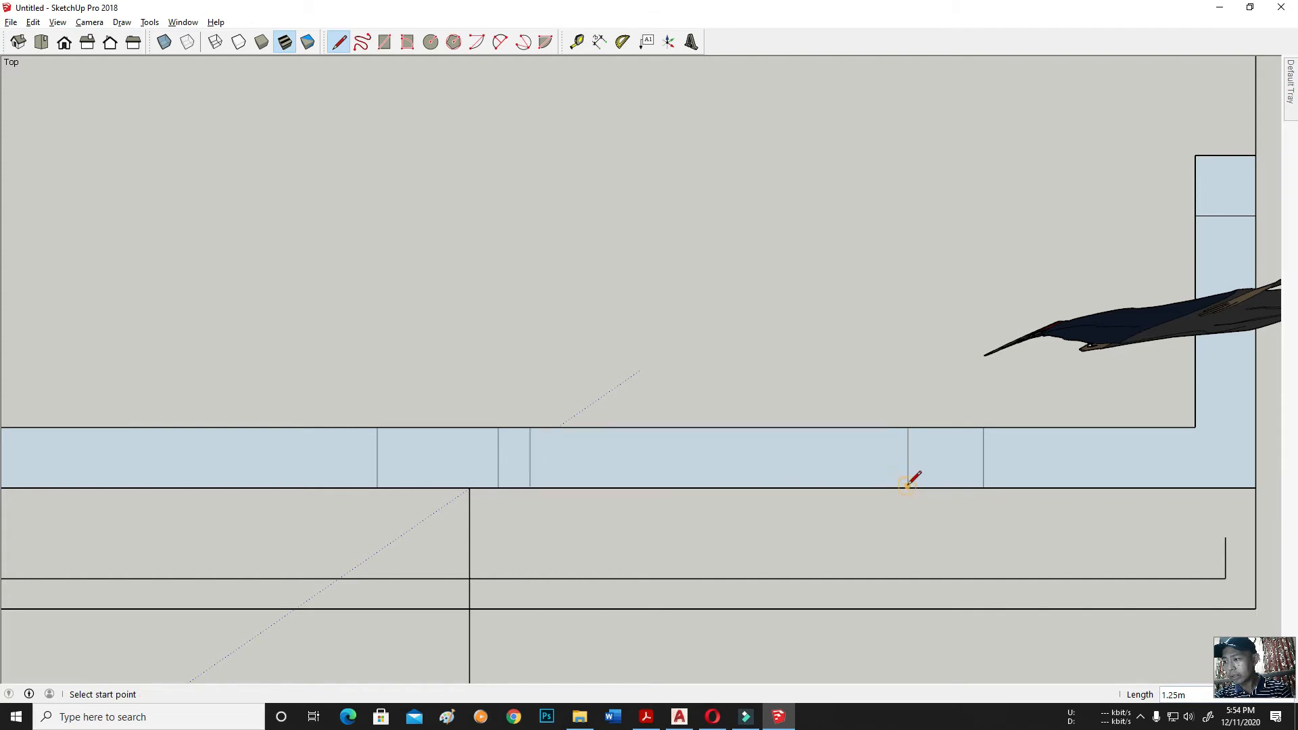
pyautogui.scroll(-5, 541, 476)
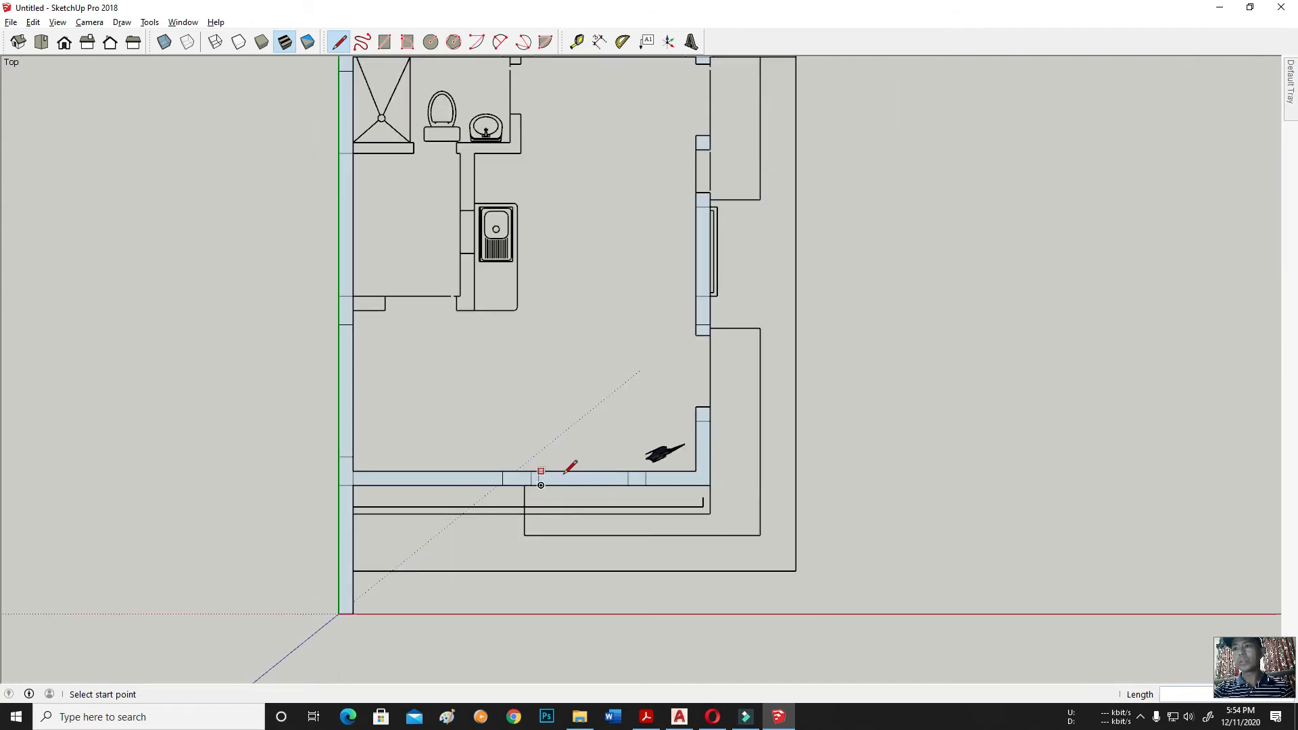
pyautogui.scroll(-2, 560, 432)
pyautogui.scroll(3, 497, 203)
pyautogui.press('space')
pyautogui.scroll(-3, 737, 216)
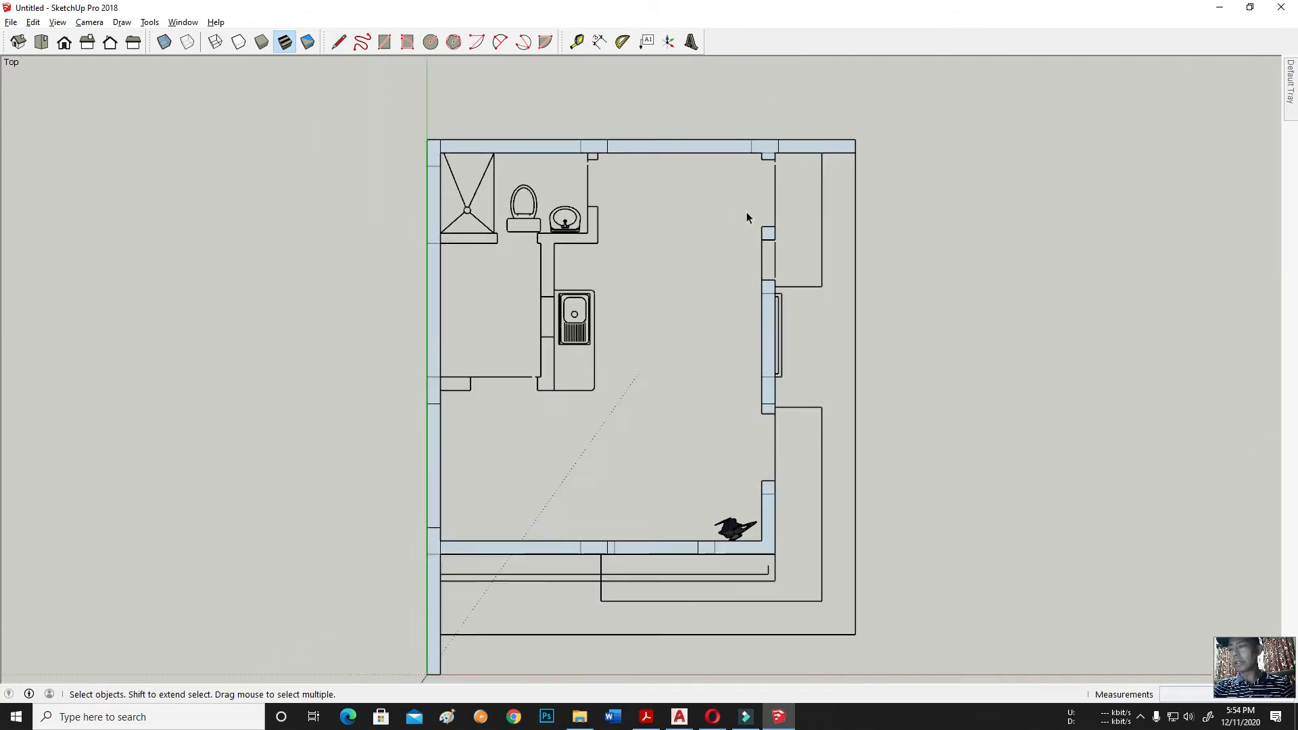
# Step: Reverse the face of the long middle section of the rear wall
pyautogui.scroll(1, 682, 274)
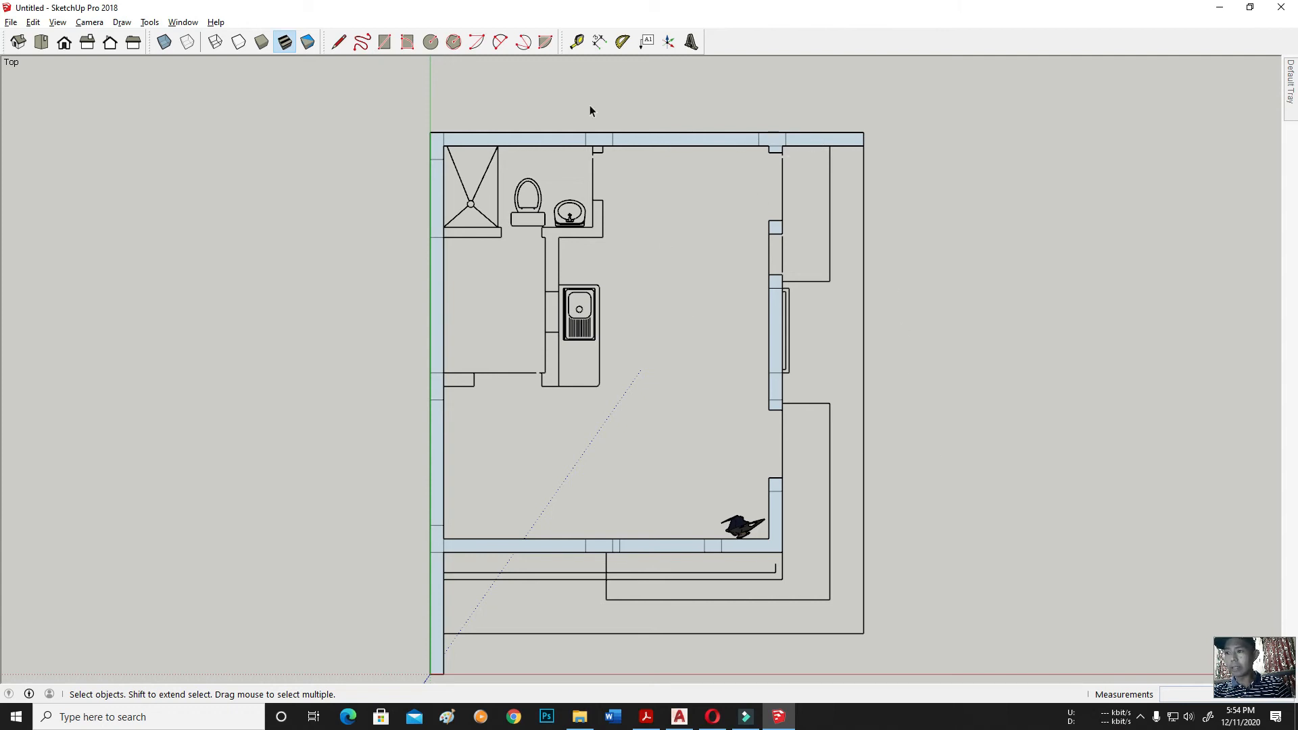
pyautogui.scroll(3, 673, 179)
pyautogui.scroll(-2, 690, 156)
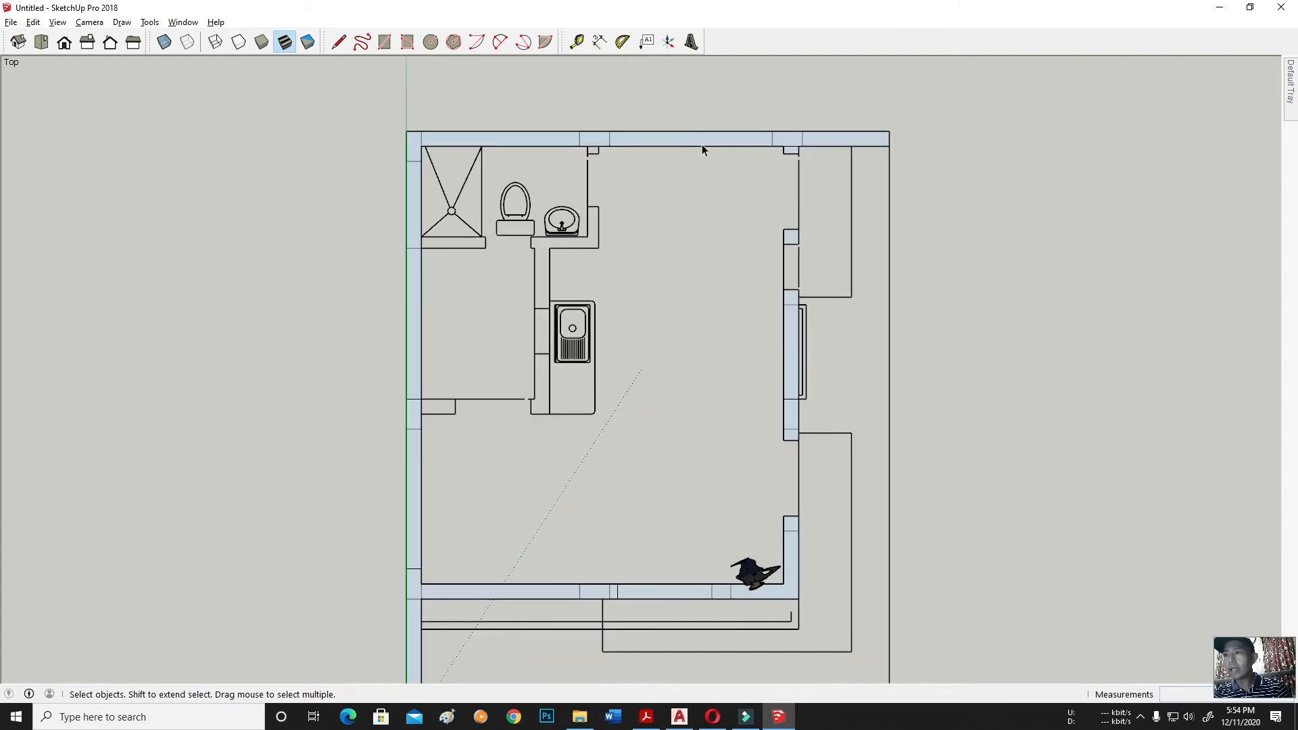
pyautogui.click(702, 139)
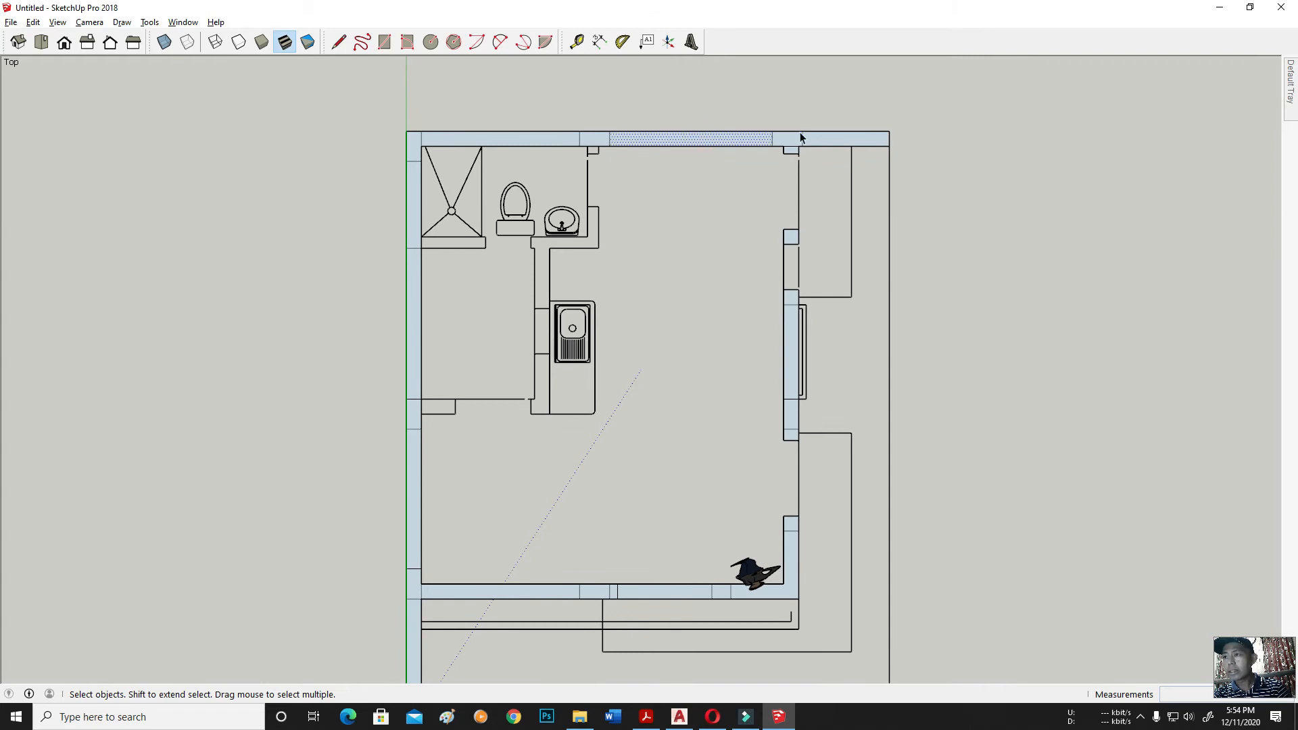
pyautogui.scroll(2, 801, 132)
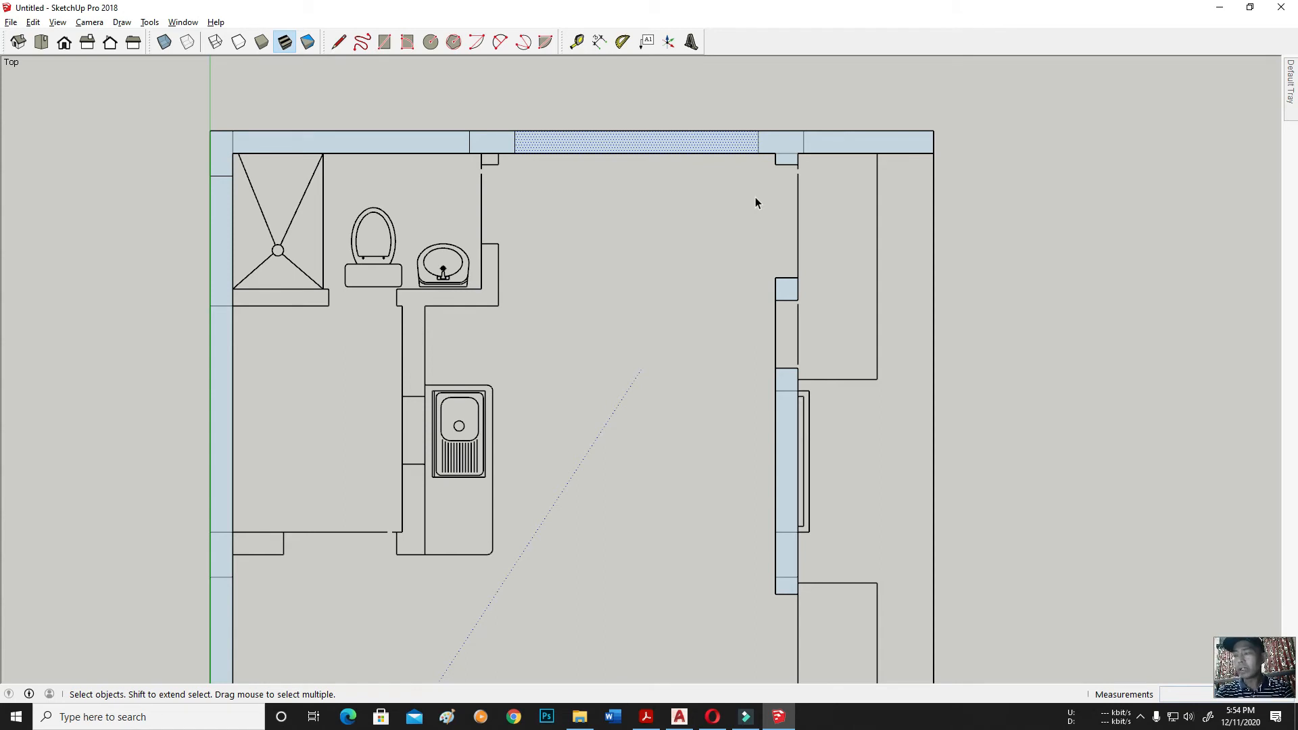
pyautogui.rightClick(699, 141)
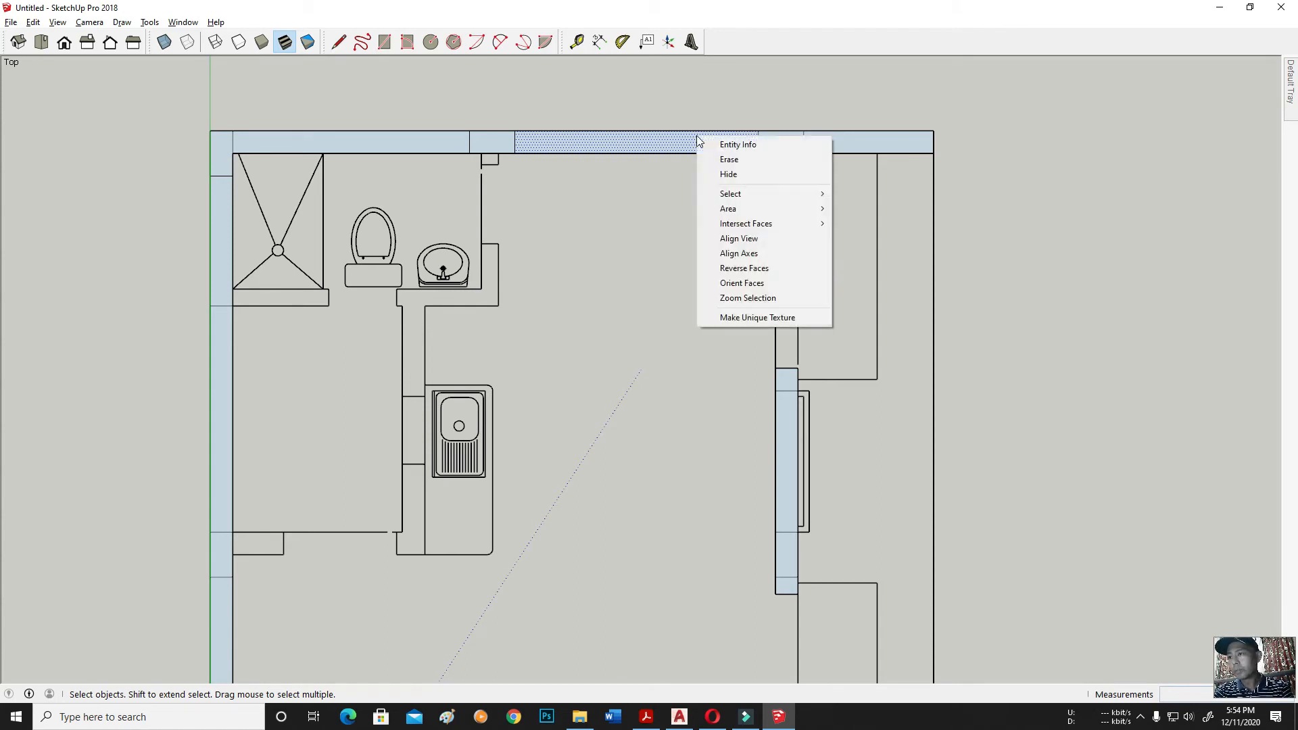
pyautogui.rightClick(657, 141)
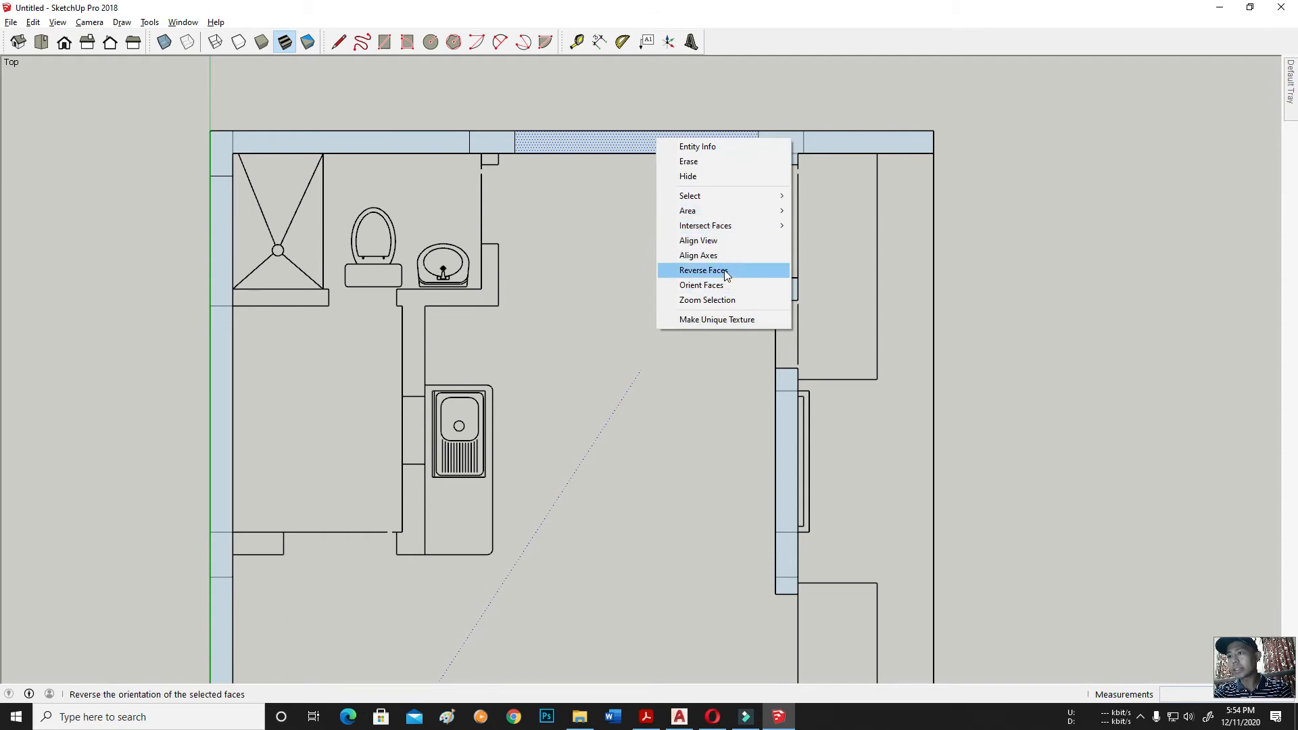
pyautogui.click(703, 270)
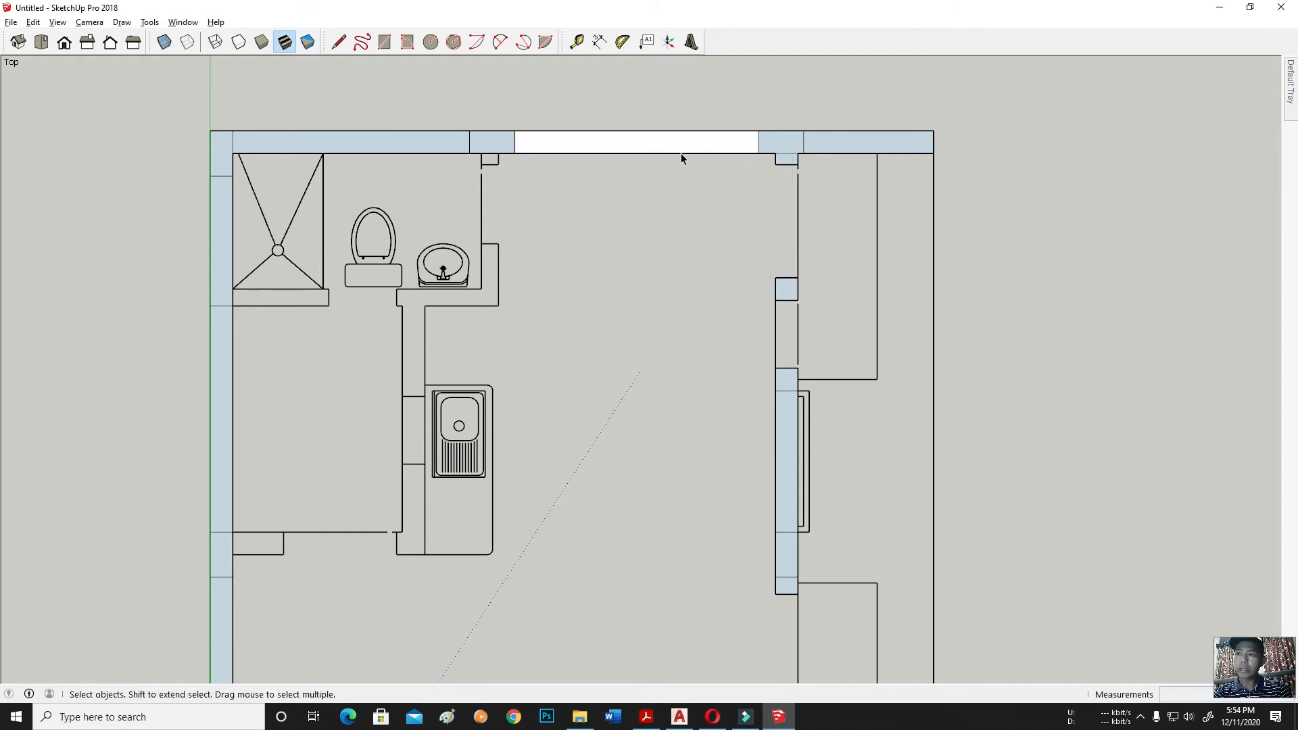
# Step: Select all the remaining outer wall faces along the rear, left, front and right sides and reverse them together
pyautogui.click(859, 143)
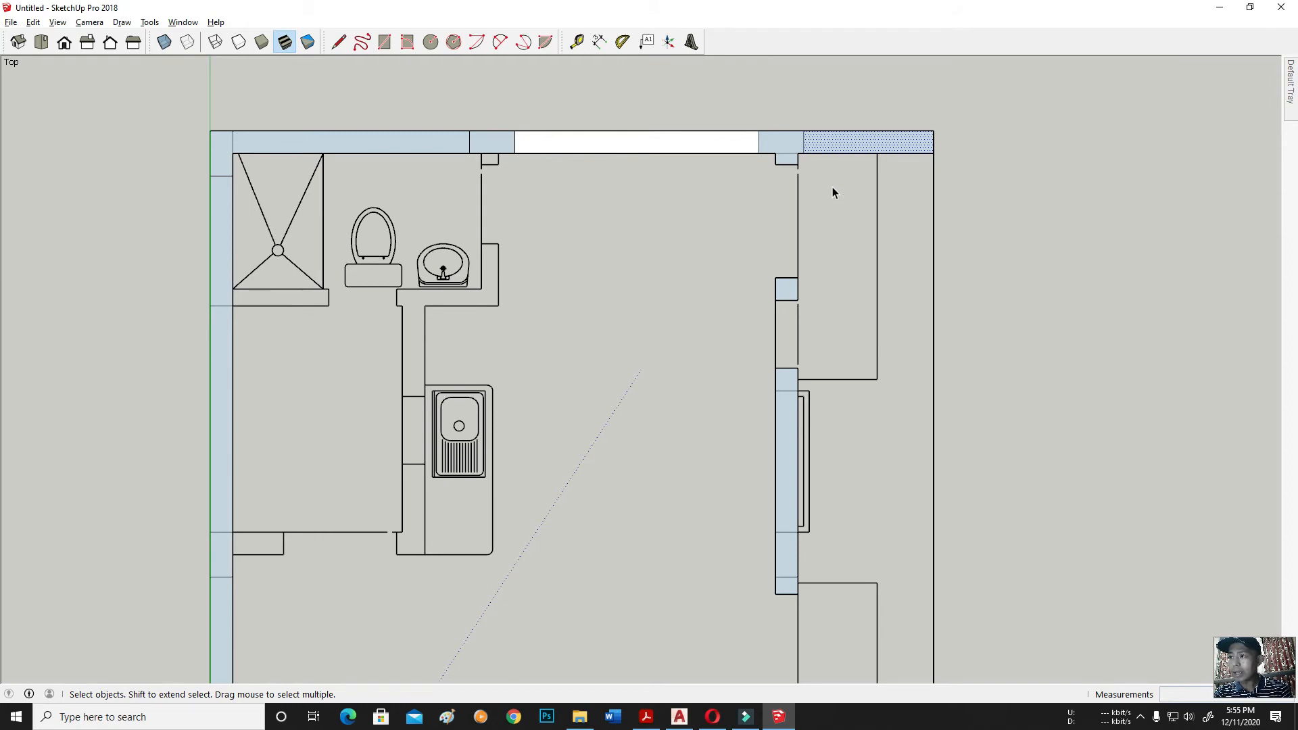
pyautogui.keyDown('shift'); pyautogui.click(786, 141); pyautogui.keyUp('shift')
pyautogui.keyDown('shift'); pyautogui.click(483, 143); pyautogui.keyUp('shift')
pyautogui.keyDown('shift'); pyautogui.click(400, 142); pyautogui.keyUp('shift')
pyautogui.keyDown('shift'); pyautogui.click(221, 150); pyautogui.keyUp('shift')
pyautogui.keyDown('shift'); pyautogui.click(222, 200); pyautogui.keyUp('shift')
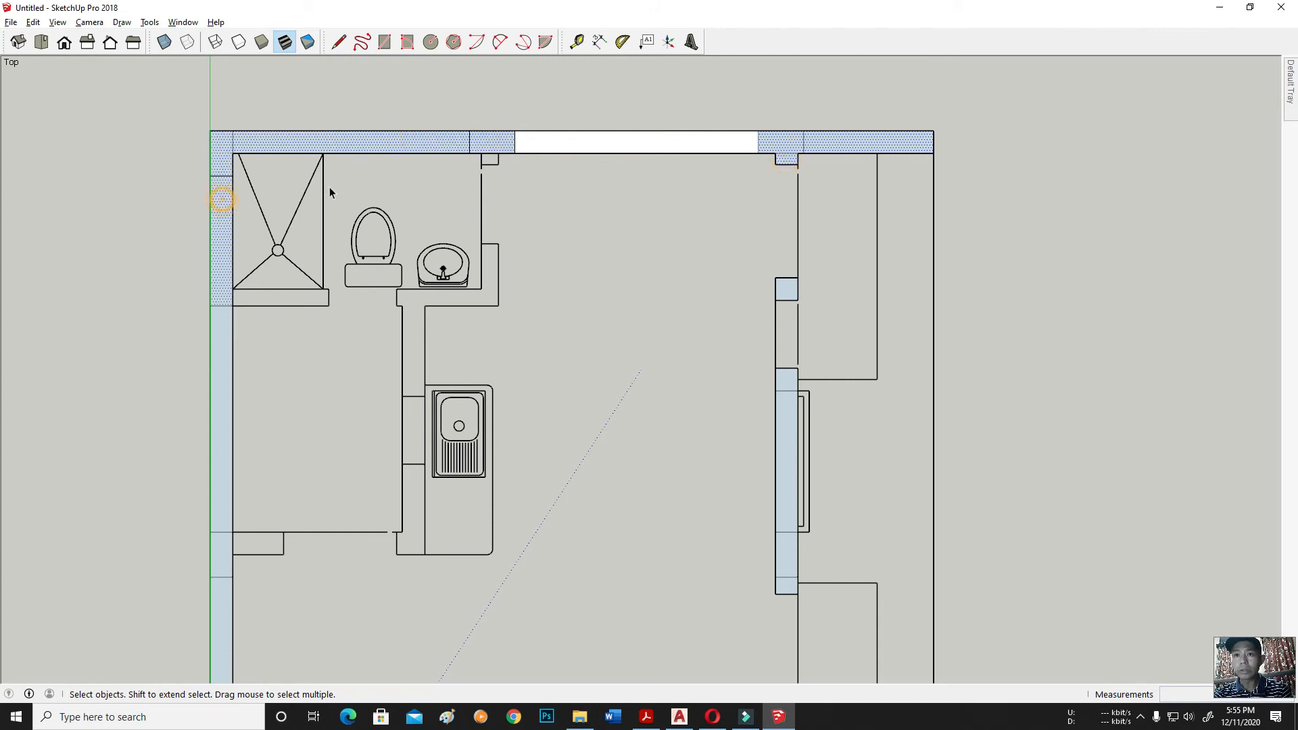
pyautogui.scroll(-5, 330, 193)
pyautogui.scroll(3, 419, 223)
pyautogui.keyDown('shift'); pyautogui.click(426, 210); pyautogui.keyUp('shift')
pyautogui.keyDown('shift'); pyautogui.click(427, 303); pyautogui.keyUp('shift')
pyautogui.keyDown('shift'); pyautogui.click(425, 344); pyautogui.keyUp('shift')
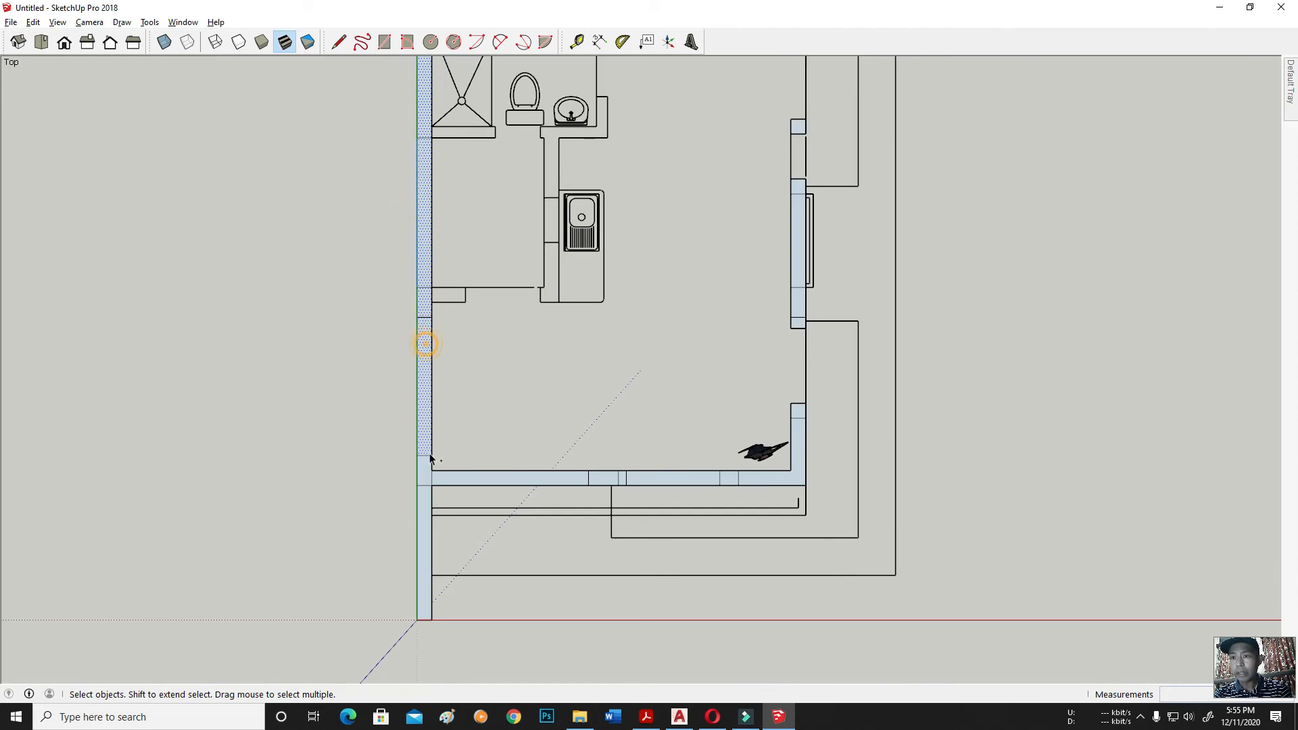
pyautogui.keyDown('shift'); pyautogui.click(425, 498); pyautogui.keyUp('shift')
pyautogui.keyDown('shift'); pyautogui.click(579, 478); pyautogui.keyUp('shift')
pyautogui.keyDown('shift'); pyautogui.click(645, 478); pyautogui.keyUp('shift')
pyautogui.scroll(3, 638, 480)
pyautogui.keyDown('shift'); pyautogui.click(610, 477); pyautogui.keyUp('shift')
pyautogui.keyDown('shift'); pyautogui.click(798, 479); pyautogui.keyUp('shift')
pyautogui.keyDown('shift'); pyautogui.click(906, 414); pyautogui.keyUp('shift')
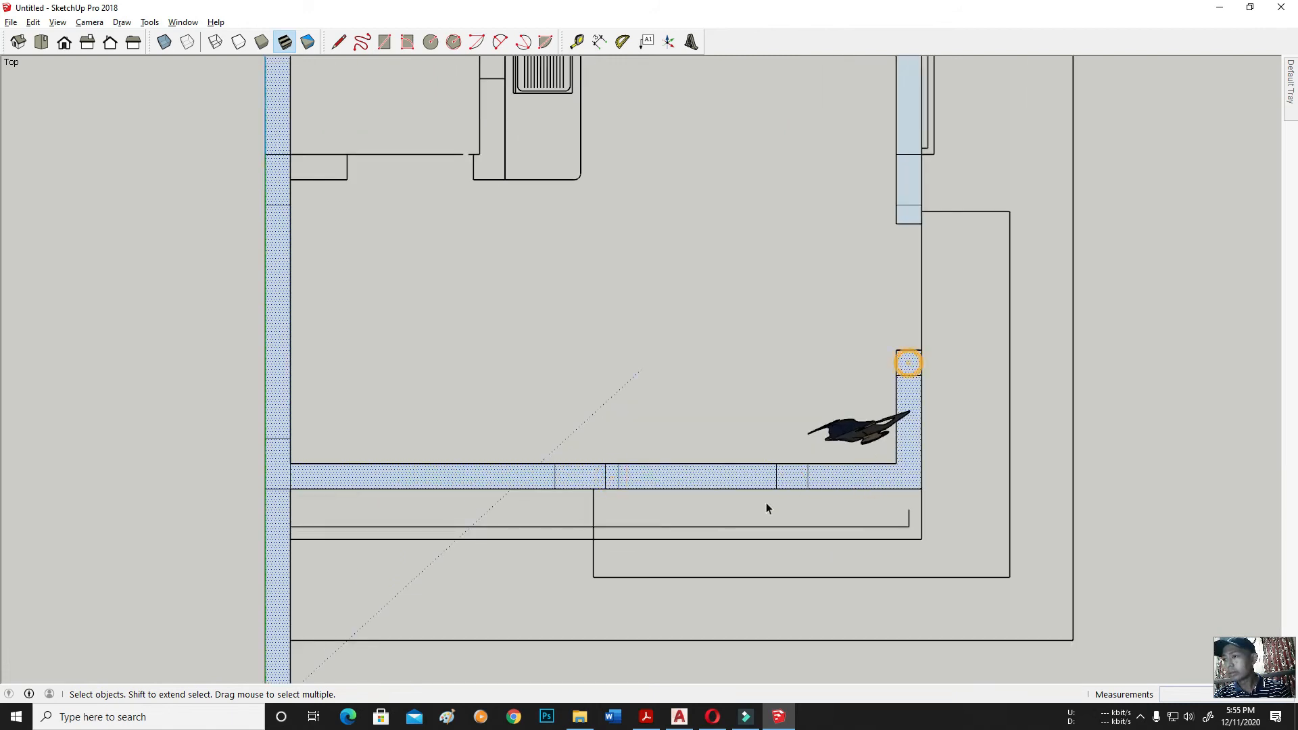
pyautogui.scroll(-2, 766, 502)
pyautogui.keyDown('shift'); pyautogui.click(858, 300); pyautogui.keyUp('shift')
pyautogui.keyDown('shift'); pyautogui.click(857, 162); pyautogui.keyUp('shift')
pyautogui.keyDown('shift'); pyautogui.click(857, 96); pyautogui.keyUp('shift')
pyautogui.keyDown('shift'); pyautogui.click(854, 201); pyautogui.keyUp('shift')
pyautogui.scroll(-2, 825, 237)
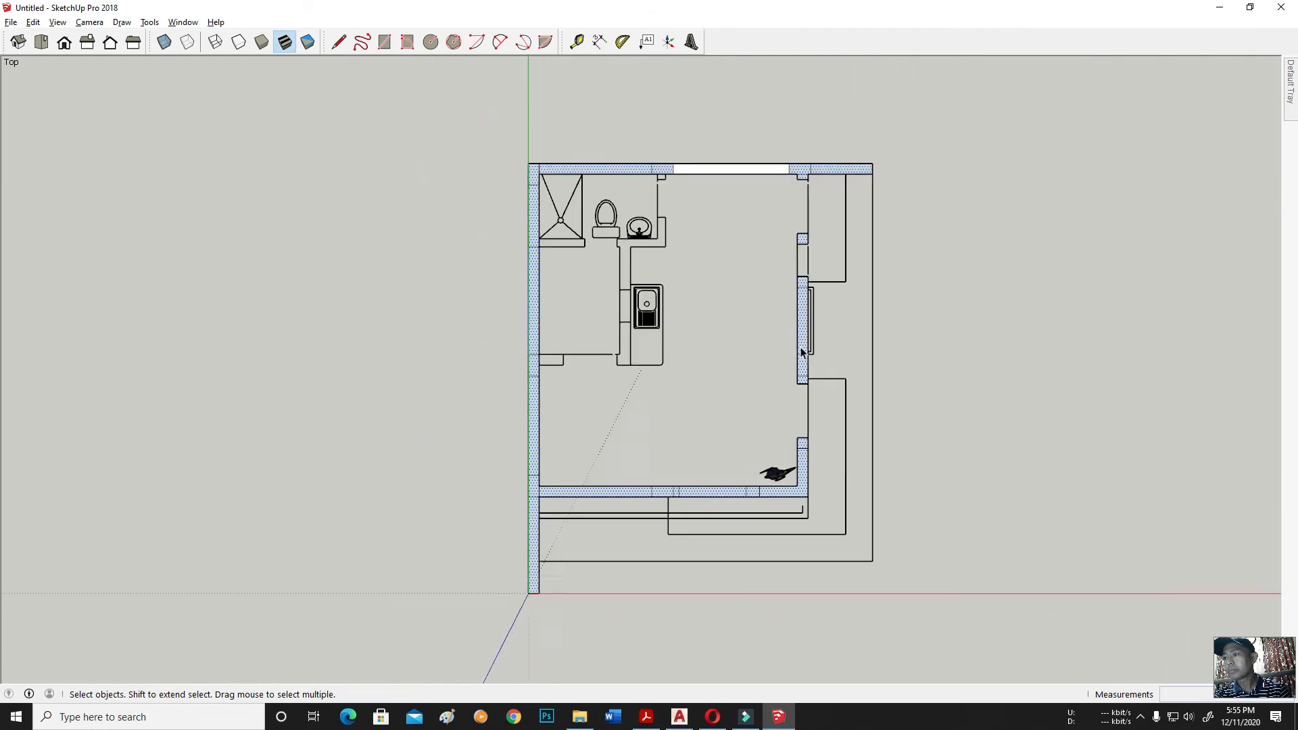
pyautogui.scroll(2, 795, 269)
pyautogui.rightClick(835, 102)
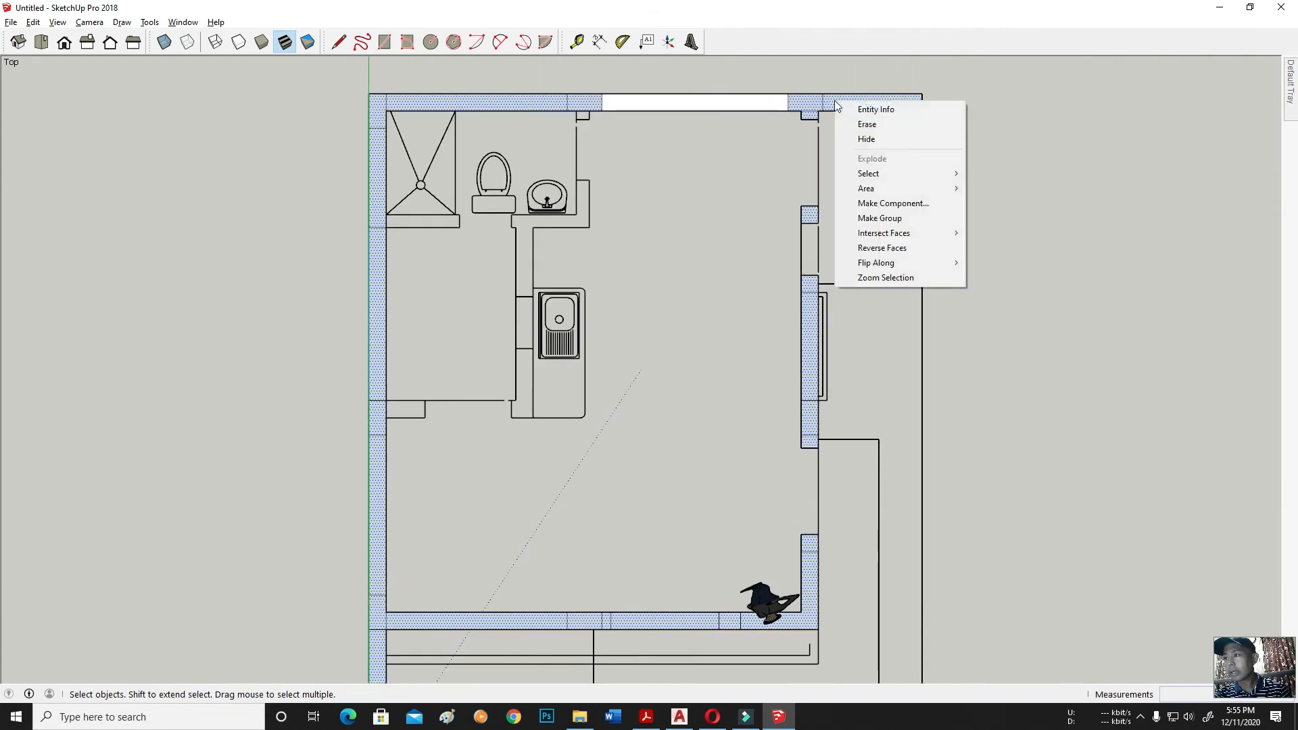
pyautogui.click(900, 248)
pyautogui.scroll(-2, 688, 232)
pyautogui.click(1021, 298)
# Step: Examine the reversed wall faces around the whole plan in a perspective view
pyautogui.moveTo(968, 494); pyautogui.dragTo(798, 392, button='middle')
pyautogui.scroll(3, 789, 385)
pyautogui.scroll(2, 583, 301)
pyautogui.moveTo(583, 302); pyautogui.dragTo(560, 353, button='middle')
pyautogui.scroll(3, 649, 481)
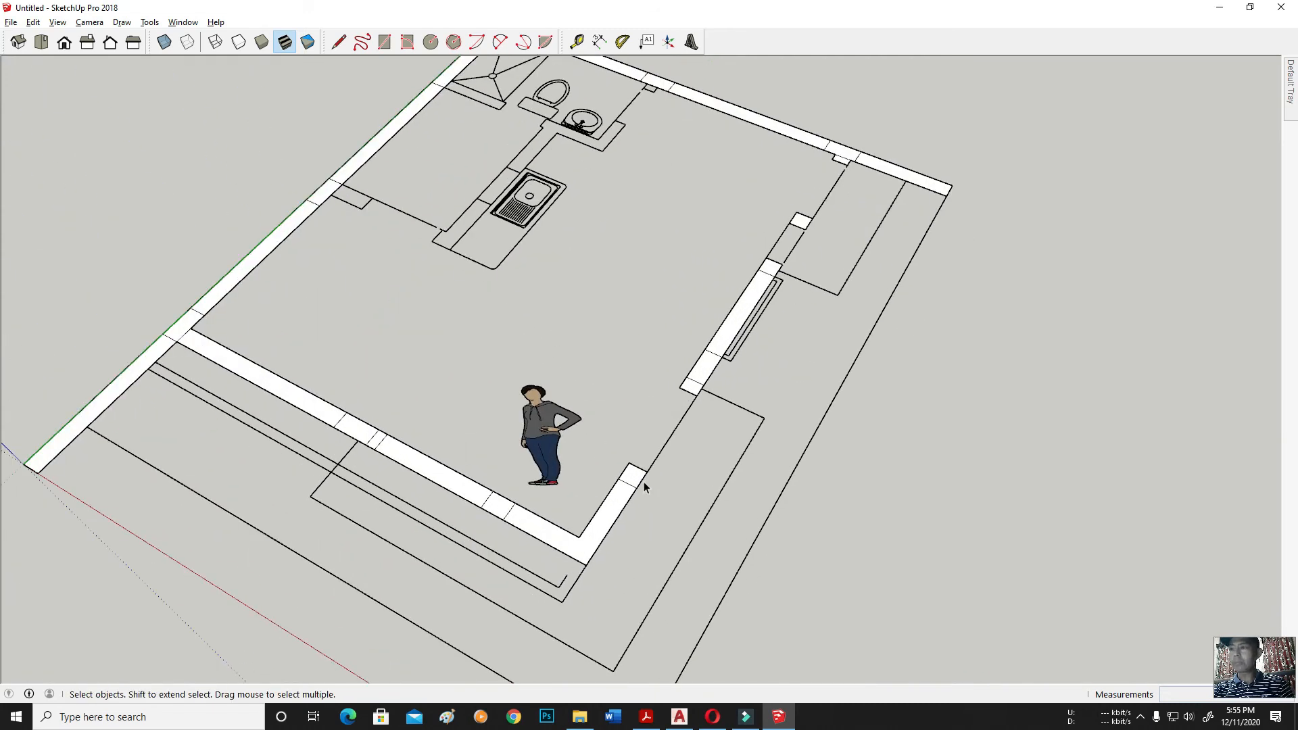
pyautogui.scroll(-5, 646, 481)
pyautogui.scroll(5, 751, 318)
pyautogui.scroll(-2, 748, 314)
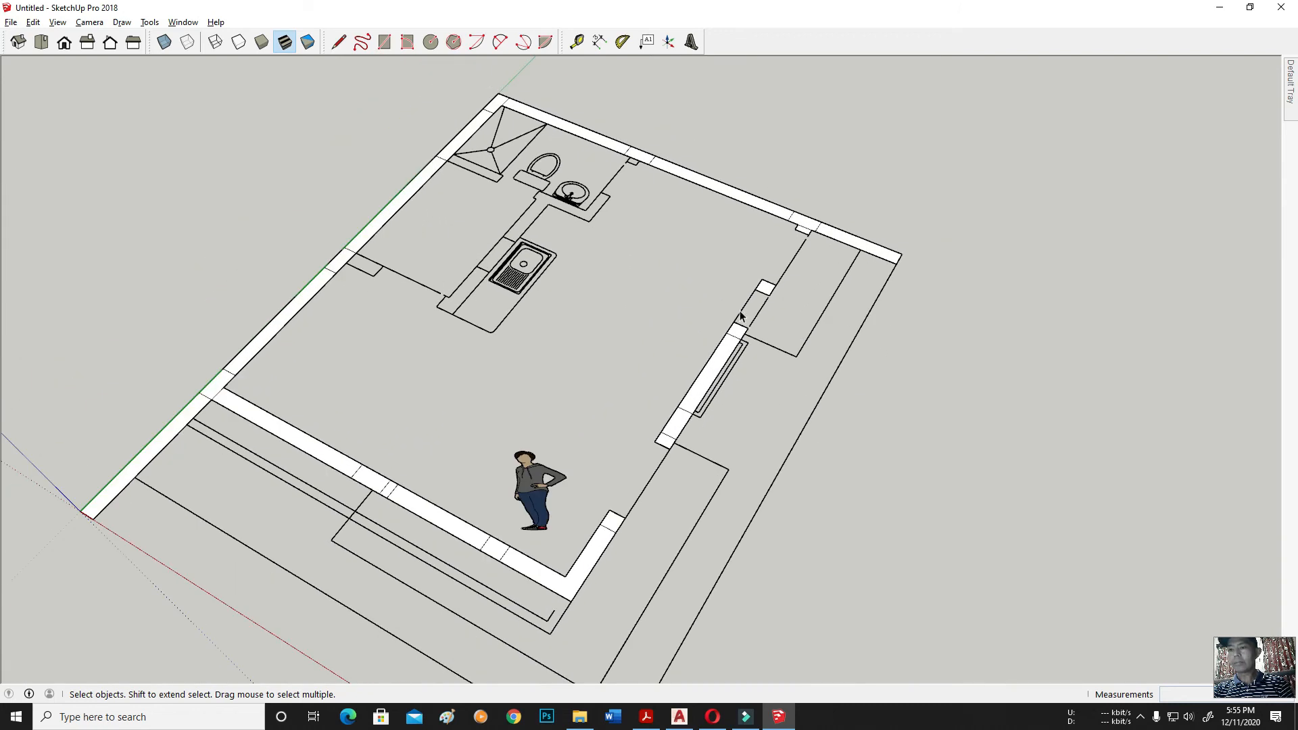
pyautogui.scroll(-2, 626, 346)
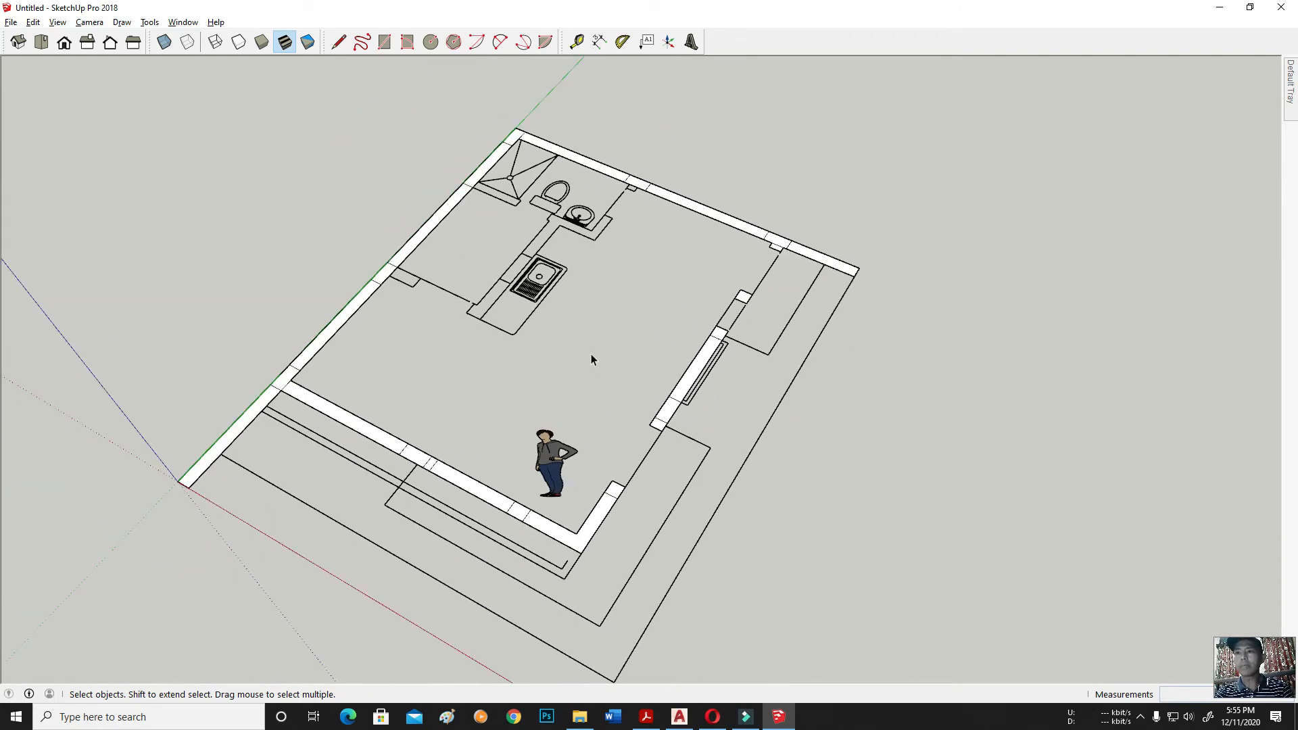
pyautogui.moveTo(764, 409); pyautogui.dragTo(789, 353, button='middle')
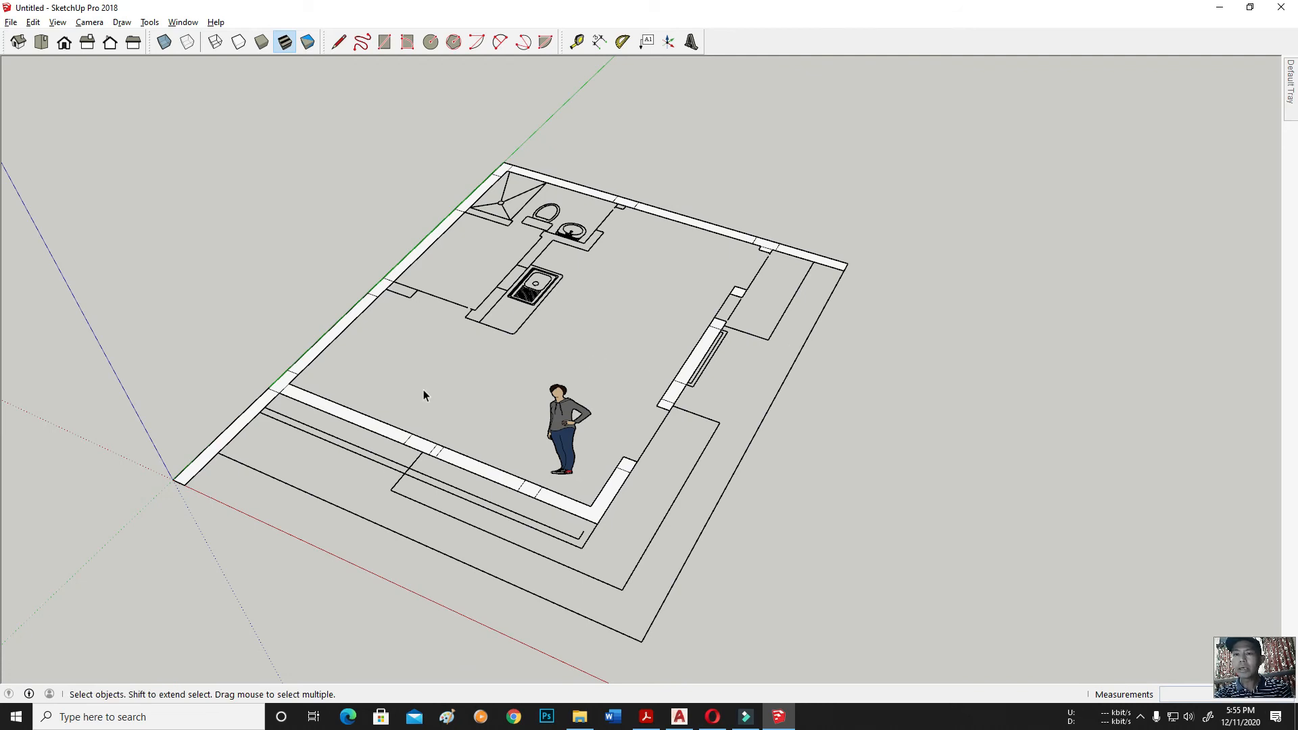
pyautogui.scroll(2, 432, 392)
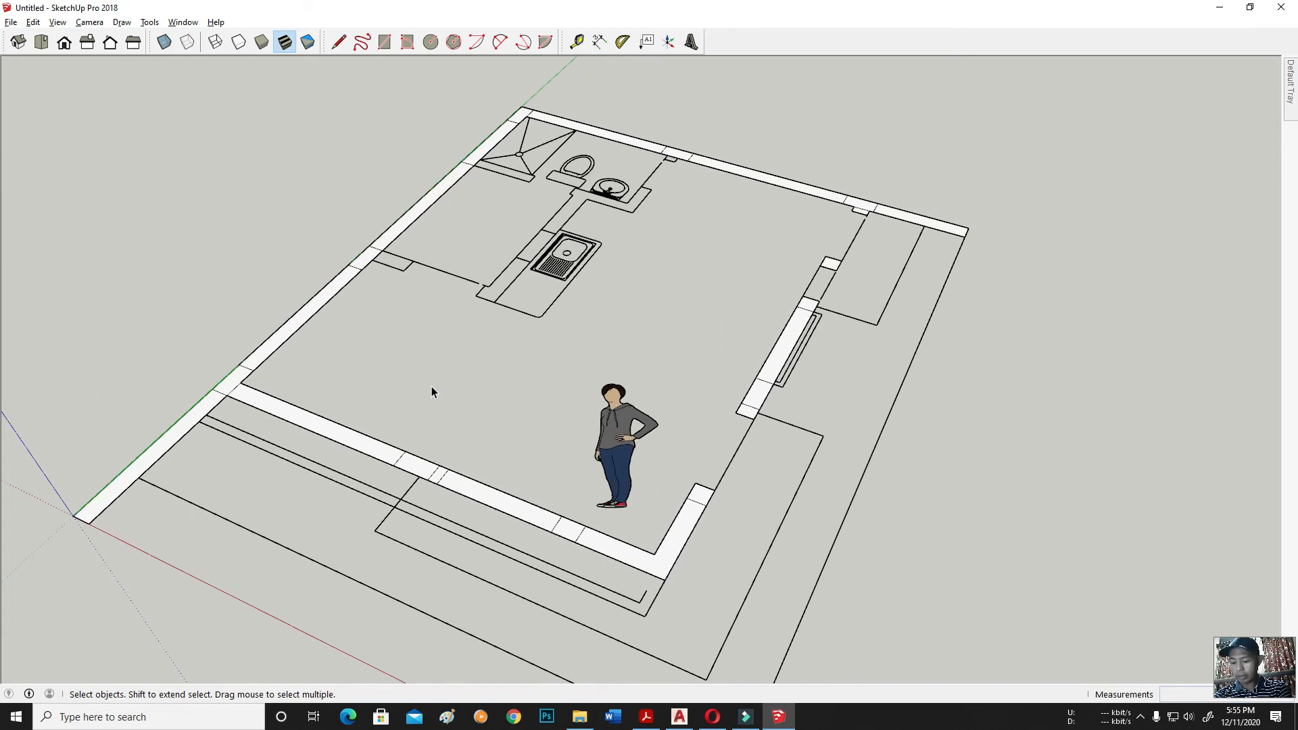
# Step: Push/Pull the long left wall section just behind the front corner up to a height of 3 m
pyautogui.press('p')
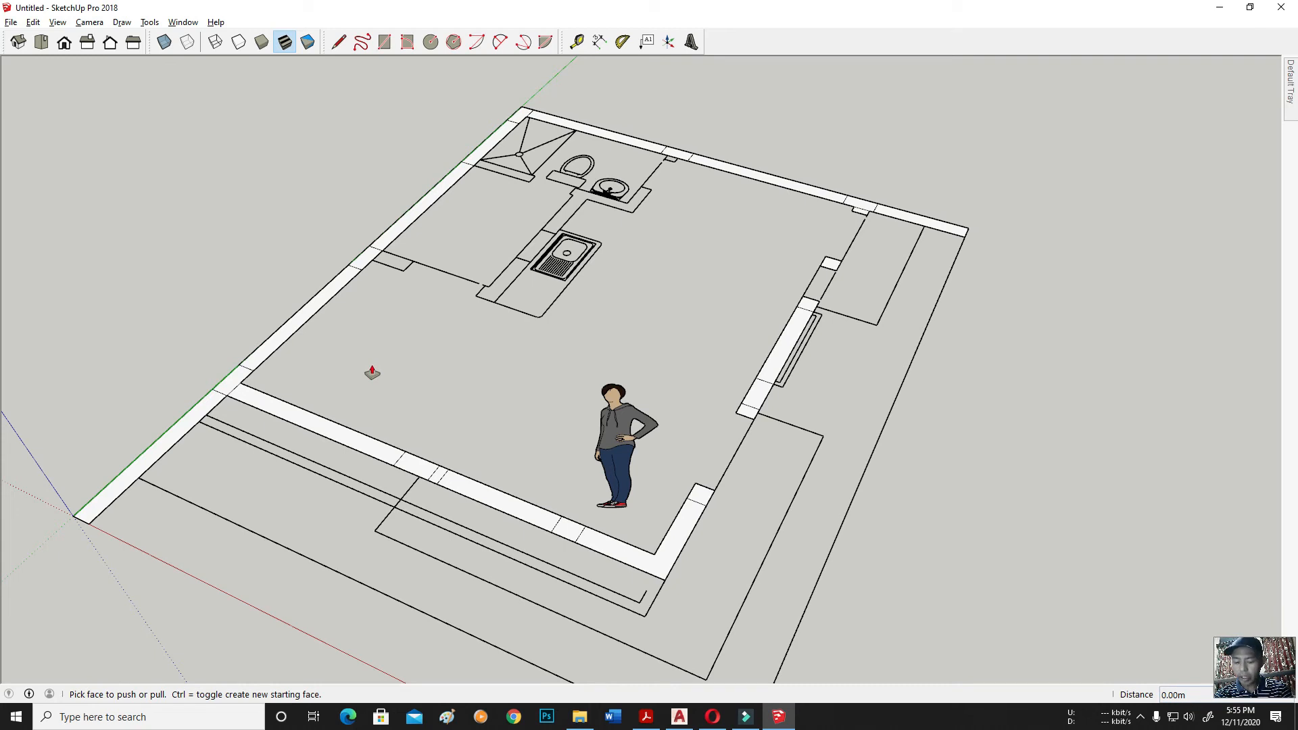
pyautogui.press('space')
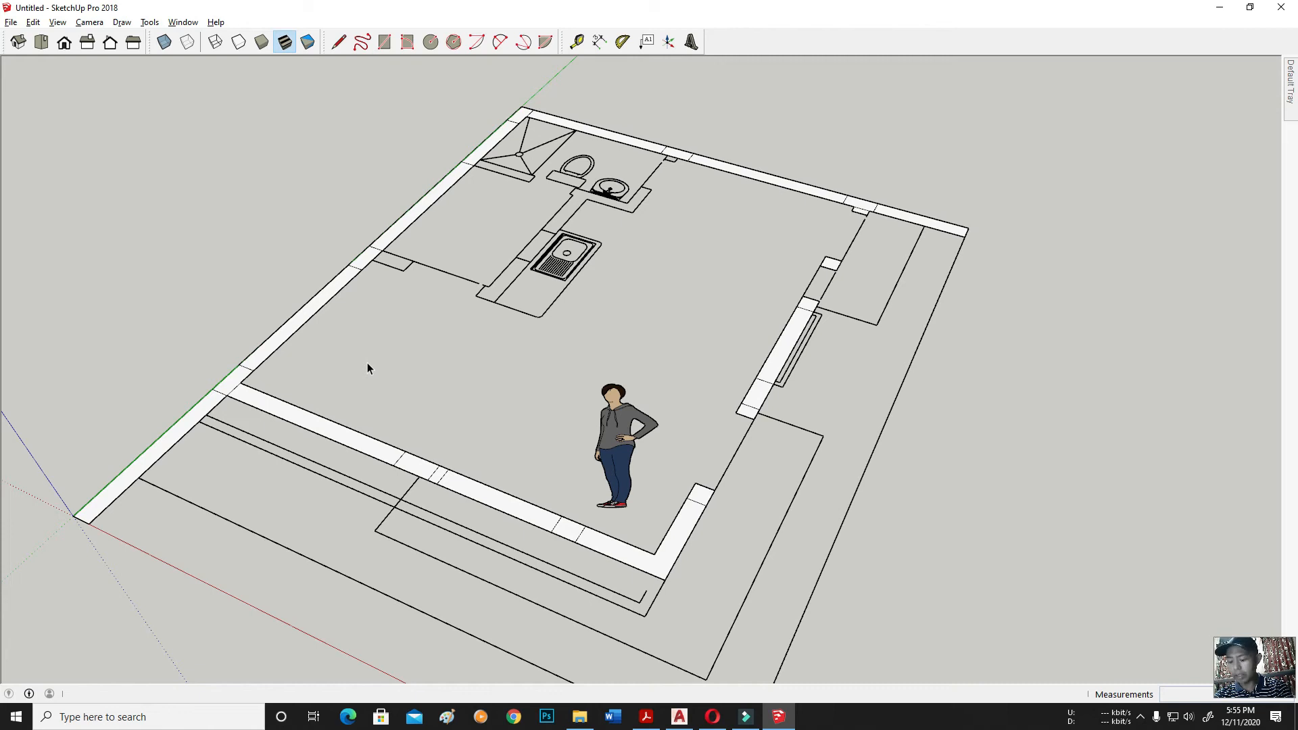
pyautogui.press('p')
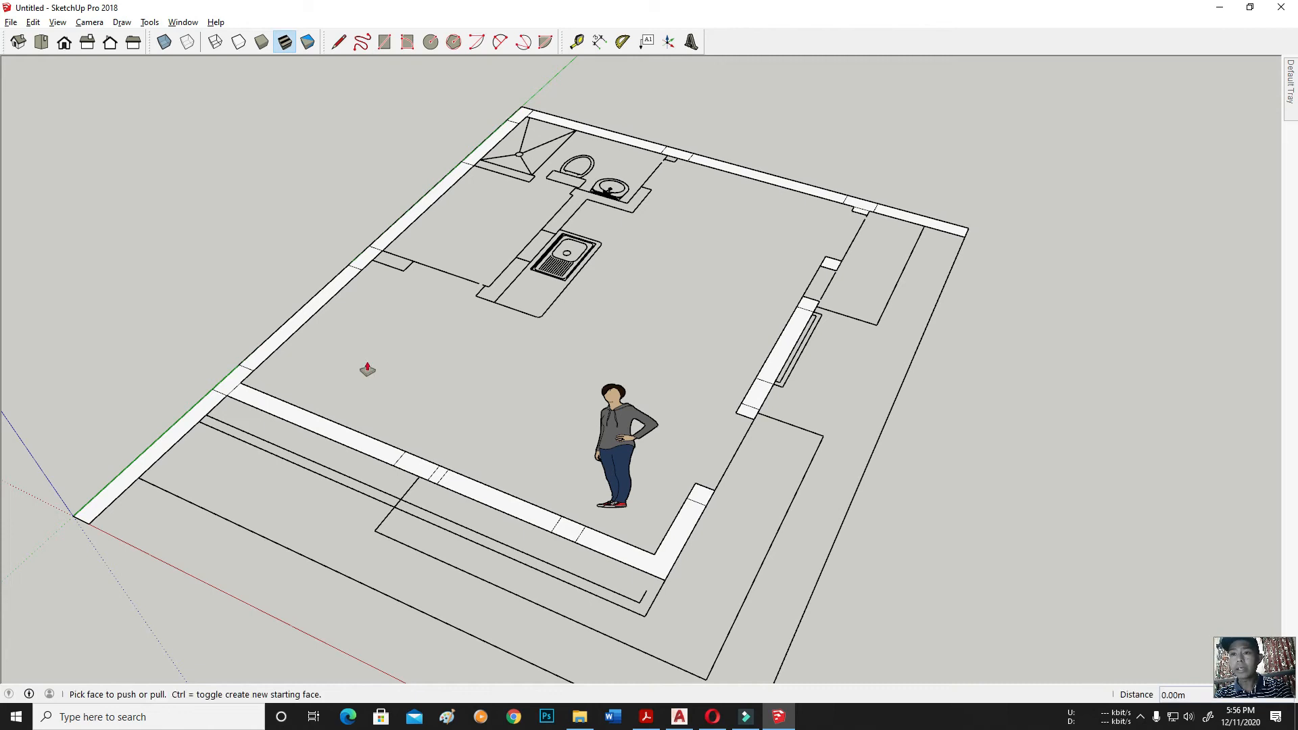
pyautogui.click(276, 344)
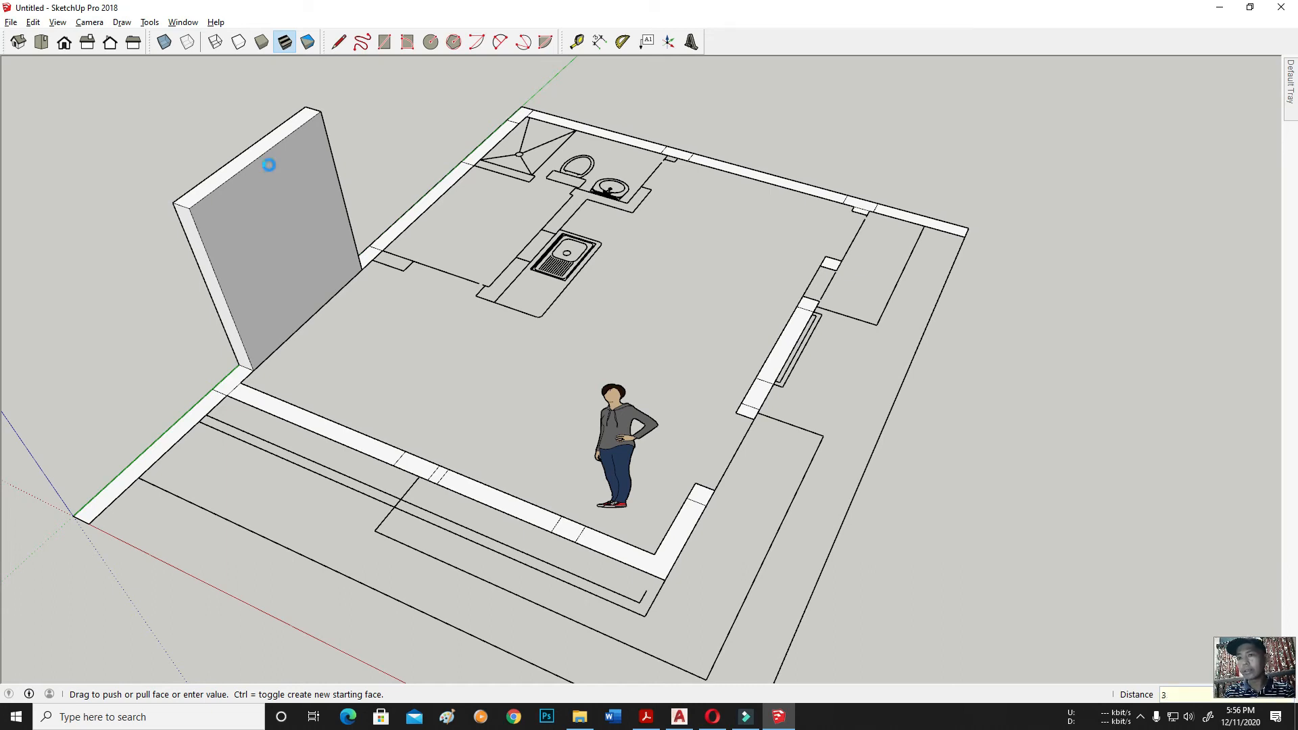
pyautogui.press('Return')
pyautogui.scroll(-2, 500, 373)
pyautogui.moveTo(503, 374); pyautogui.dragTo(433, 358, button='middle')
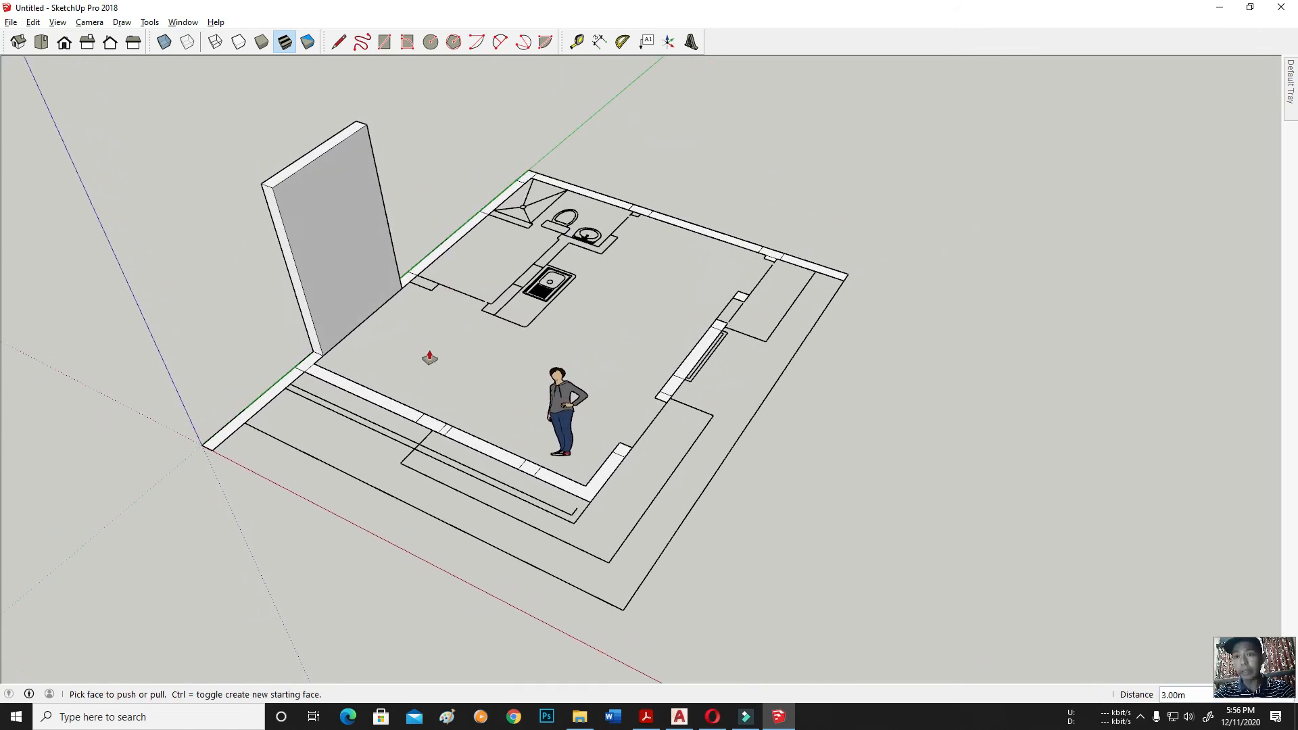
# Step: Measure the raised left wall section's height from its base edge to its top edge
pyautogui.press('t')
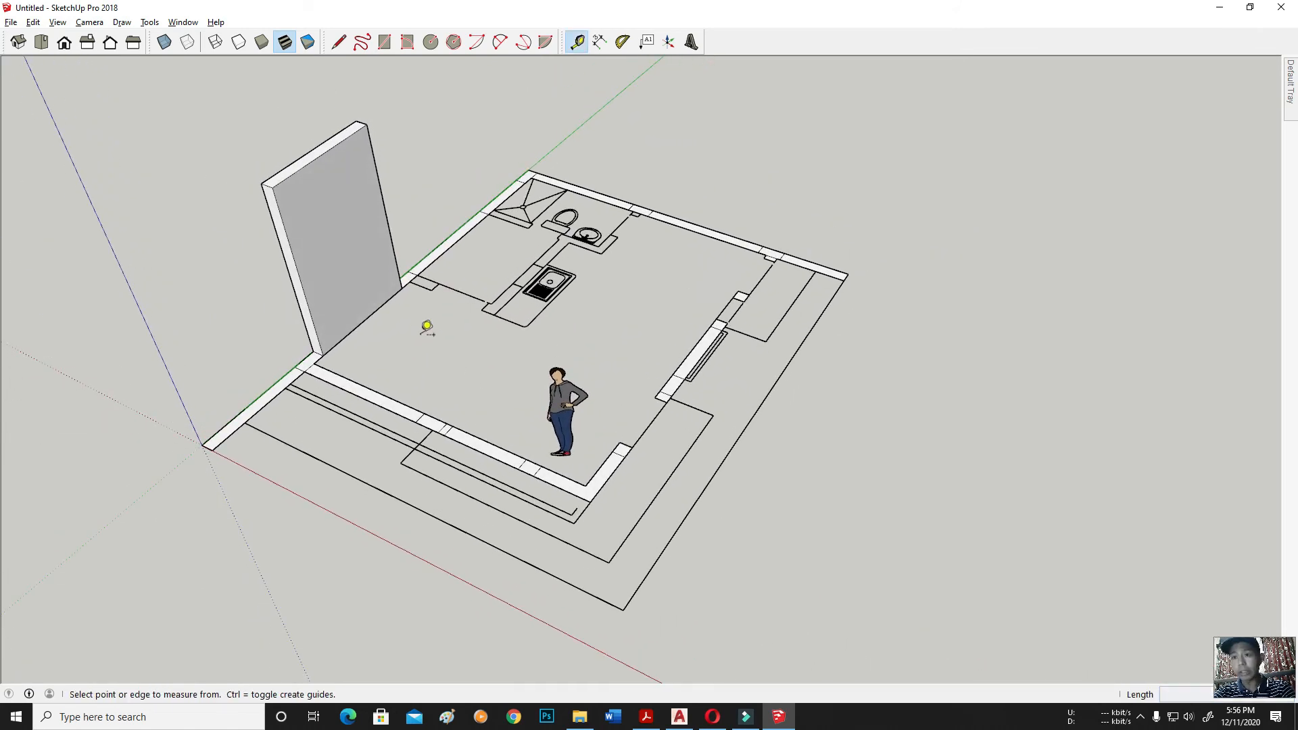
pyautogui.click(366, 318)
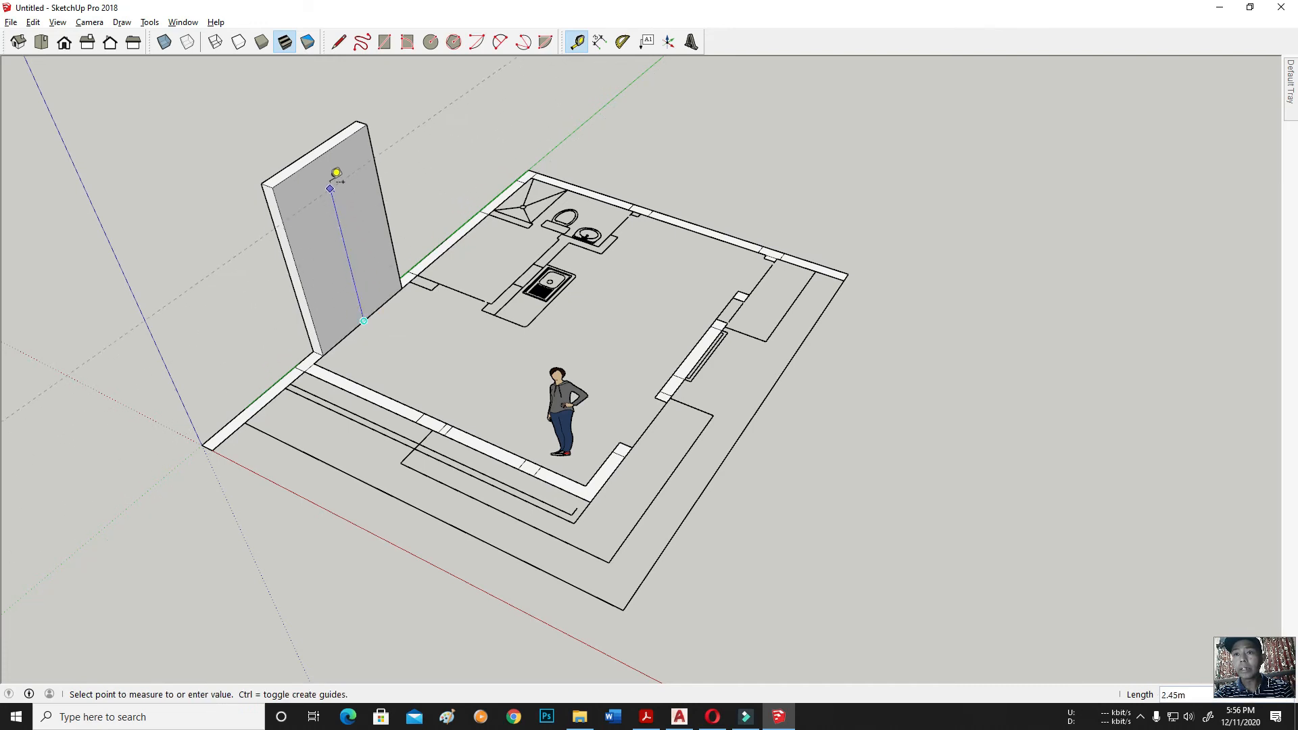
pyautogui.click(333, 145)
# Step: Push/Pull the short face in front of the raised left wall section up to 3 m, matching that section's top
pyautogui.press('p')
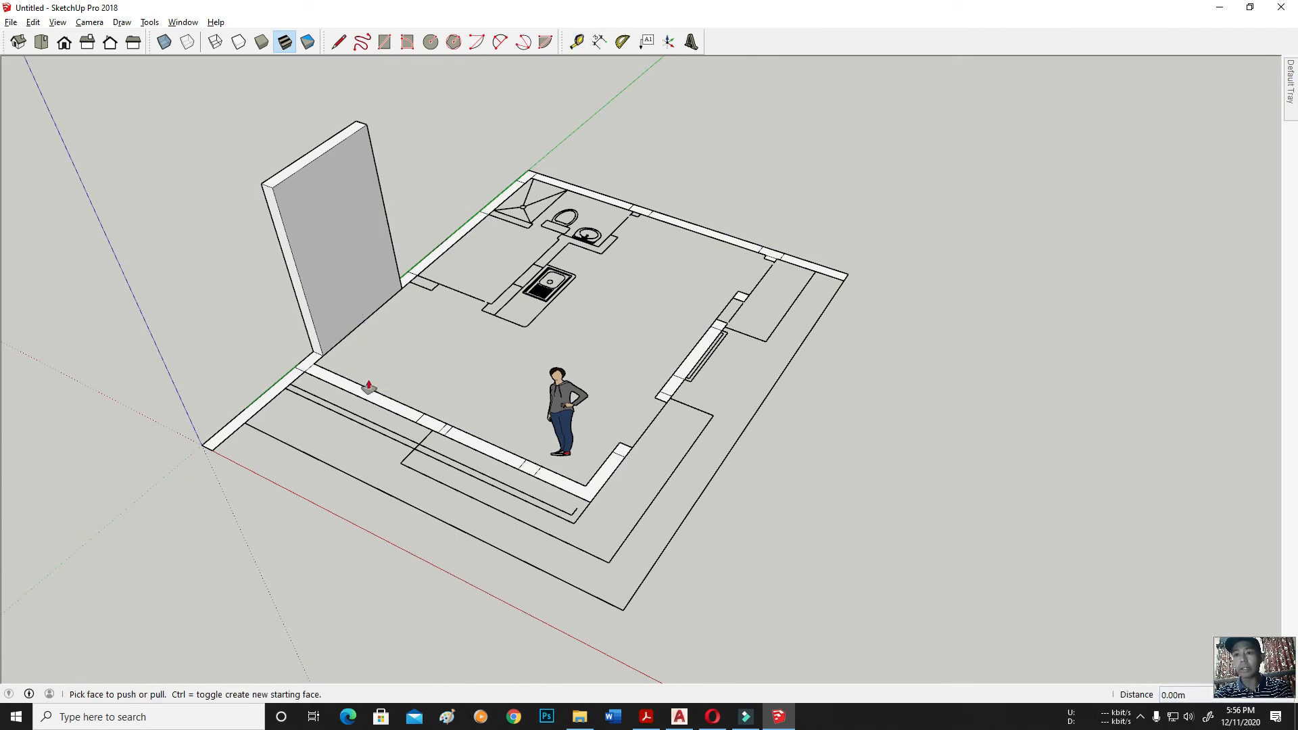
pyautogui.scroll(5, 393, 268)
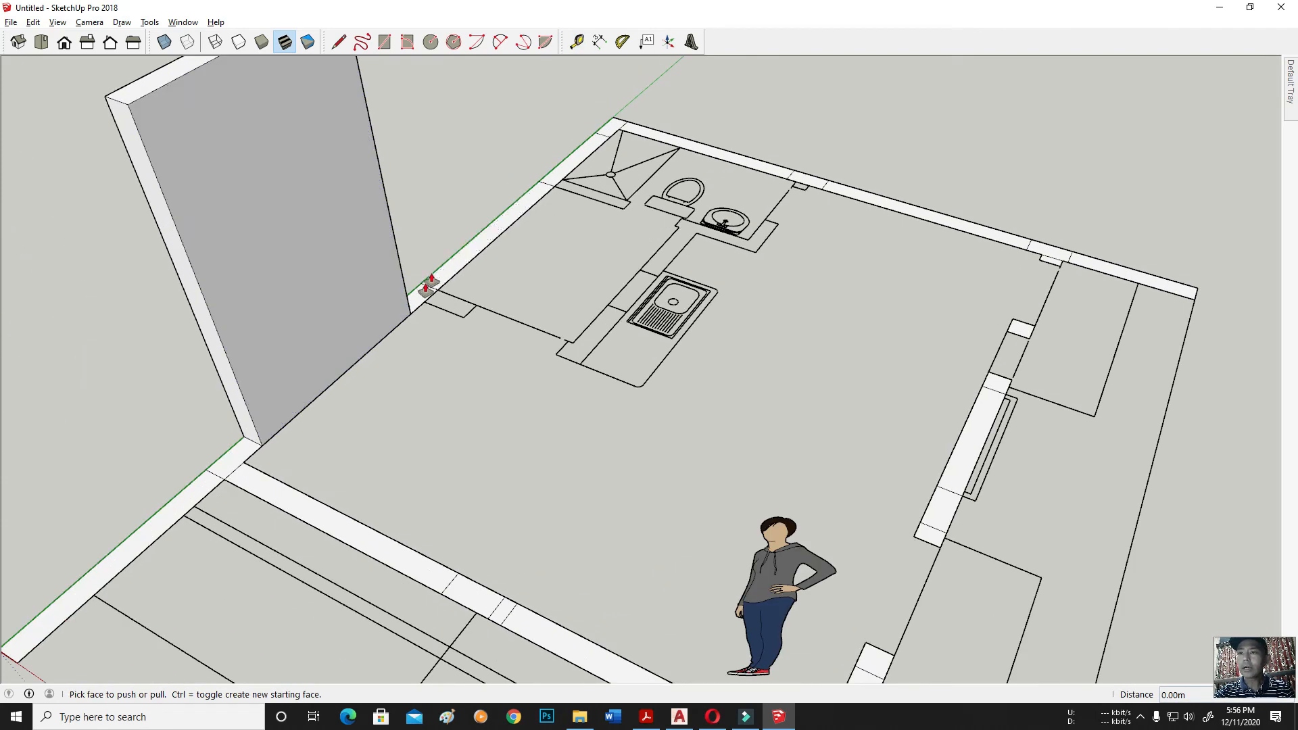
pyautogui.scroll(-3, 244, 447)
pyautogui.click(233, 450)
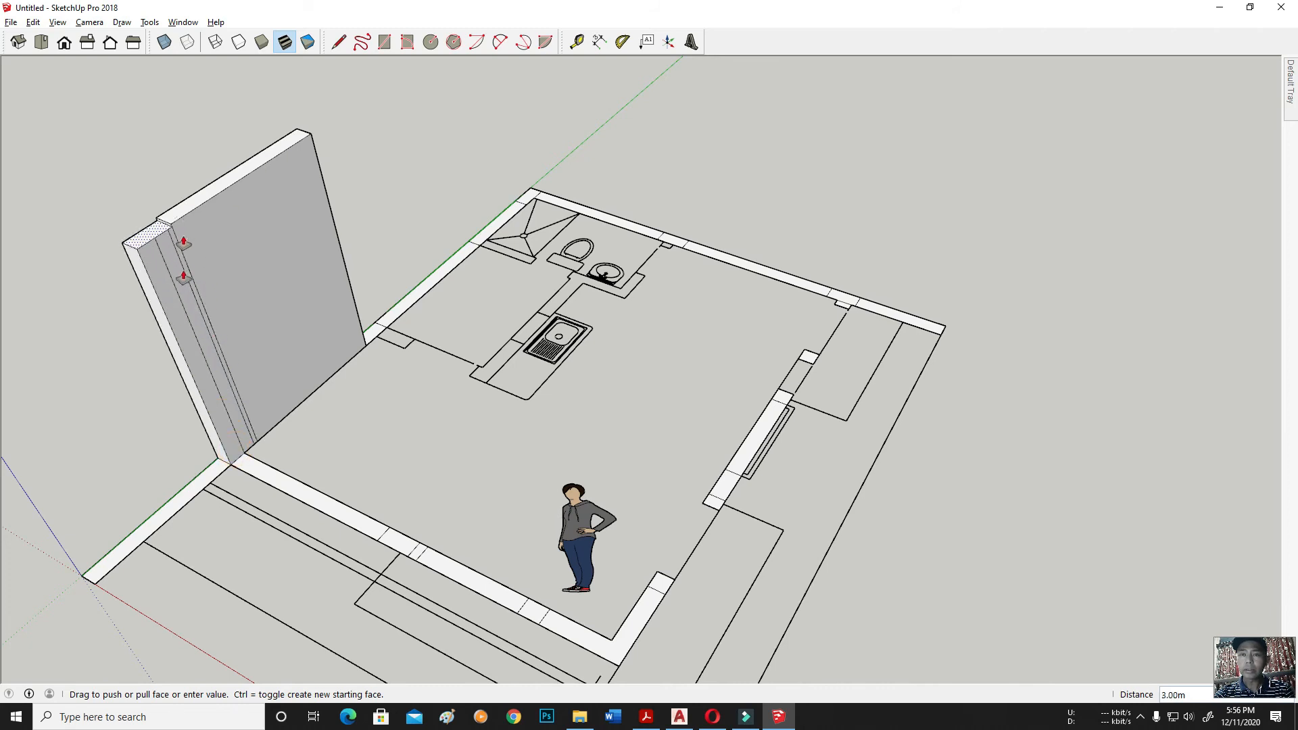
pyautogui.click(236, 447)
pyautogui.click(236, 444)
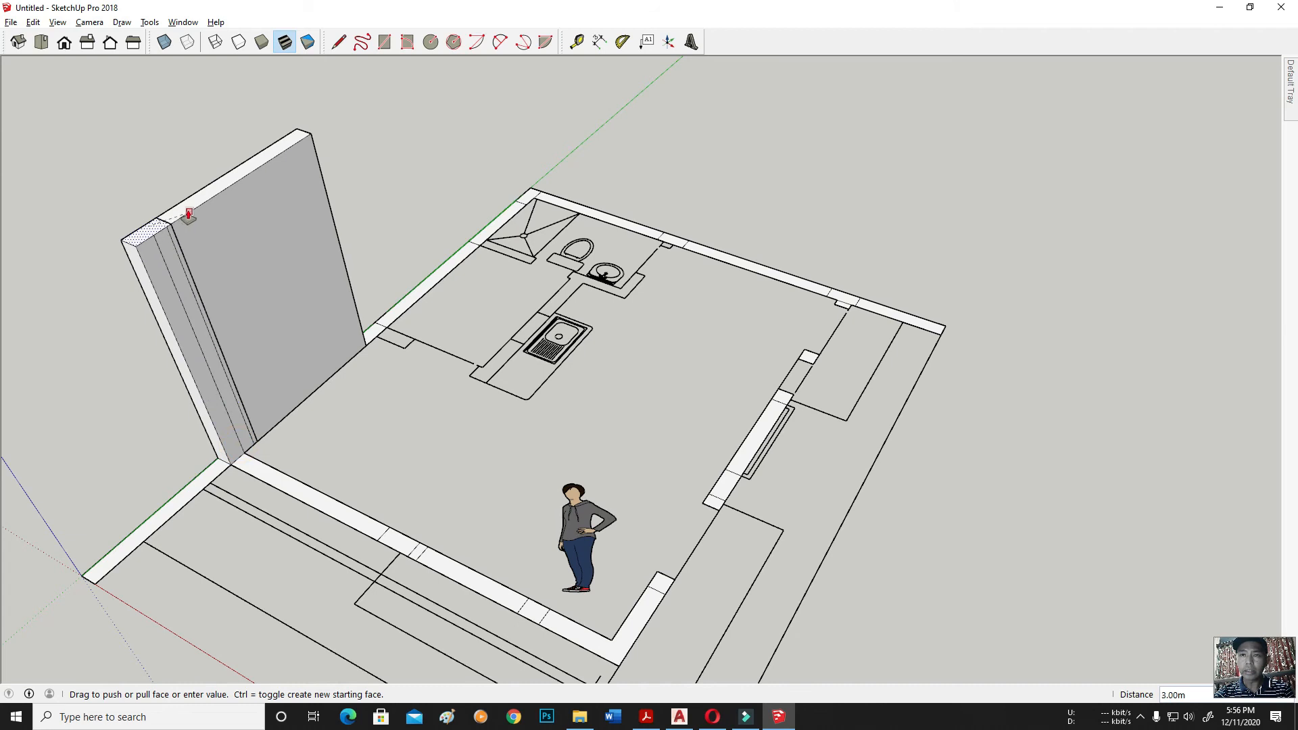
pyautogui.scroll(5, 189, 215)
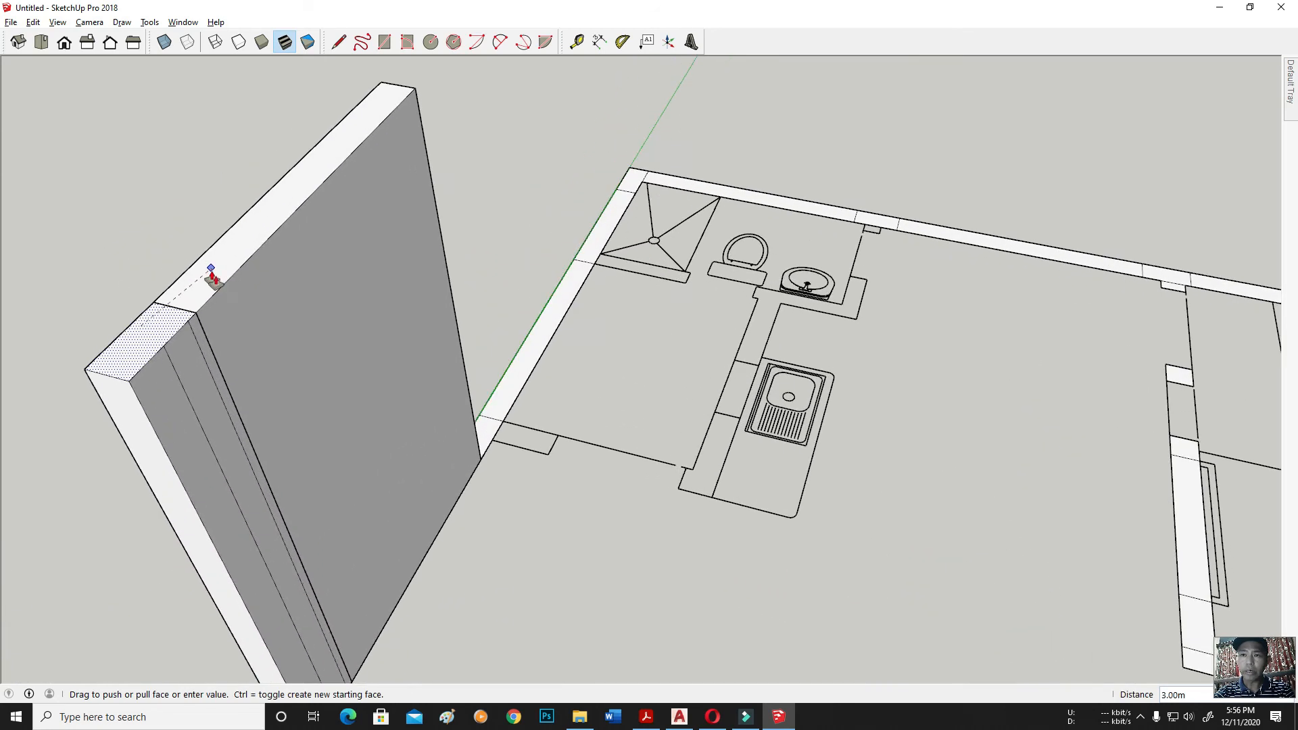
pyautogui.scroll(1, 212, 274)
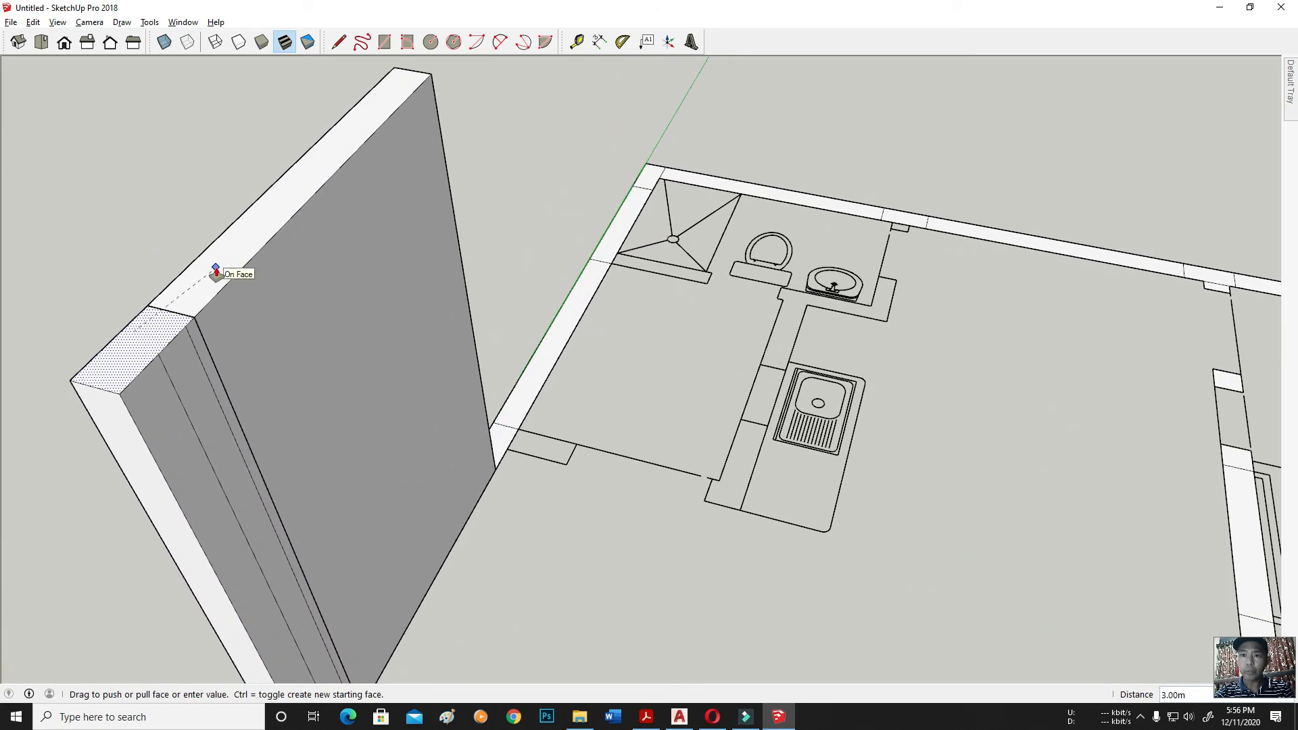
pyautogui.click(215, 270)
pyautogui.scroll(-5, 212, 273)
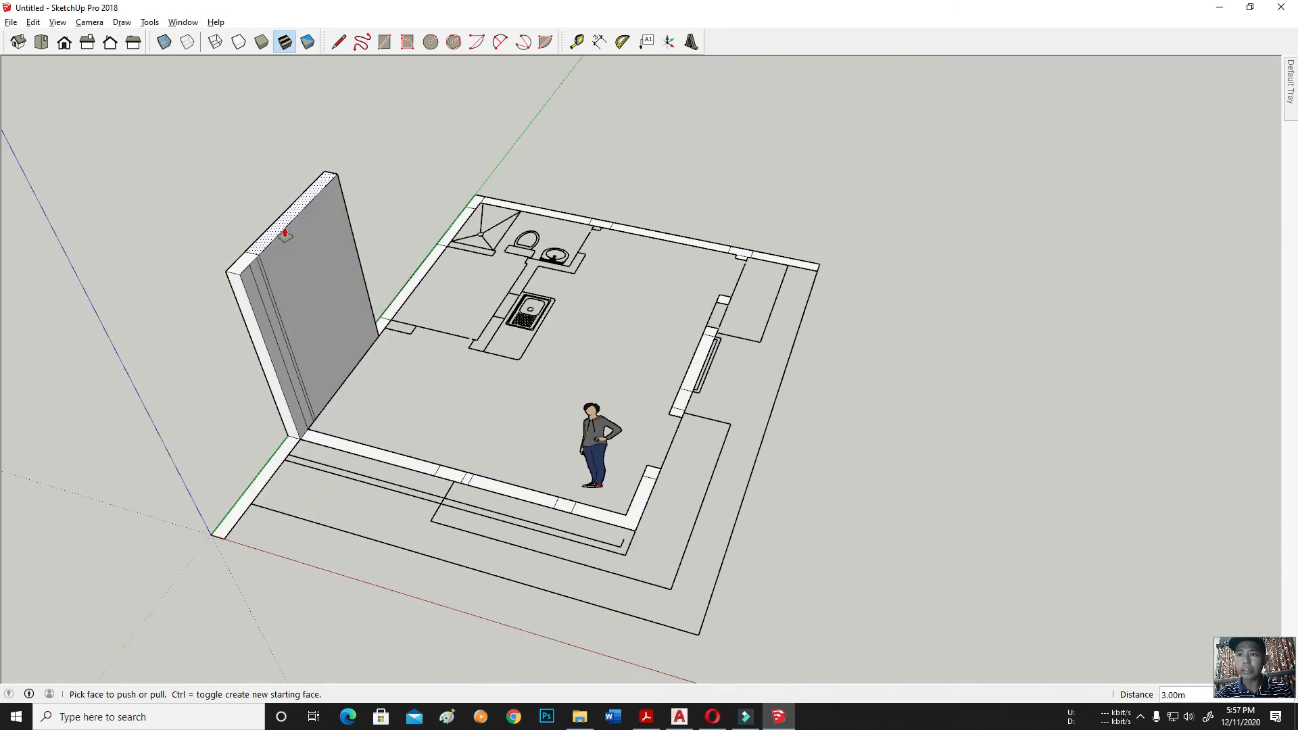
# Step: Push/Pull the remaining left wall faces at the front end, down to the origin corner, up to 3 m
pyautogui.moveTo(348, 449); pyautogui.dragTo(266, 448, button='middle')
pyautogui.scroll(2, 265, 448)
pyautogui.scroll(-3, 487, 494)
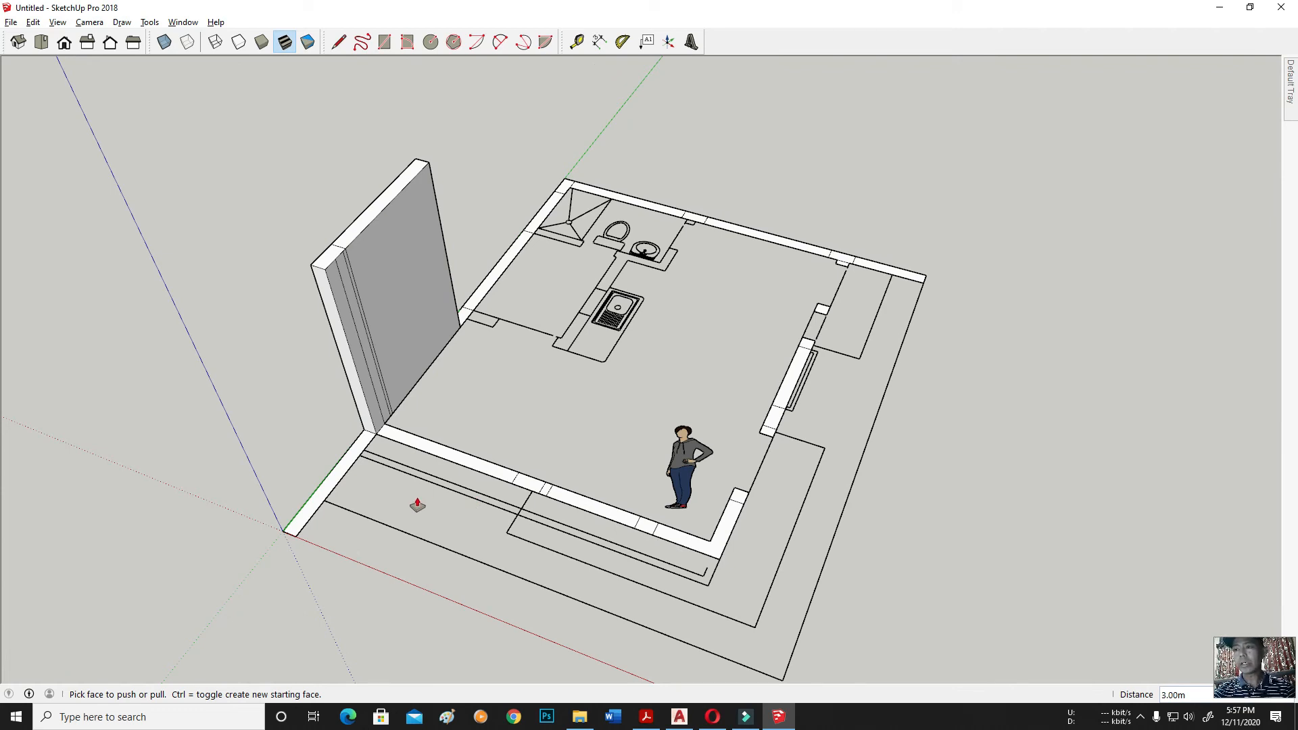
pyautogui.scroll(1, 379, 356)
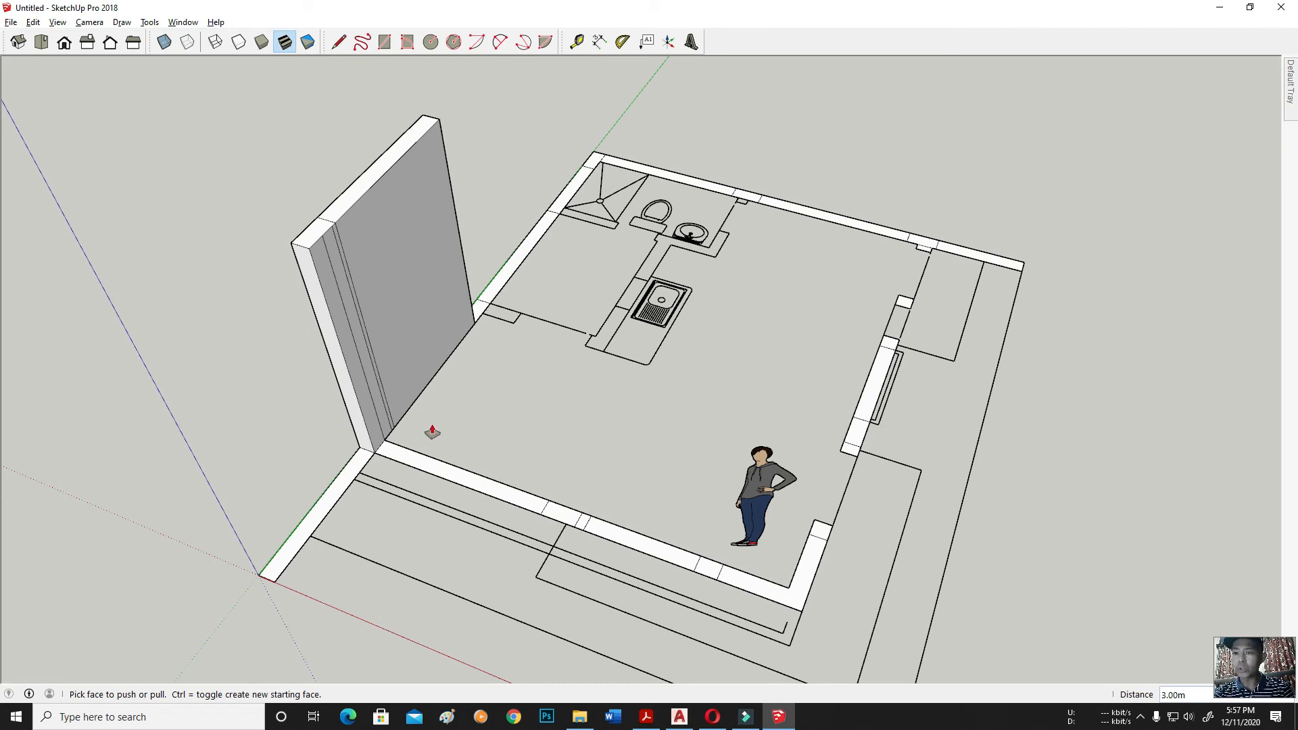
pyautogui.doubleClick(354, 465)
pyautogui.moveTo(614, 463); pyautogui.dragTo(548, 427, button='middle')
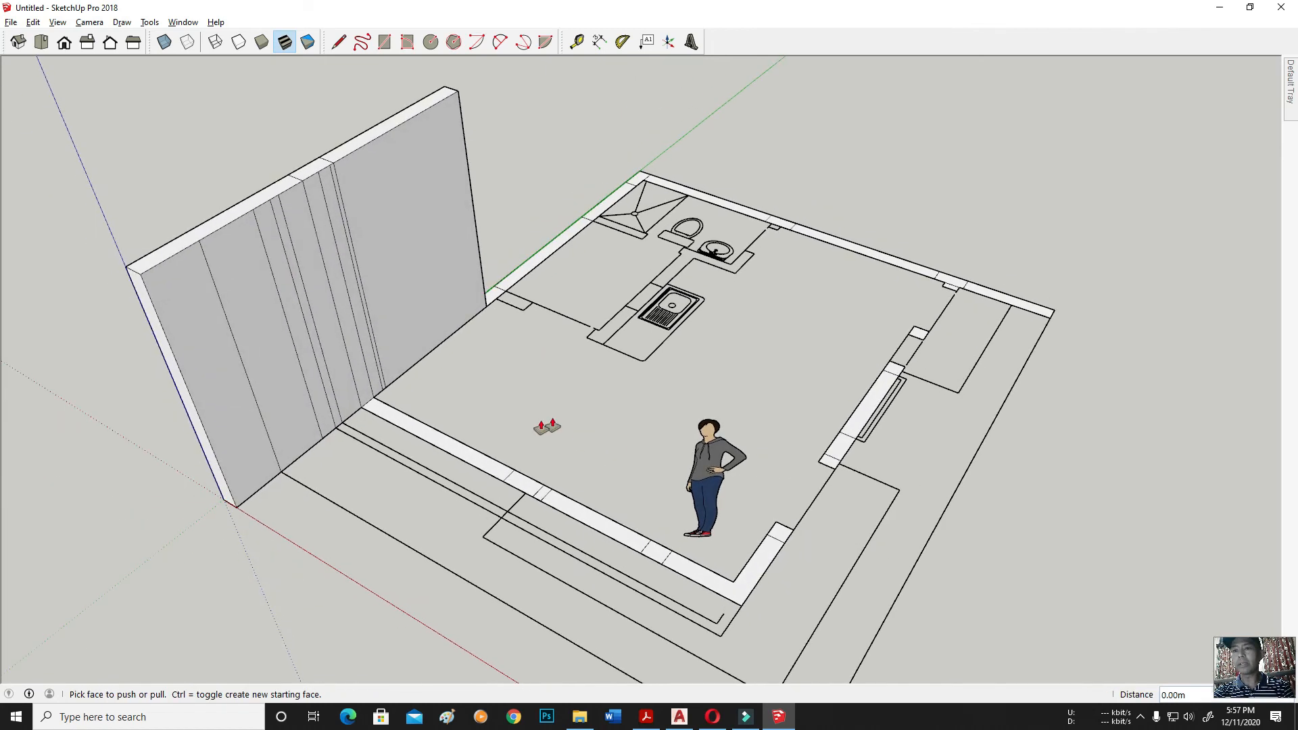
# Step: Push/Pull the front wall's long section, its adjoining short faces and the separate post face to 3 m
pyautogui.doubleClick(461, 455)
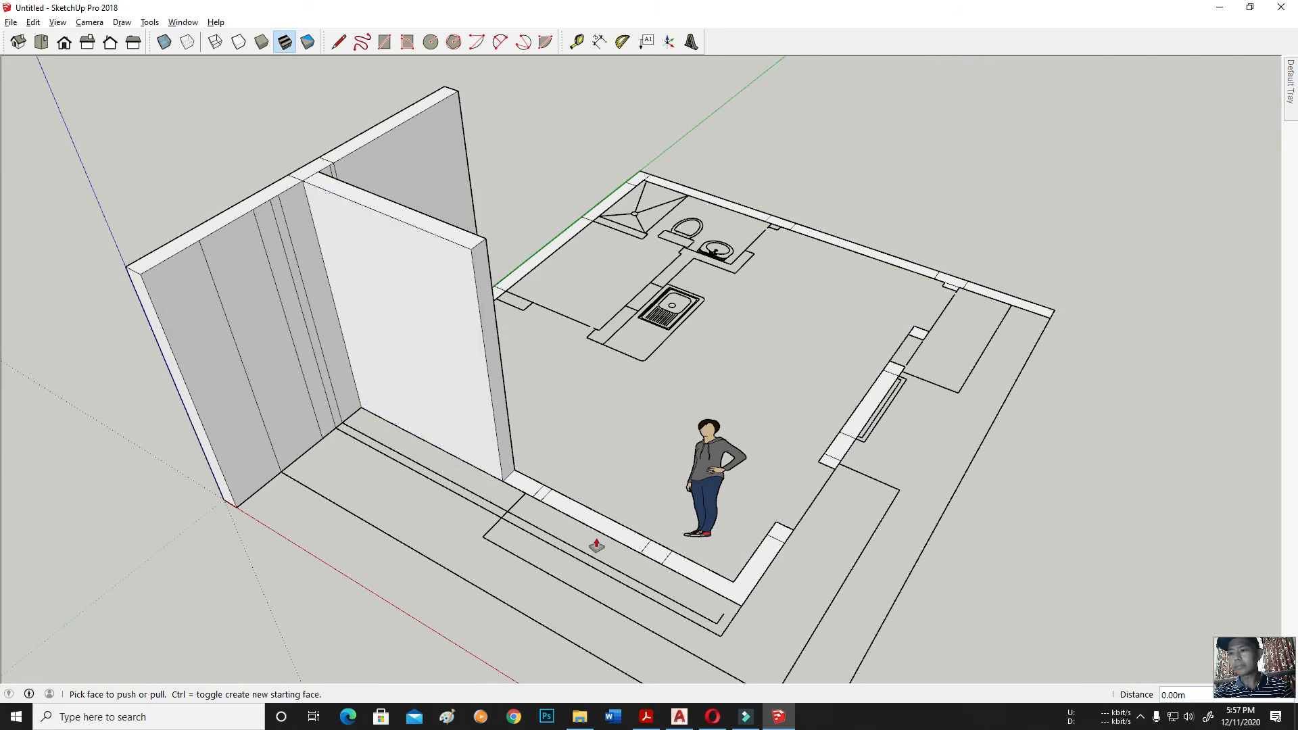
pyautogui.scroll(3, 545, 501)
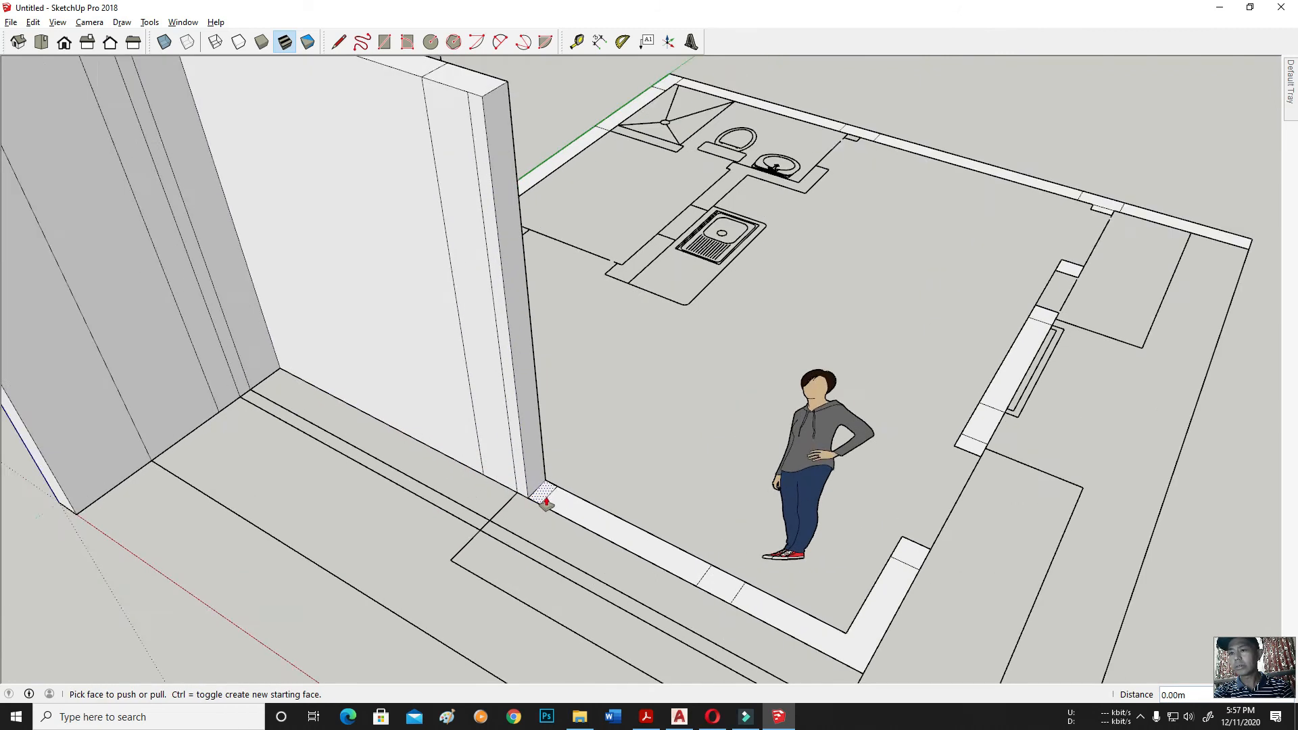
pyautogui.scroll(-2, 546, 500)
pyautogui.scroll(-2, 621, 555)
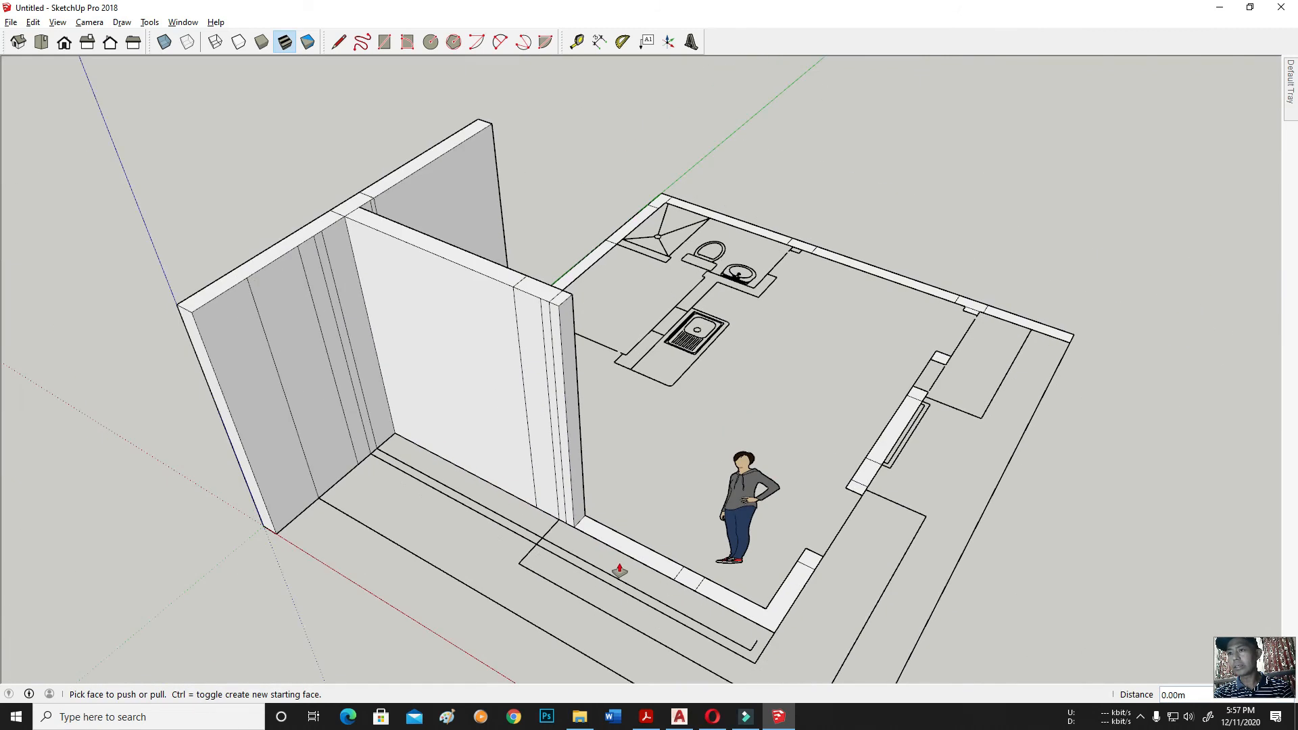
pyautogui.scroll(2, 619, 571)
pyautogui.click(693, 576)
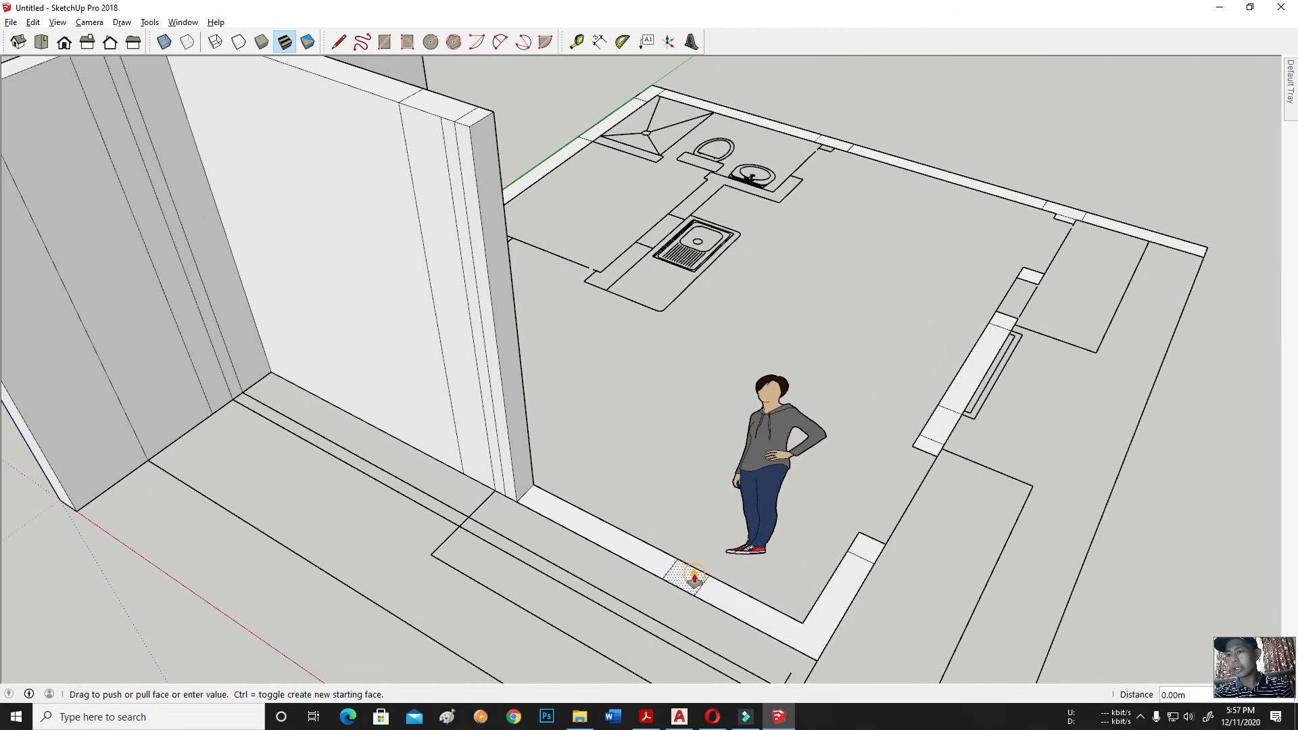
pyautogui.click(694, 577)
# Step: Push/Pull the right side's post near the front corner and the posts at both ends of its window section to 3 m
pyautogui.doubleClick(871, 546)
pyautogui.scroll(-2, 529, 598)
pyautogui.scroll(1, 953, 487)
pyautogui.moveTo(953, 487); pyautogui.dragTo(769, 525, button='middle')
pyautogui.scroll(3, 707, 542)
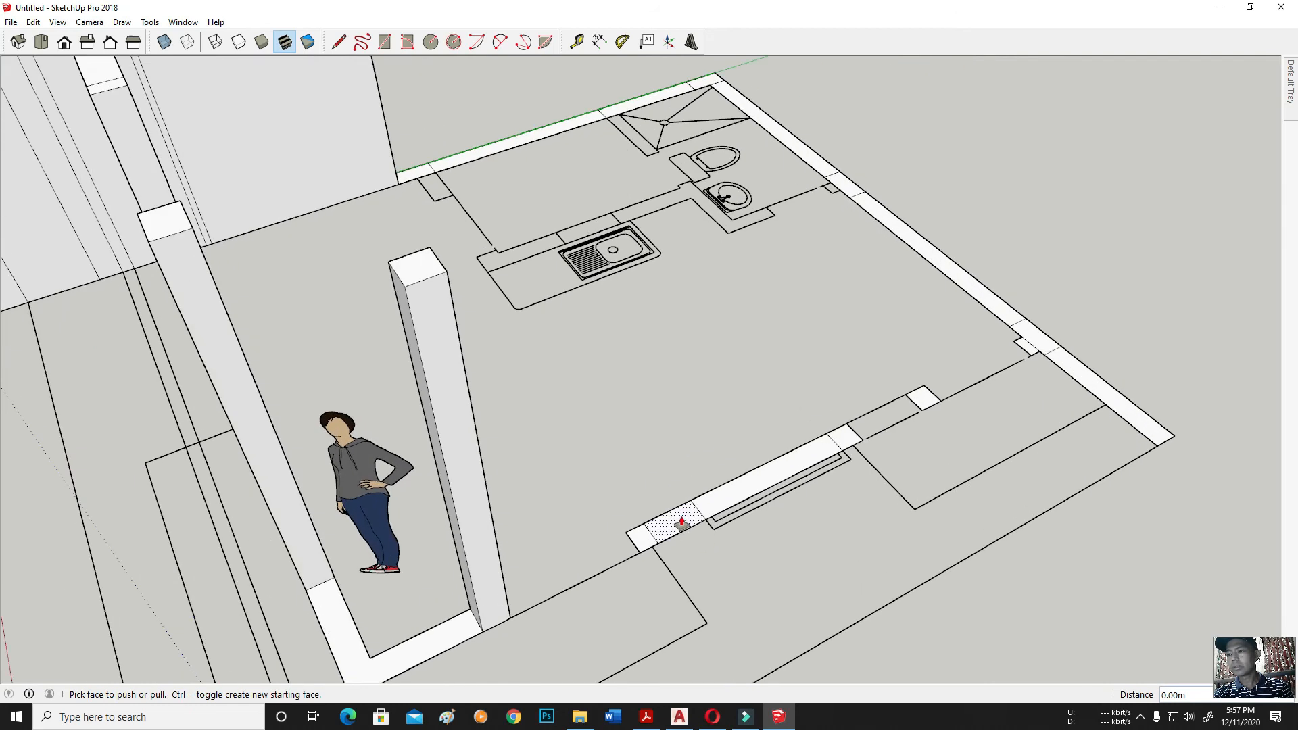
pyautogui.doubleClick(639, 531)
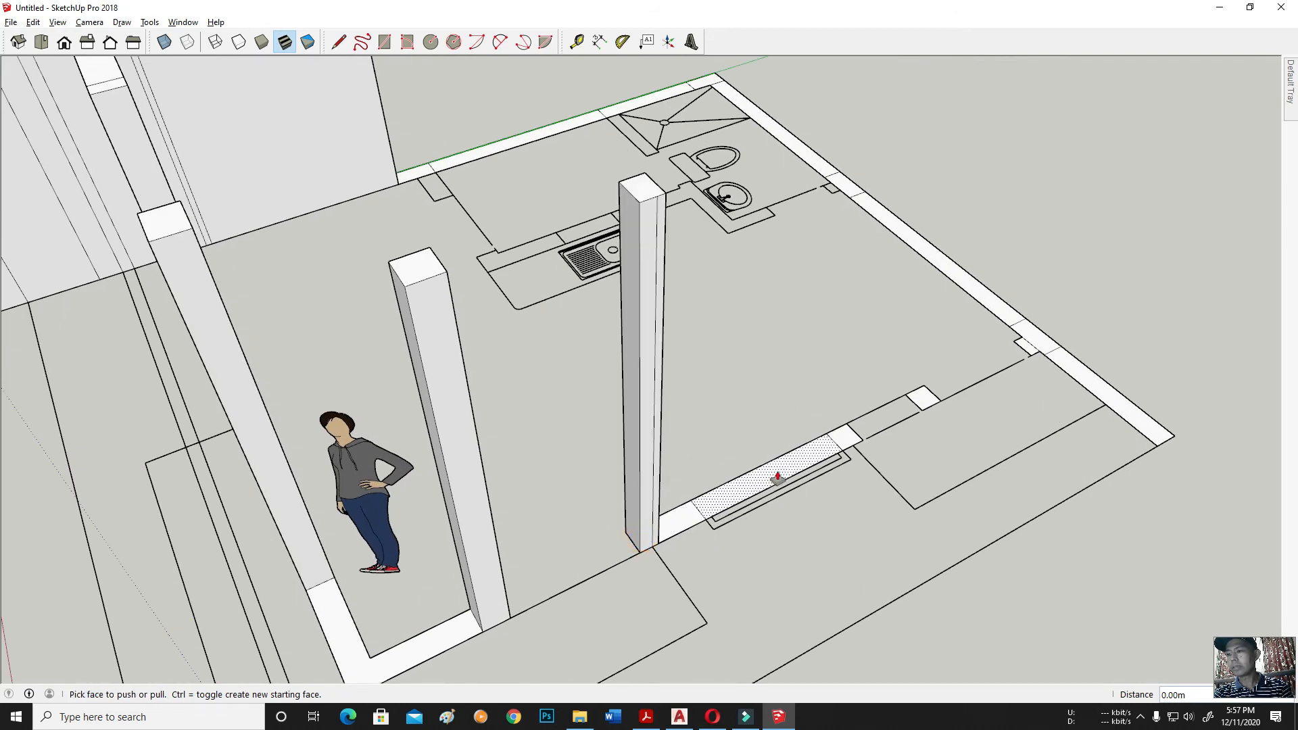
pyautogui.scroll(-3, 777, 477)
pyautogui.doubleClick(852, 444)
pyautogui.moveTo(899, 429); pyautogui.dragTo(942, 452, button='middle')
# Step: Push/Pull the isolated square post towards the rear of the right side up to the neighbouring post's height
pyautogui.click(922, 432)
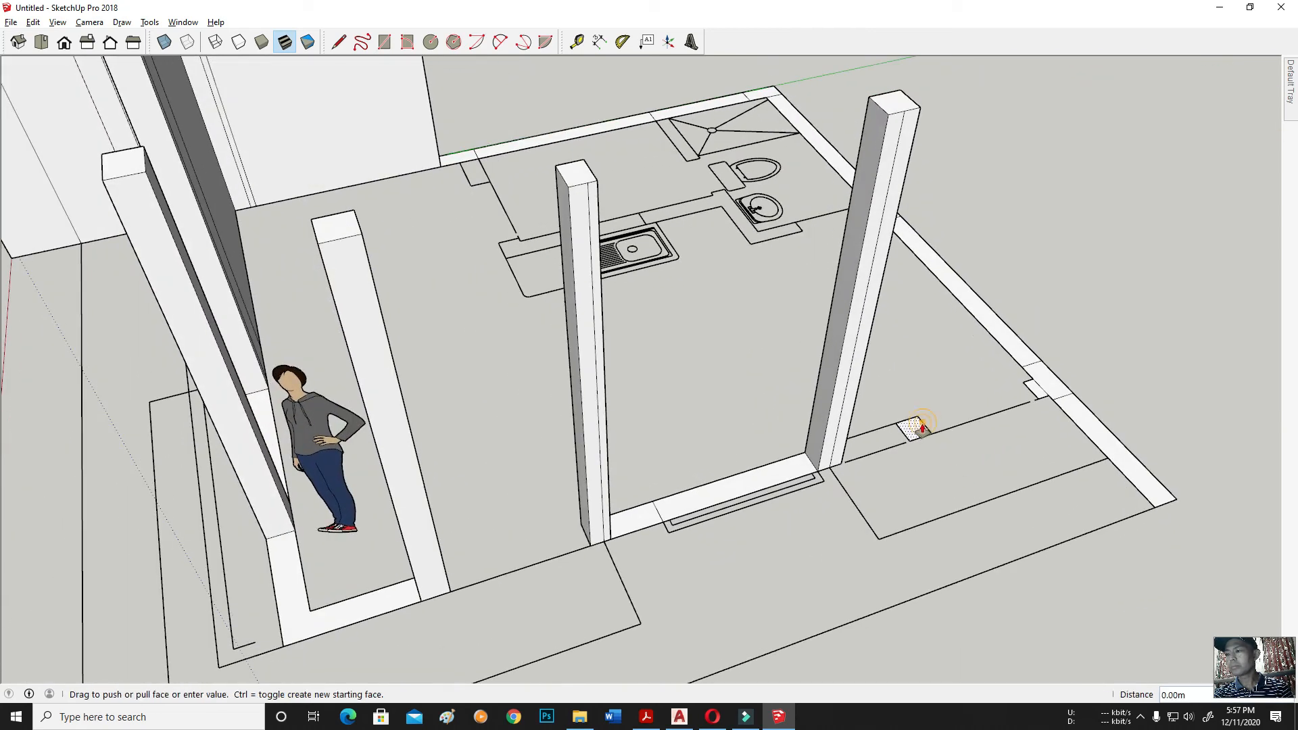
pyautogui.press('Escape')
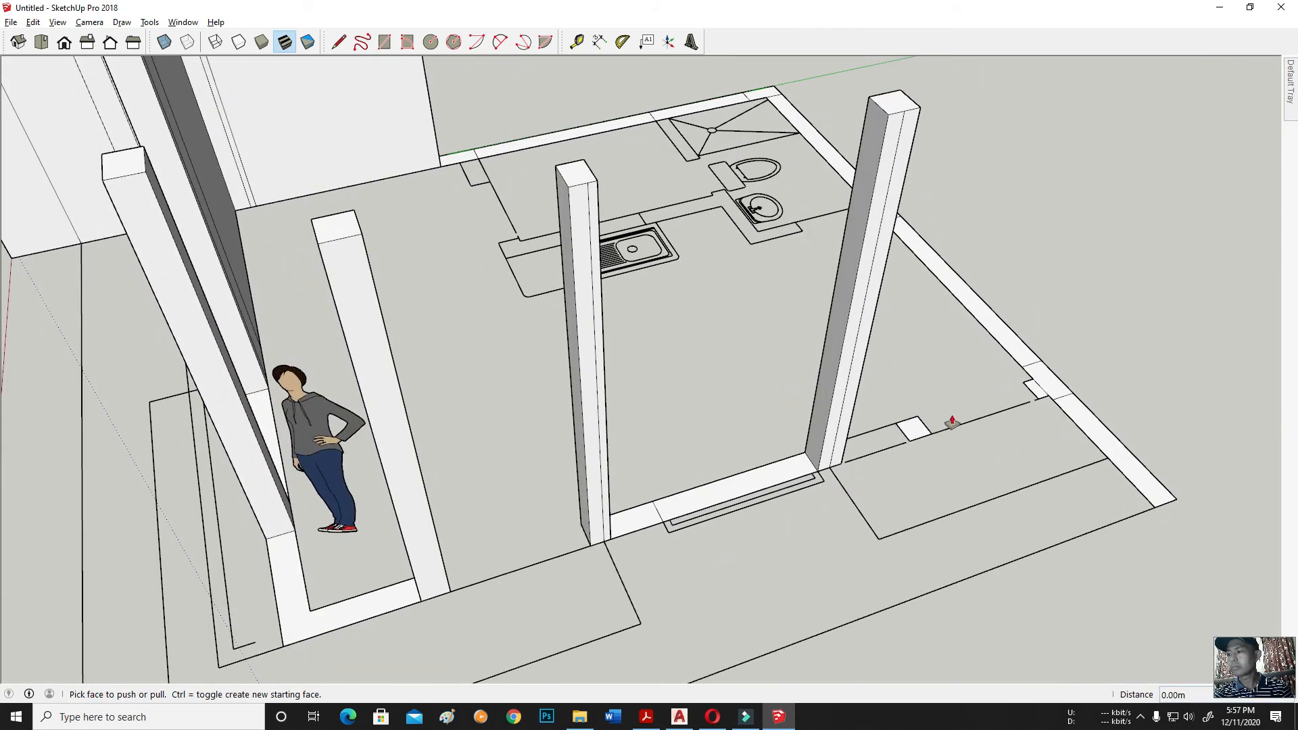
pyautogui.click(920, 433)
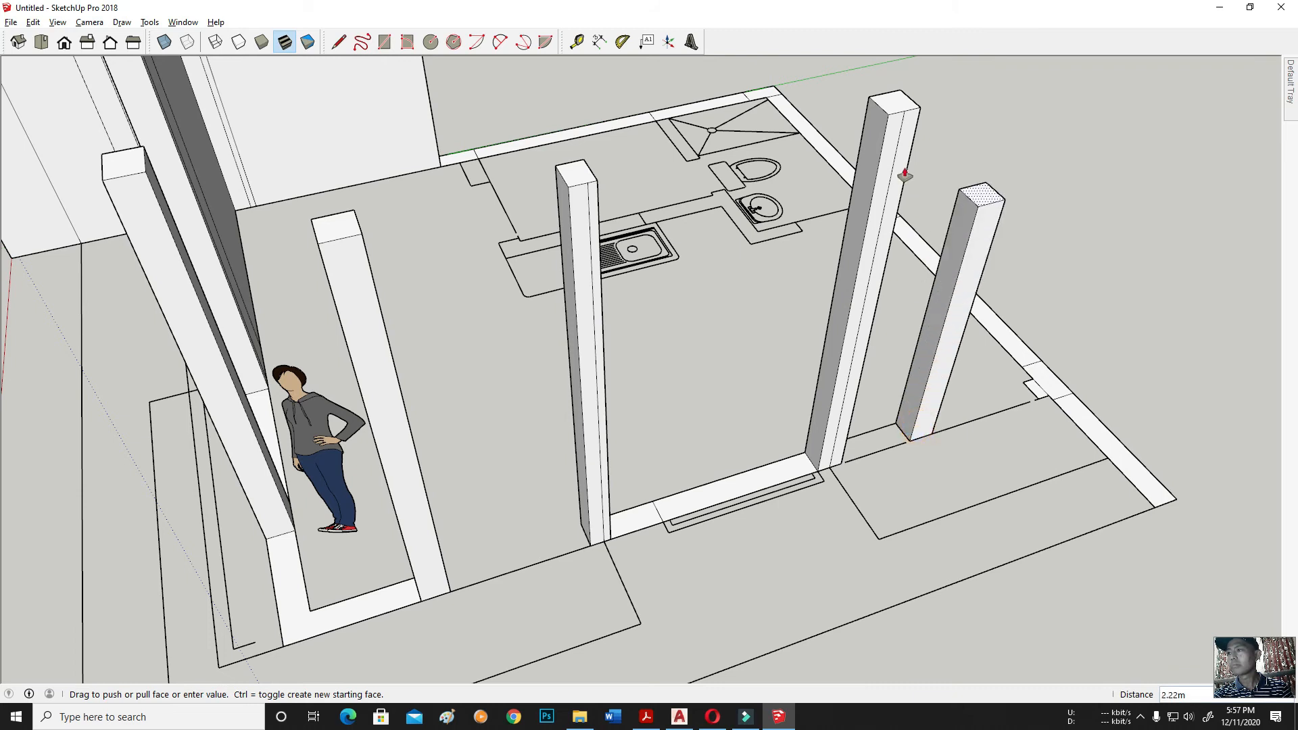
pyautogui.press('Escape')
pyautogui.scroll(-2, 534, 640)
pyautogui.scroll(1, 942, 428)
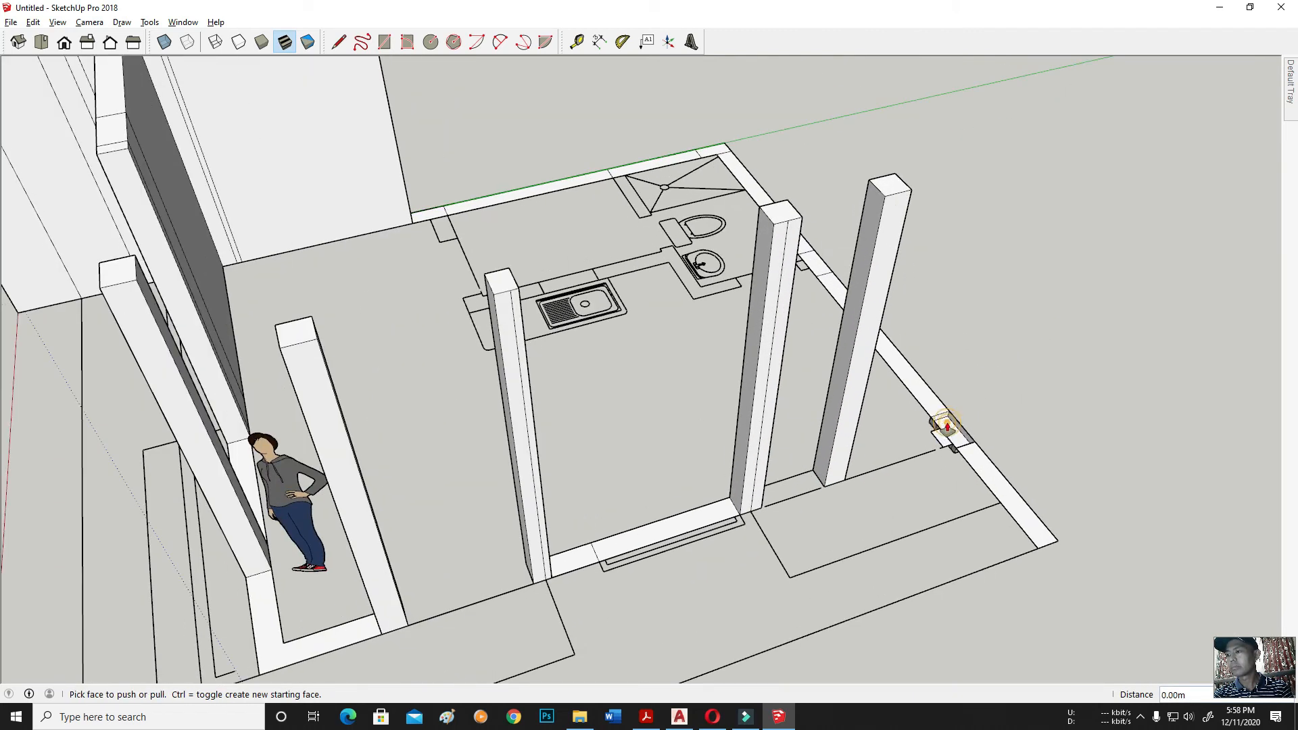
# Step: Push/Pull the rear wall sections from the right end inward up to the full wall height
pyautogui.click(953, 435)
pyautogui.click(880, 191)
pyautogui.doubleClick(923, 397)
pyautogui.moveTo(922, 386); pyautogui.dragTo(1034, 449, button='middle')
pyautogui.scroll(2, 980, 458)
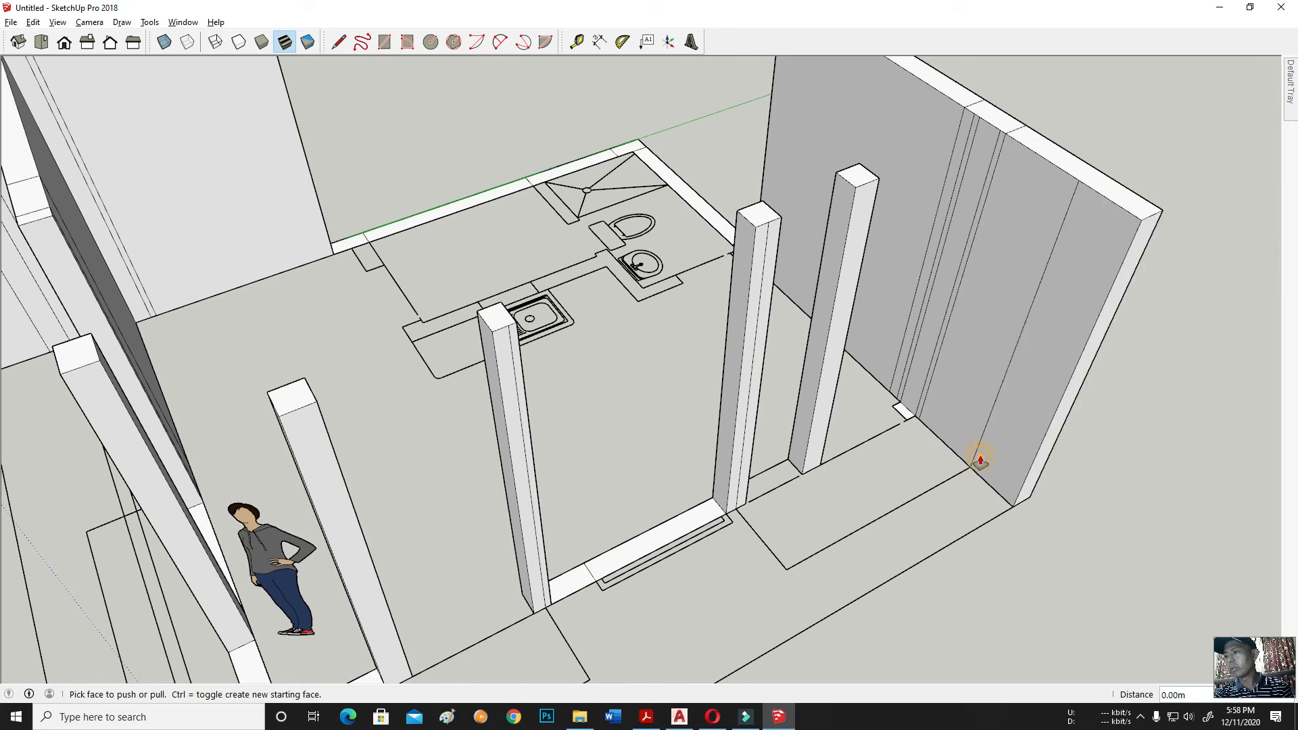
# Step: Push/Pull the last rear wall section, the rear-left corner and the adjoining left wall sections up to 3 m
pyautogui.moveTo(884, 414); pyautogui.dragTo(393, 283, button='middle')
pyautogui.scroll(2, 393, 283)
pyautogui.doubleClick(477, 332)
pyautogui.scroll(2, 384, 487)
pyautogui.doubleClick(369, 467)
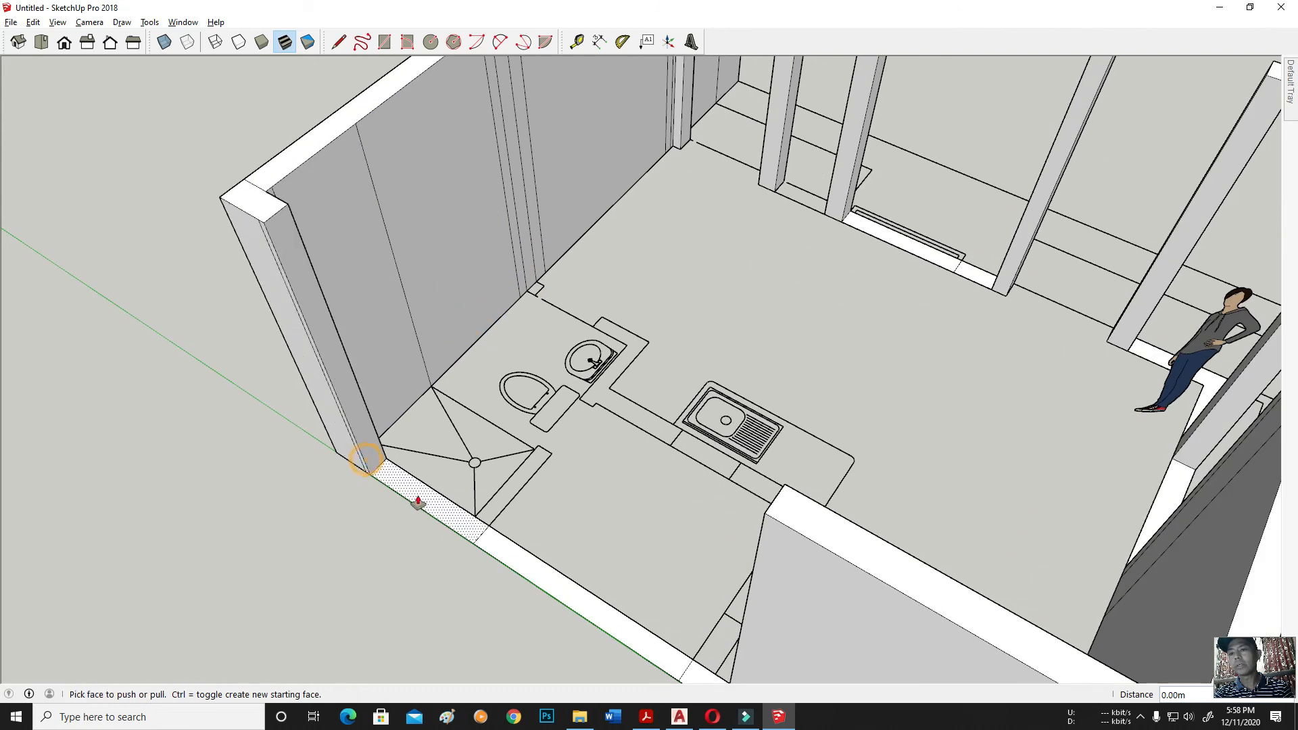
pyautogui.doubleClick(418, 498)
pyautogui.scroll(-4, 308, 399)
pyautogui.scroll(2, 459, 457)
pyautogui.doubleClick(439, 483)
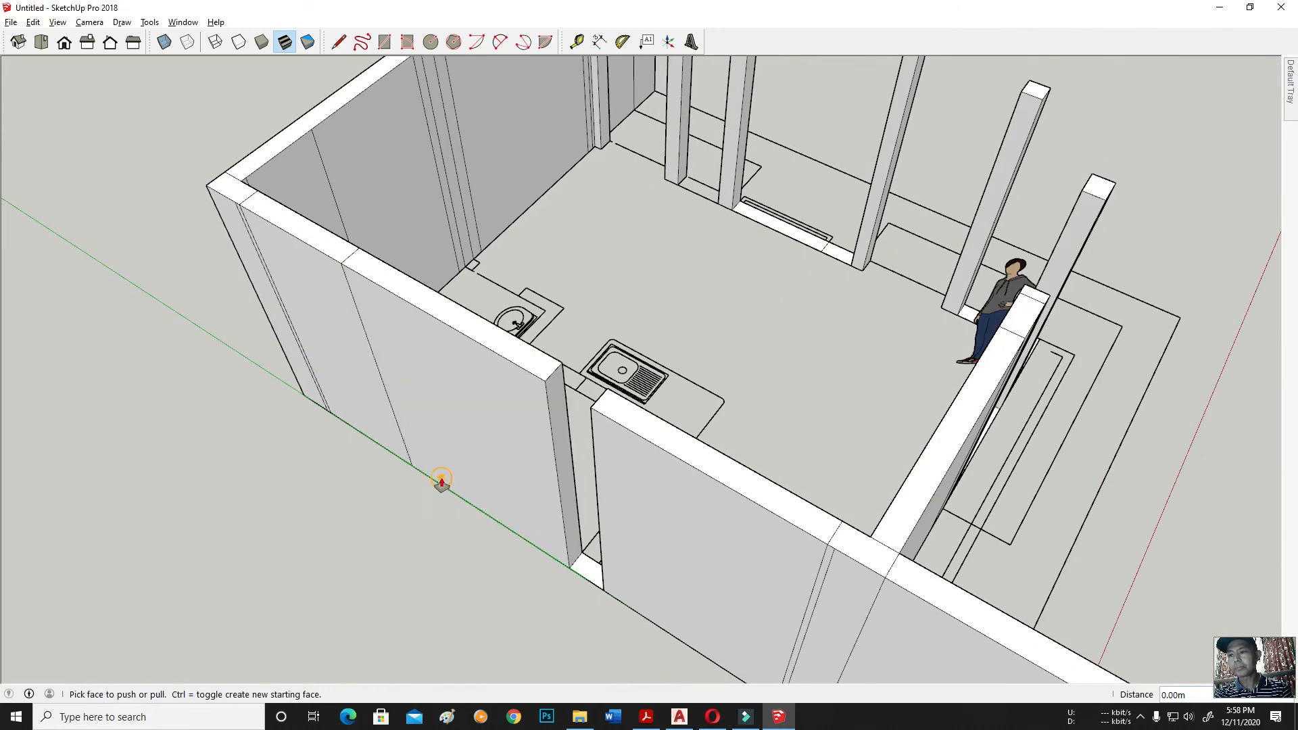
# Step: Push/Pull the narrow face left in the gap of the left wall to 3 m, closing the gap
pyautogui.scroll(-3, 541, 463)
pyautogui.moveTo(530, 554); pyautogui.dragTo(684, 560, button='middle')
pyautogui.scroll(2, 686, 548)
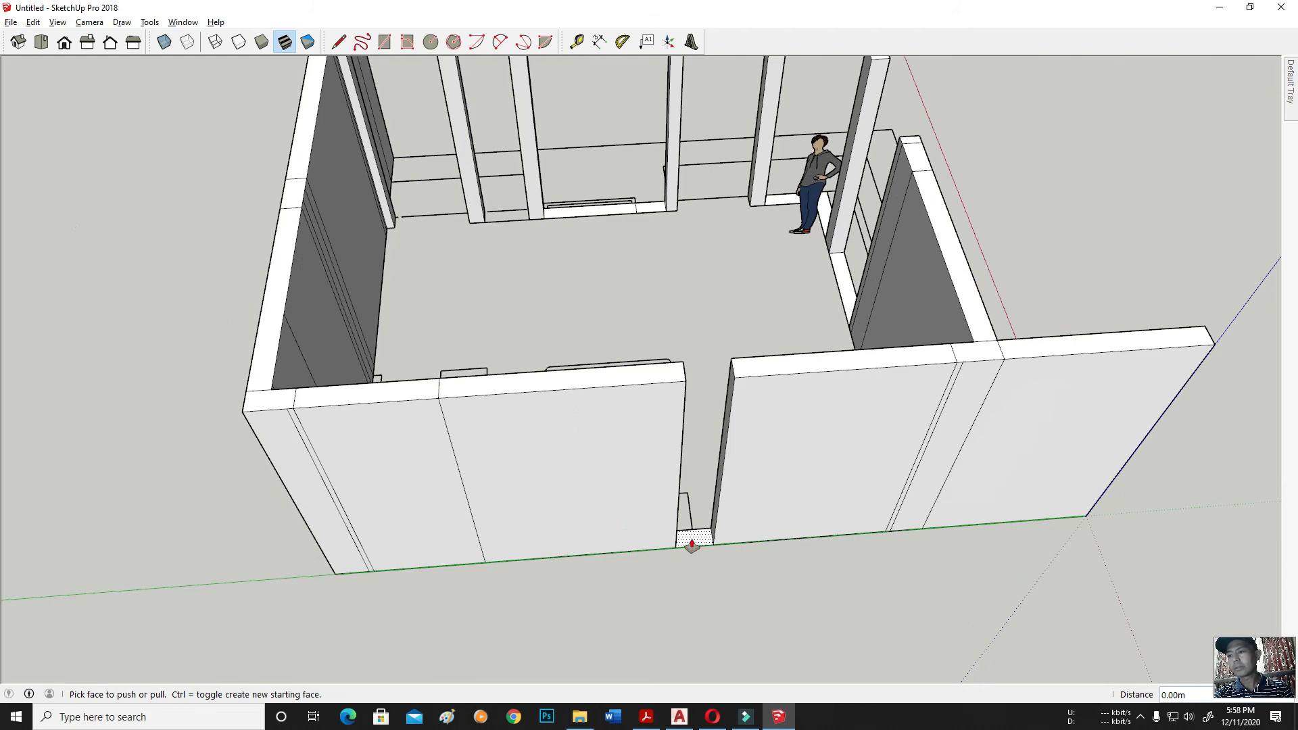
pyautogui.click(690, 538)
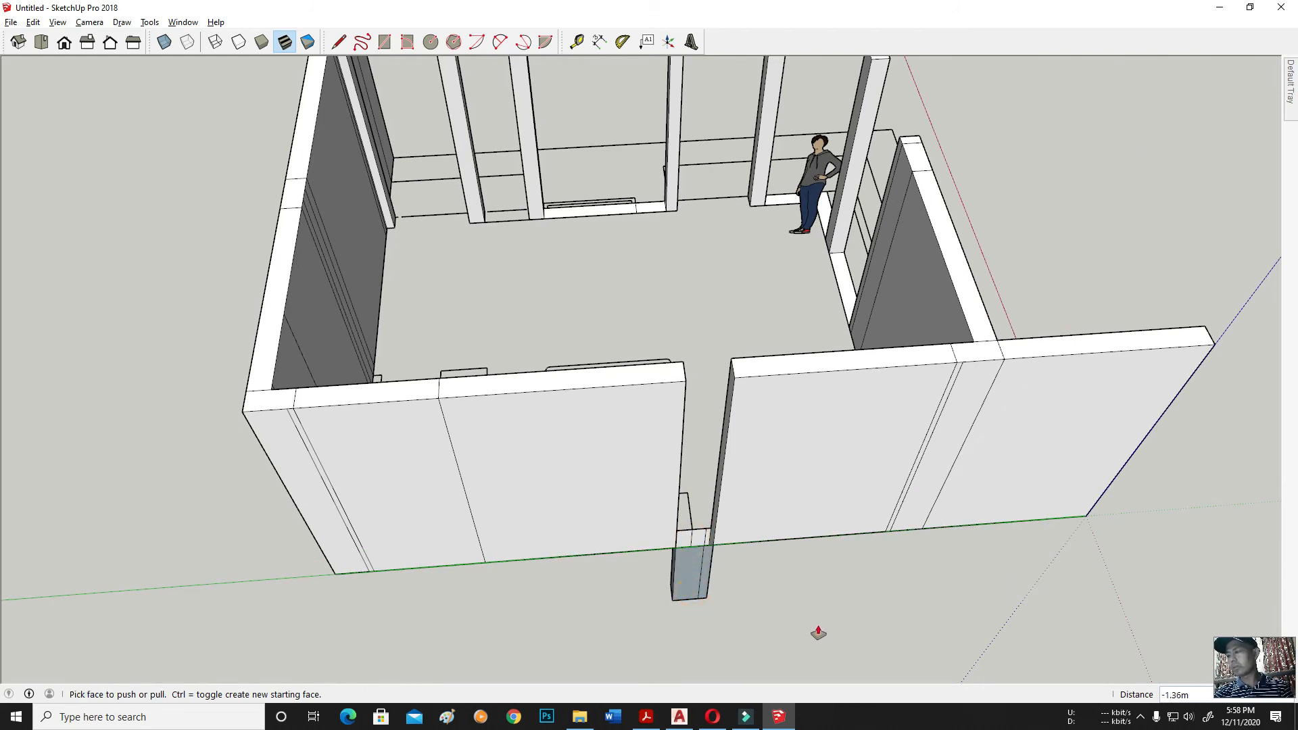
pyautogui.press('Escape')
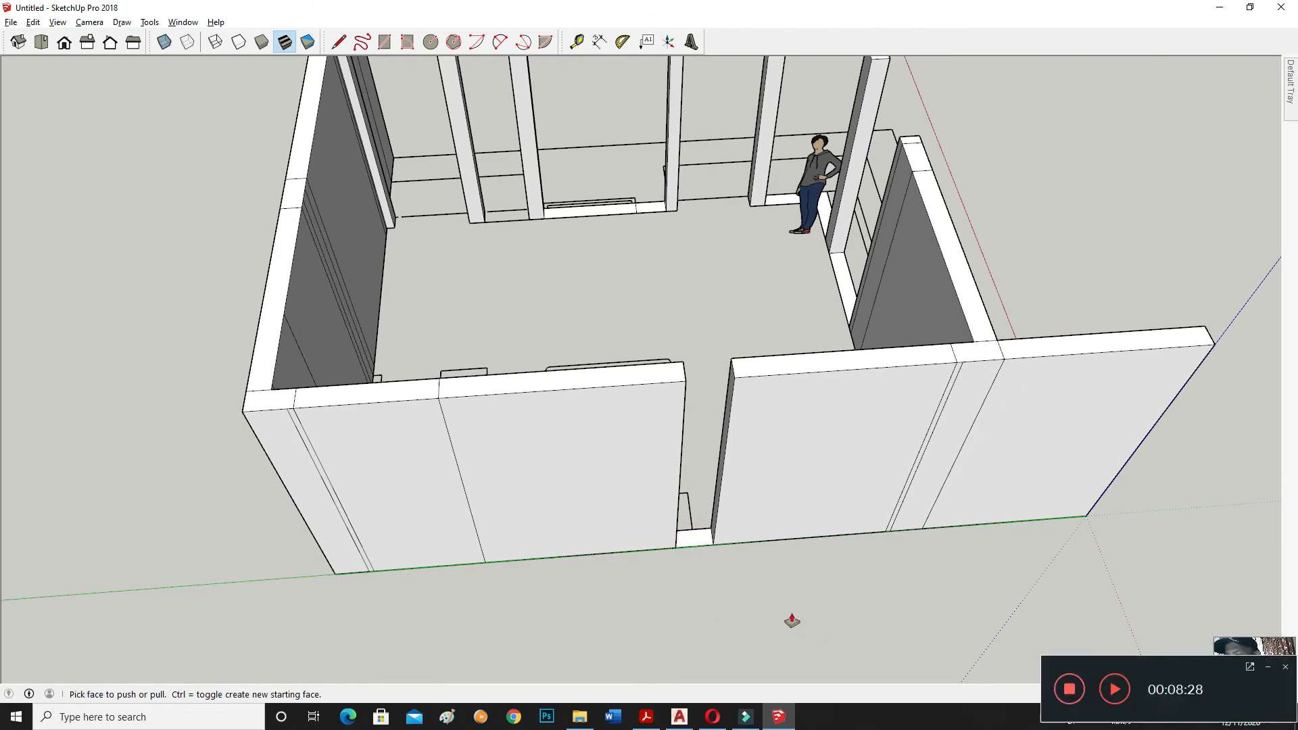
pyautogui.click(698, 538)
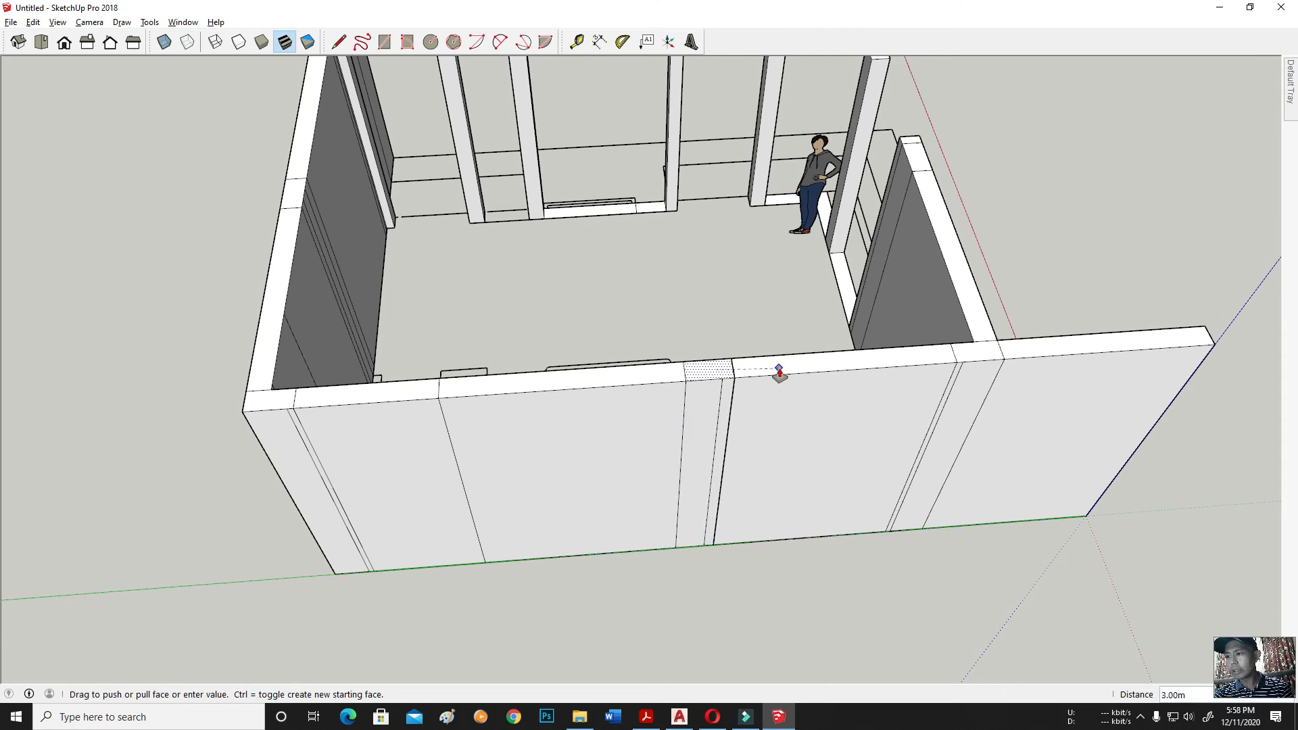
pyautogui.press('Escape')
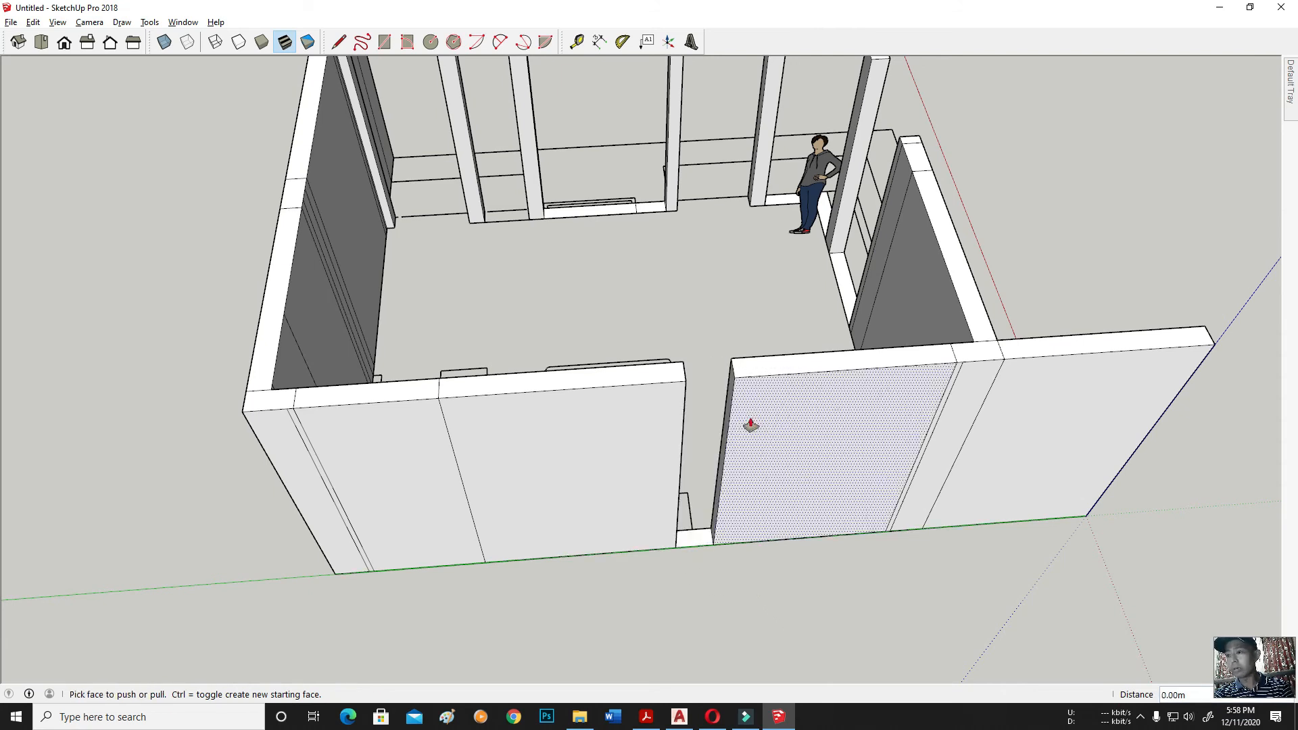
pyautogui.doubleClick(702, 539)
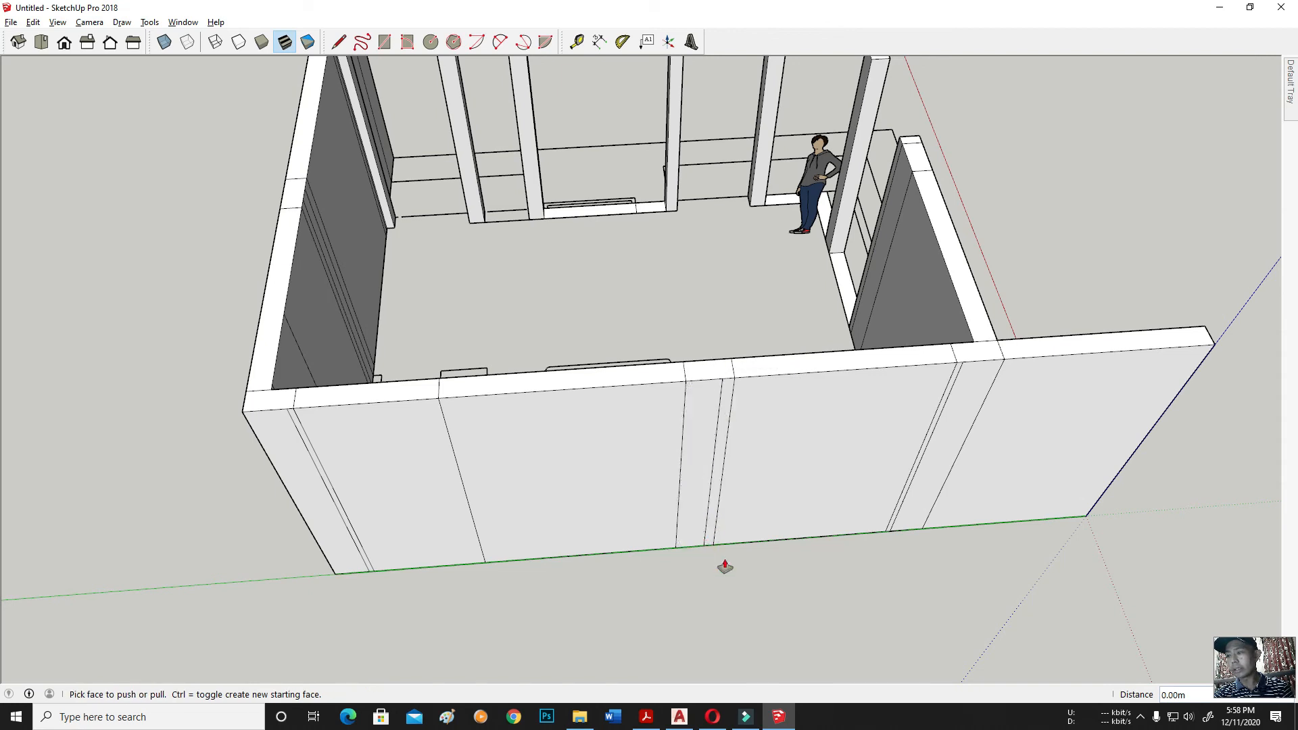
# Step: Erase the vertical seam lines on the inner side of the left wall, including its front end
pyautogui.moveTo(988, 560); pyautogui.dragTo(789, 406, button='middle')
pyautogui.moveTo(905, 303); pyautogui.dragTo(491, 443, button='middle')
pyautogui.moveTo(757, 411); pyautogui.dragTo(493, 399, button='middle')
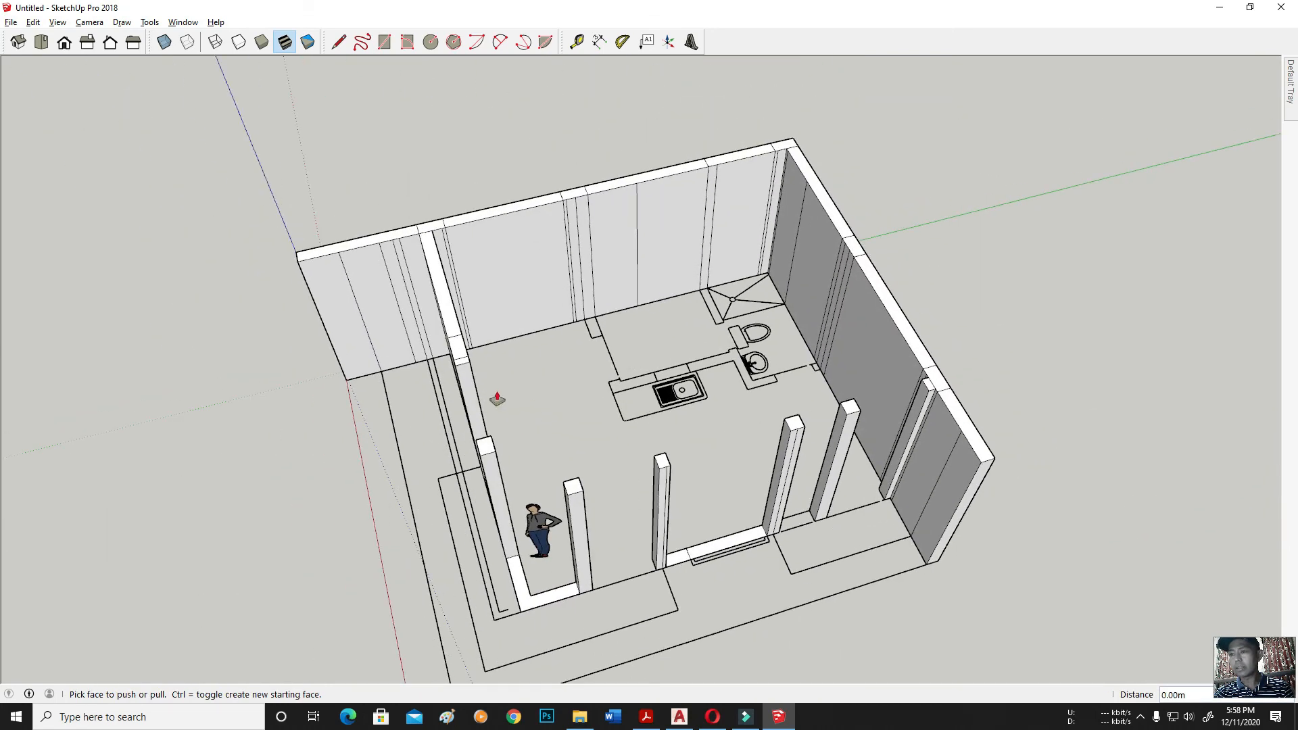
pyautogui.moveTo(690, 453); pyautogui.dragTo(621, 381, button='middle')
pyautogui.scroll(3, 623, 381)
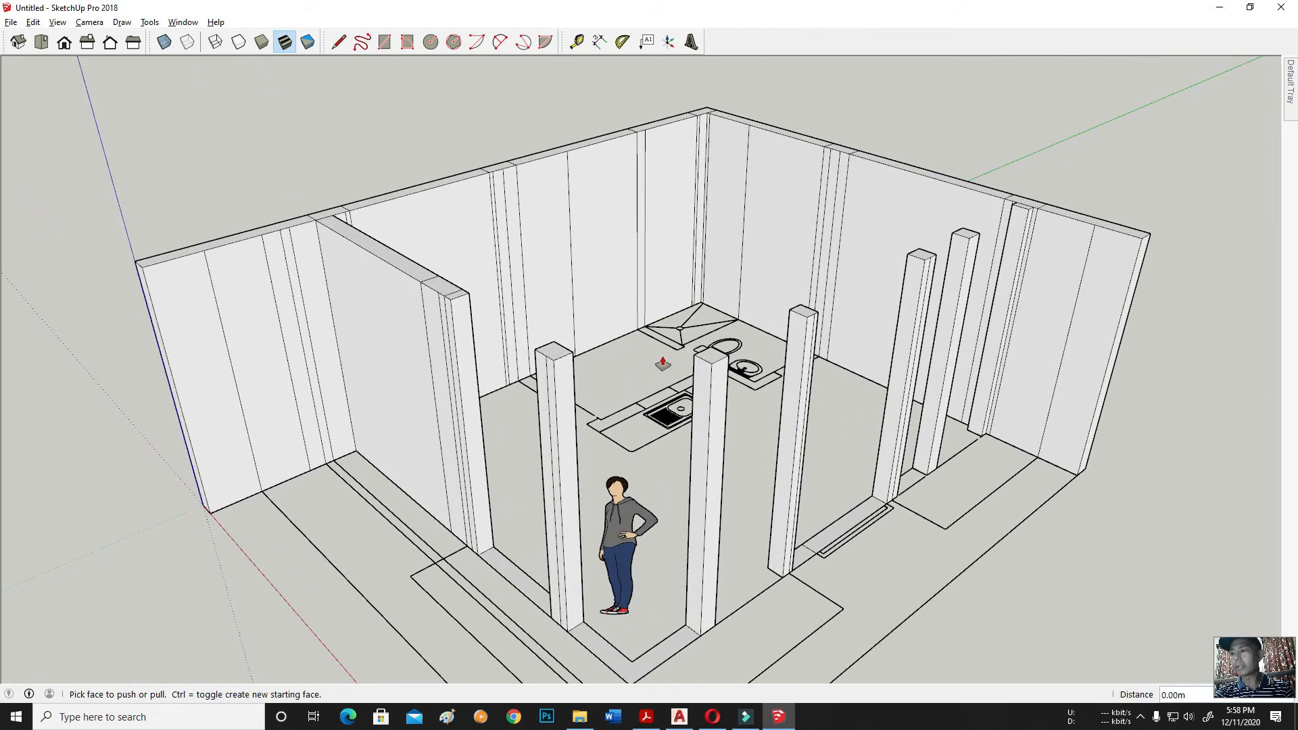
pyautogui.scroll(-2, 663, 364)
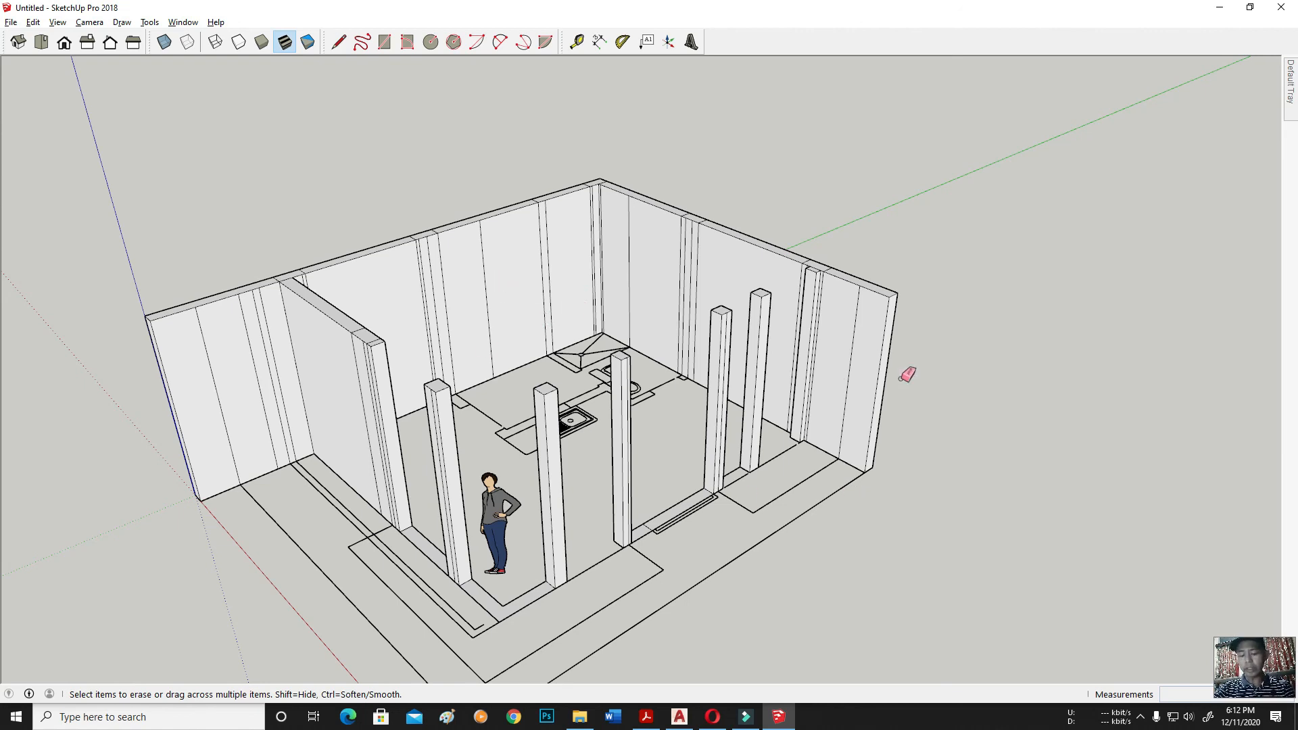
pyautogui.press('space')
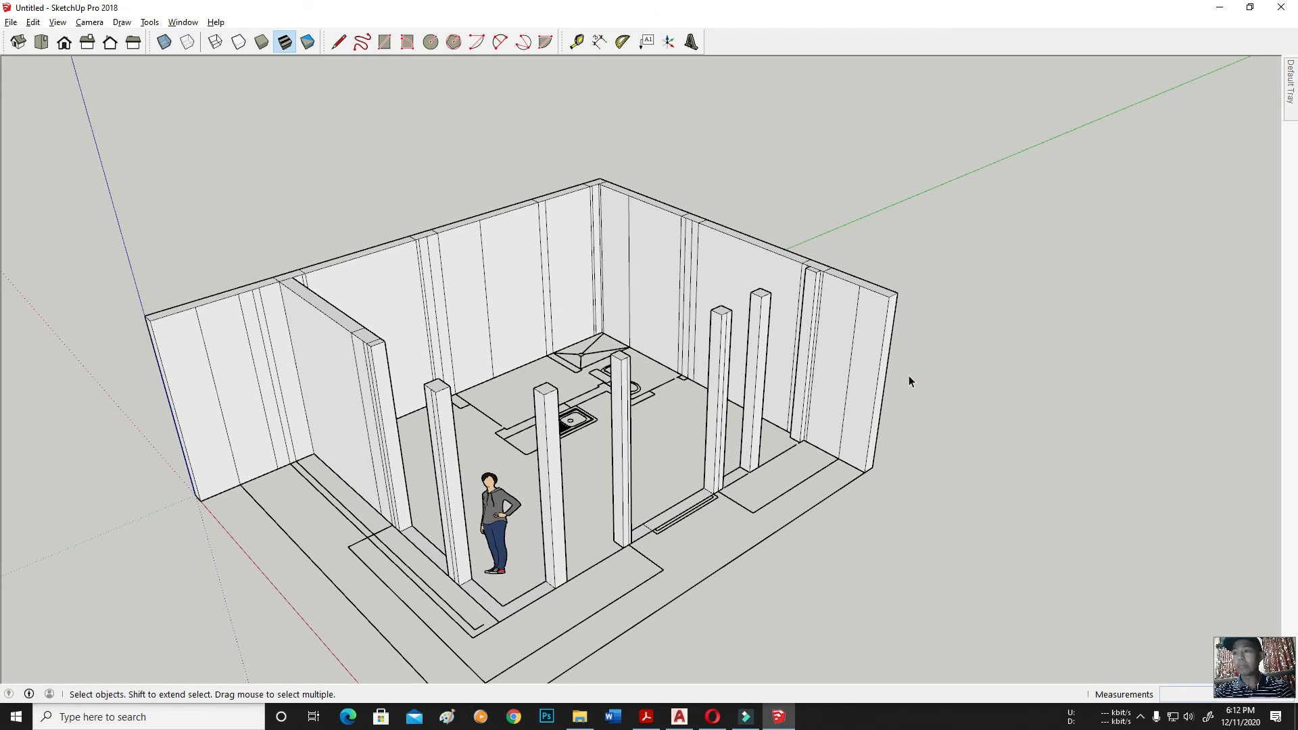
pyautogui.press('e')
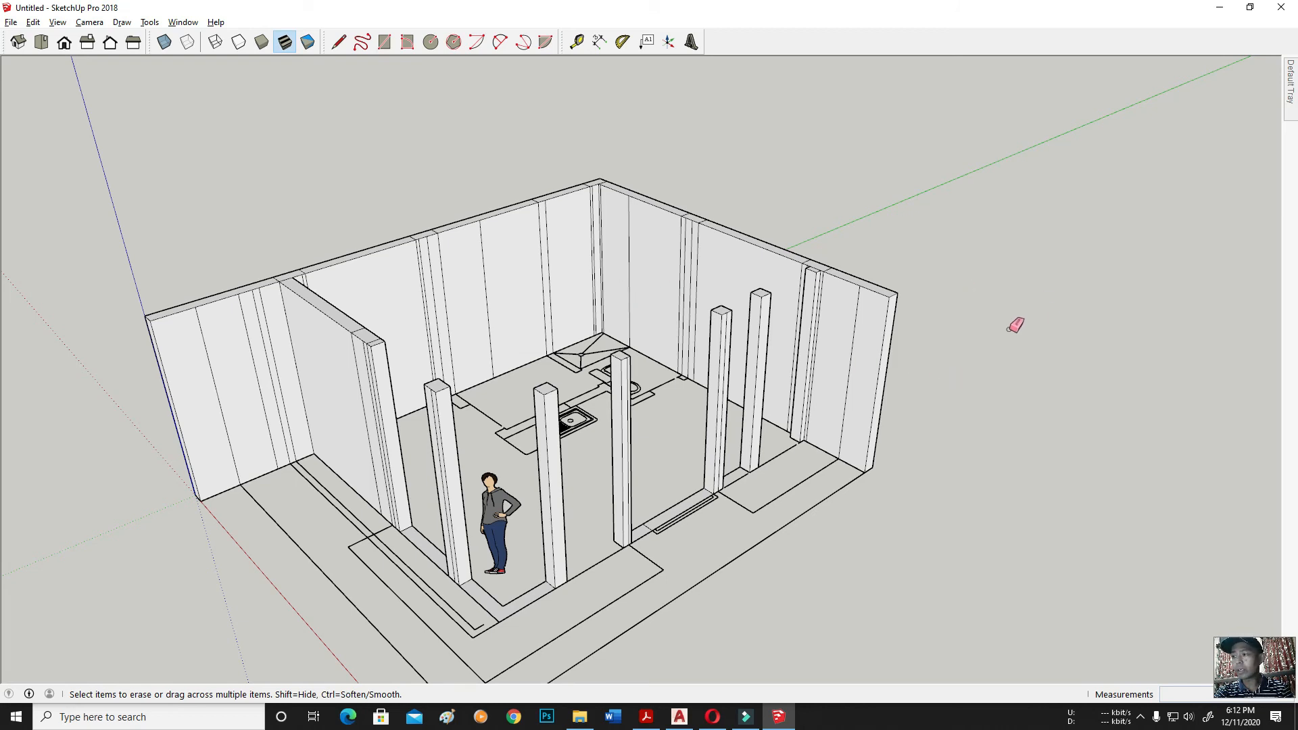
pyautogui.moveTo(575, 257)
pyautogui.mouseDown()
pyautogui.moveTo(535, 252)
pyautogui.moveTo(378, 292)
pyautogui.mouseUp()
pyautogui.moveTo(277, 328); pyautogui.dragTo(206, 331)
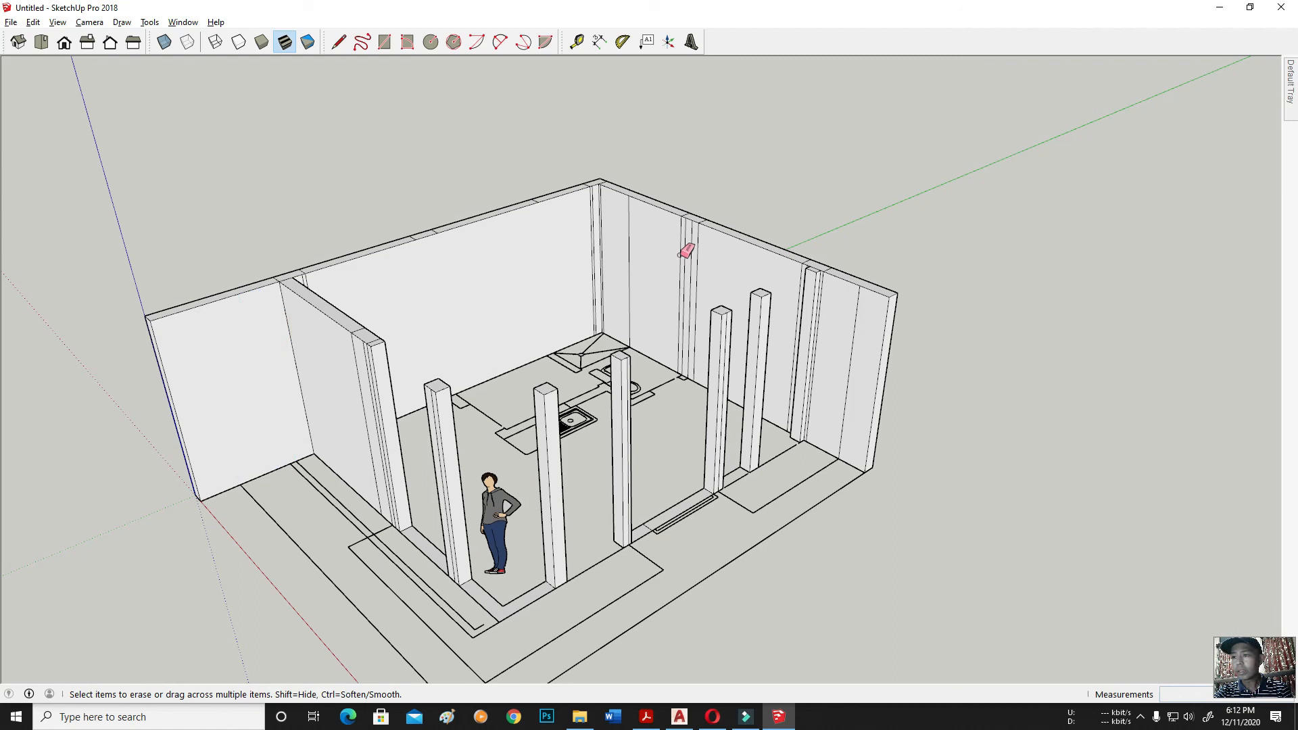
# Step: Erase the vertical seam lines on the inner side of the wall beside the toilet and washbasin, including its front section
pyautogui.moveTo(617, 232); pyautogui.dragTo(720, 259)
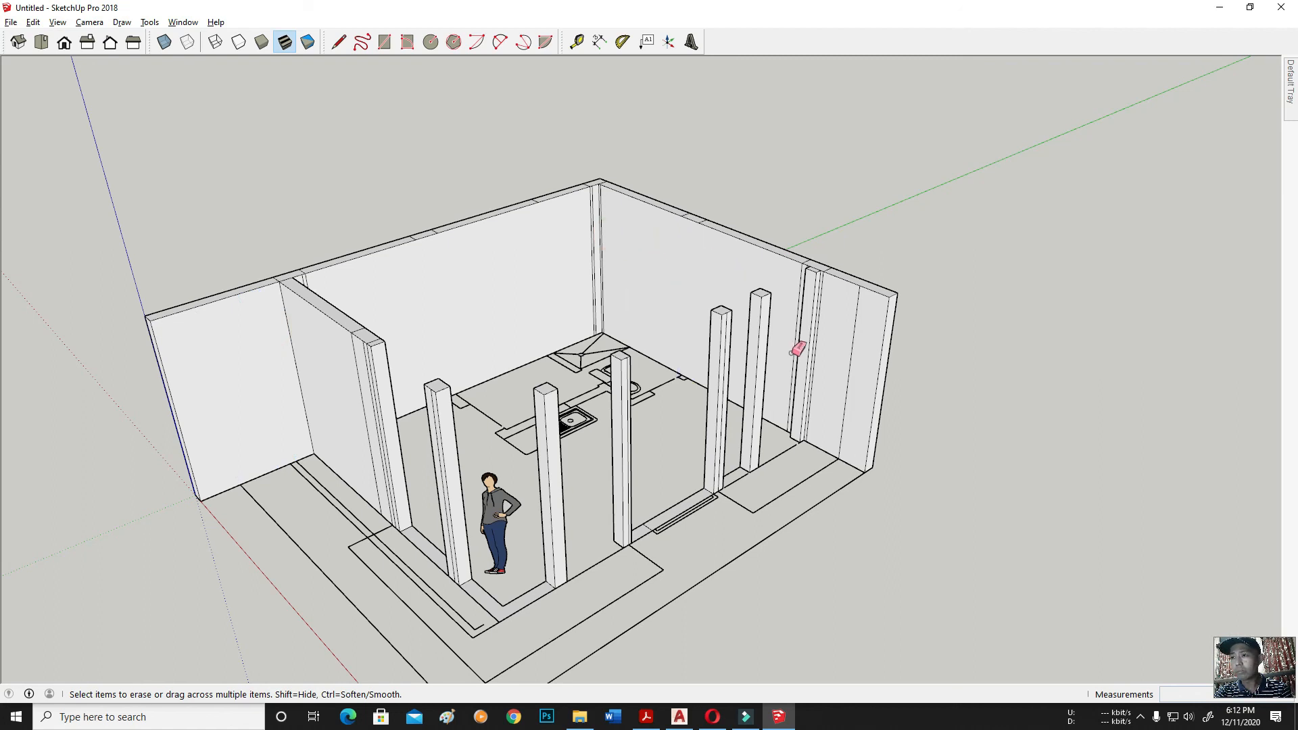
pyautogui.click(856, 322)
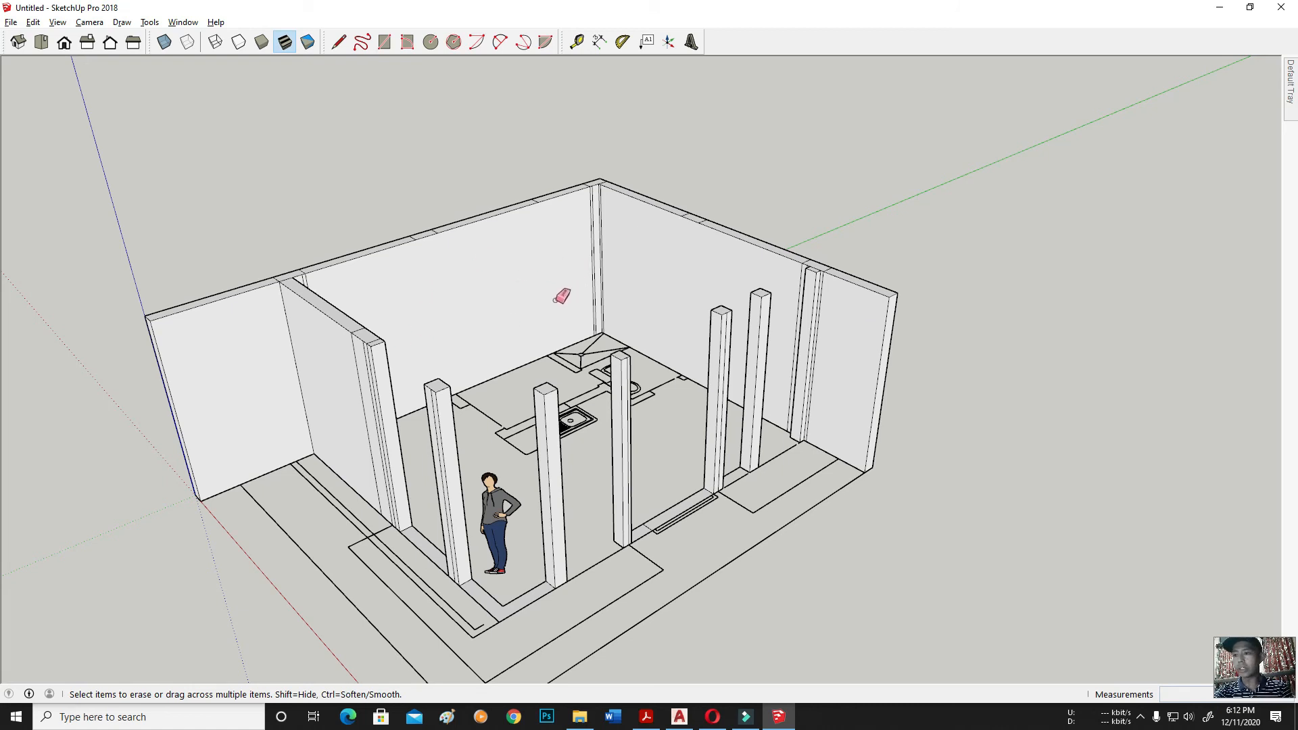
# Step: Trace edges of the interior partition outline around the washbasin and beside the kitchen sink with the Line tool to fill its faces
pyautogui.moveTo(518, 406); pyautogui.dragTo(560, 435, button='middle')
pyautogui.scroll(5, 580, 414)
pyautogui.scroll(-3, 580, 415)
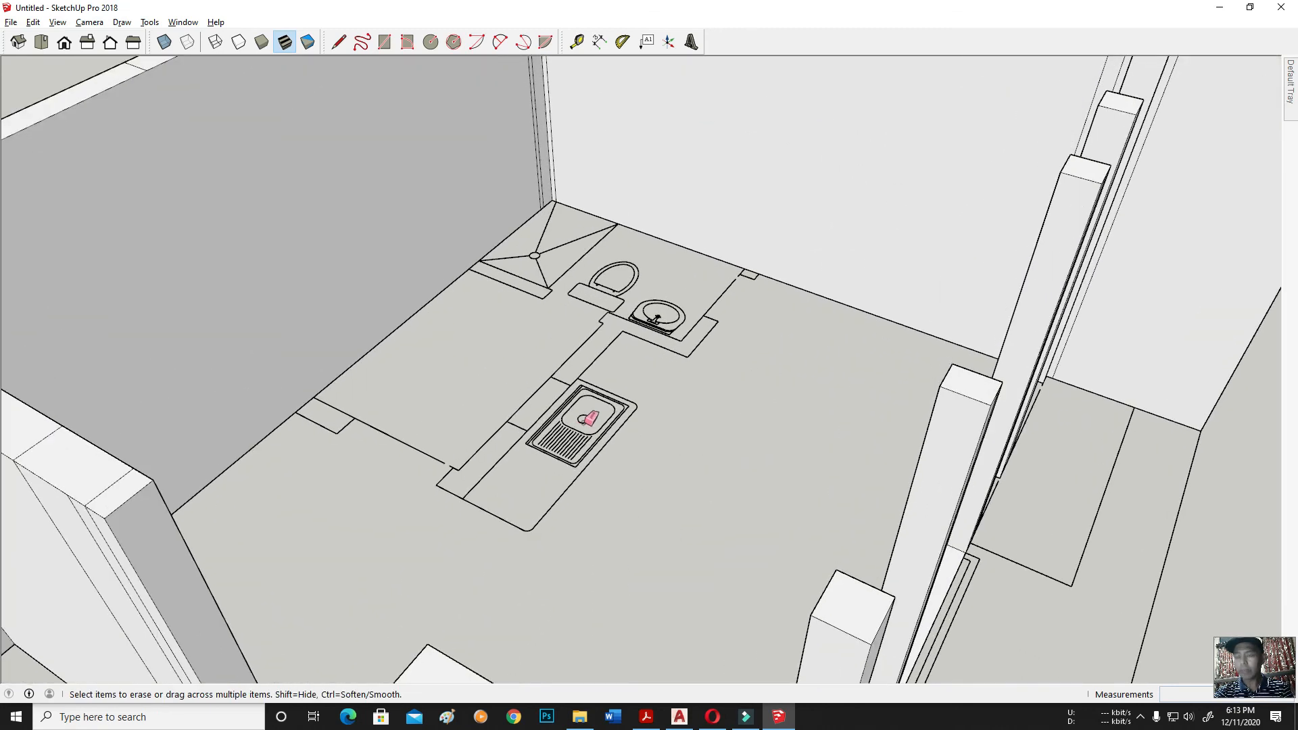
pyautogui.scroll(2, 723, 419)
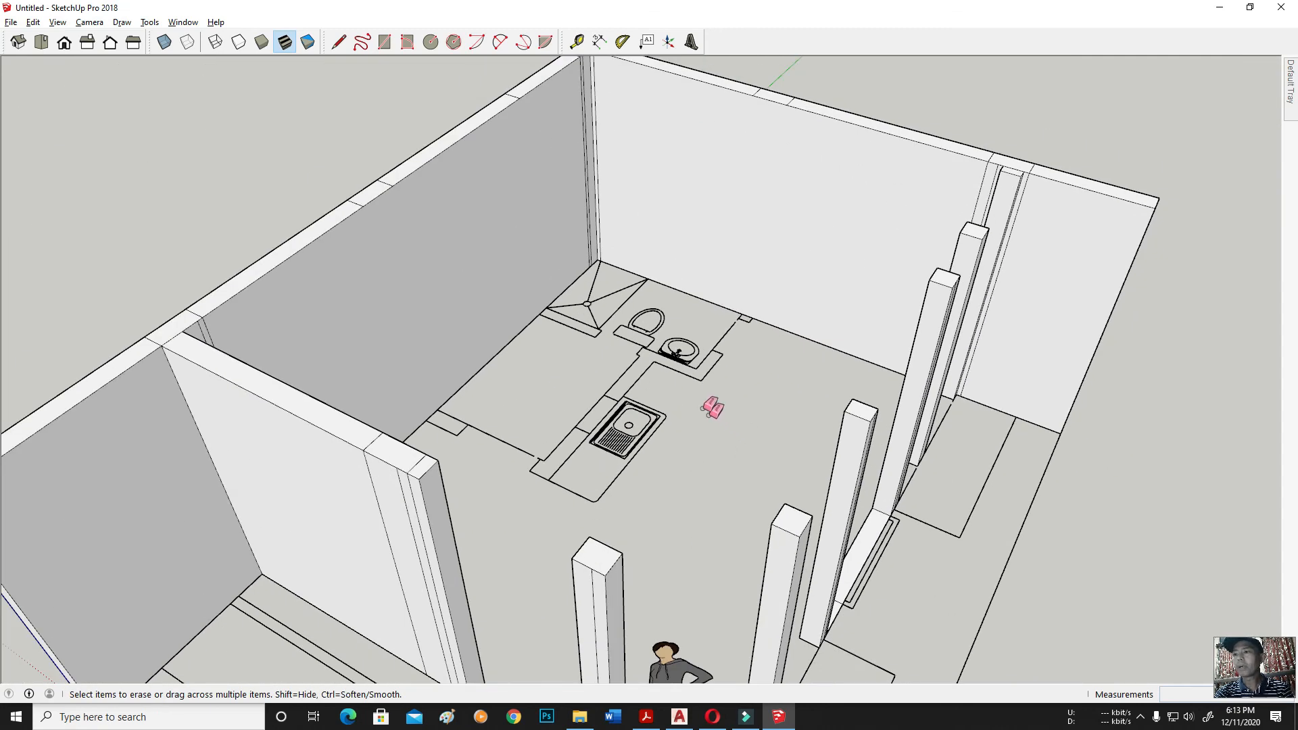
pyautogui.scroll(2, 711, 401)
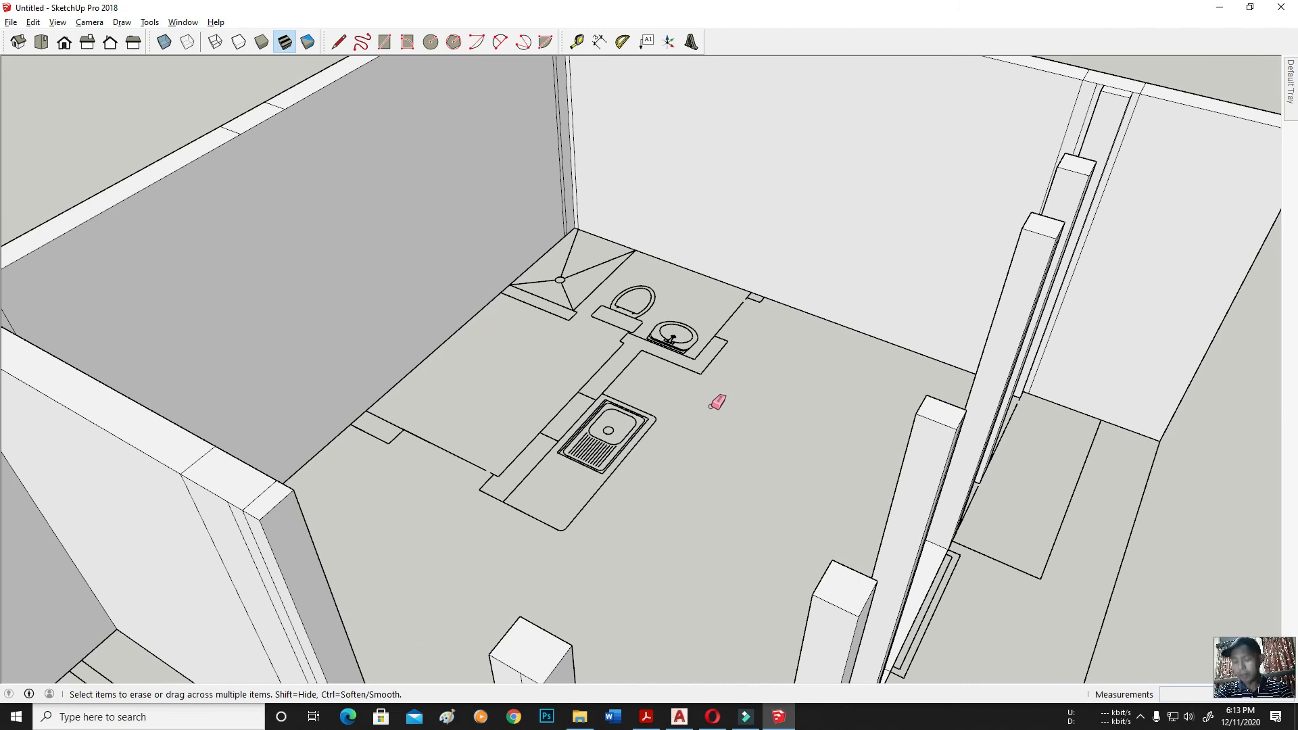
pyautogui.press('l')
pyautogui.scroll(5, 747, 312)
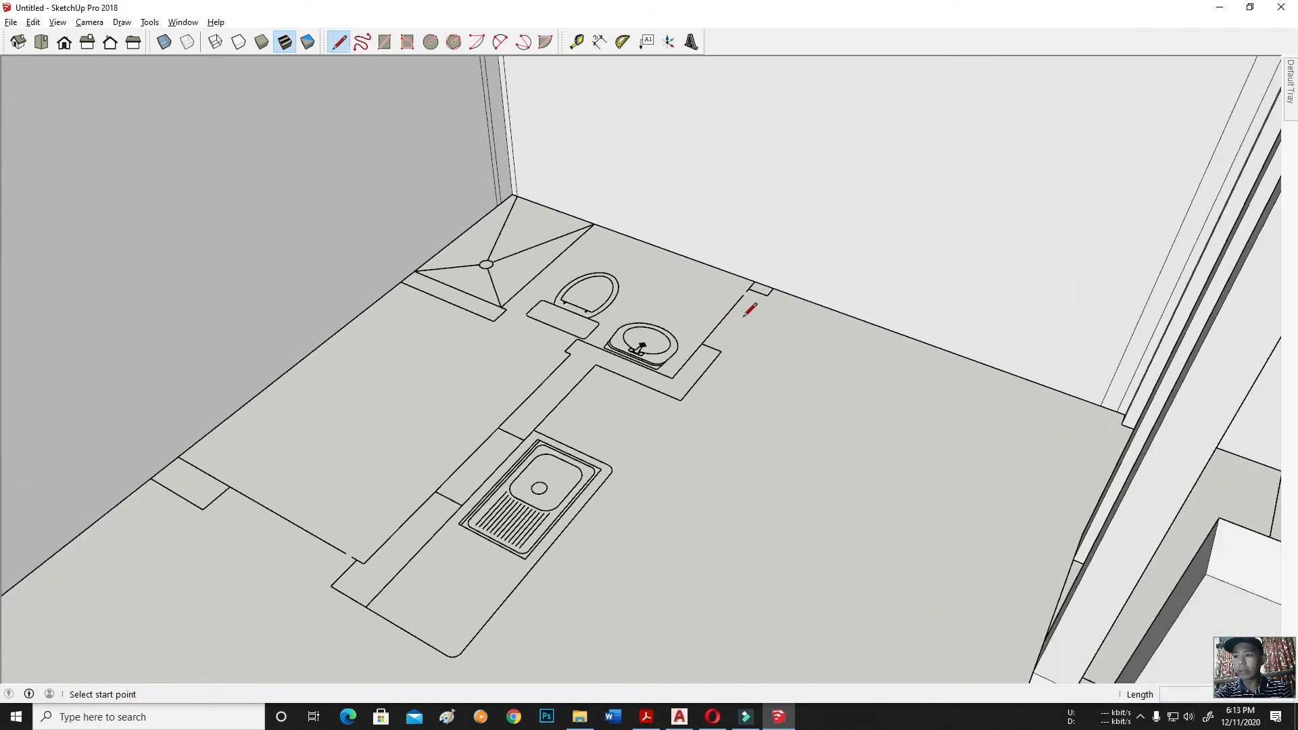
pyautogui.scroll(-1, 595, 325)
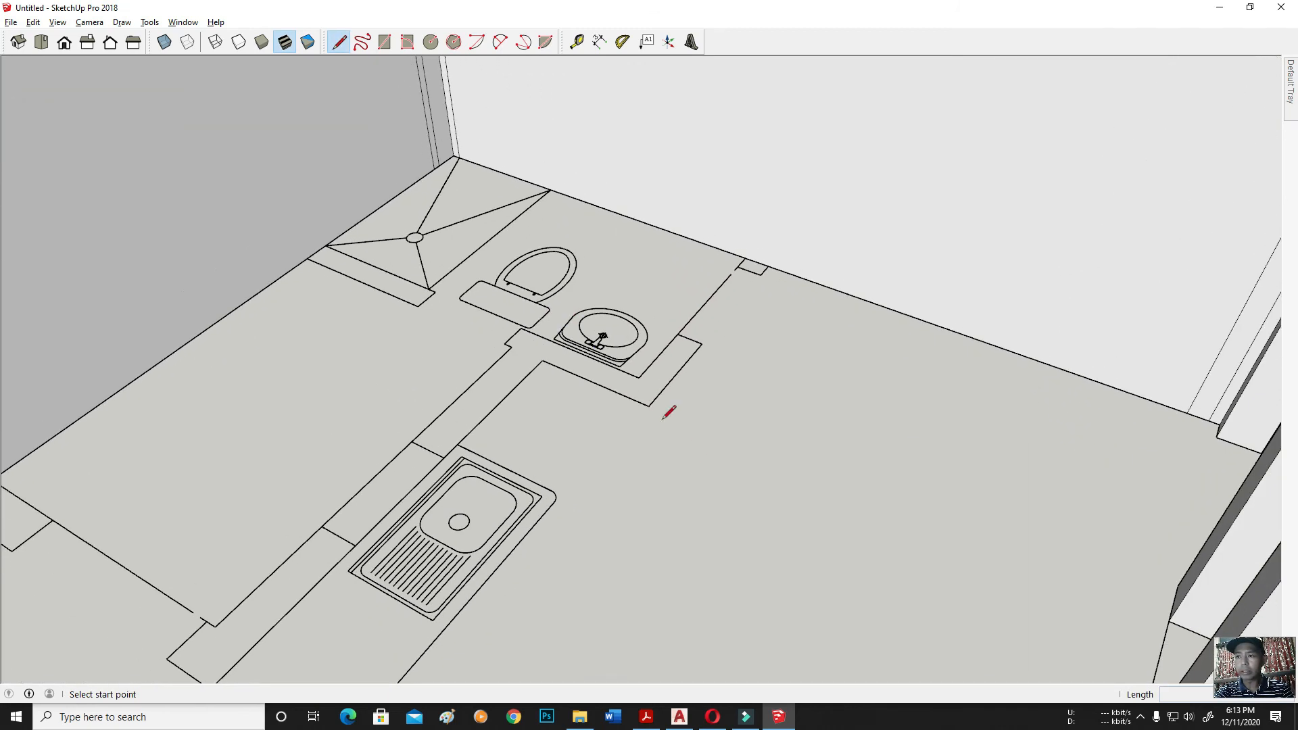
pyautogui.click(679, 333)
pyautogui.click(696, 343)
pyautogui.scroll(-3, 666, 348)
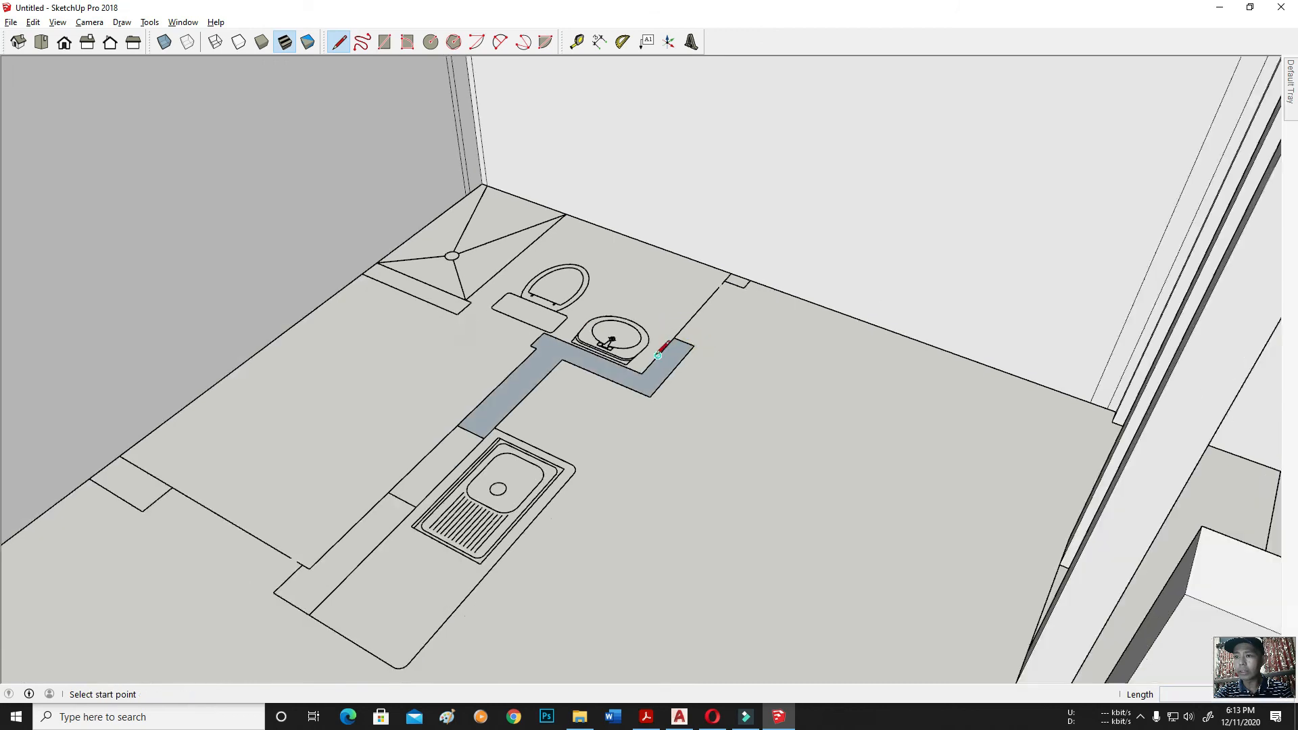
pyautogui.scroll(2, 449, 502)
pyautogui.click(469, 433)
pyautogui.click(501, 447)
# Step: Trace an edge of each of the two small wall stubs against the outer walls to fill their faces
pyautogui.click(828, 229)
pyautogui.click(811, 221)
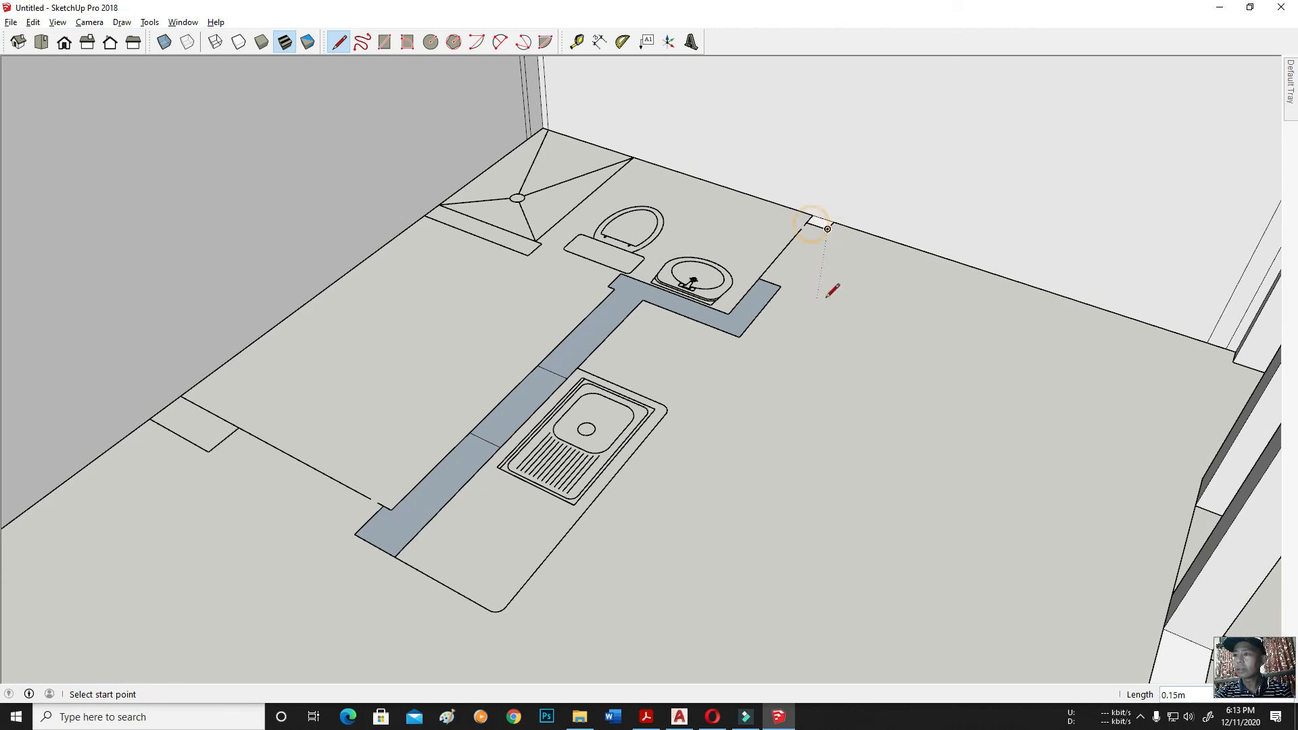
pyautogui.click(208, 451)
pyautogui.click(238, 430)
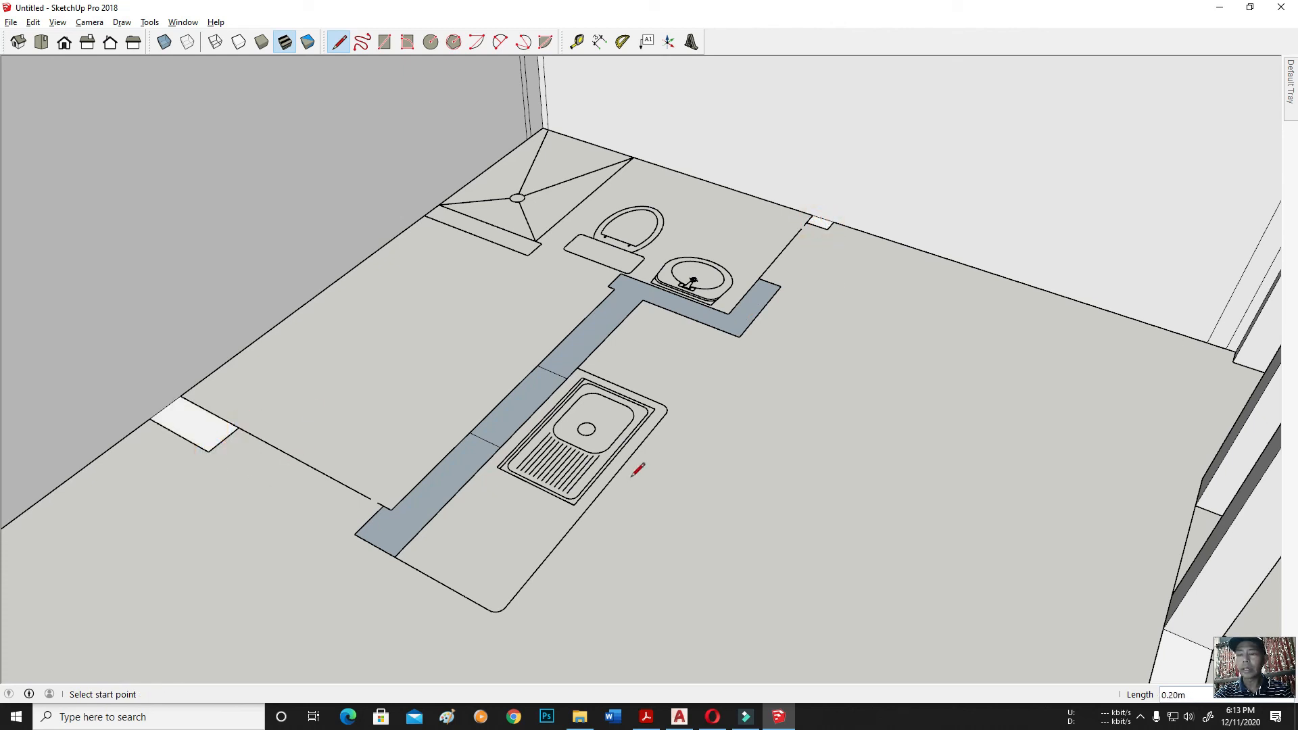
# Step: Reverse the three faces of the interior partition so their front sides point up
pyautogui.press('space')
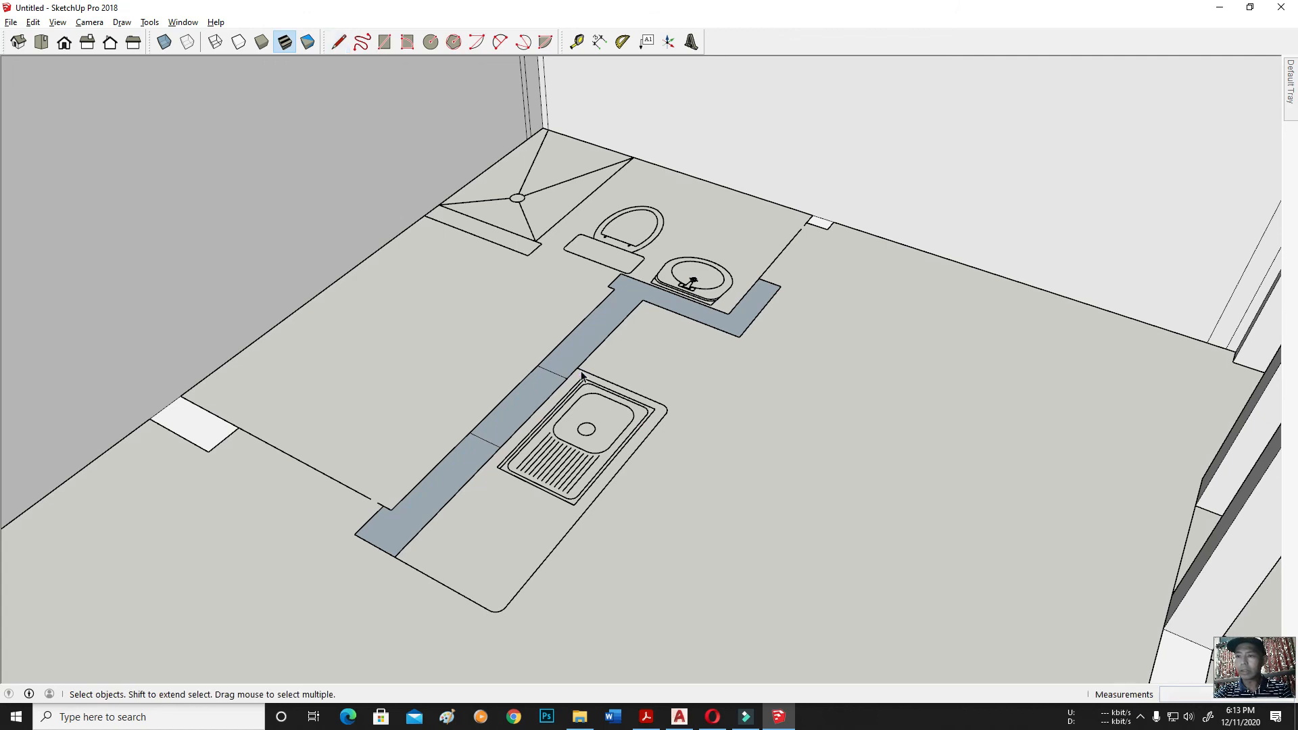
pyautogui.rightClick(593, 336)
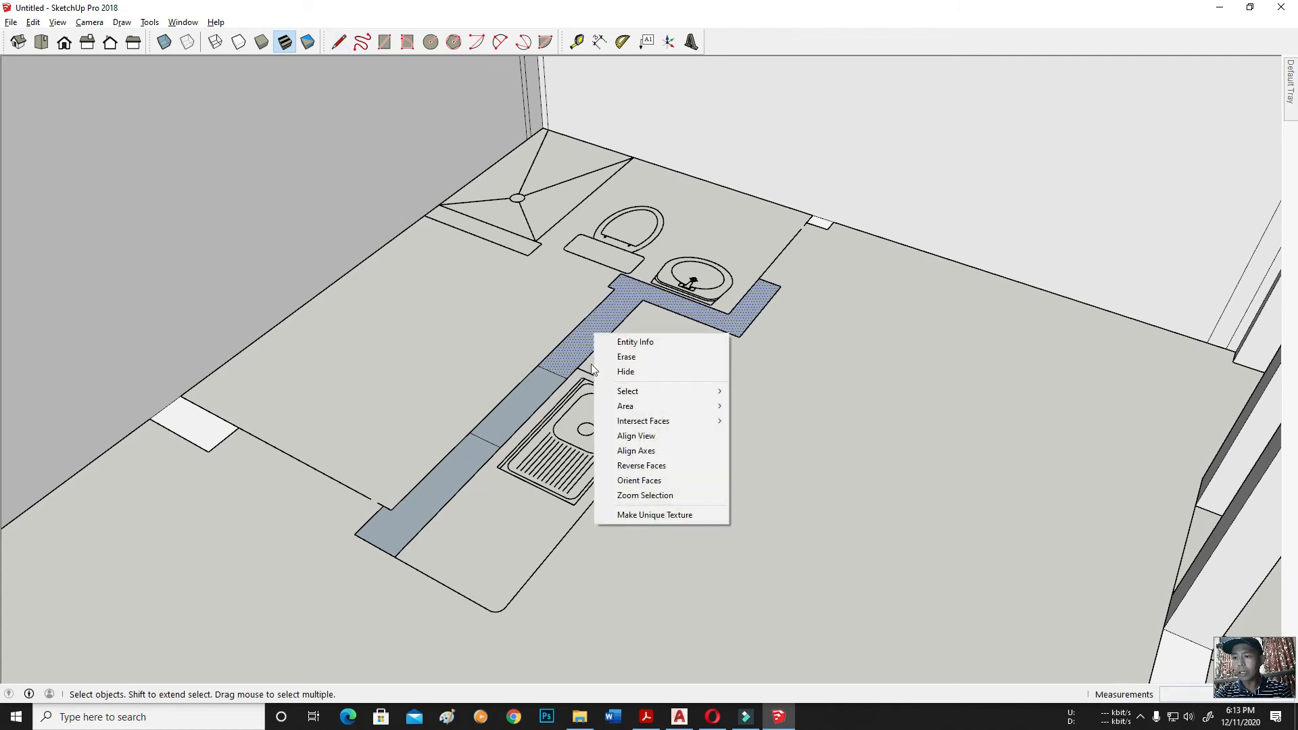
pyautogui.click(641, 465)
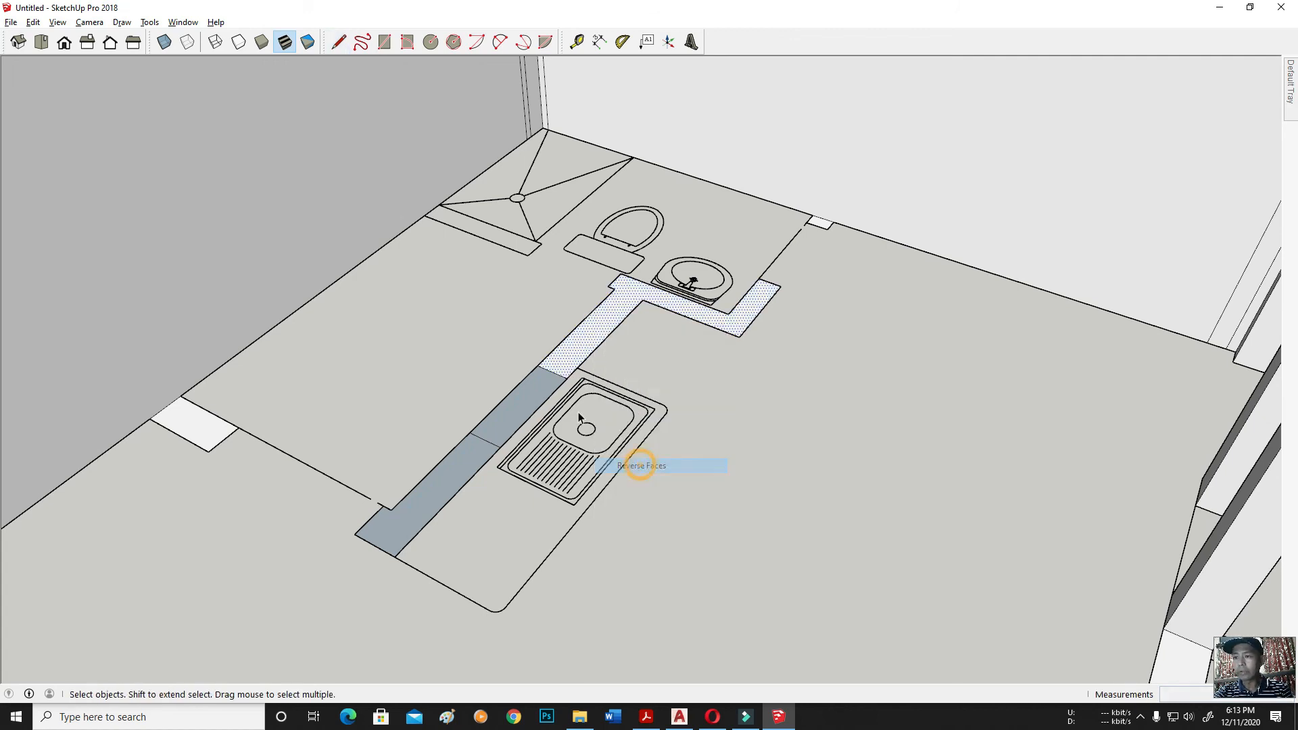
pyautogui.rightClick(497, 425)
pyautogui.keyDown('shift'); pyautogui.click(463, 461); pyautogui.keyUp('shift')
pyautogui.rightClick(462, 460)
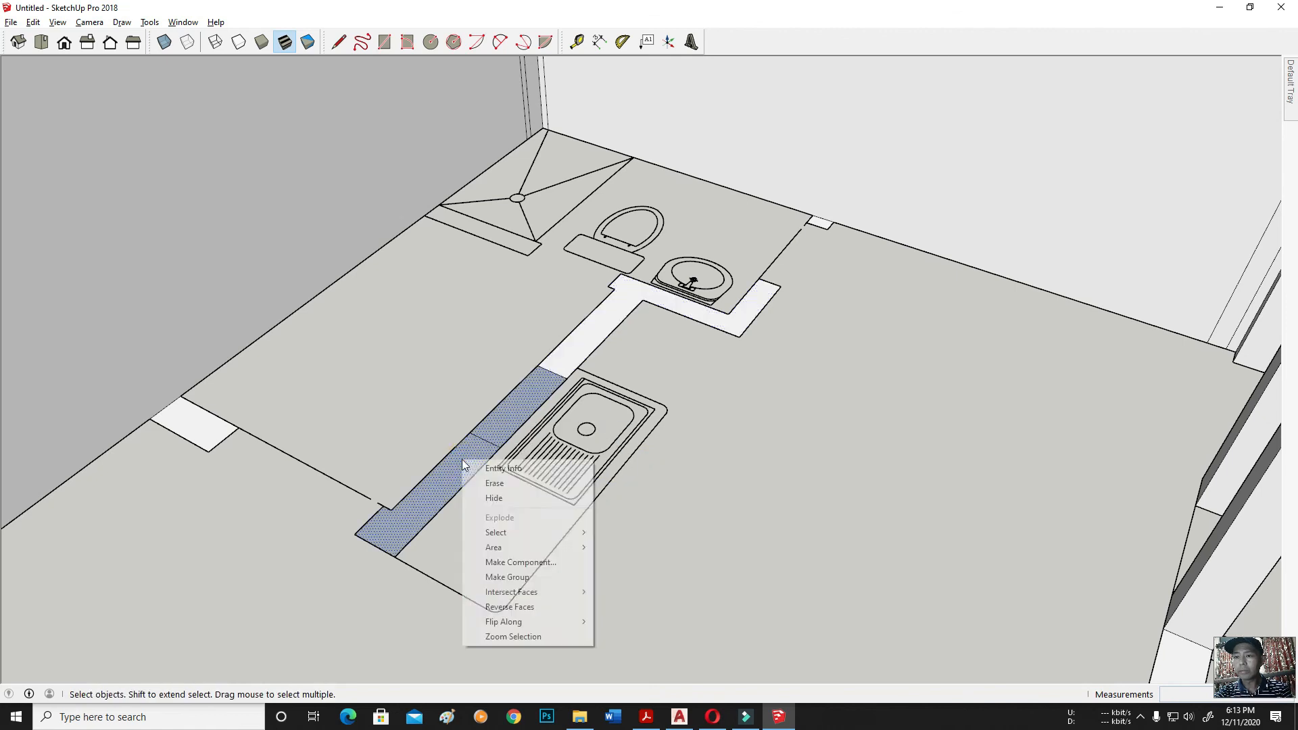
pyautogui.click(512, 608)
# Step: Push/Pull the partition face around the washbasin up to a height of 2 m
pyautogui.press('p')
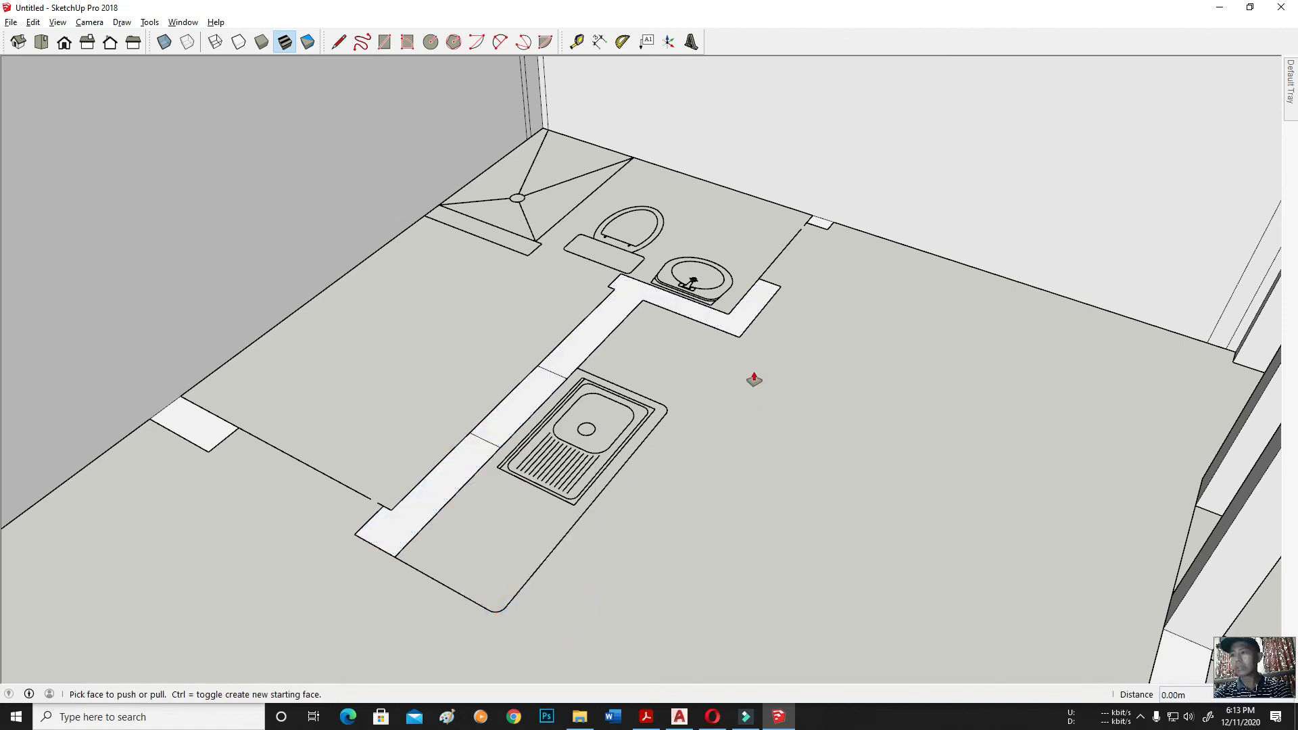
pyautogui.scroll(-5, 749, 377)
pyautogui.scroll(5, 615, 359)
pyautogui.scroll(-3, 616, 358)
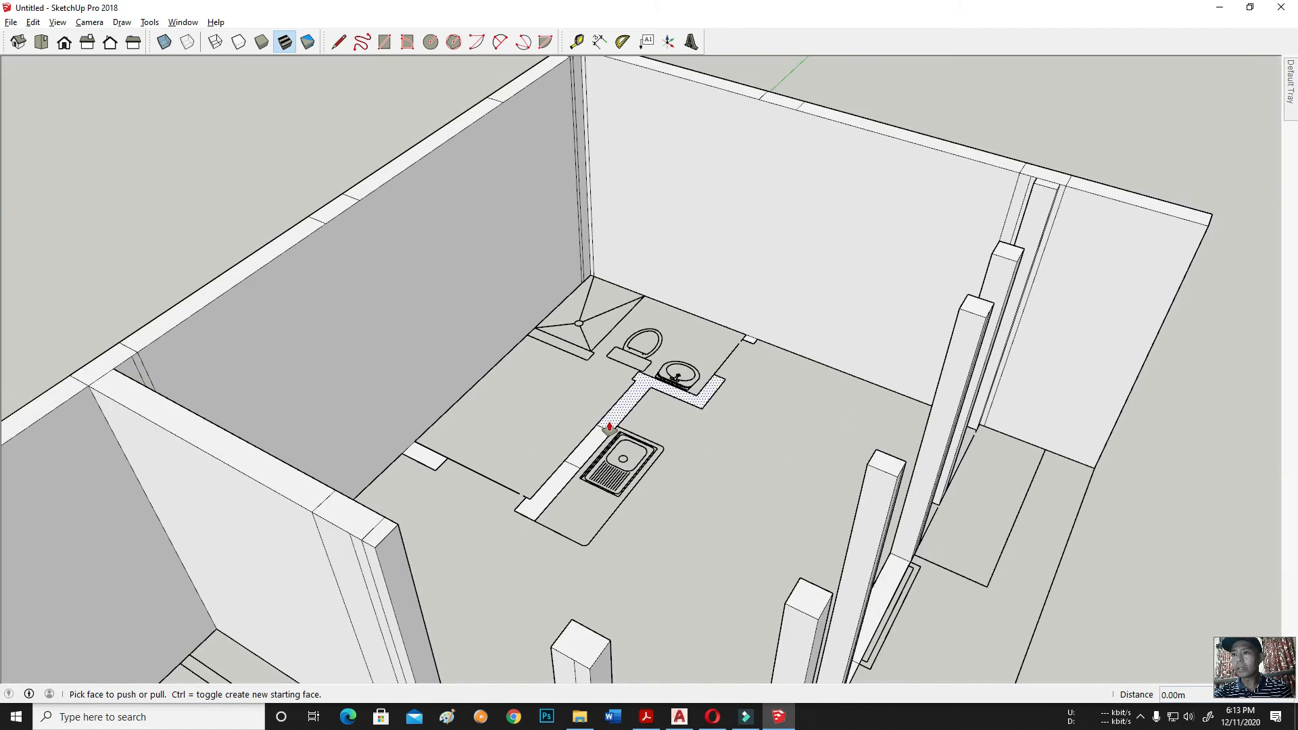
pyautogui.scroll(-2, 940, 158)
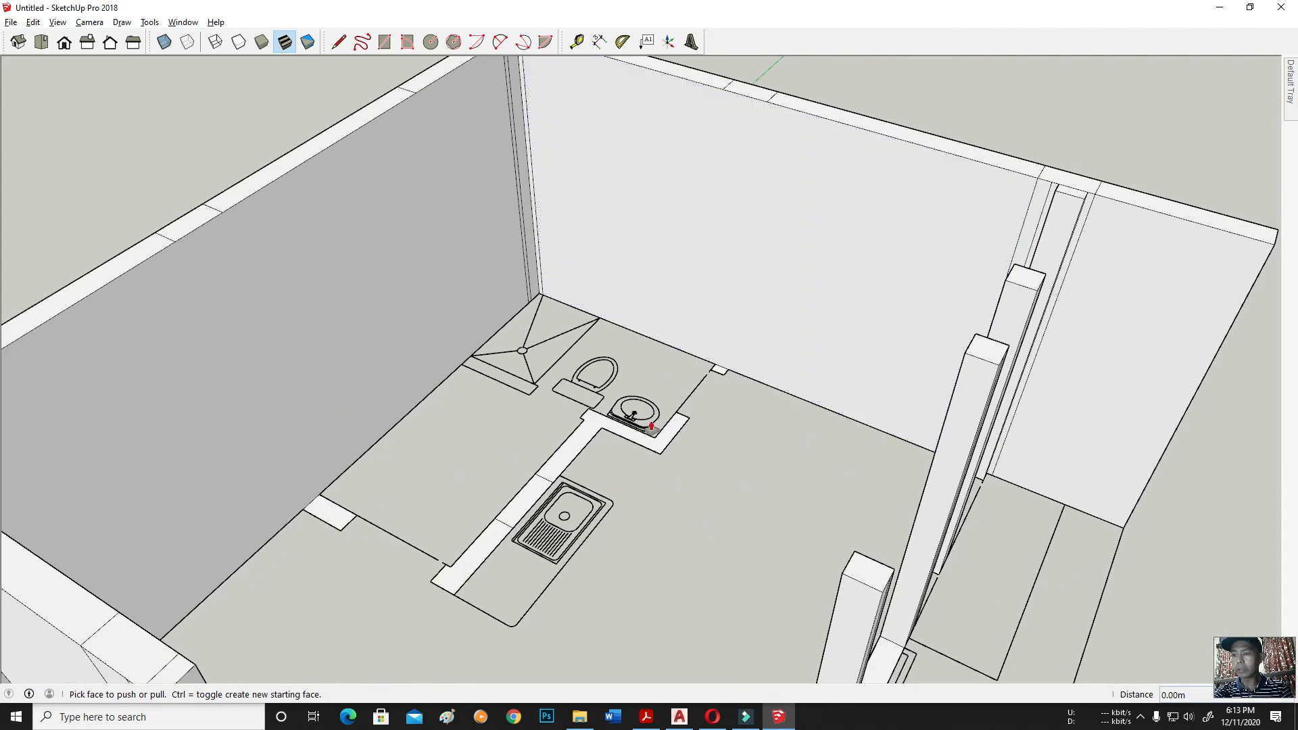
pyautogui.scroll(3, 666, 434)
pyautogui.click(687, 428)
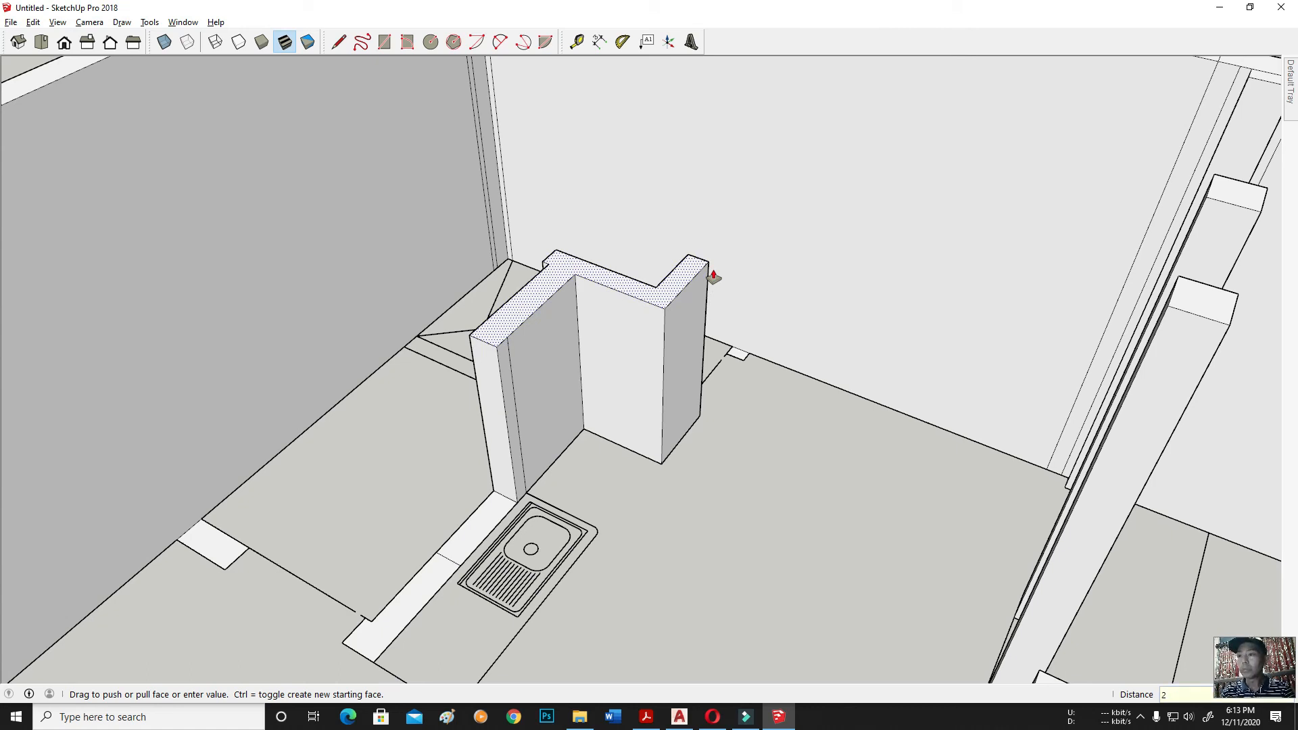
pyautogui.press('Return')
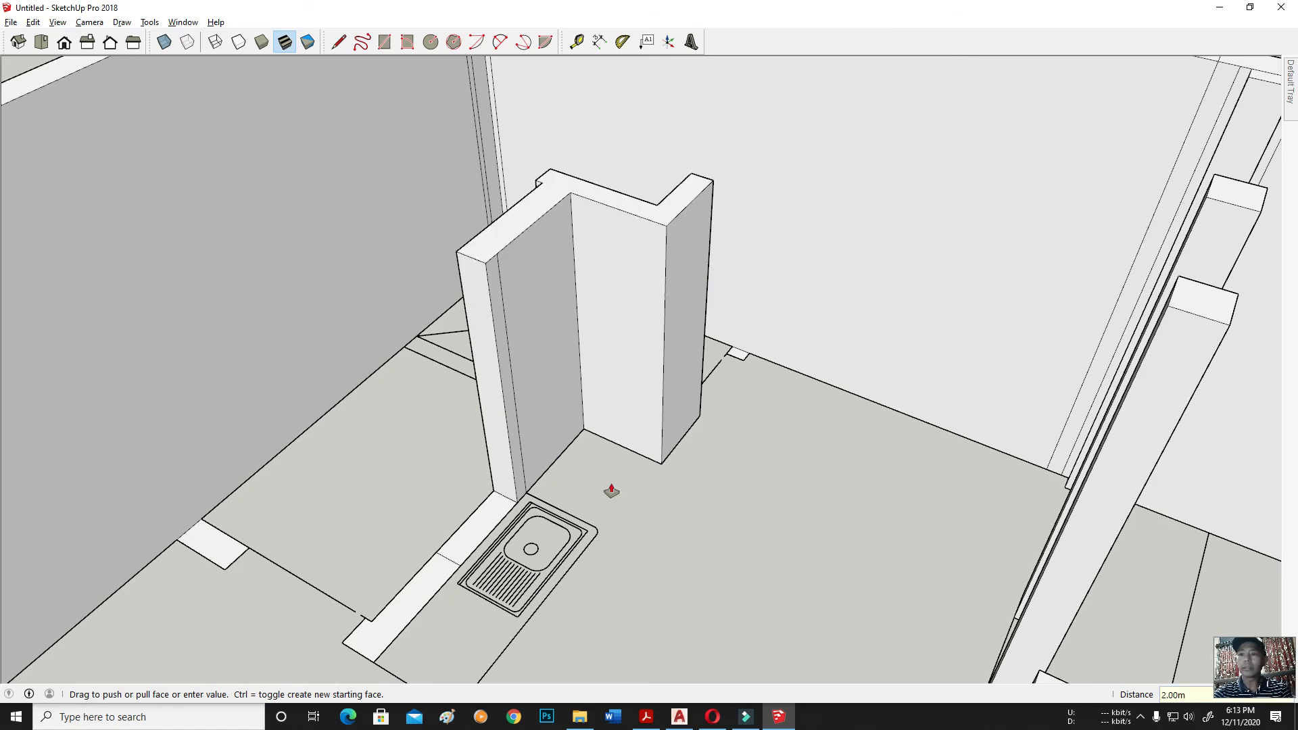
# Step: Push/Pull the remaining partition faces beside the sink and the two small wall stubs up by the same 2 m
pyautogui.doubleClick(432, 586)
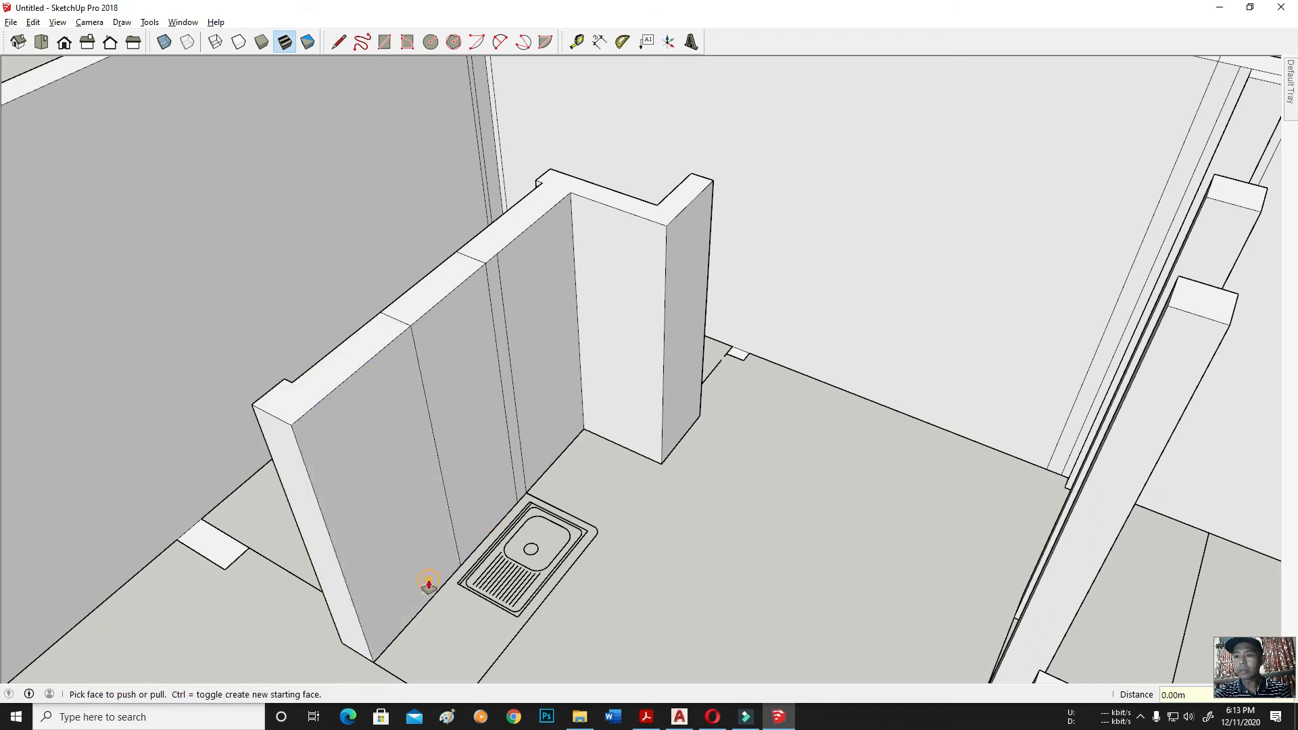
pyautogui.doubleClick(233, 549)
pyautogui.doubleClick(739, 354)
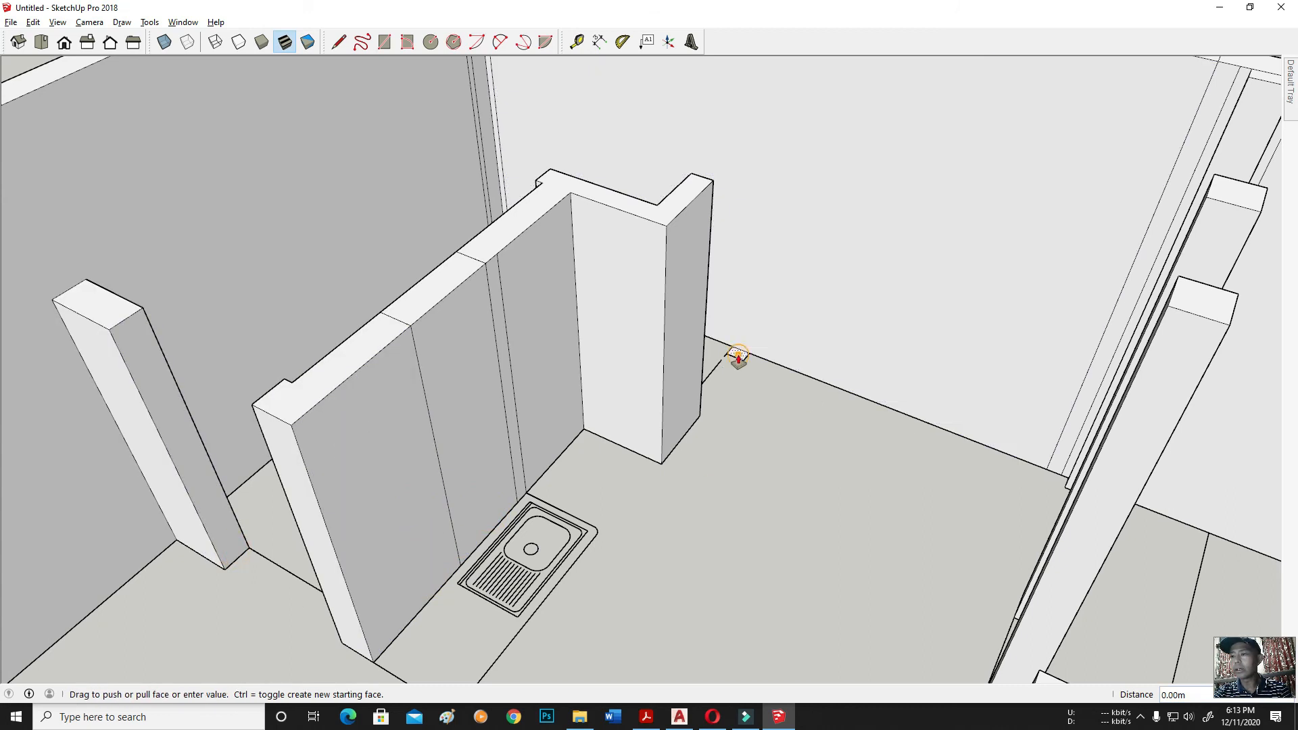
pyautogui.scroll(-6, 571, 450)
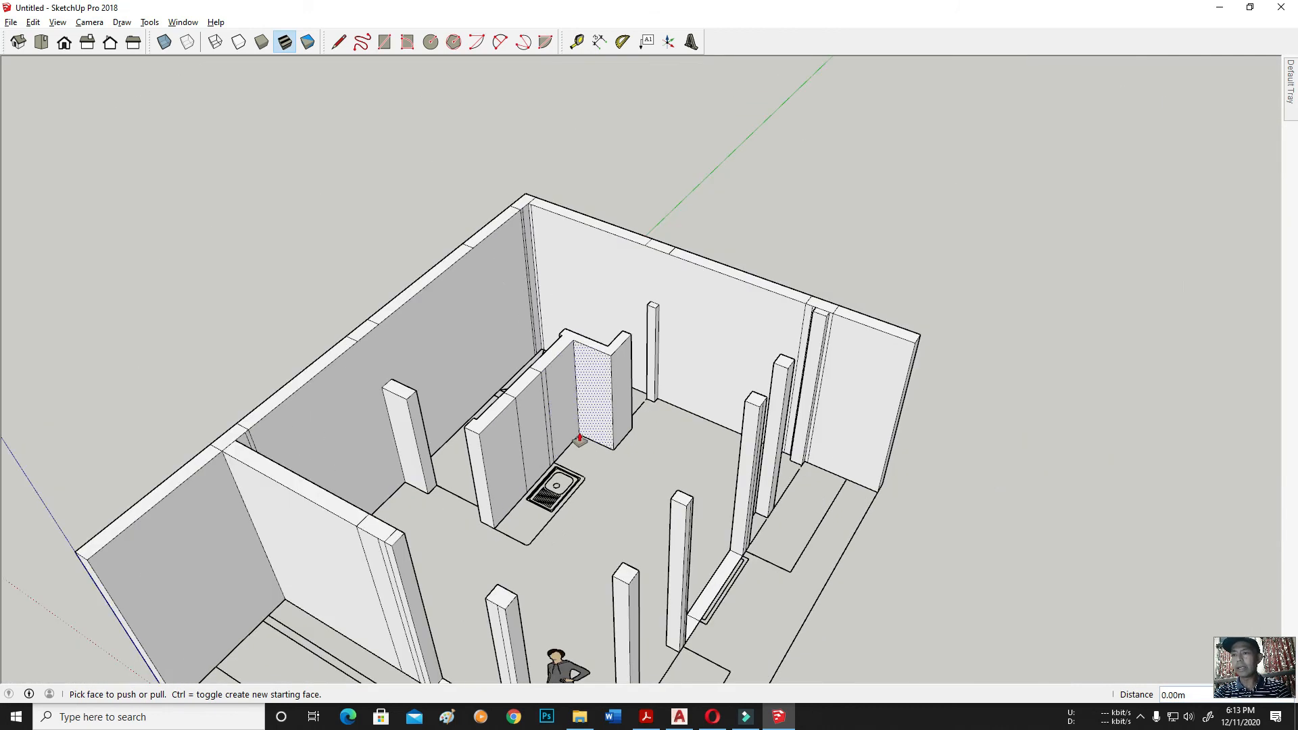
pyautogui.moveTo(971, 551); pyautogui.dragTo(913, 365, button='middle')
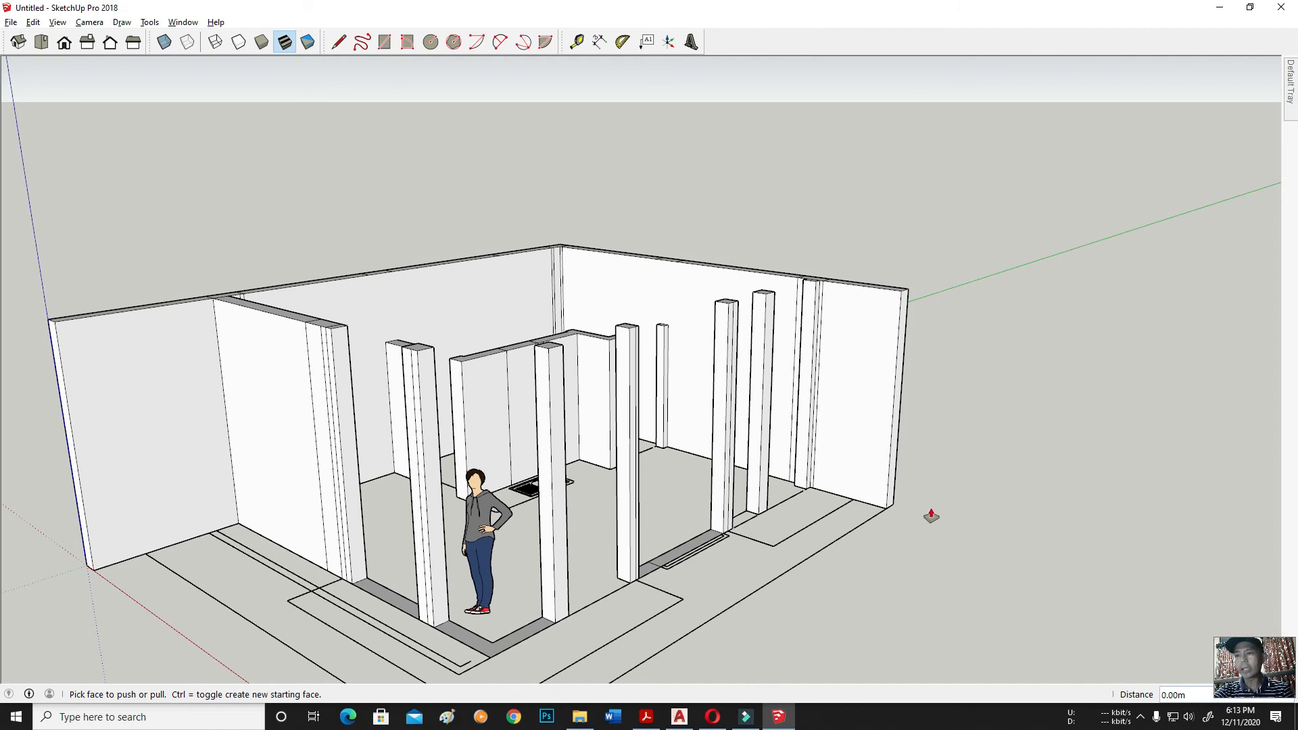
pyautogui.moveTo(934, 506); pyautogui.dragTo(847, 575, button='middle')
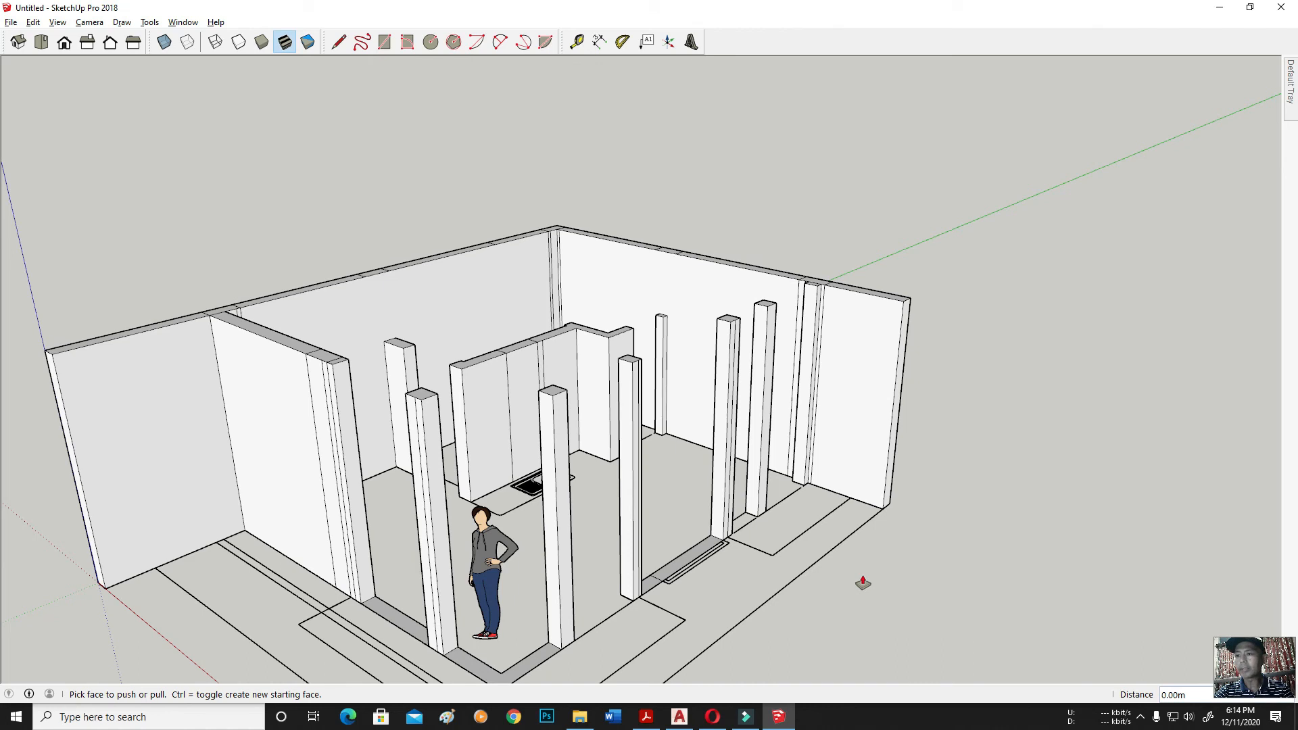
pyautogui.press('space')
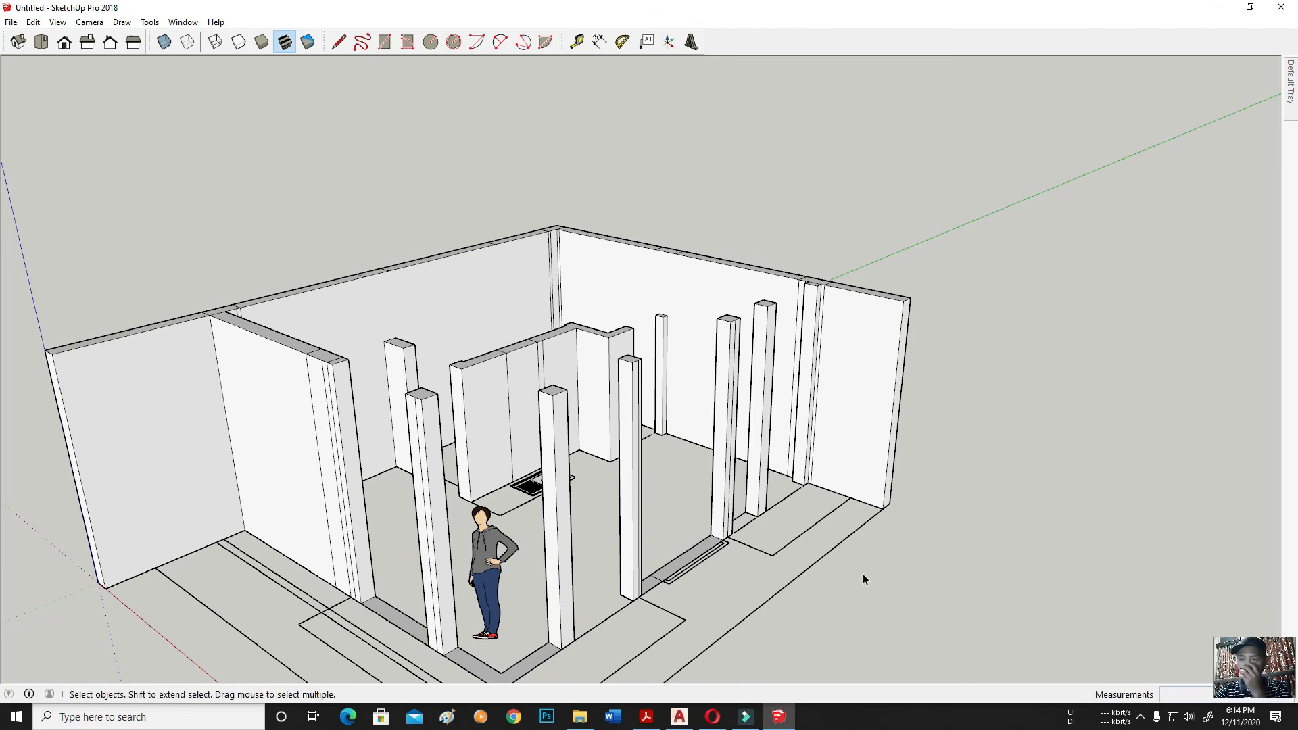